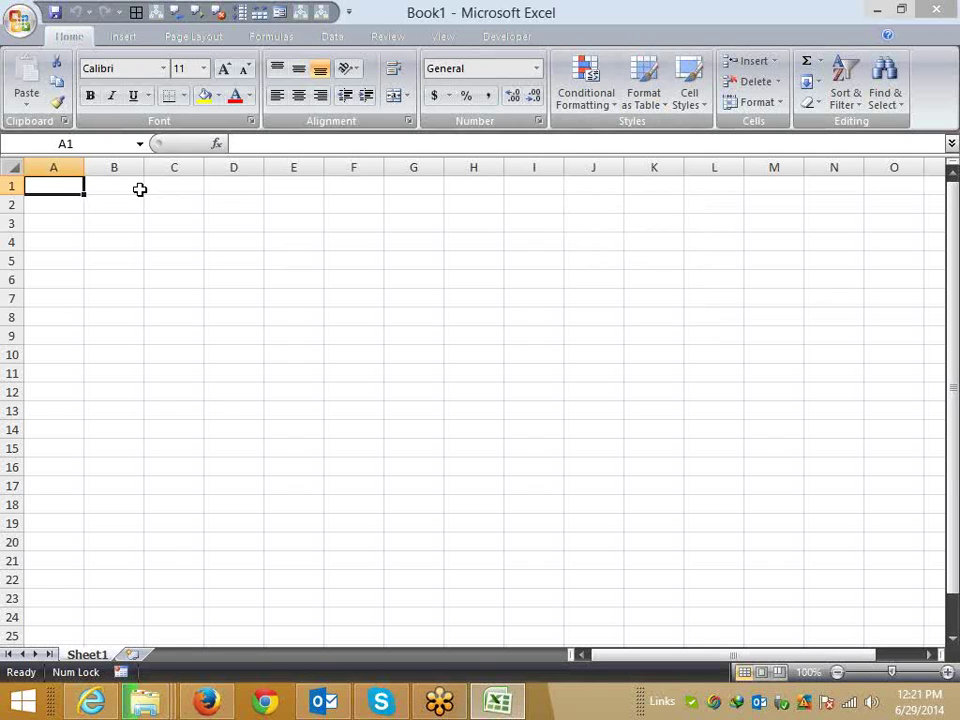
Discard the stray A1 entry, then enter 4.25 in B2 and 154 in C3
{"action": "type", "text": "125"}
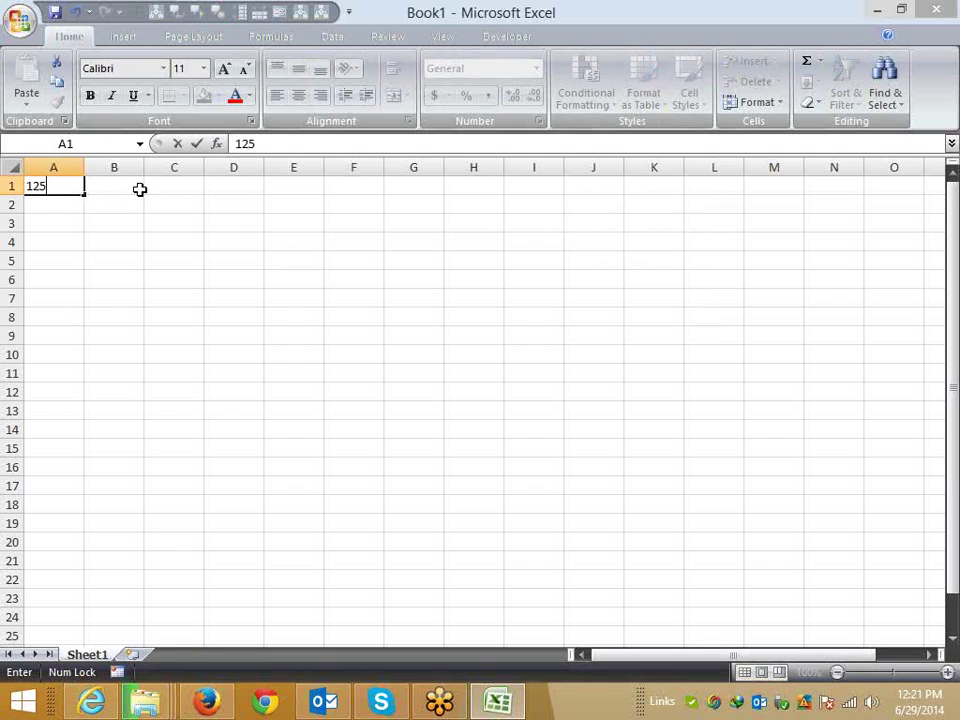
{"action": "key", "text": "Escape"}
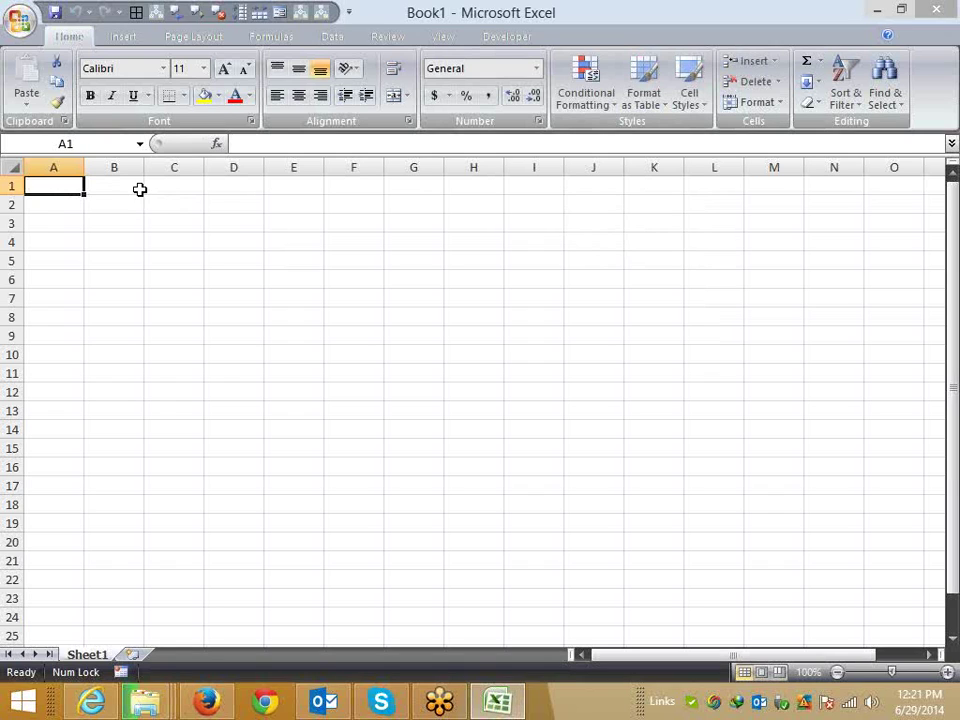
{"action": "key", "text": "Right"}
{"action": "key", "text": "Right"}
{"action": "key", "text": "Left"}
{"action": "key", "text": "Down"}
{"action": "type", "text": "4."}
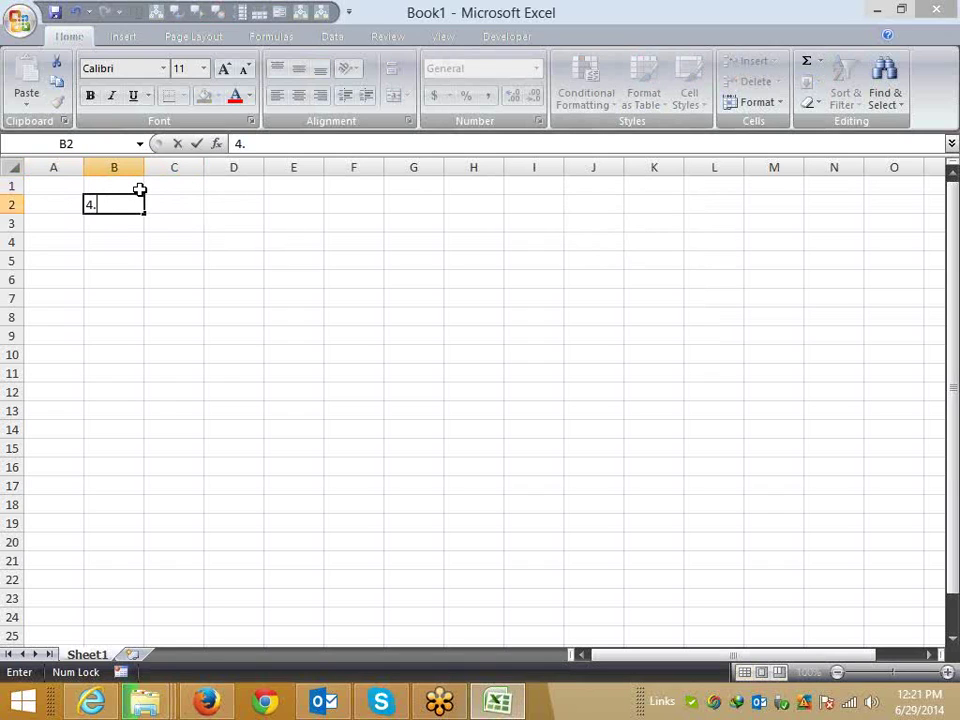
{"action": "type", "text": "25"}
{"action": "key", "text": "Return"}
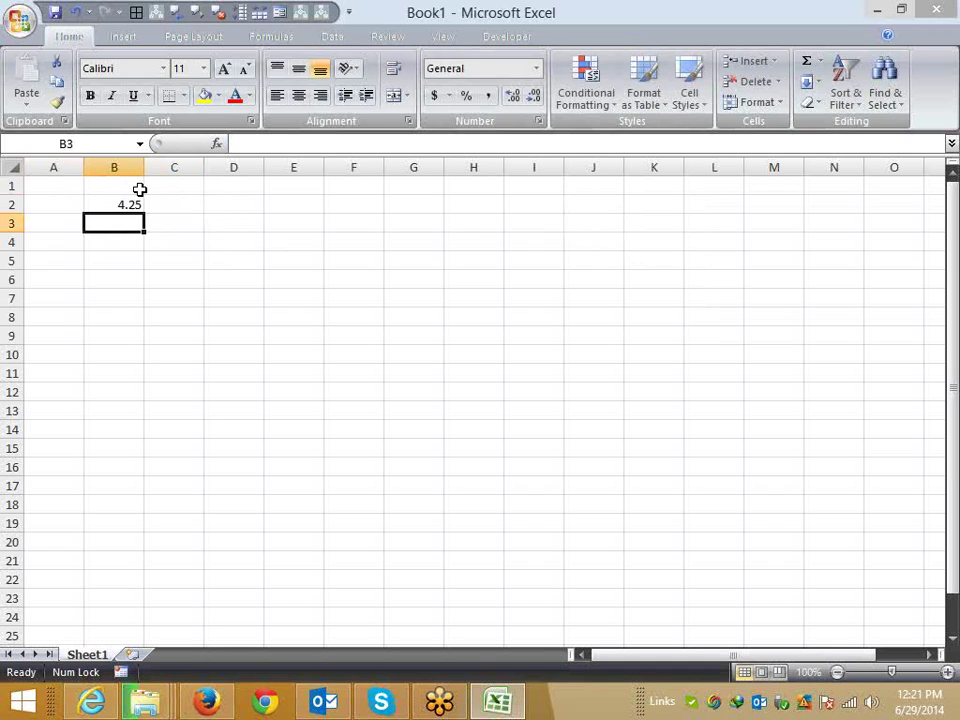
{"action": "key", "text": "Right"}
{"action": "type", "text": "154"}
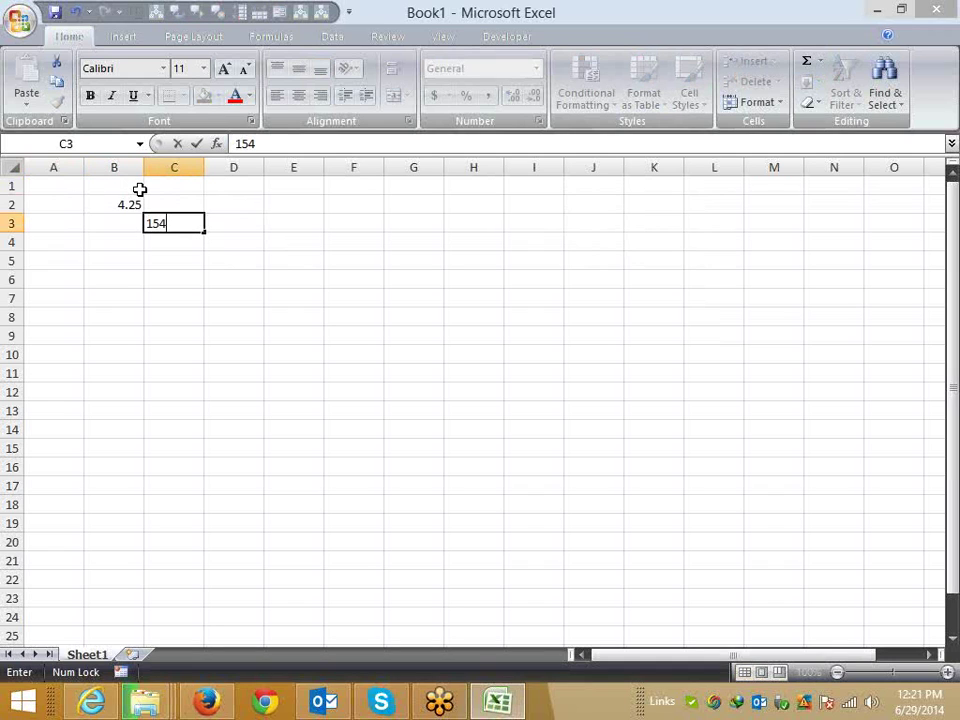
{"action": "key", "text": "Return"}
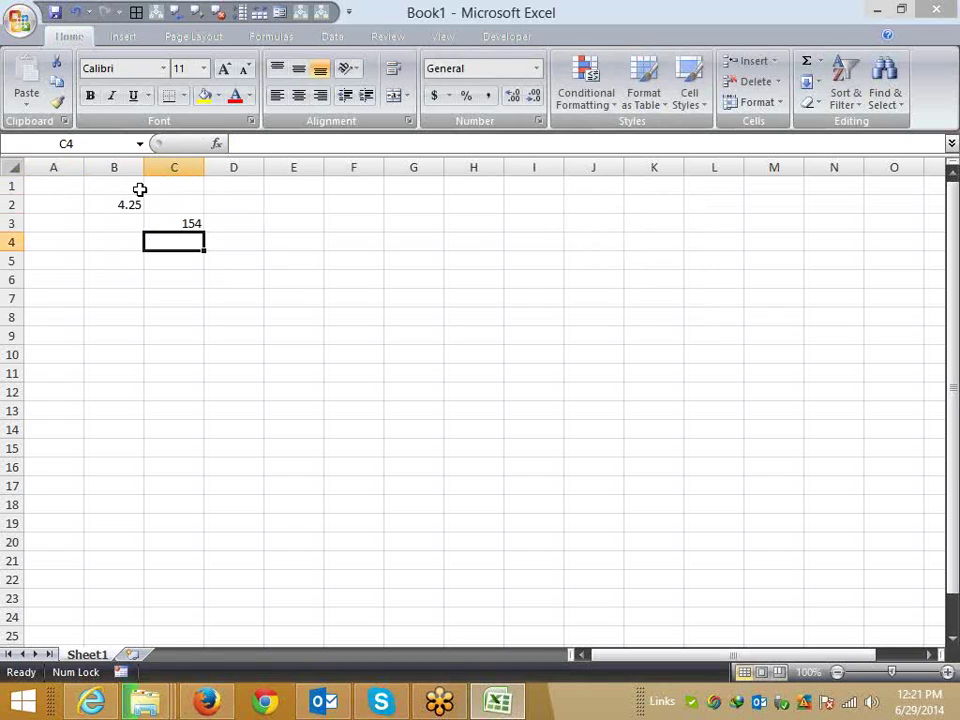
Enter the text USD $ 1254 in D5 and the number 1254 in F5
{"action": "key", "text": "Up"}
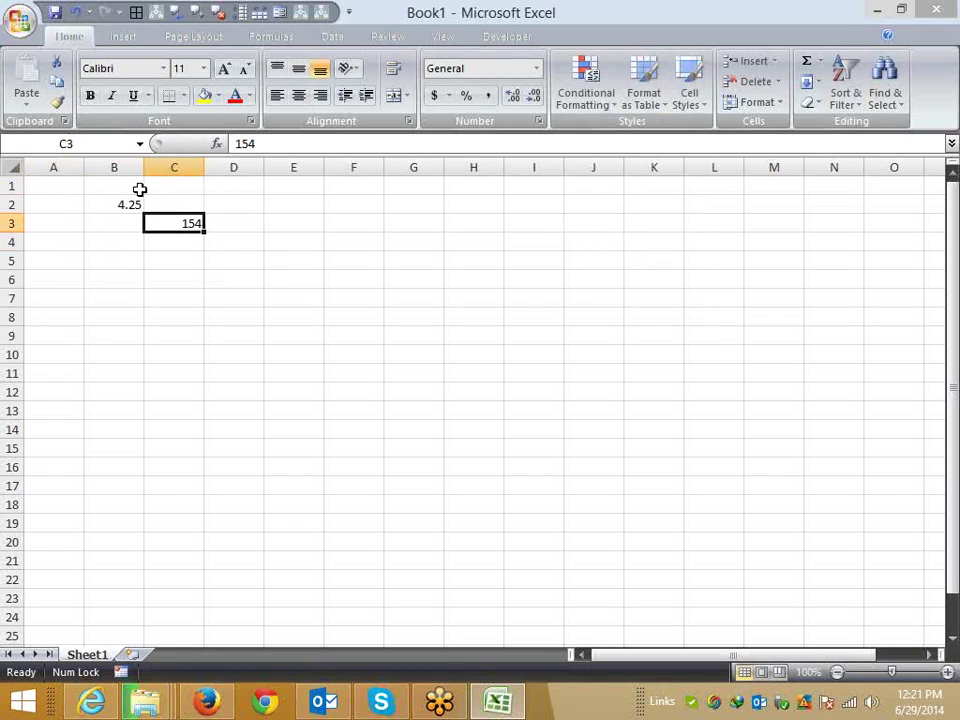
{"action": "key", "text": "Right"}
{"action": "key", "text": "Down"}
{"action": "key", "text": "Down"}
{"action": "type", "text": "U"}
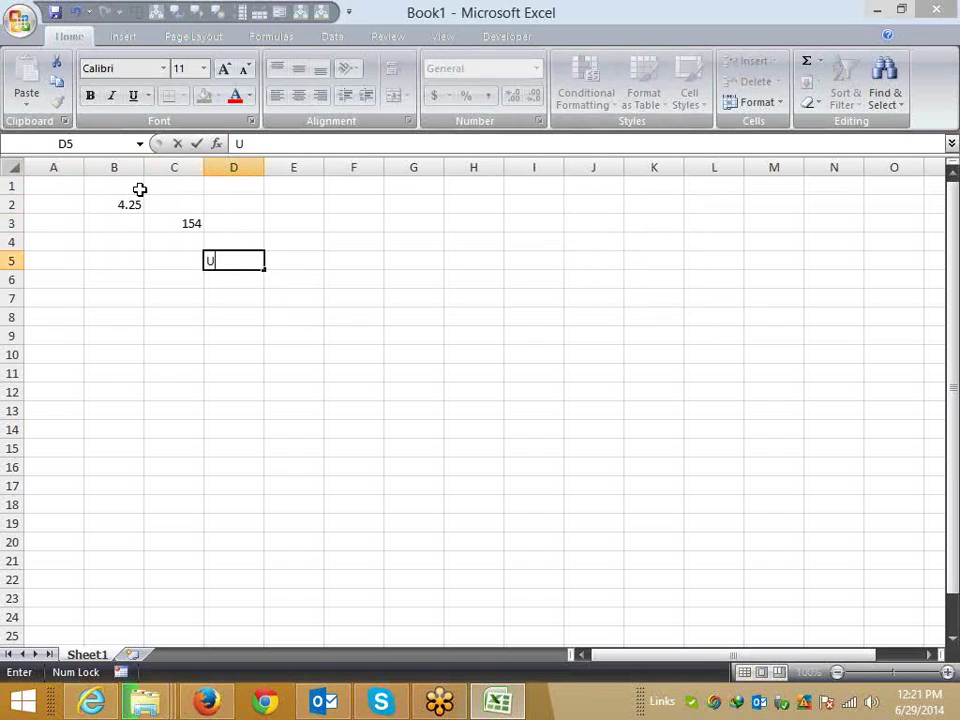
{"action": "type", "text": "SD $"}
{"action": "type", "text": " 1254"}
{"action": "key", "text": "Return"}
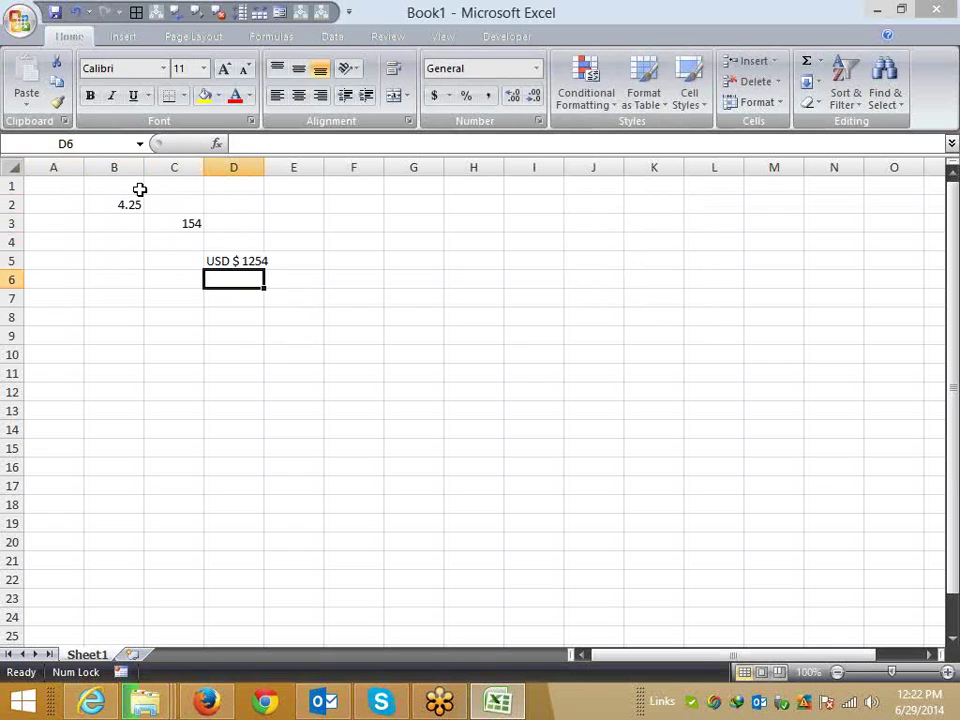
{"action": "key", "text": "Up"}
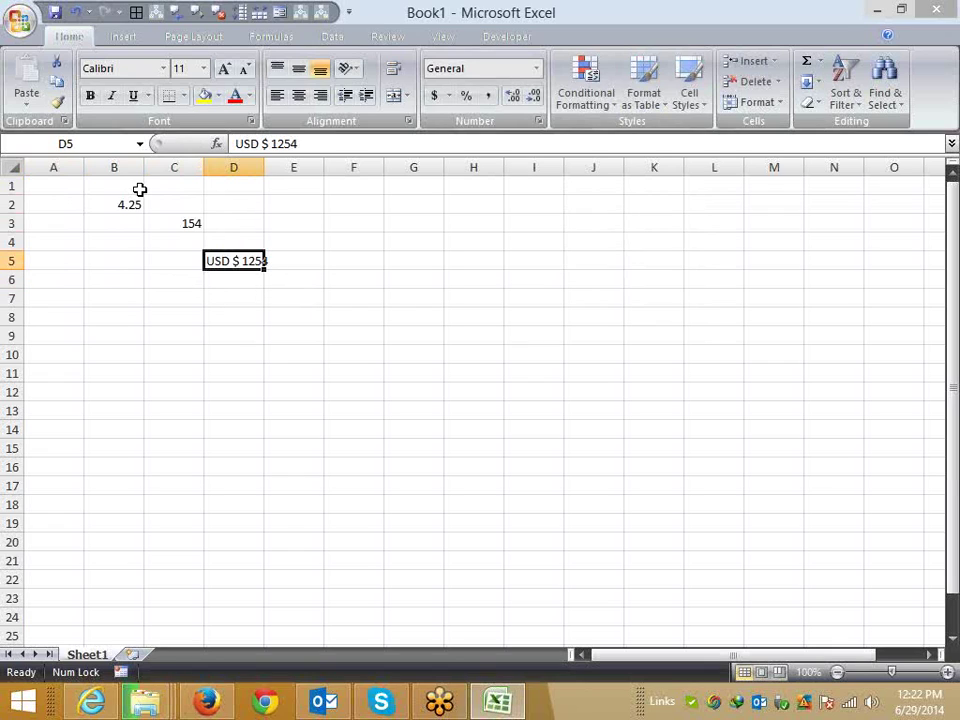
{"action": "key", "text": "Right"}
{"action": "key", "text": "Right"}
{"action": "type", "text": "12"}
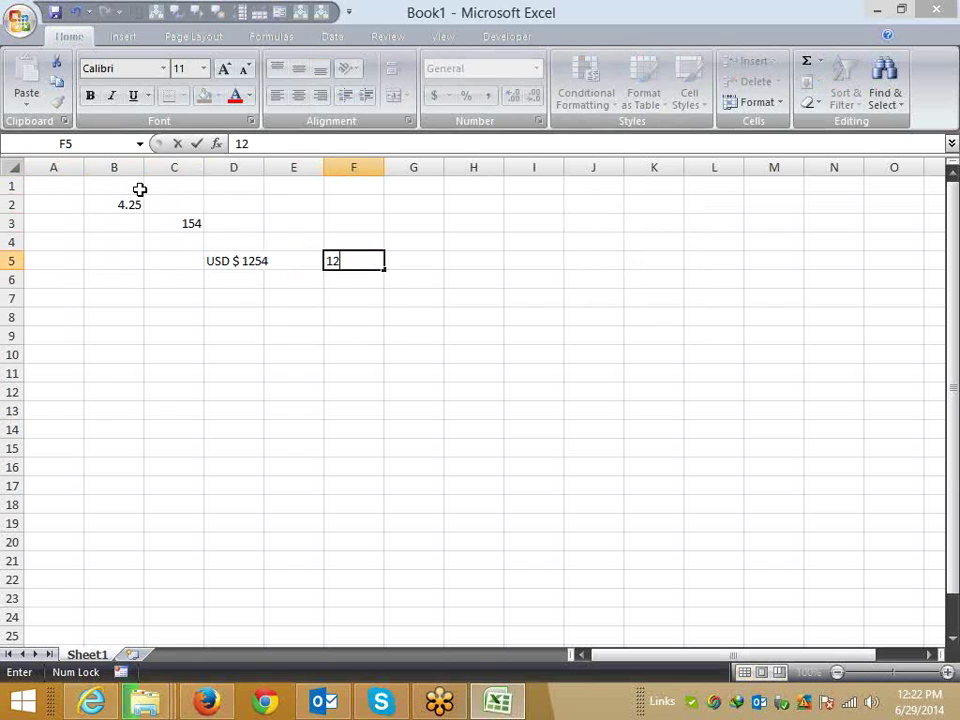
{"action": "type", "text": "54"}
{"action": "key", "text": "Return"}
{"action": "key", "text": "Up"}
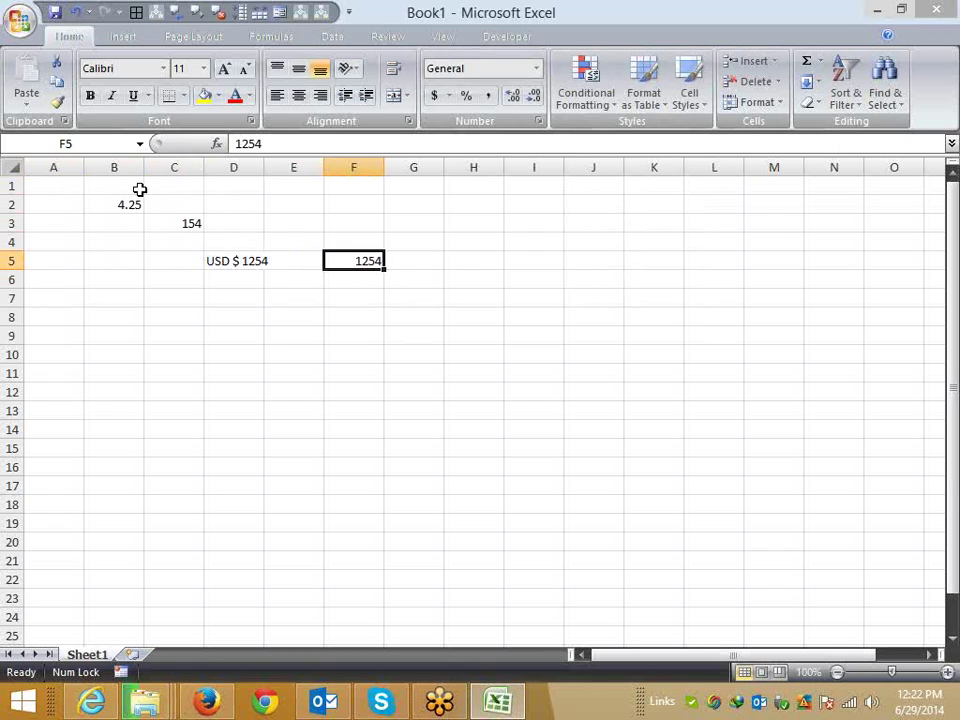
Move along row 5 and settle back on F5, the cell to format
{"action": "key", "text": "Right"}
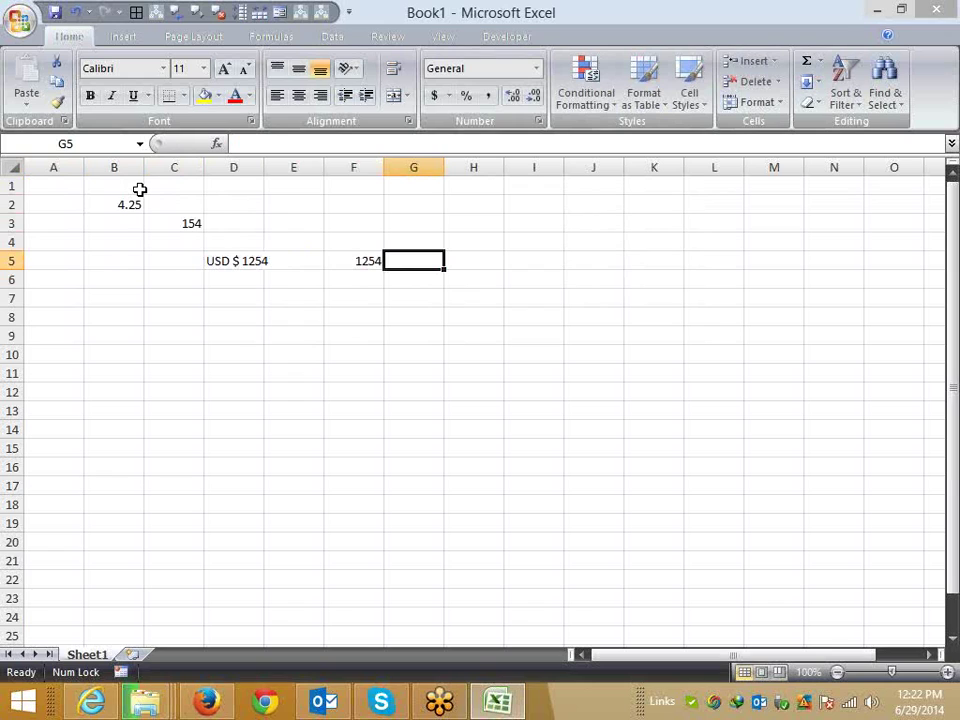
{"action": "key", "text": "Left"}
{"action": "key", "text": "Left"}
{"action": "key", "text": "Left"}
{"action": "key", "text": "Left"}
{"action": "key", "text": "Right"}
{"action": "key", "text": "Right"}
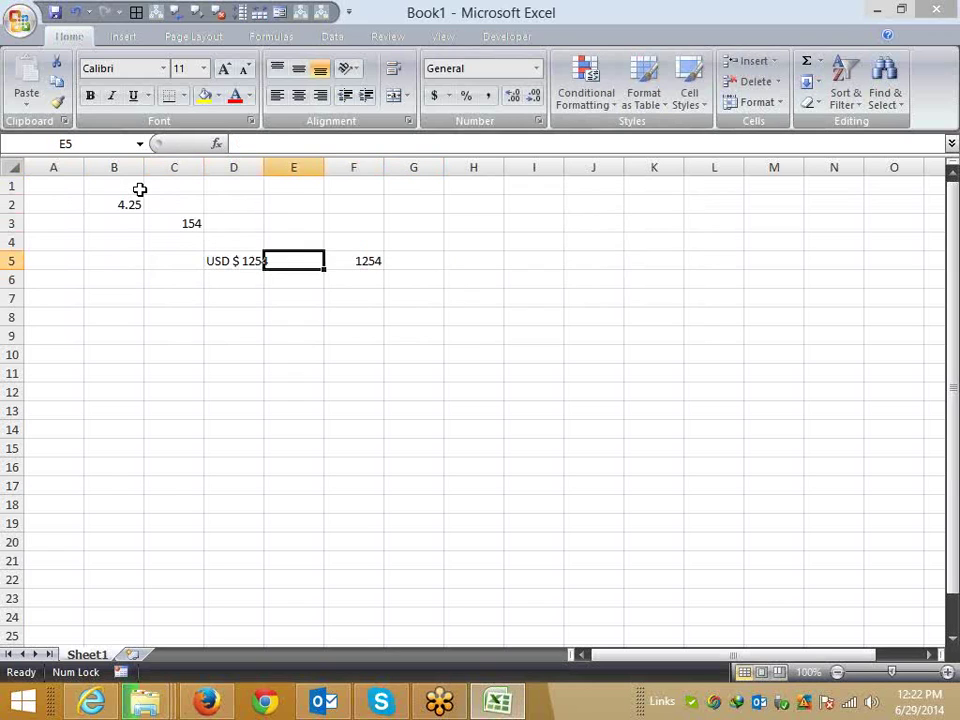
{"action": "key", "text": "Right"}
{"action": "key", "text": "Right"}
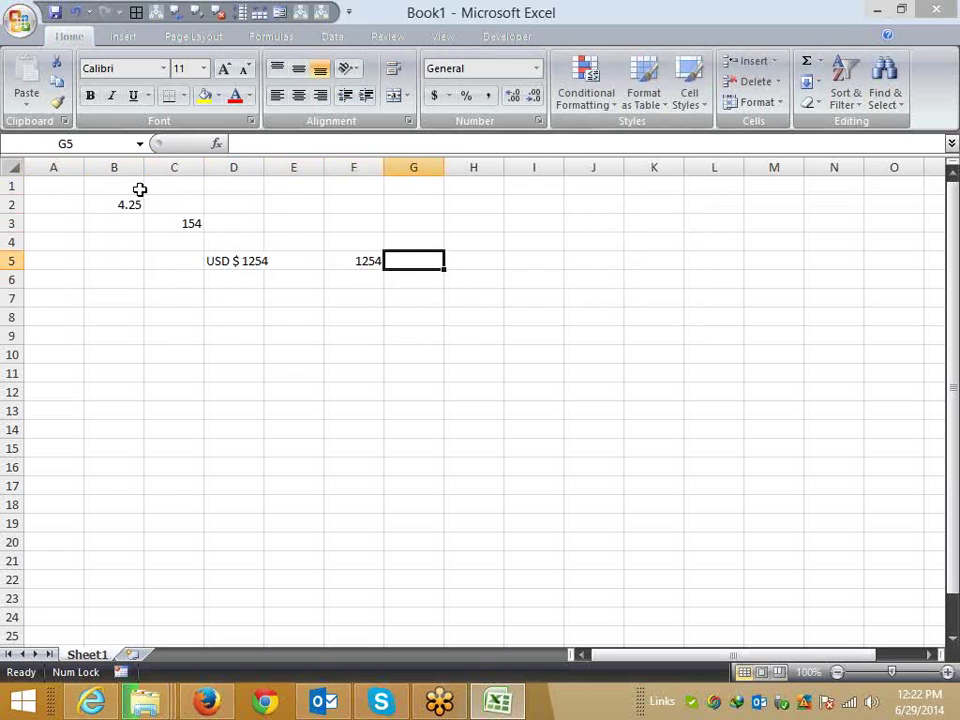
{"action": "key", "text": "Left"}
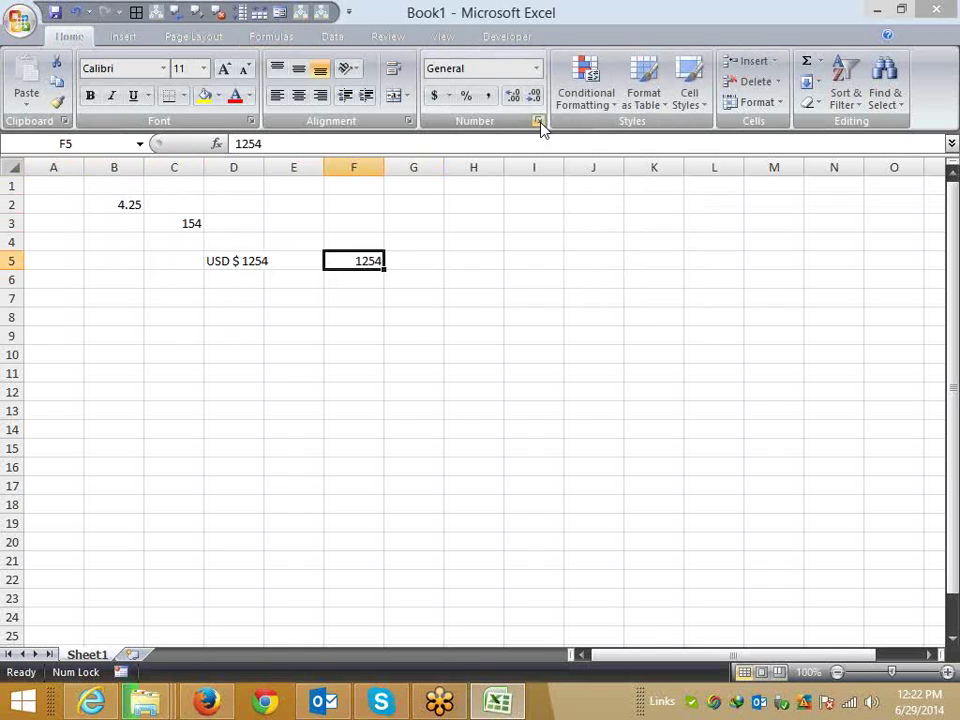
Give F5 the custom format "USD $ " # so 1254 displays as USD $ 1254
{"action": "left_click", "coordinate": [537, 121]}
{"action": "left_click", "coordinate": [284, 359]}
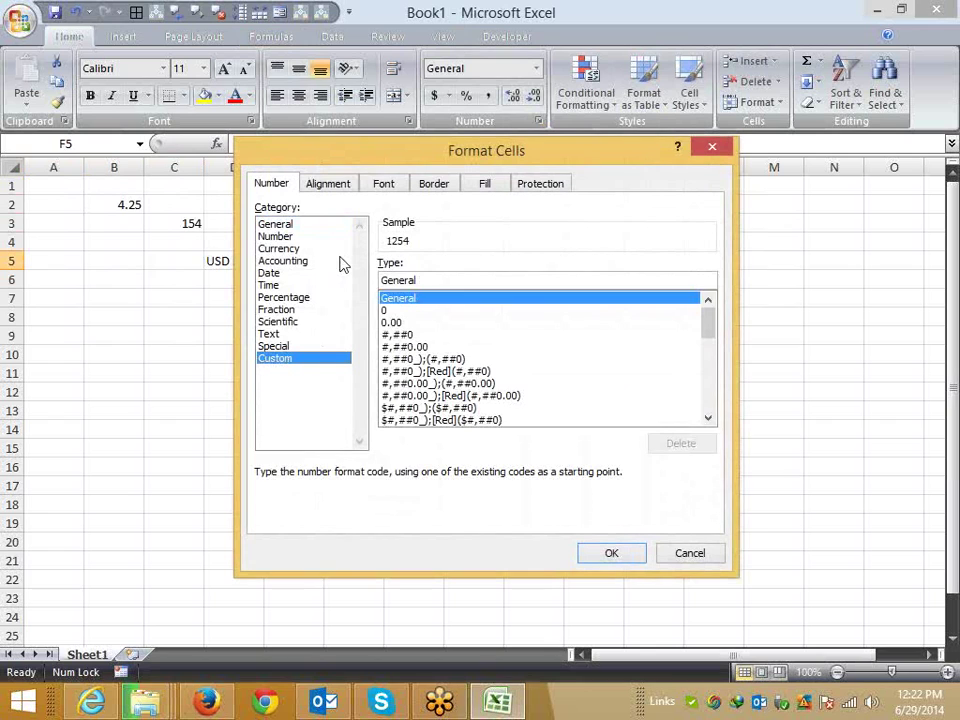
{"action": "left_click_drag", "start_coordinate": [386, 156], "coordinate": [581, 141]}
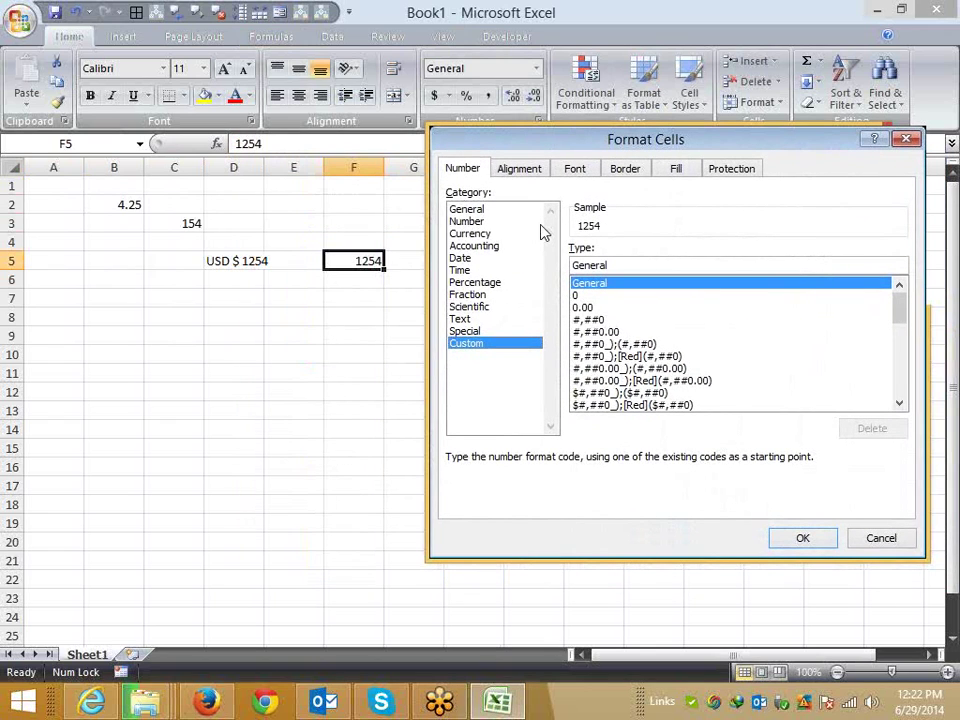
{"action": "left_click_drag", "start_coordinate": [611, 262], "coordinate": [559, 274]}
{"action": "type", "text": "\""}
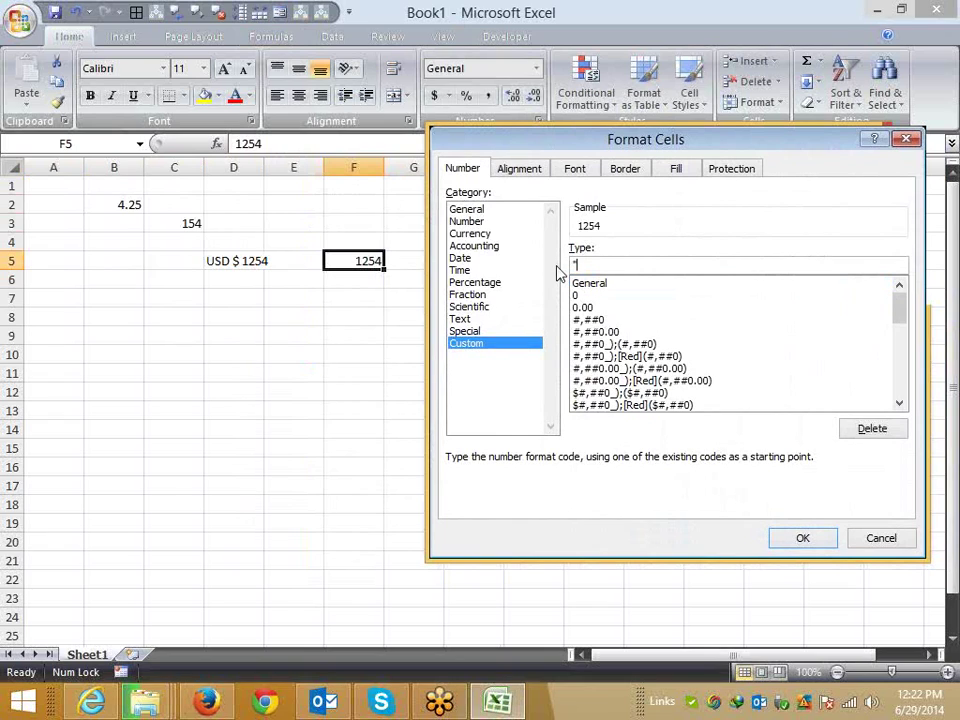
{"action": "type", "text": "USD"}
{"action": "type", "text": " $ "}
{"action": "type", "text": "\""}
{"action": "type", "text": " #"}
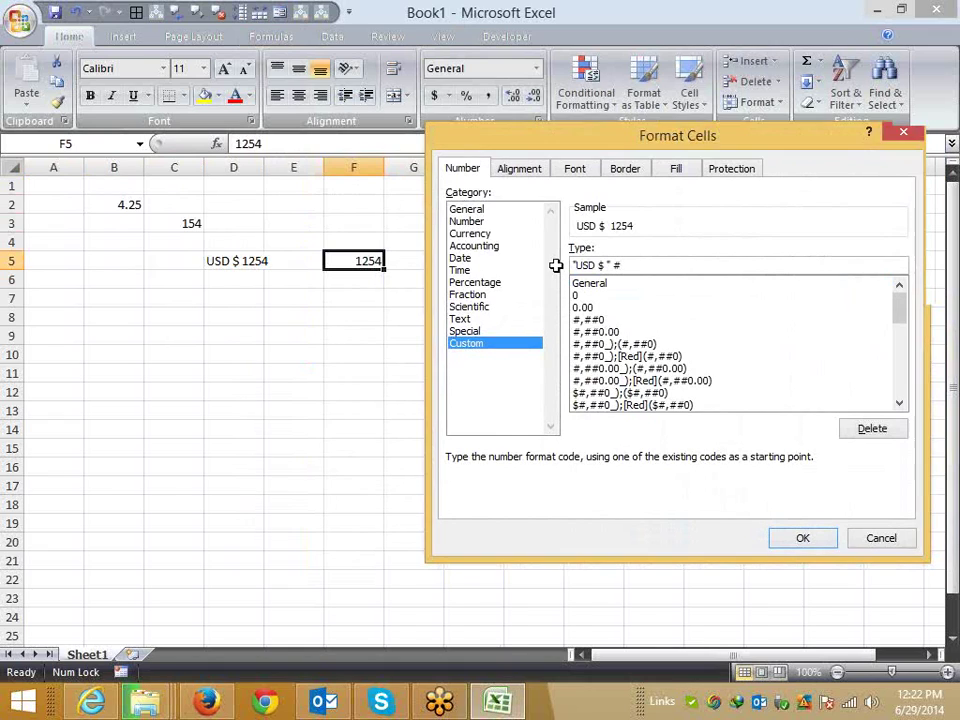
{"action": "key", "text": "Return"}
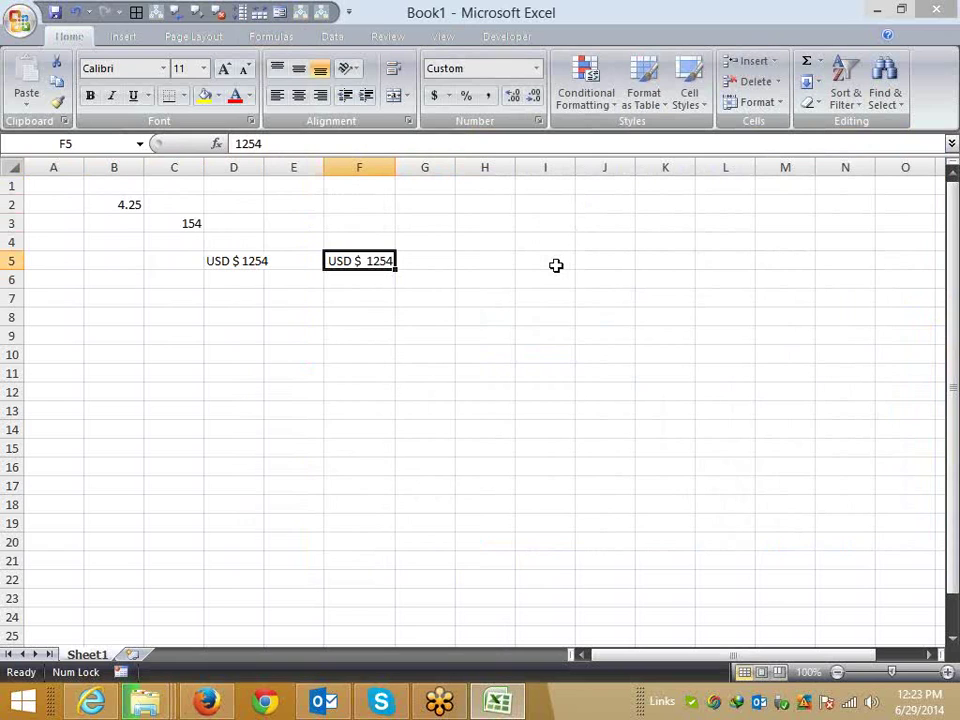
Test that F5 stays numeric with =F5+1 in F6, then clear it and return to B2
{"action": "key", "text": "Return"}
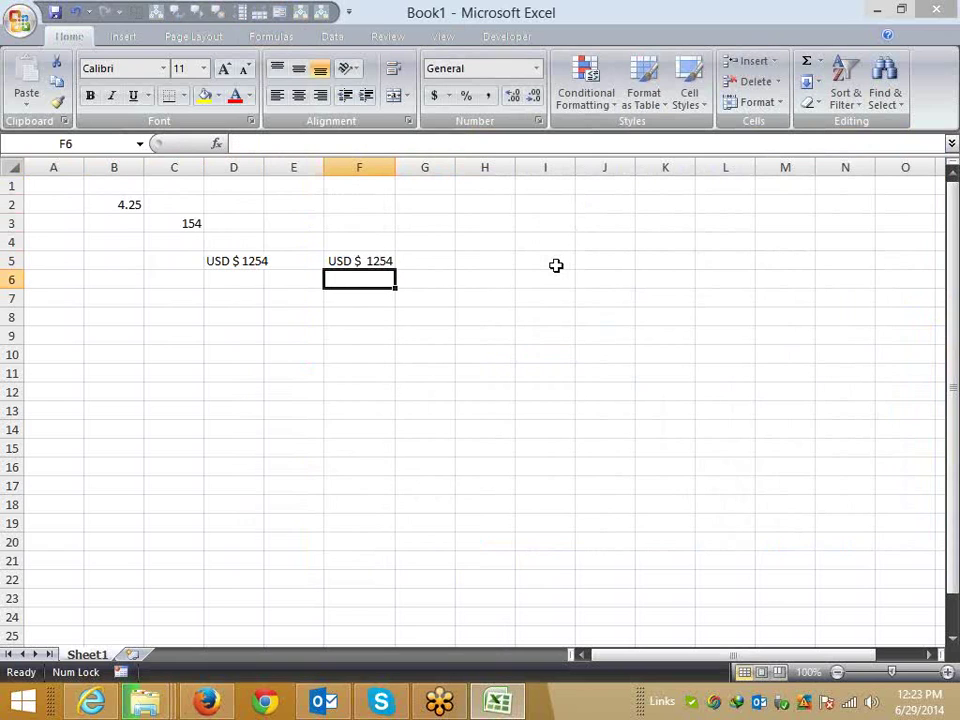
{"action": "type", "text": "\\"}
{"action": "key", "text": "Escape"}
{"action": "type", "text": "="}
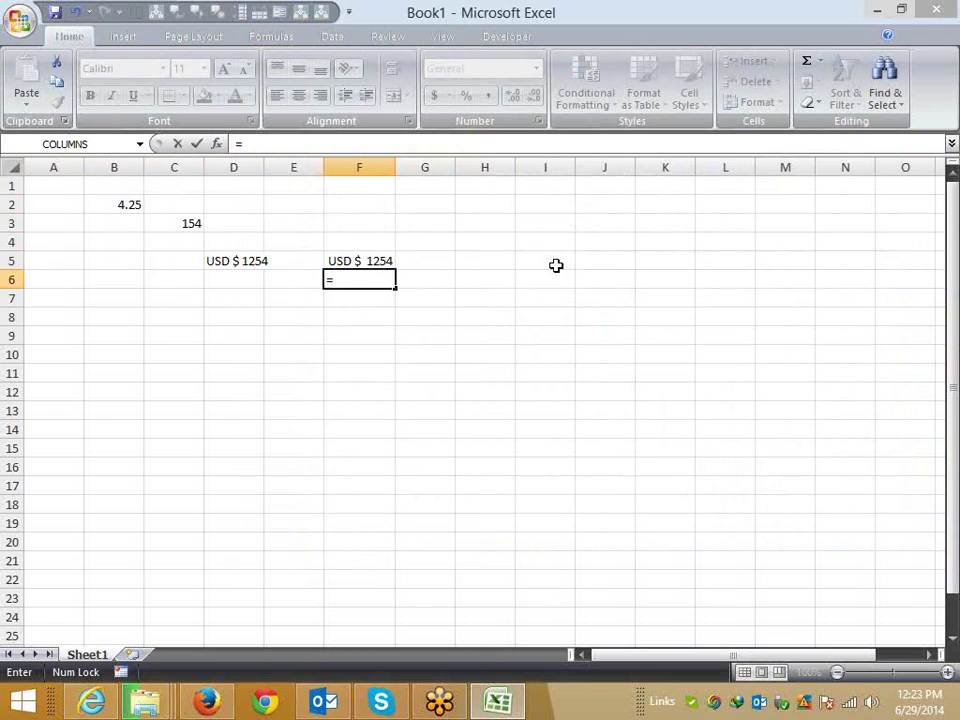
{"action": "type", "text": "F5+1"}
{"action": "key", "text": "Return"}
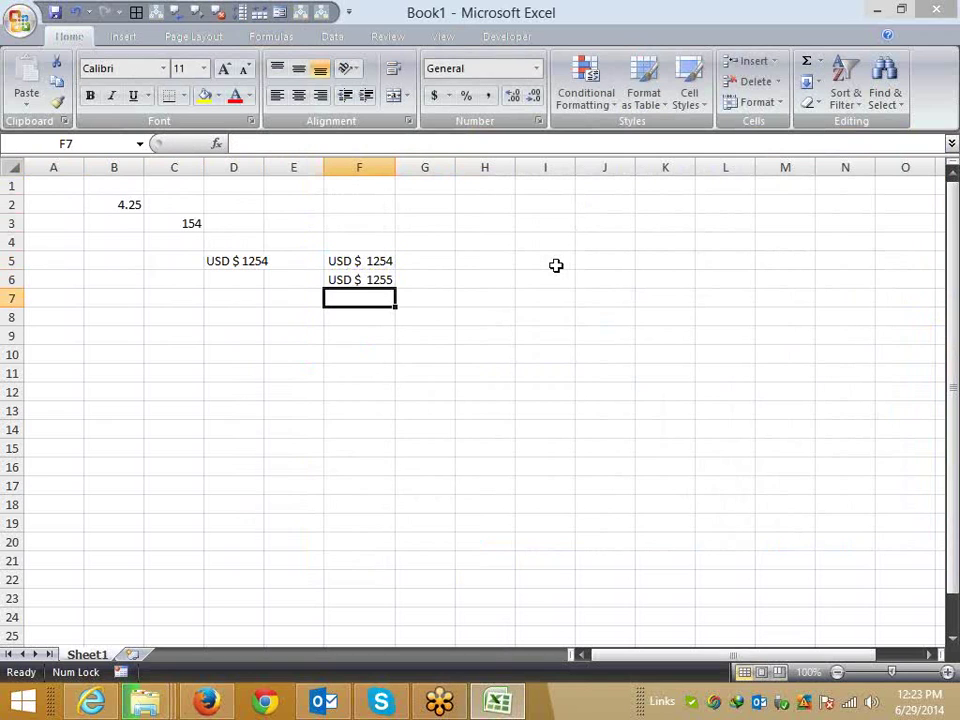
{"action": "key", "text": "Up"}
{"action": "key", "text": "Delete"}
{"action": "key", "text": "Left"}
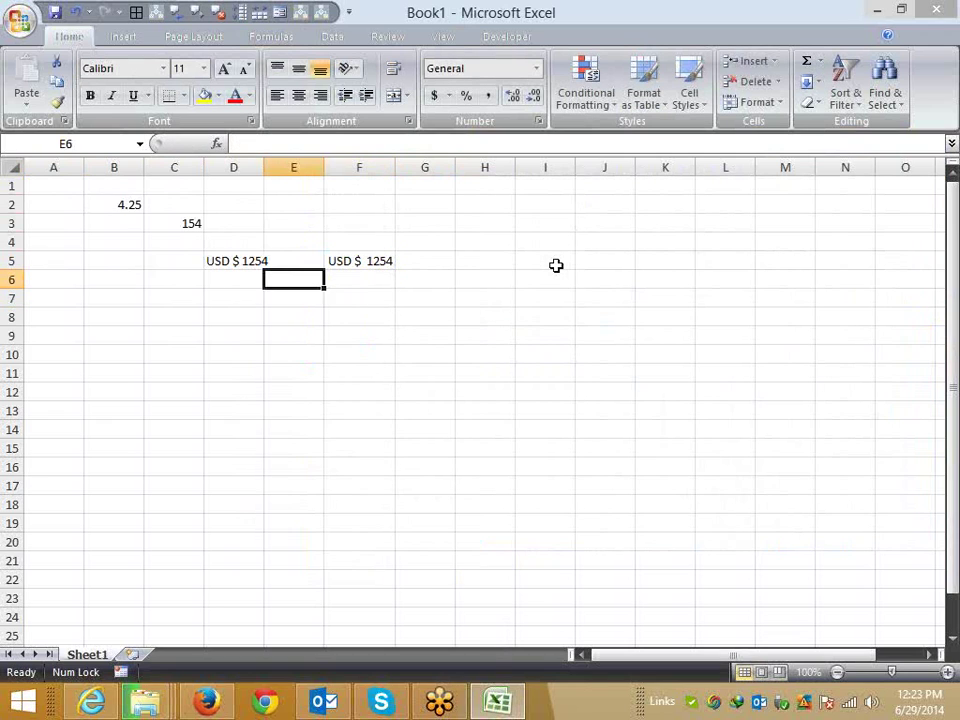
{"action": "key", "text": "Left"}
{"action": "key", "text": "Up"}
{"action": "key", "text": "Left"}
{"action": "key", "text": "Left"}
{"action": "key", "text": "Up"}
{"action": "key", "text": "Up"}
{"action": "key", "text": "Up"}
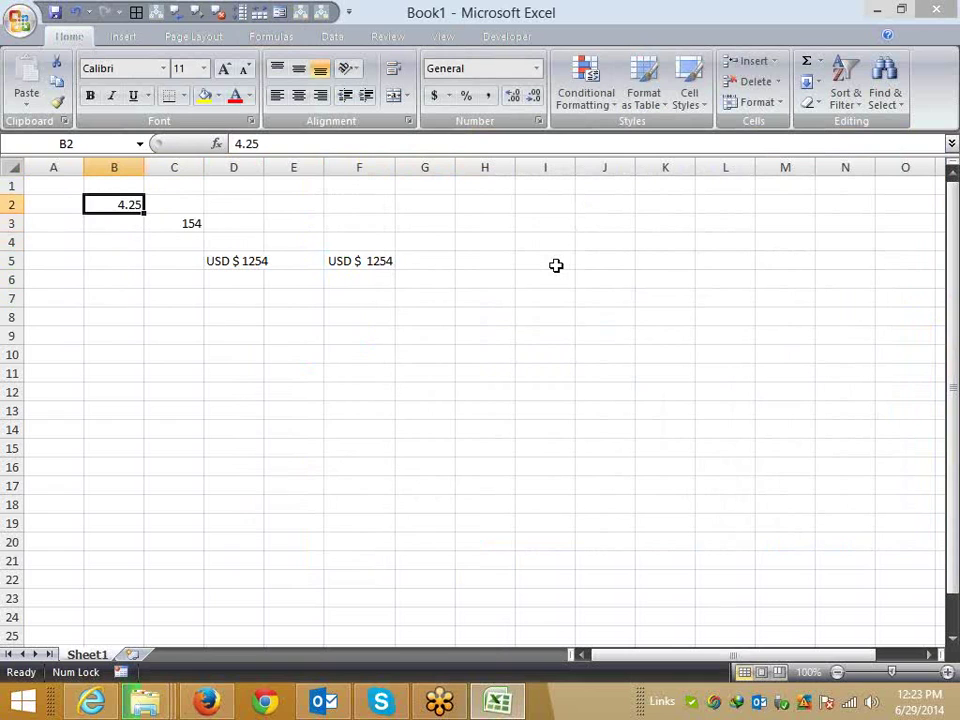
Apply the custom format 0# "Rupees" .00 "Paise" to B2, showing 04 Rupees .25 Paise
{"action": "left_click", "coordinate": [539, 121]}
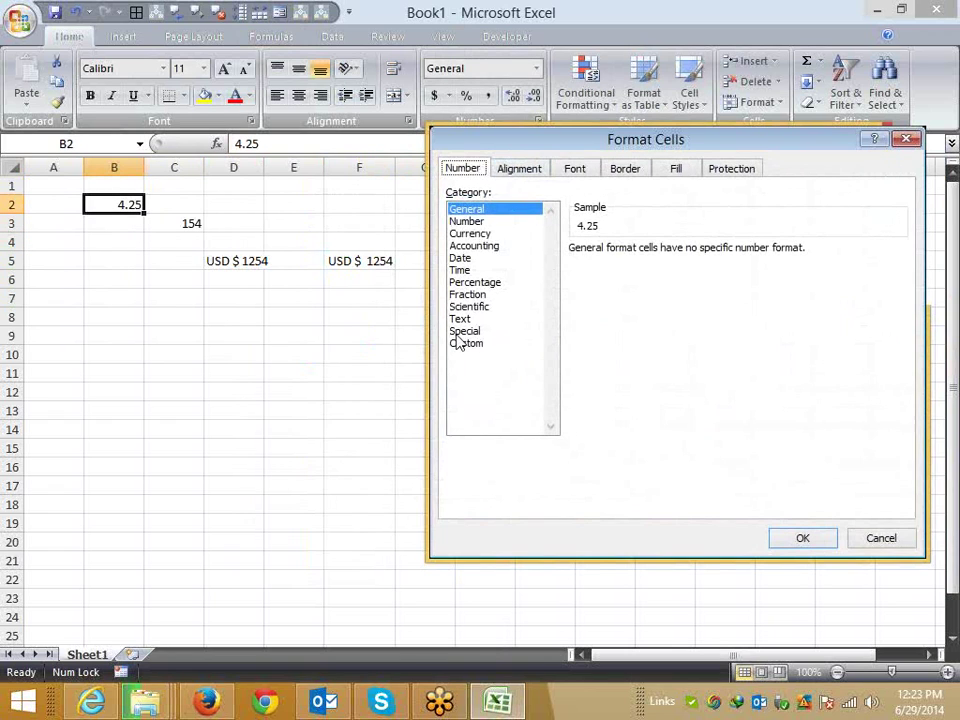
{"action": "left_click", "coordinate": [470, 343]}
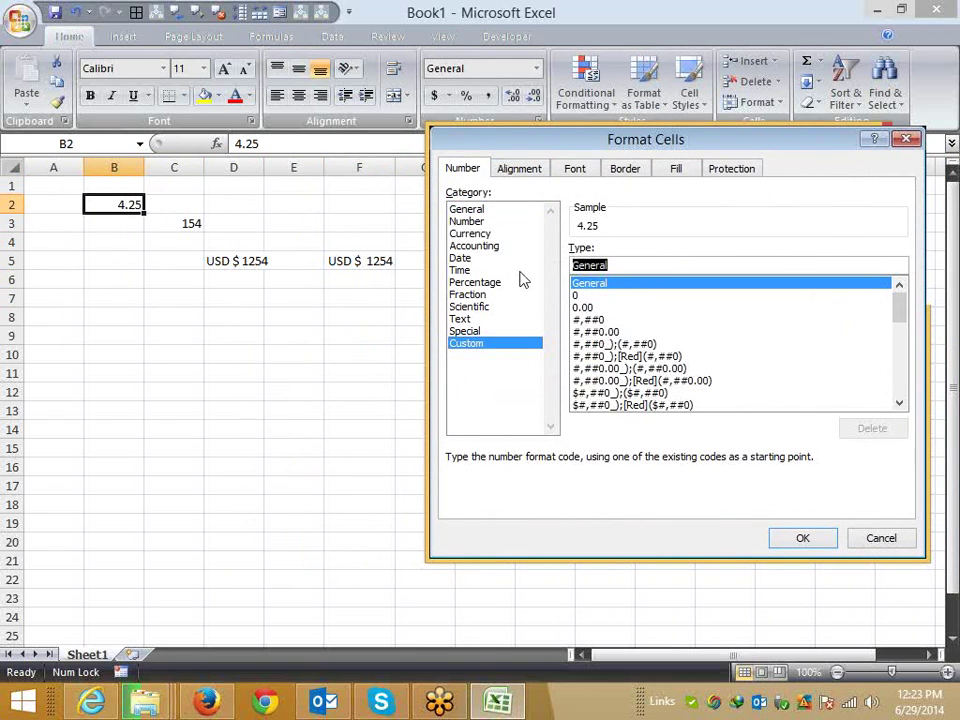
{"action": "type", "text": "0"}
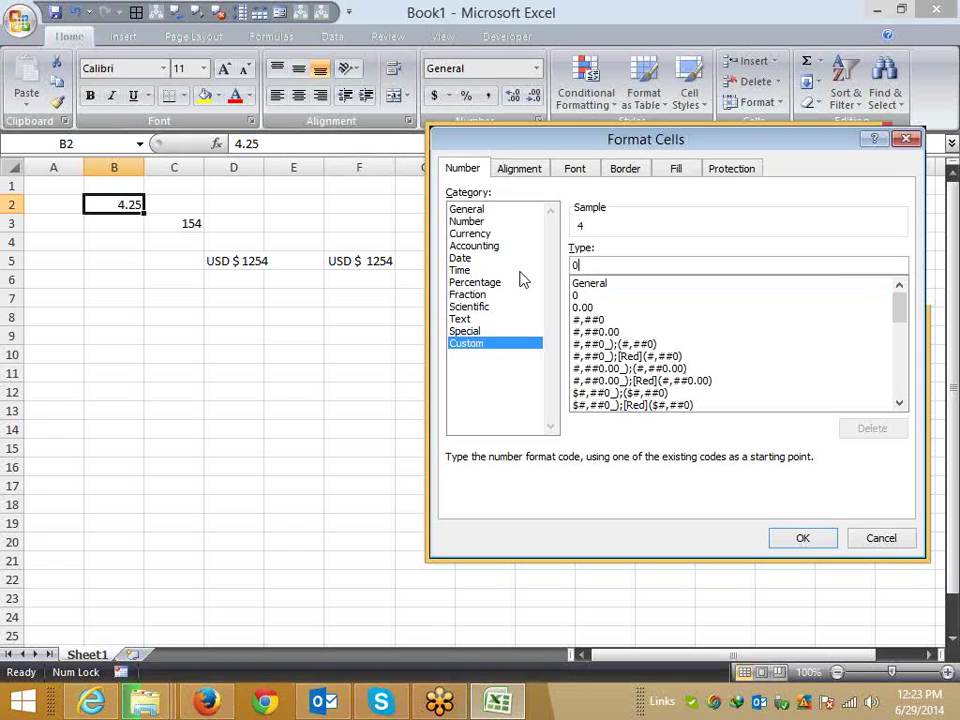
{"action": "type", "text": "#"}
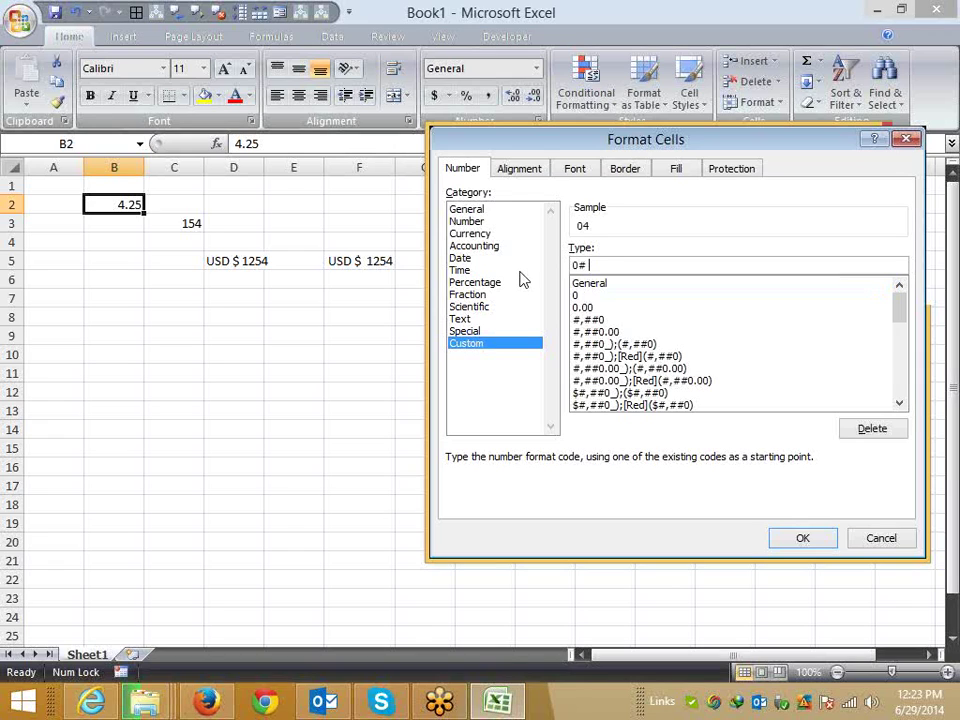
{"action": "type", "text": " \"Ru"}
{"action": "type", "text": "pees"}
{"action": "type", "text": "\" "}
{"action": "type", "text": ".0 "}
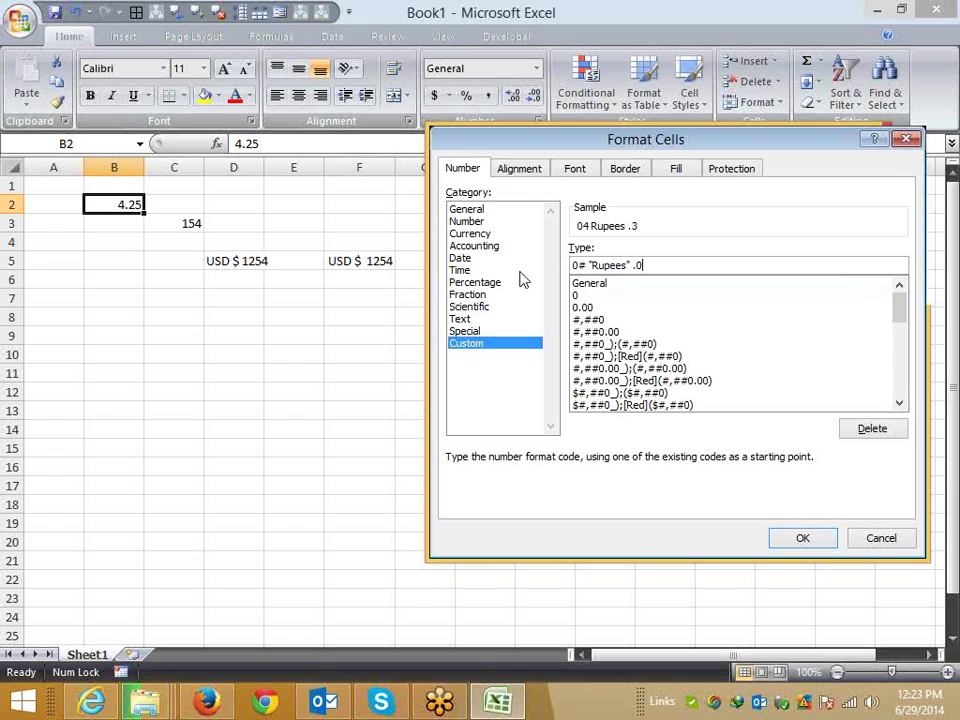
{"action": "type", "text": "0 "}
{"action": "type", "text": "\"Pa"}
{"action": "type", "text": "ise"}
{"action": "type", "text": "\""}
{"action": "key", "text": "Return"}
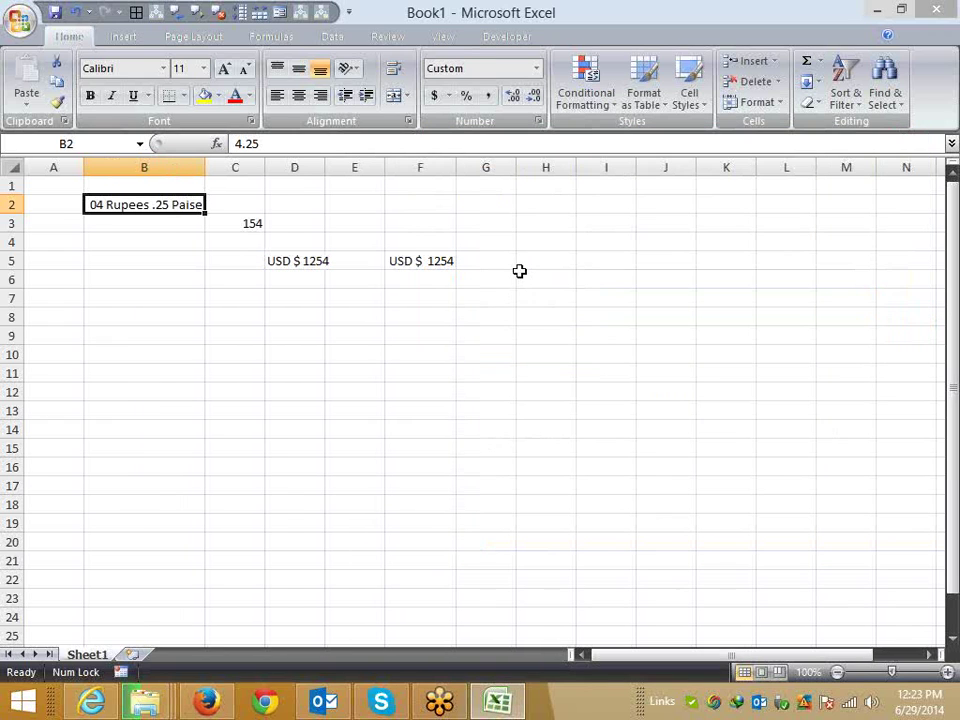
Change B2's rupee placeholder from 0# to 00 and enter 0.36, showing 00 Rupees .36 Paise
{"action": "left_click", "coordinate": [538, 122]}
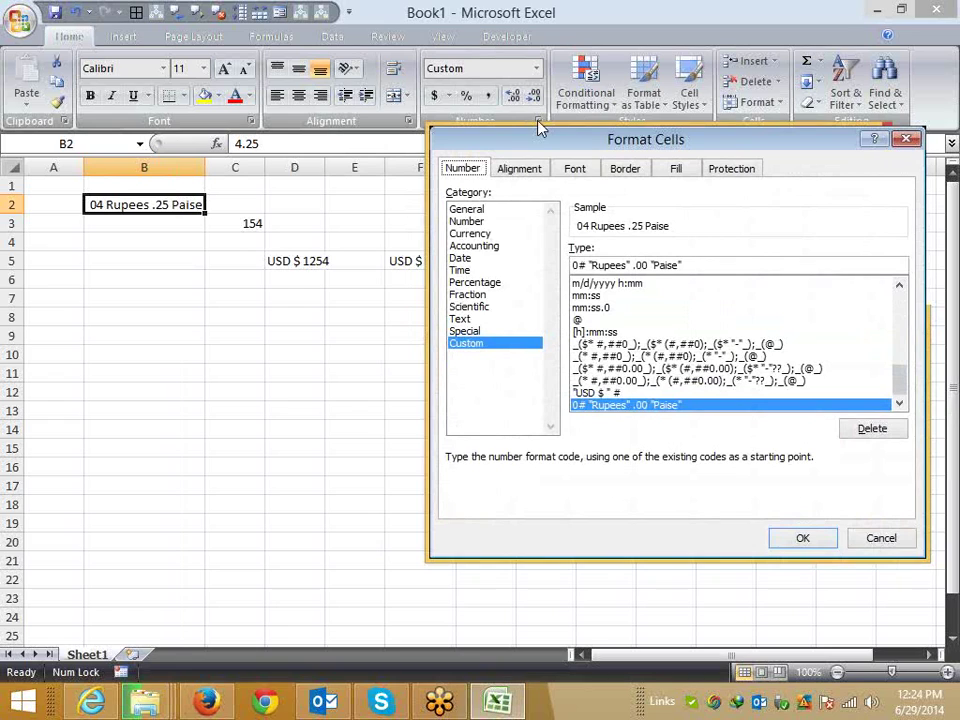
{"action": "left_click", "coordinate": [586, 265]}
{"action": "left_click_drag", "start_coordinate": [586, 265], "coordinate": [574, 266]}
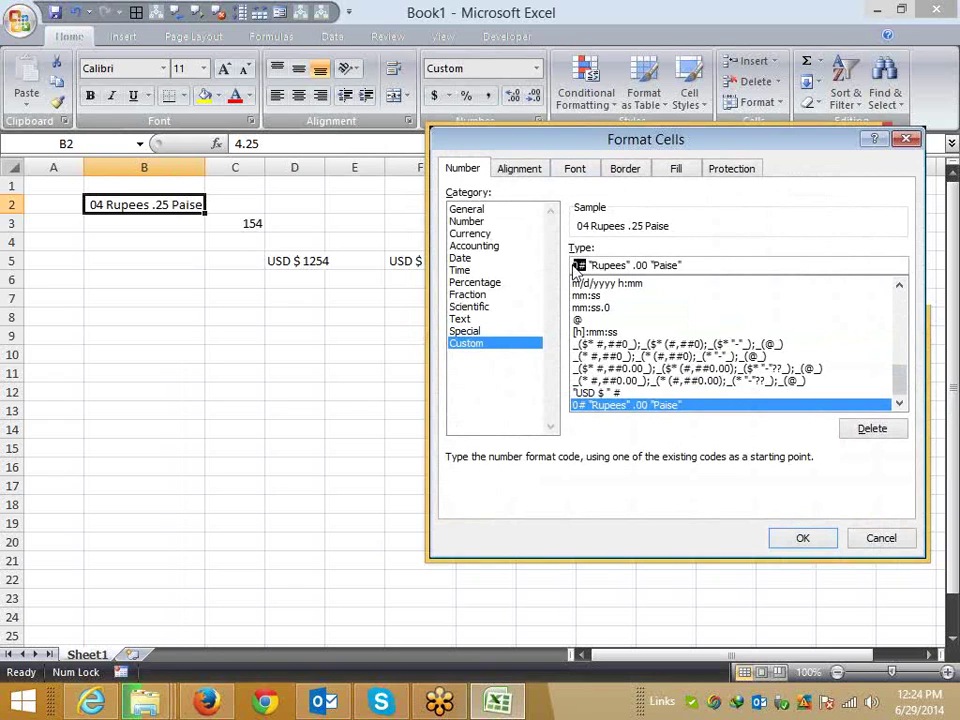
{"action": "type", "text": "00"}
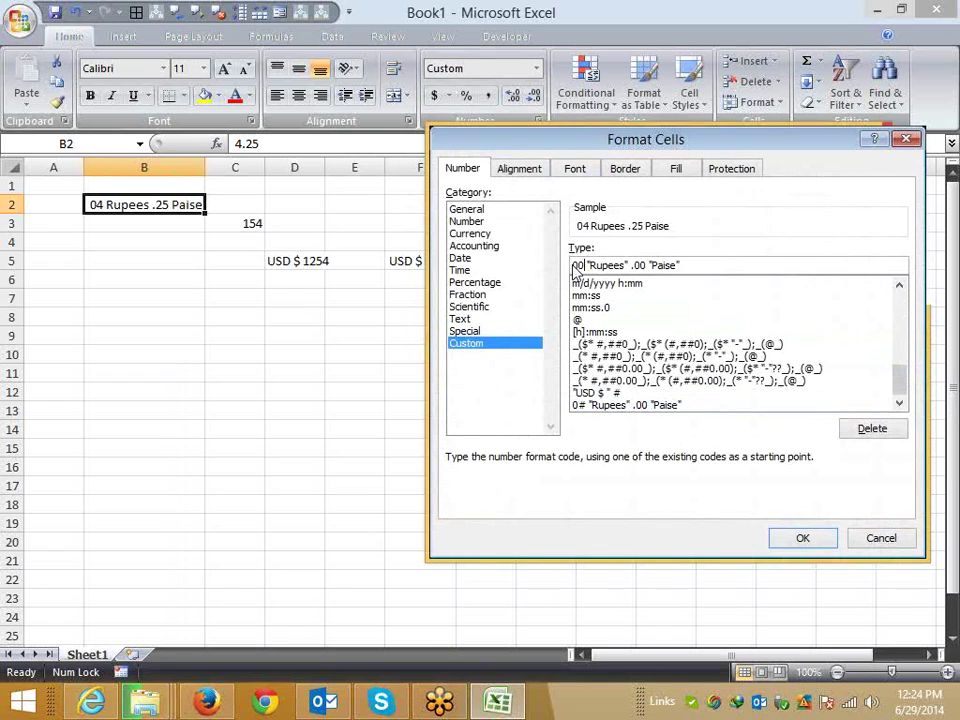
{"action": "key", "text": "Return"}
{"action": "type", "text": "0."}
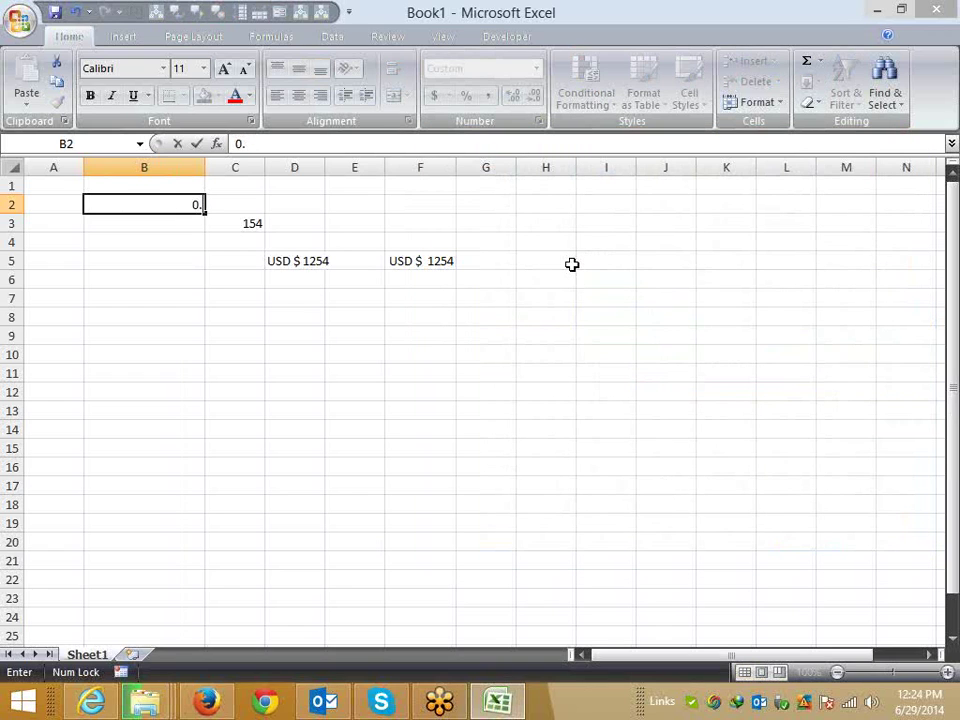
{"action": "type", "text": "36"}
{"action": "key", "text": "Return"}
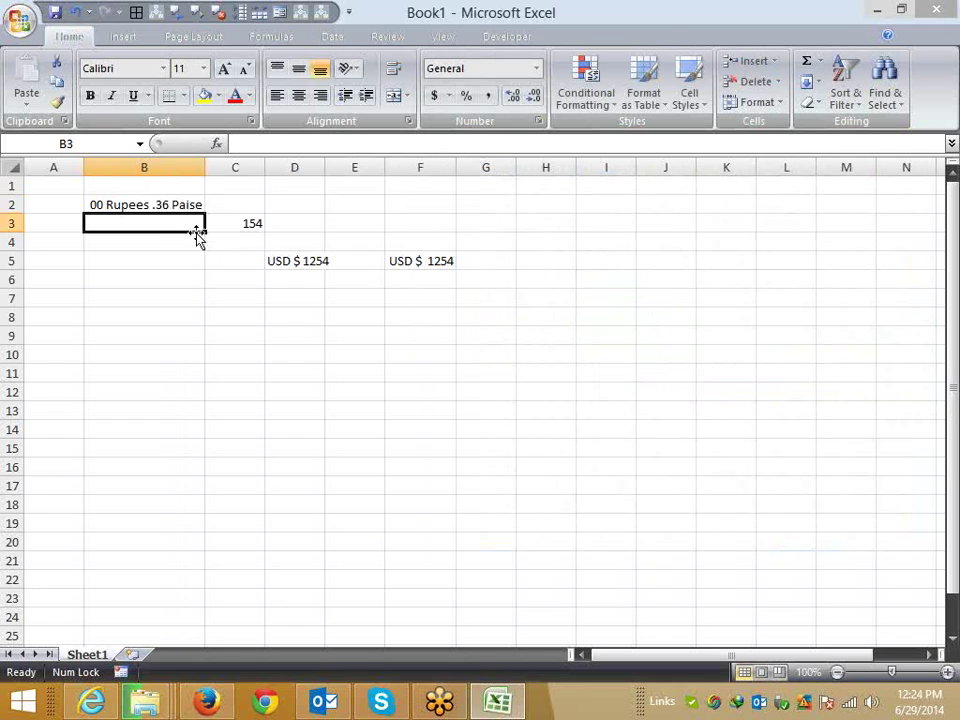
{"action": "left_click", "coordinate": [181, 203]}
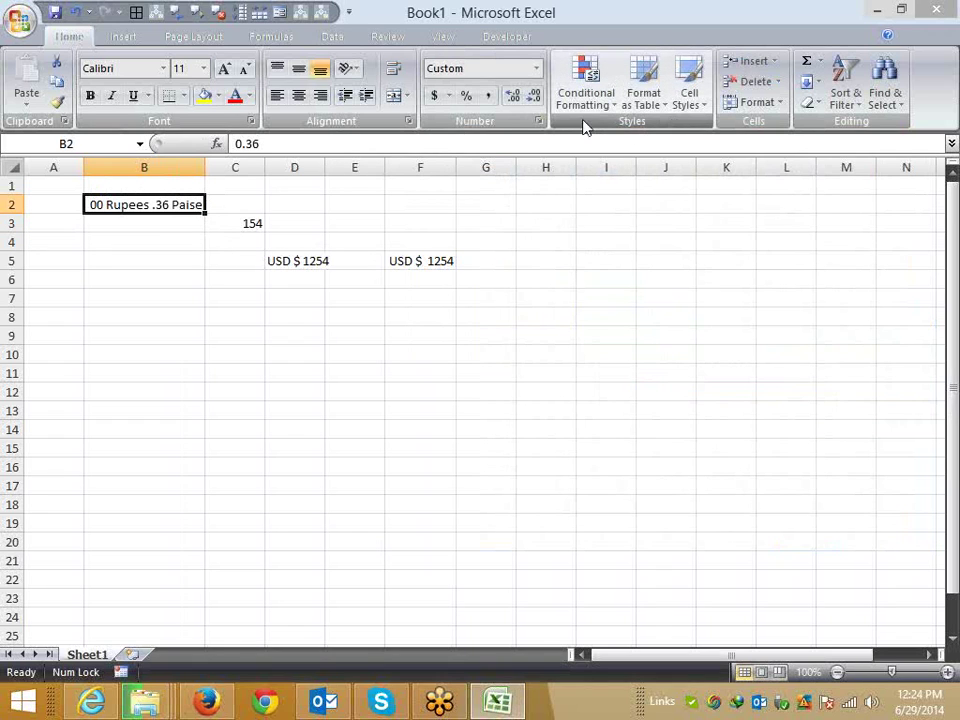
Replace the 00 rupee placeholder in B2's format code with ##
{"action": "left_click", "coordinate": [539, 121]}
{"action": "left_click", "coordinate": [583, 265]}
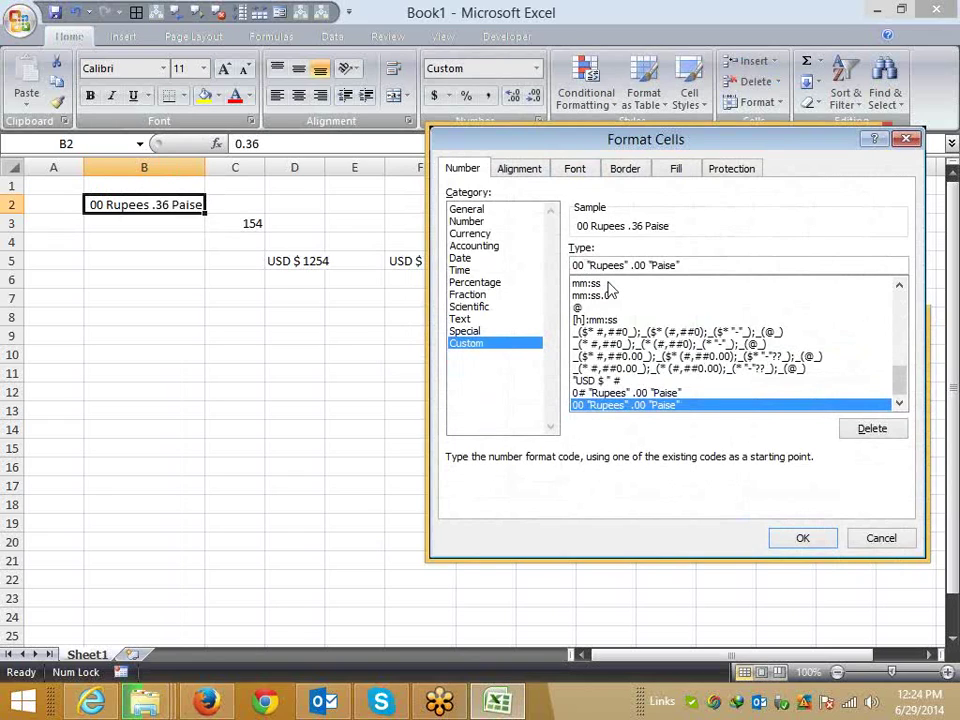
{"action": "key", "text": "BackSpace"}
{"action": "key", "text": "BackSpace"}
{"action": "type", "text": "##"}
{"action": "key", "text": "Return"}
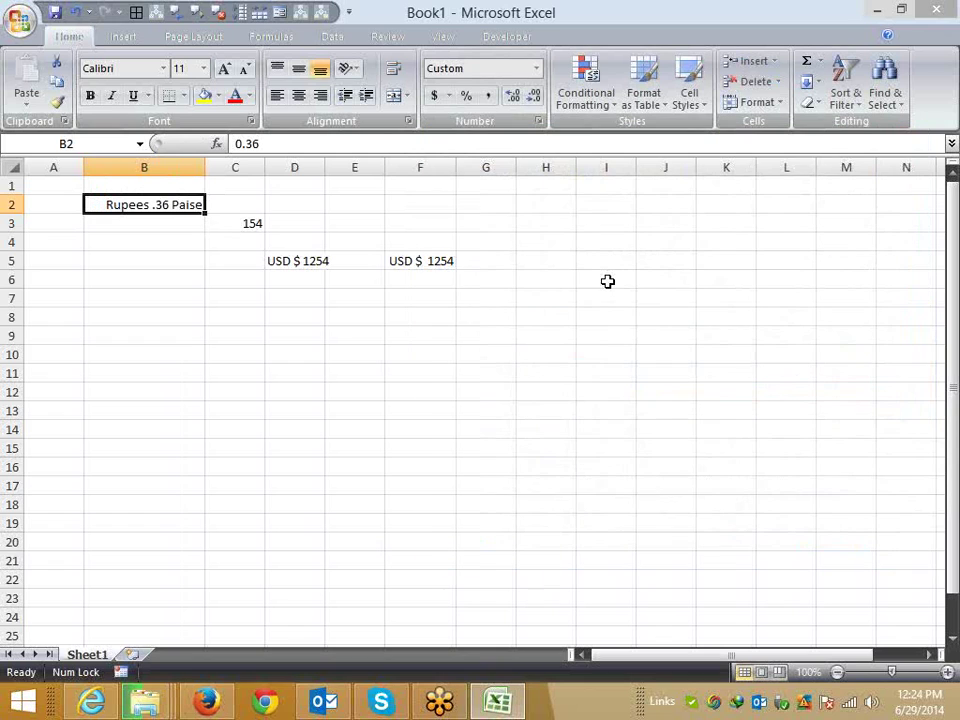
Switch the rupee placeholder to a single 0 and enter 1.52 in B2
{"action": "left_click", "coordinate": [538, 122]}
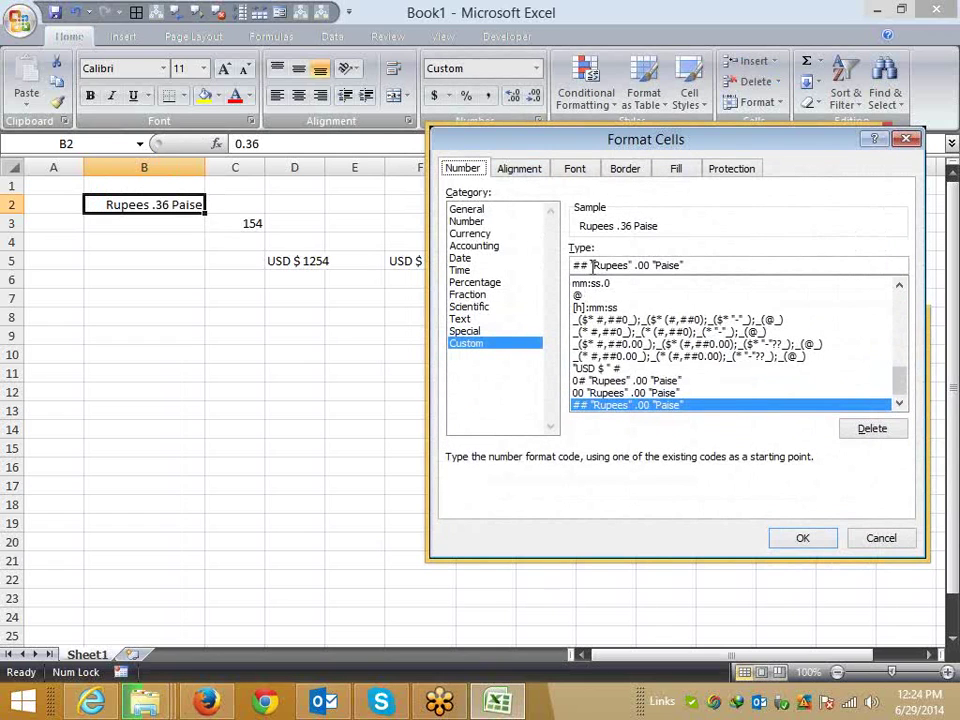
{"action": "left_click_drag", "start_coordinate": [589, 265], "coordinate": [573, 265]}
{"action": "type", "text": "0"}
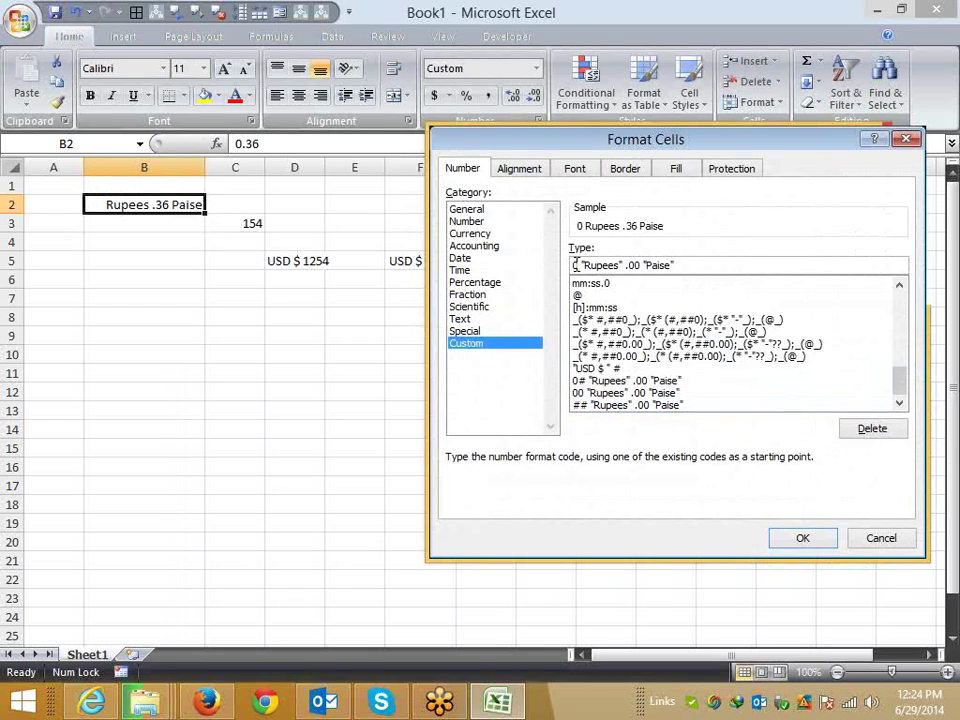
{"action": "key", "text": "Return"}
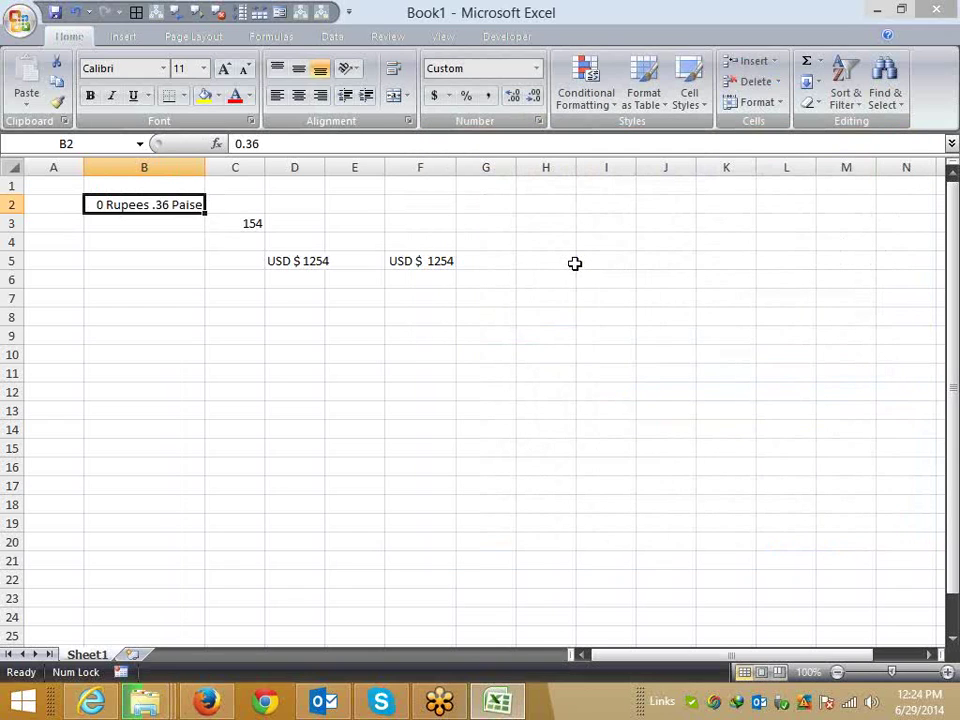
{"action": "type", "text": "1.52"}
{"action": "key", "text": "Return"}
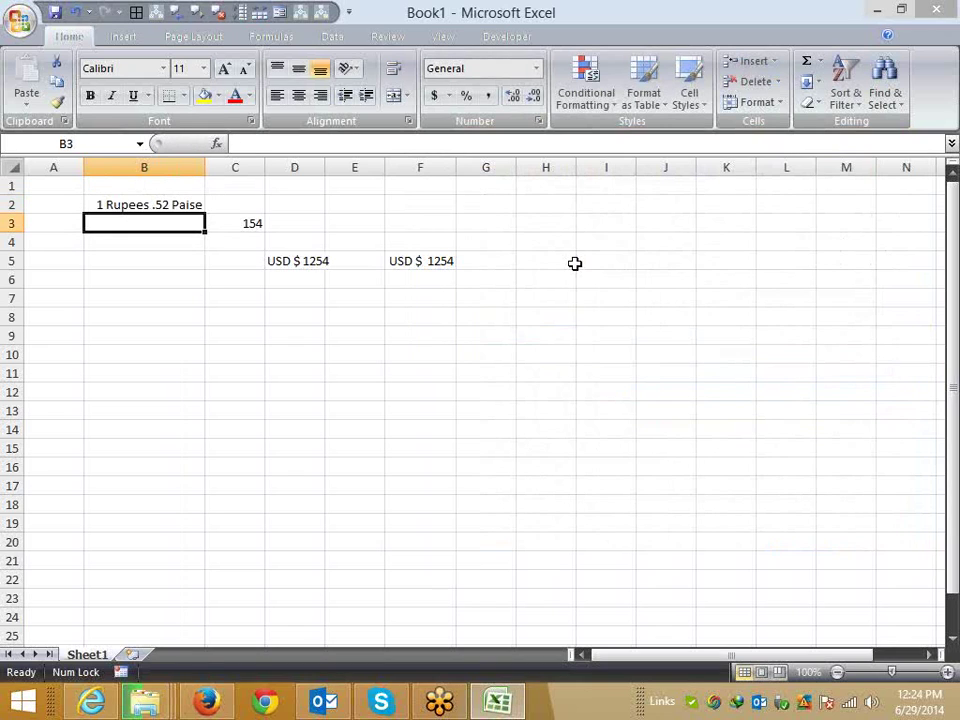
{"action": "key", "text": "Up"}
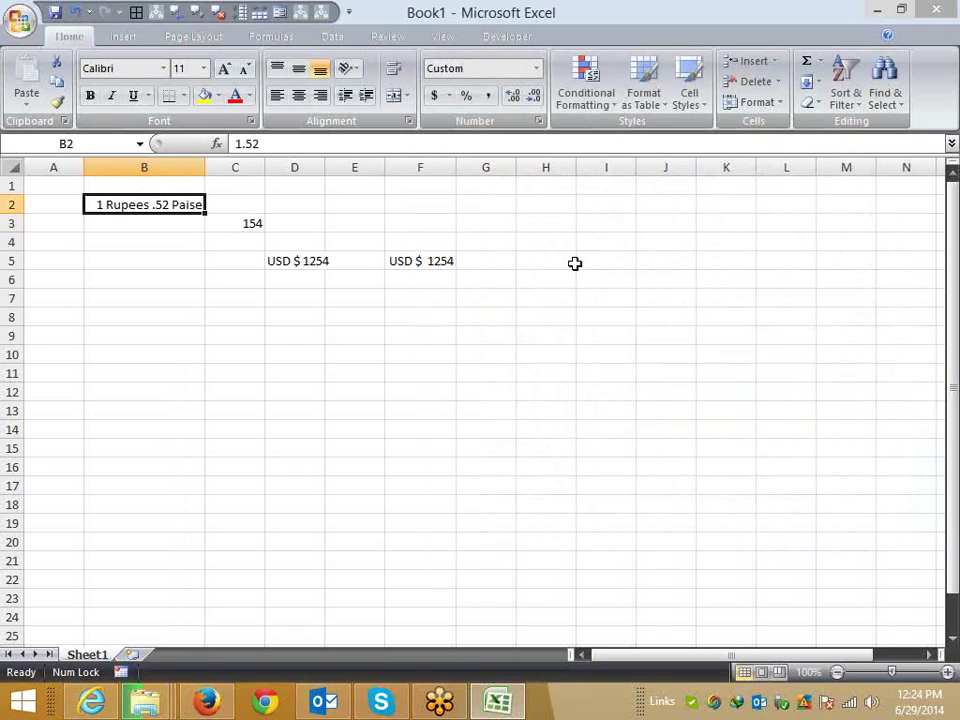
Restore the 0# "Rupees" .00 "Paise" code so B2 shows 01 Rupees .52 Paise
{"action": "left_click", "coordinate": [537, 122]}
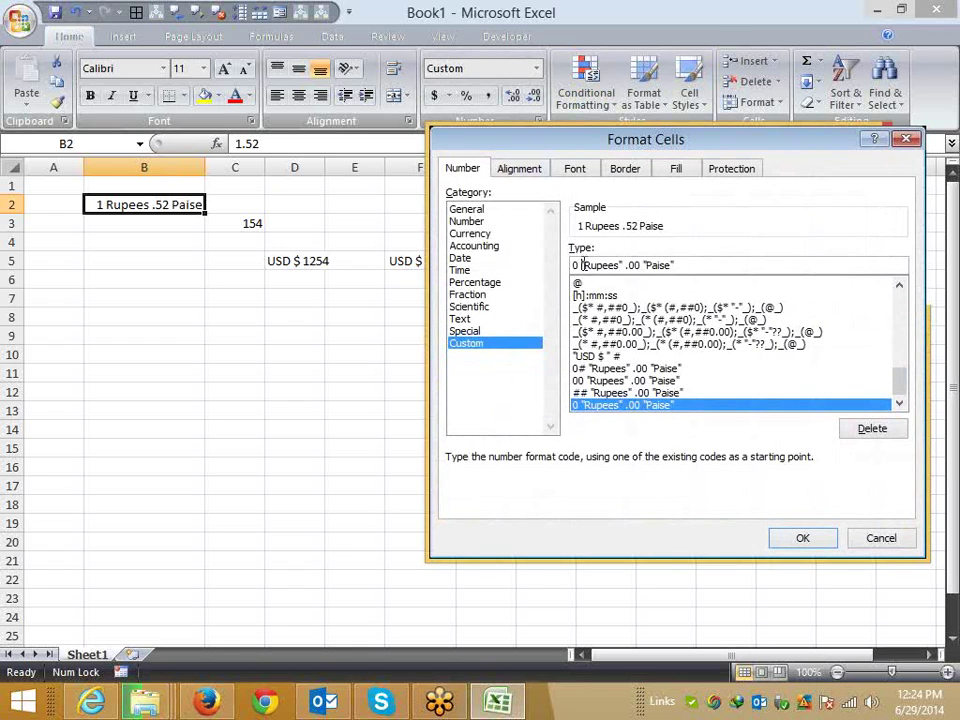
{"action": "type", "text": "$"}
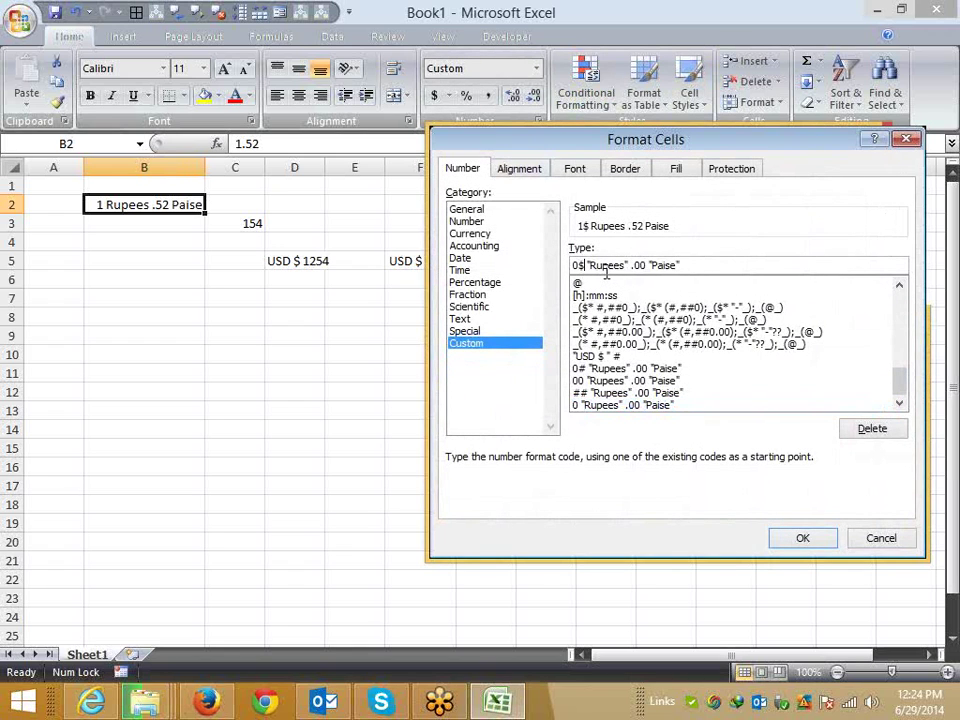
{"action": "key", "text": "BackSpace"}
{"action": "type", "text": "#"}
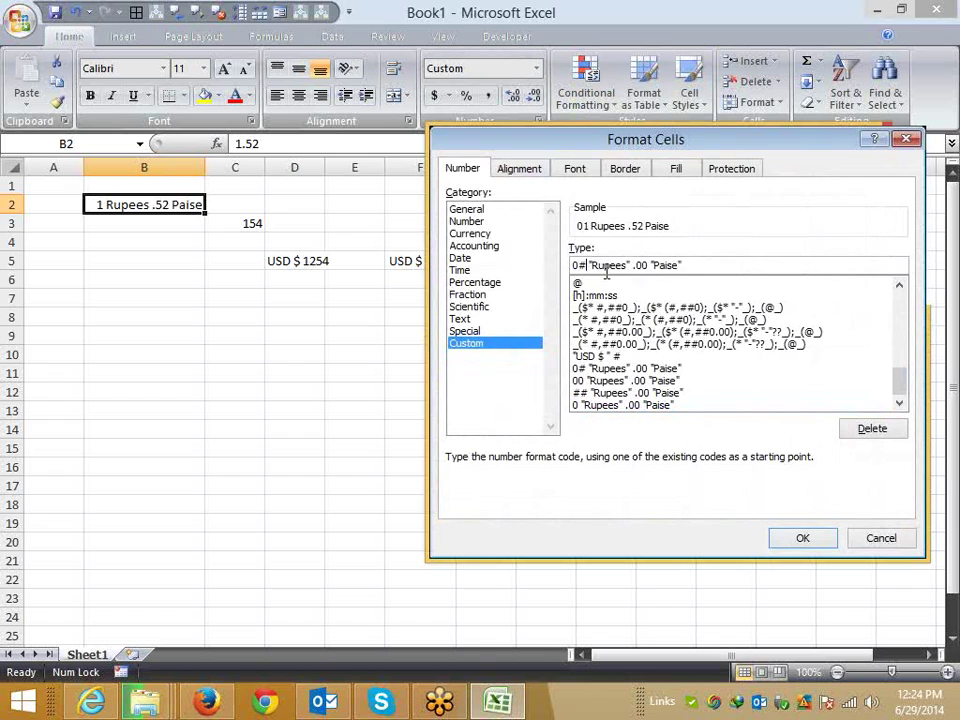
{"action": "double_click", "coordinate": [638, 265]}
{"action": "left_click", "coordinate": [648, 266]}
{"action": "key", "text": "Return"}
{"action": "key", "text": "Right"}
{"action": "key", "text": "Right"}
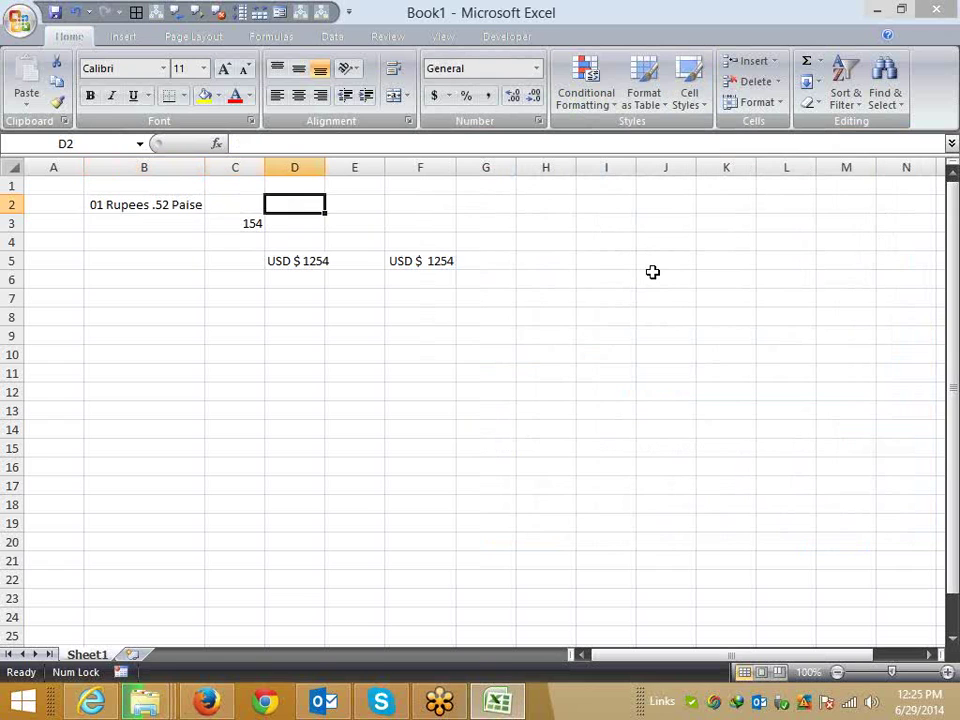
{"action": "key", "text": "Down"}
{"action": "key", "text": "Down"}
{"action": "key", "text": "Down"}
{"action": "key", "text": "Down"}
{"action": "key", "text": "Down"}
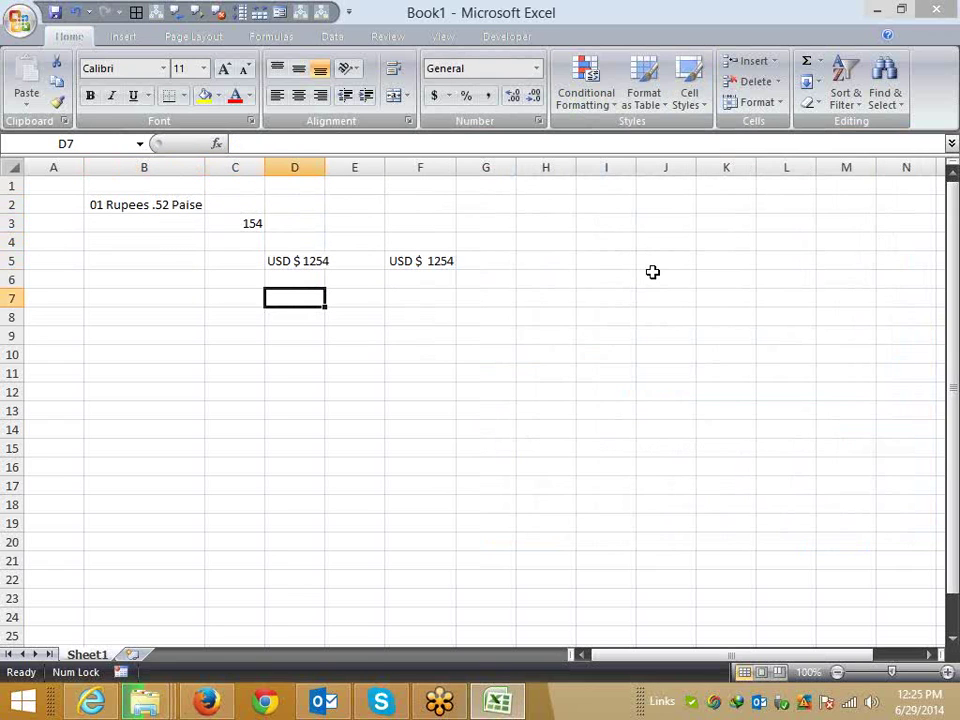
Search Google in Firefox for 'custom formatting in excel 2007'
{"action": "left_click", "coordinate": [207, 703]}
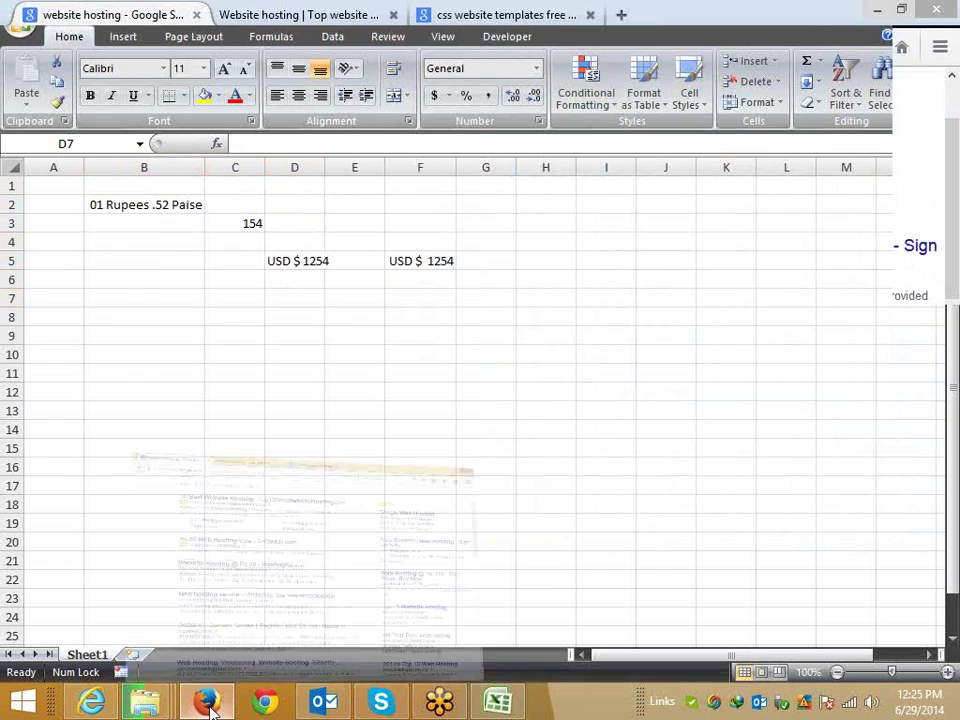
{"action": "left_click", "coordinate": [620, 14]}
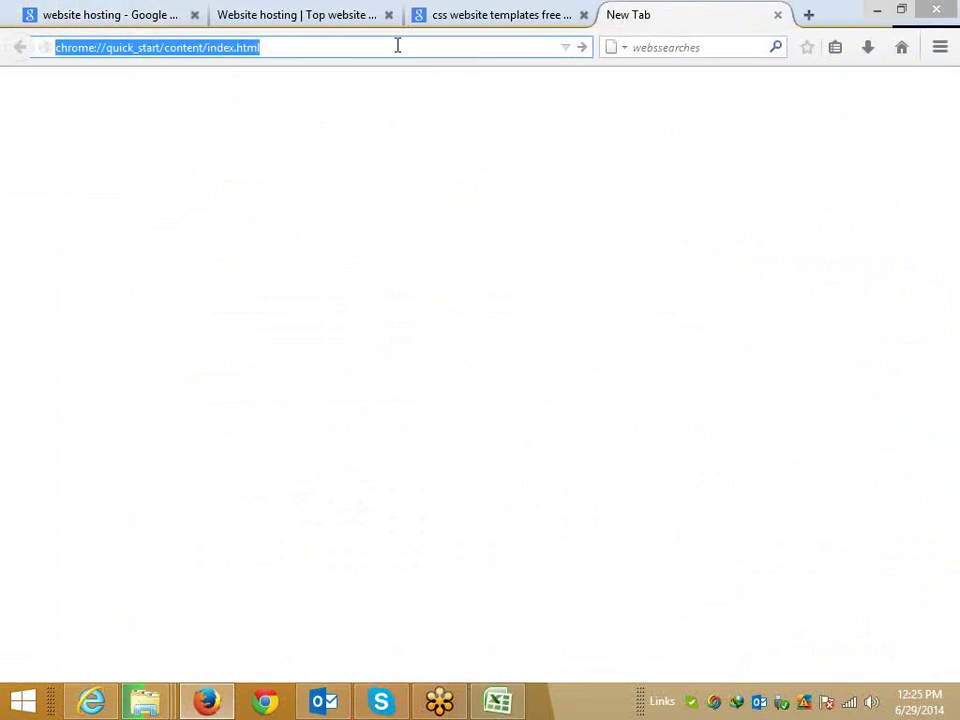
{"action": "left_click", "coordinate": [145, 15]}
{"action": "scroll", "coordinate": [275, 120], "scroll_direction": "up", "scroll_amount": 2}
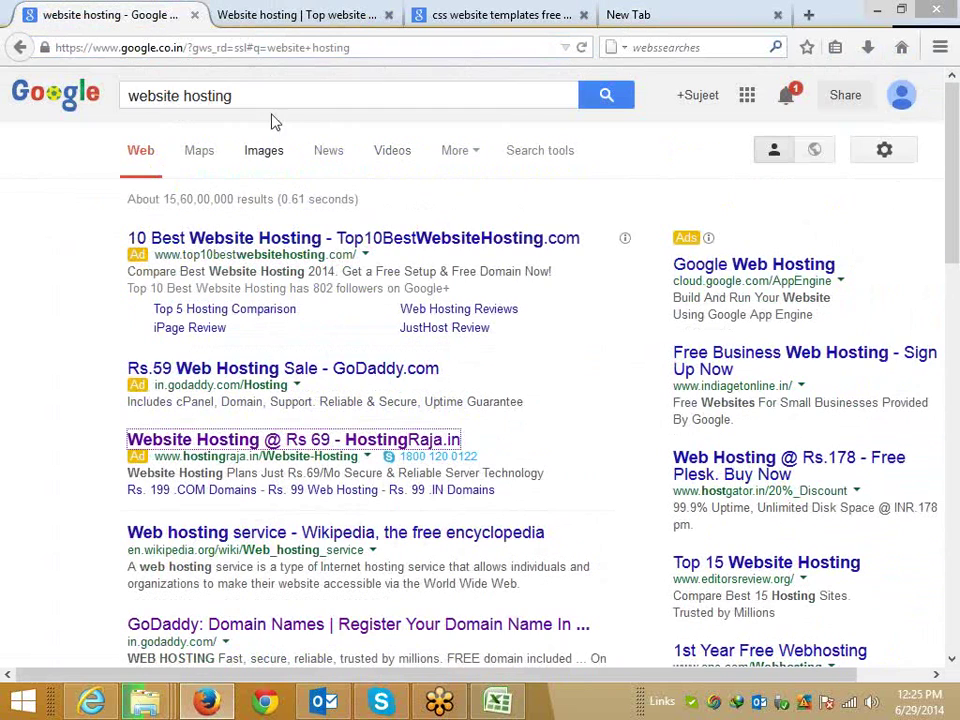
{"action": "left_click_drag", "start_coordinate": [232, 96], "coordinate": [120, 96]}
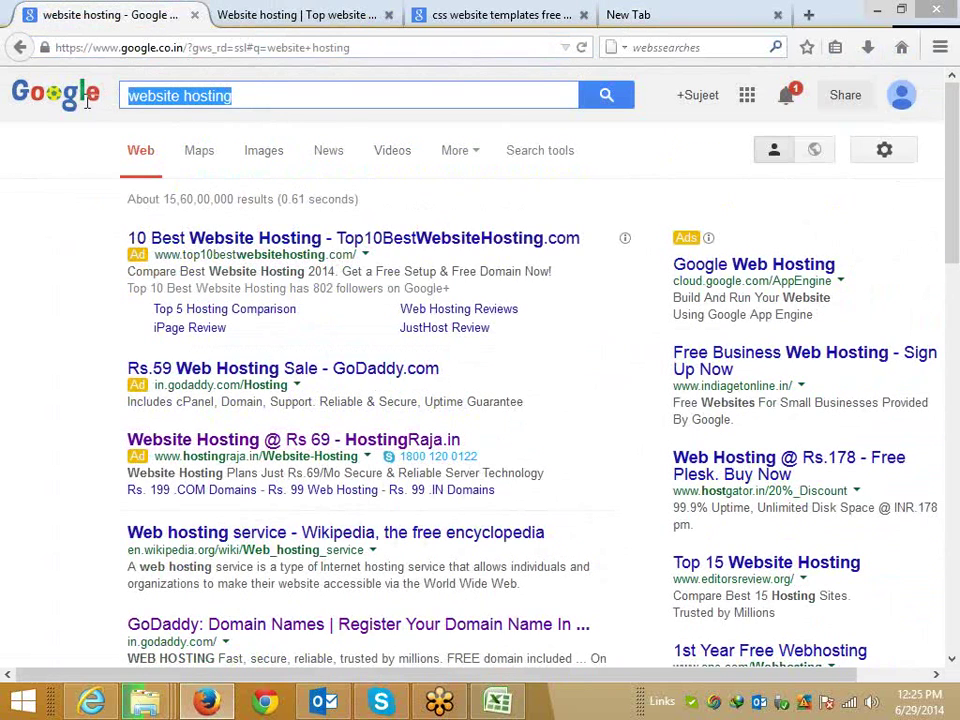
{"action": "type", "text": "cust"}
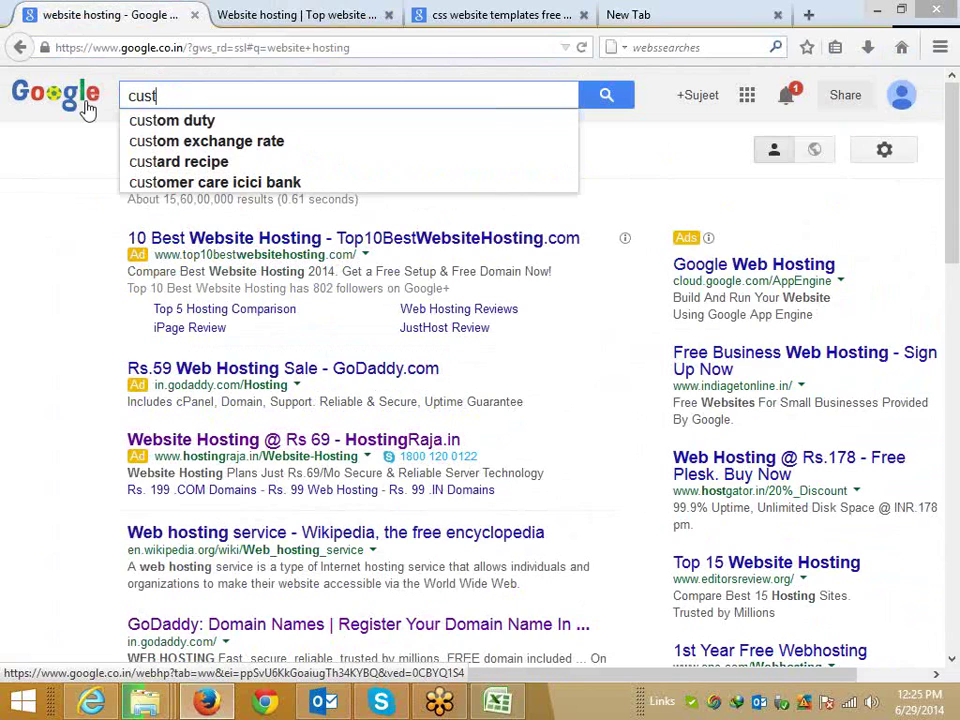
{"action": "type", "text": "om "}
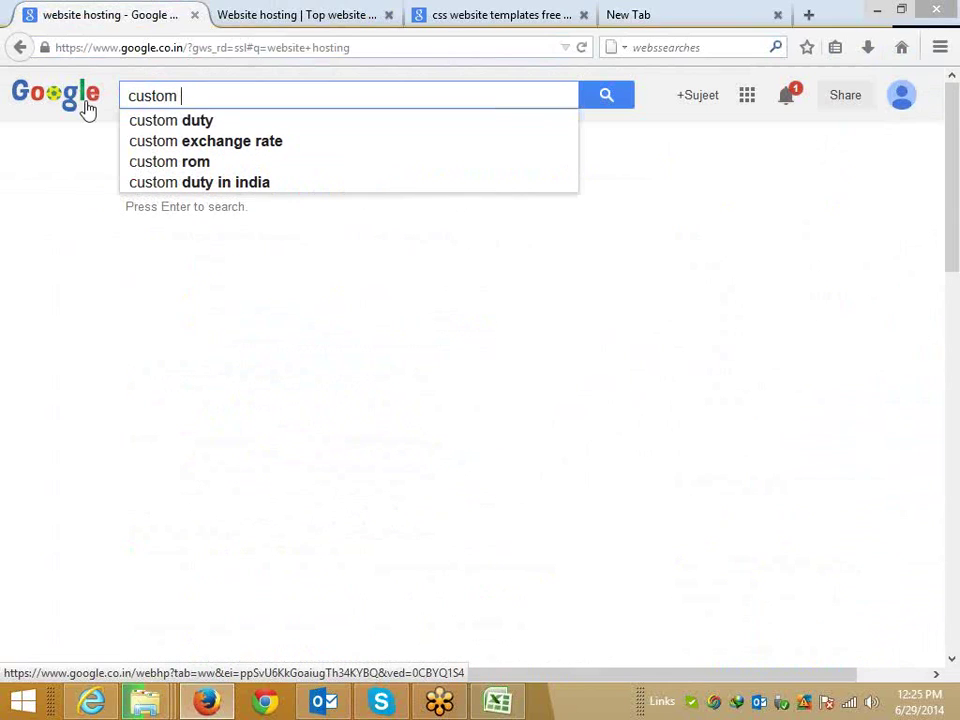
{"action": "type", "text": "f"}
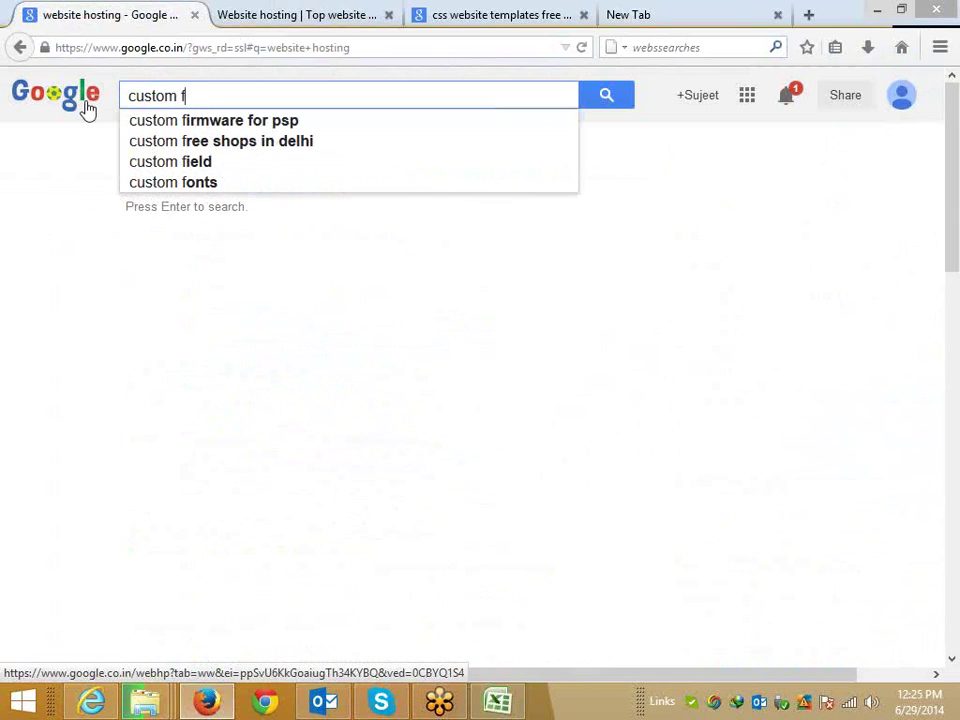
{"action": "type", "text": "o"}
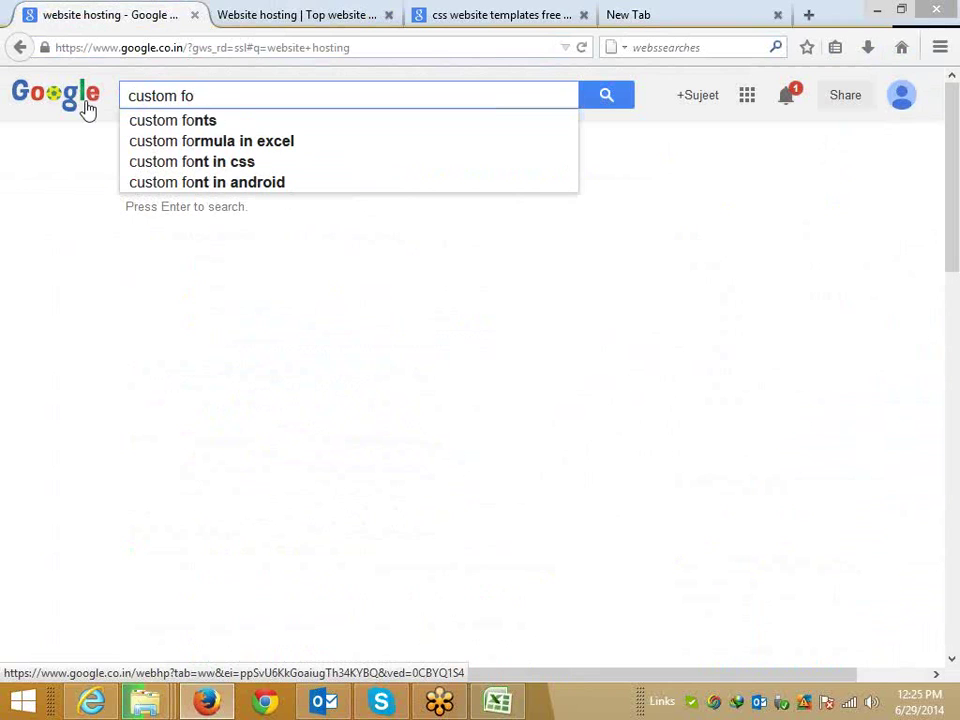
{"action": "type", "text": "r"}
{"action": "key", "text": "Down"}
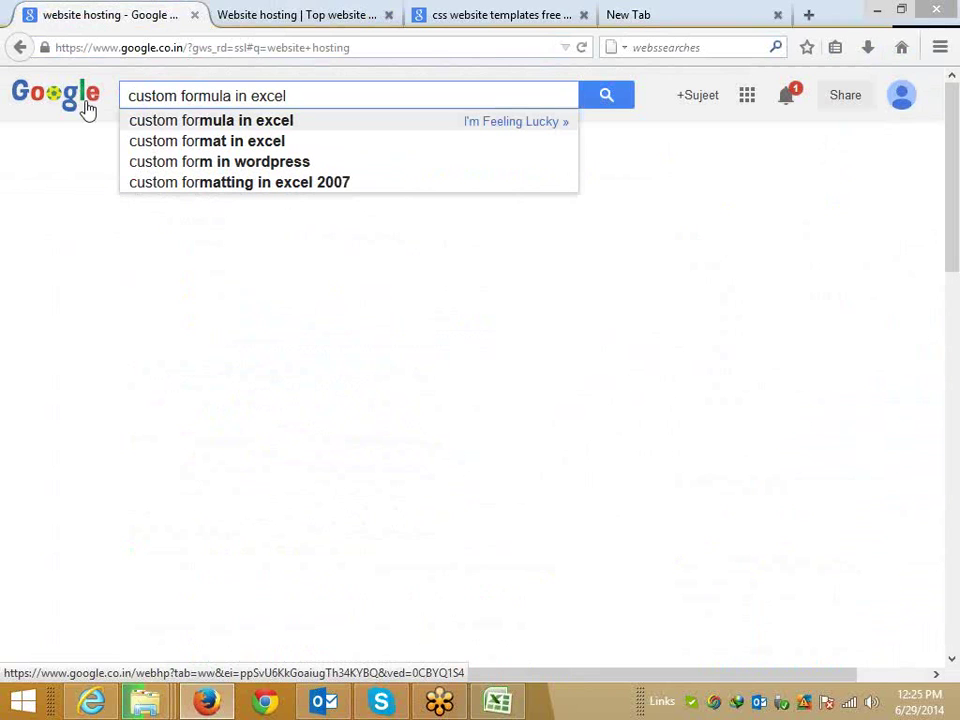
{"action": "key", "text": "BackSpace"}
{"action": "key", "text": "BackSpace"}
{"action": "key", "text": "BackSpace"}
{"action": "key", "text": "BackSpace"}
{"action": "key", "text": "BackSpace"}
{"action": "key", "text": "BackSpace"}
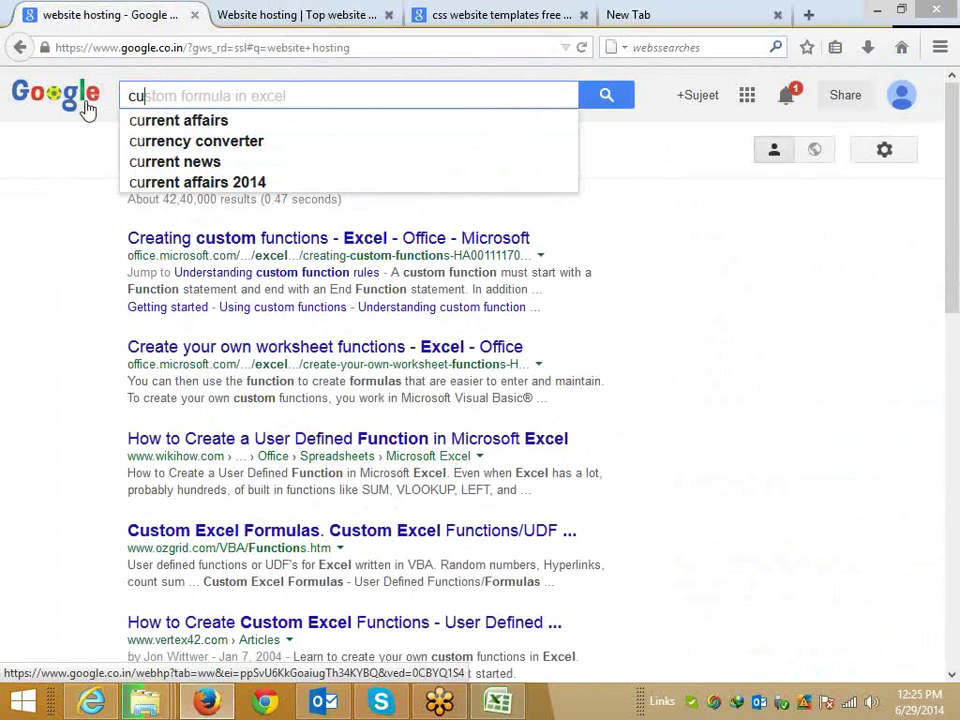
{"action": "type", "text": "to"}
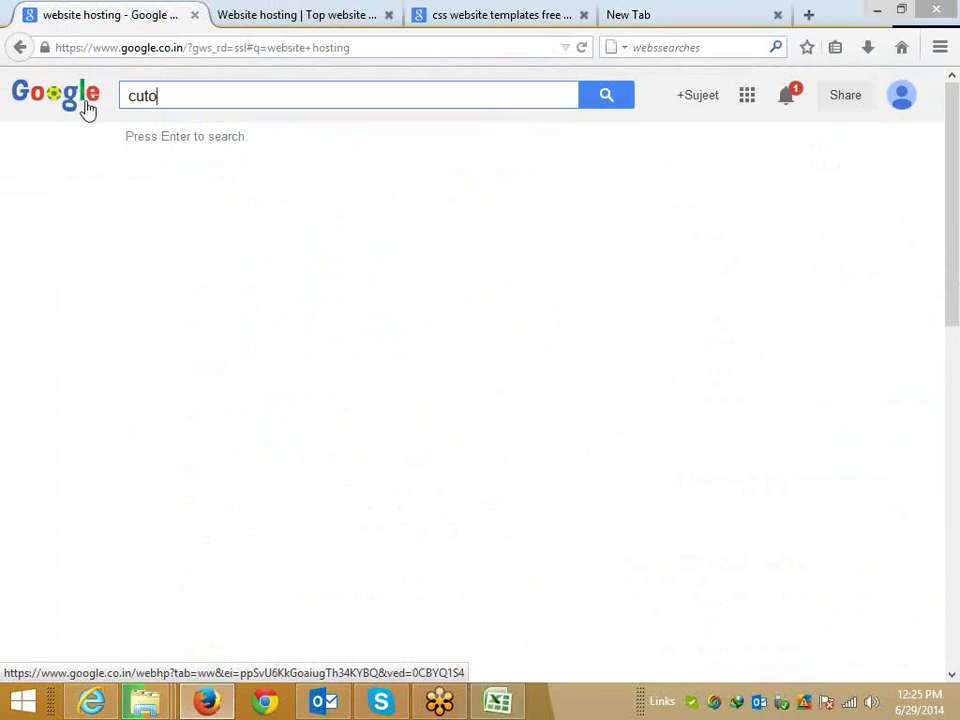
{"action": "type", "text": "m"}
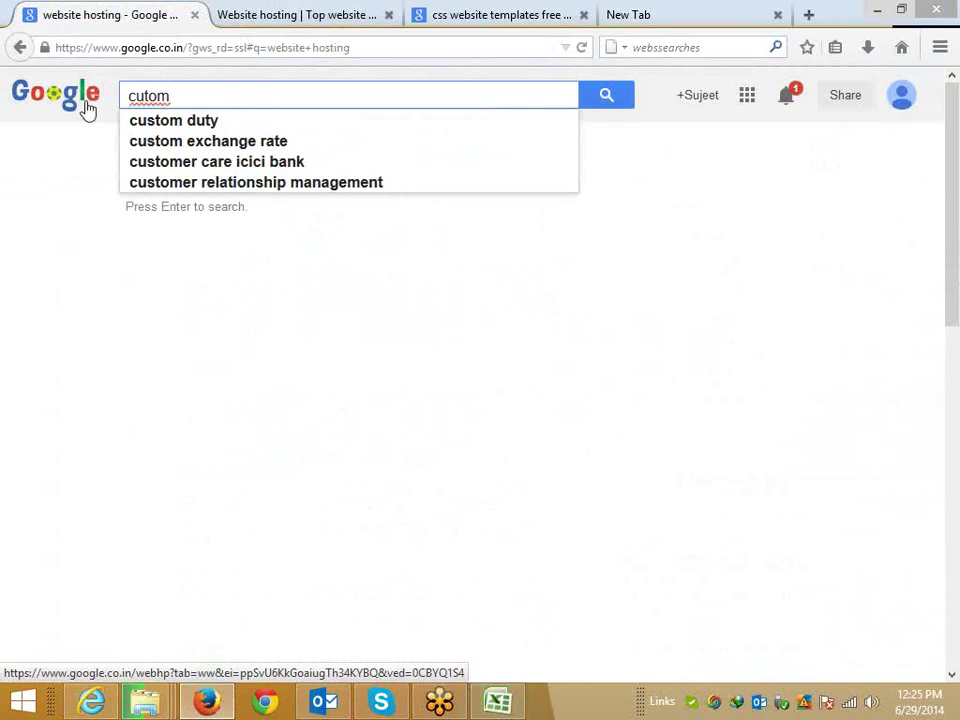
{"action": "key", "text": "BackSpace"}
{"action": "key", "text": "BackSpace"}
{"action": "key", "text": "BackSpace"}
{"action": "type", "text": "s"}
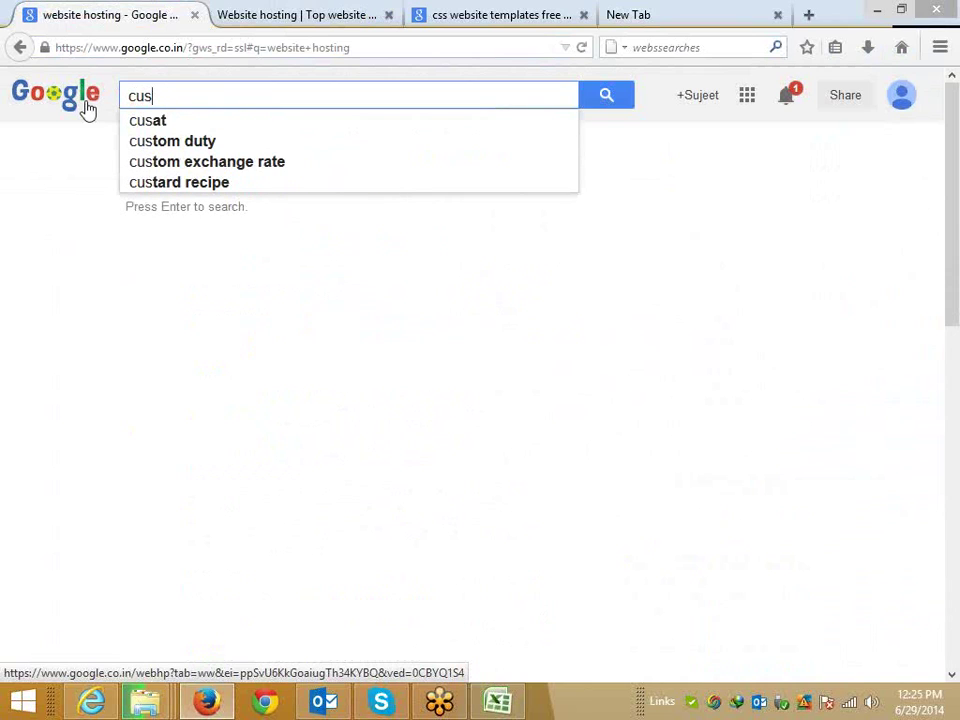
{"action": "type", "text": "tom "}
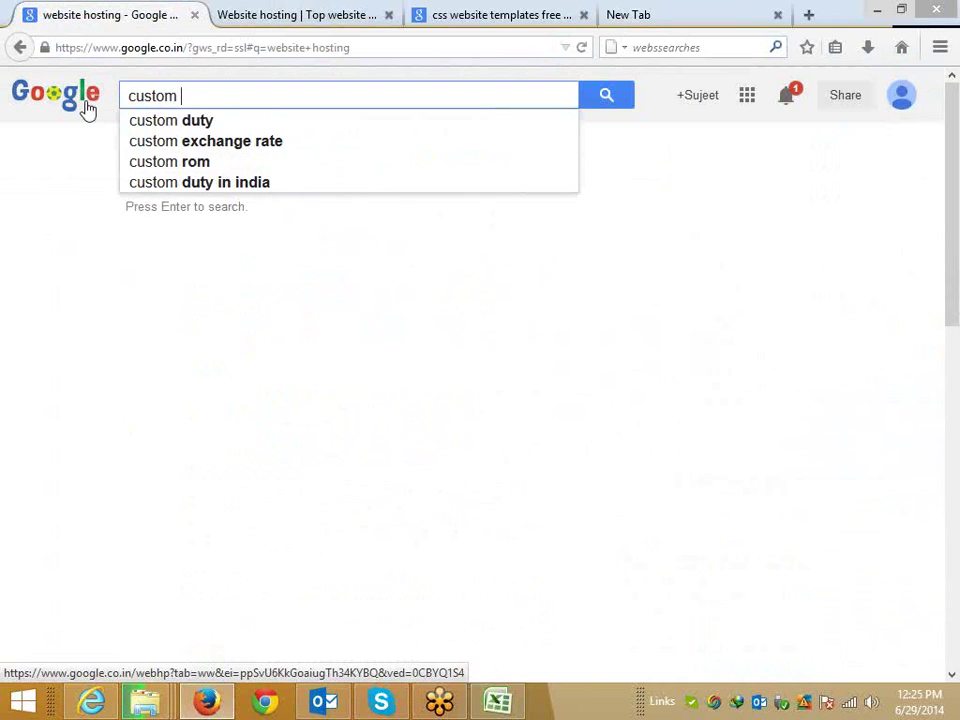
{"action": "type", "text": "fo"}
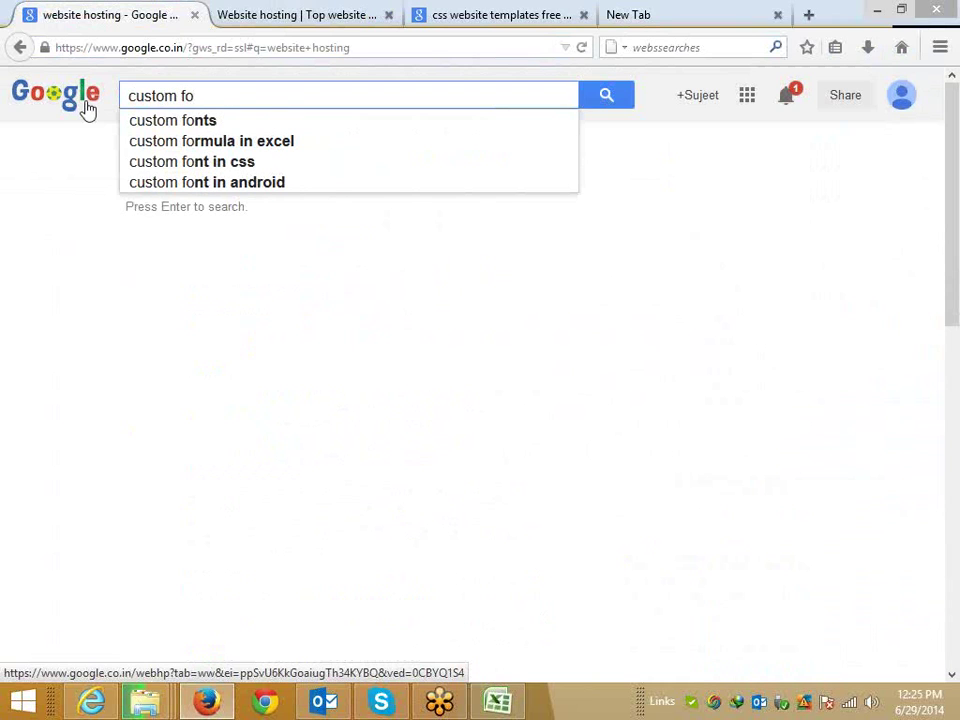
{"action": "type", "text": "rma"}
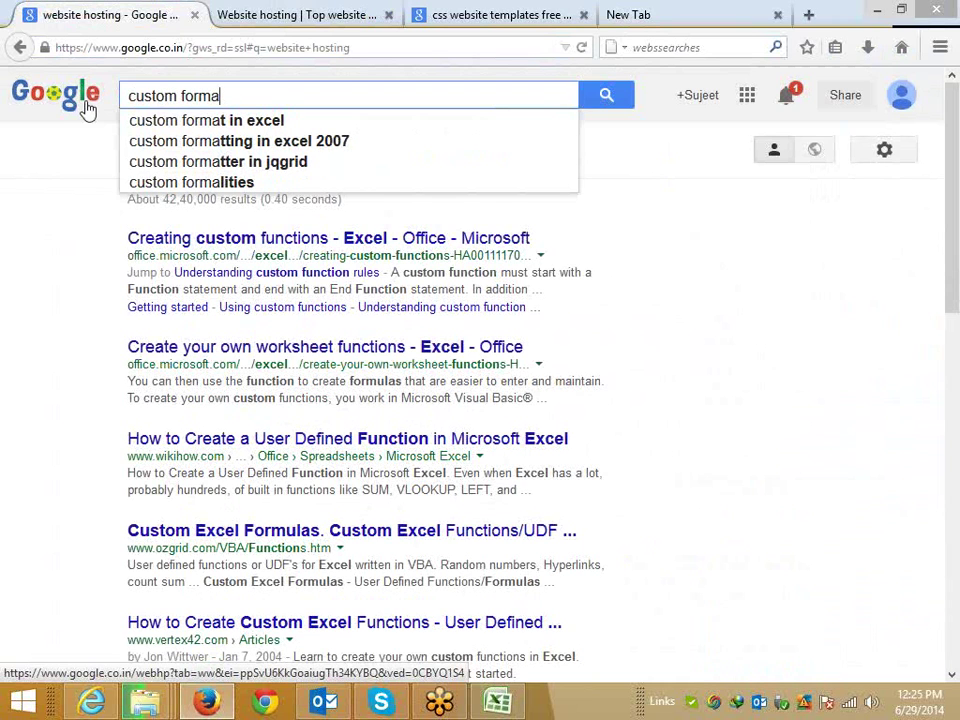
{"action": "key", "text": "Down"}
{"action": "key", "text": "Down"}
{"action": "key", "text": "Return"}
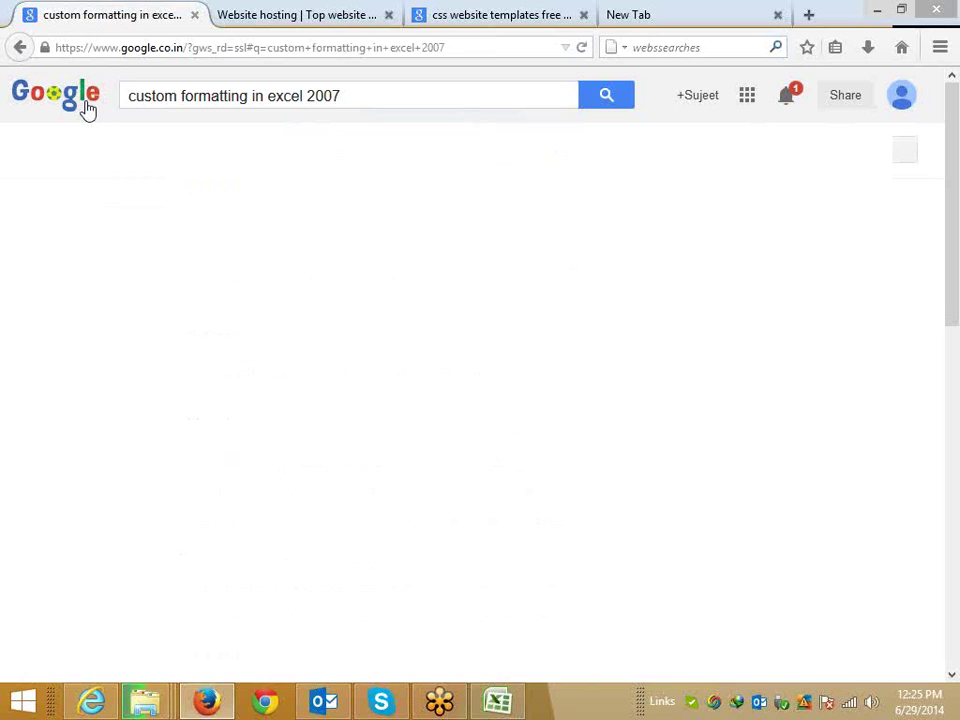
Open the first result, 'Create or delete a custom number format', in a new tab
{"action": "right_click", "coordinate": [188, 241]}
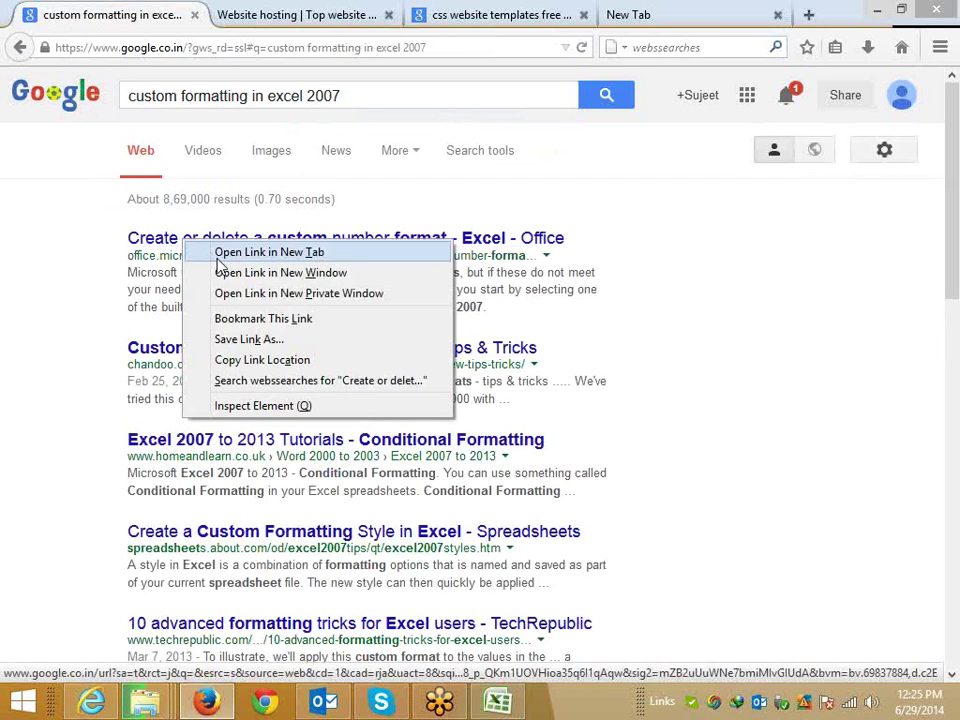
{"action": "left_click", "coordinate": [270, 253]}
{"action": "left_click", "coordinate": [238, 22]}
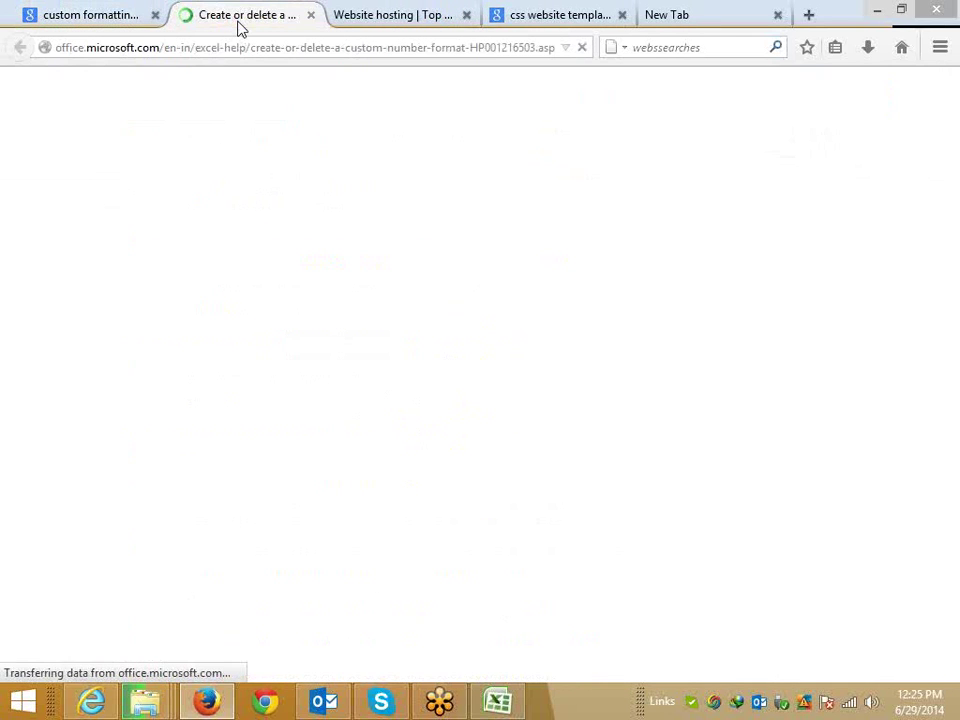
{"action": "scroll", "coordinate": [279, 385], "scroll_direction": "down", "scroll_amount": 4}
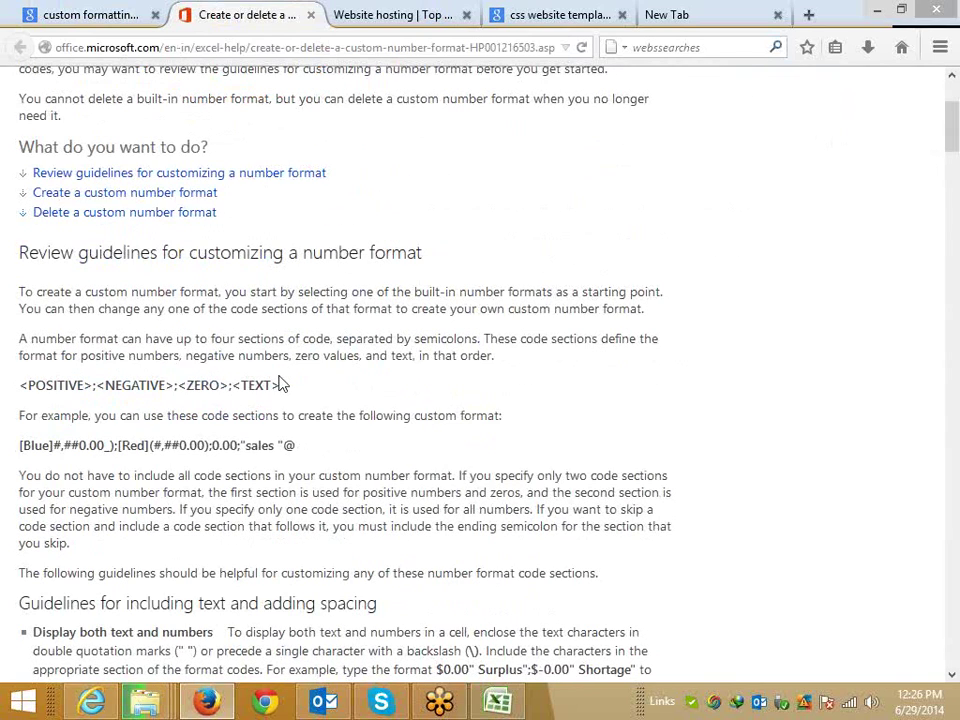
Scroll through the article's custom number format guidelines, then return to Excel
{"action": "left_click", "coordinate": [360, 47]}
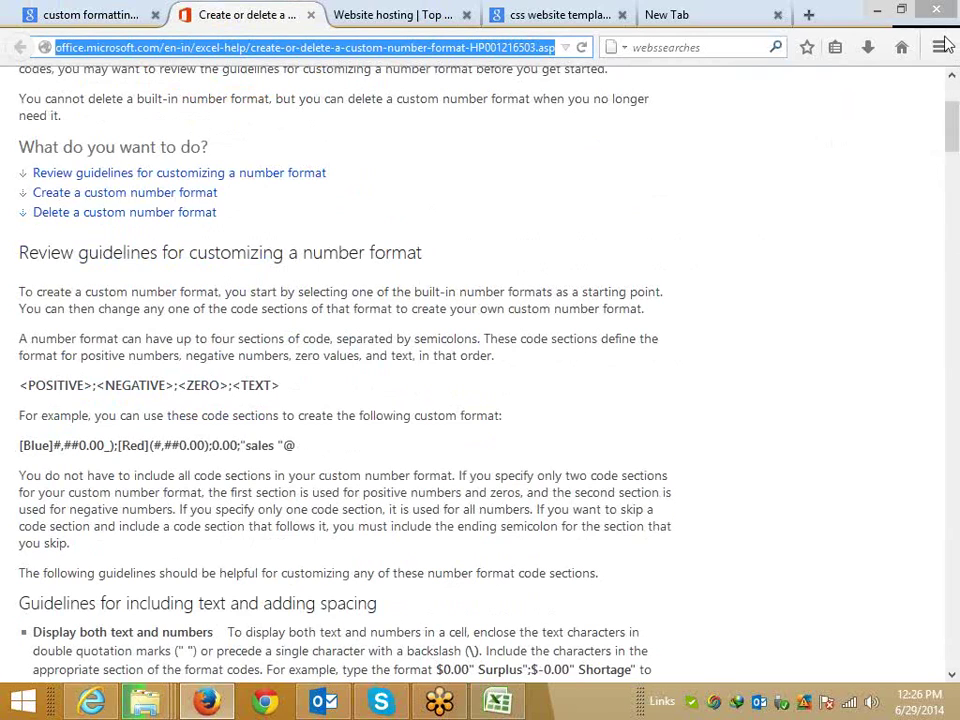
{"action": "left_click", "coordinate": [909, 219]}
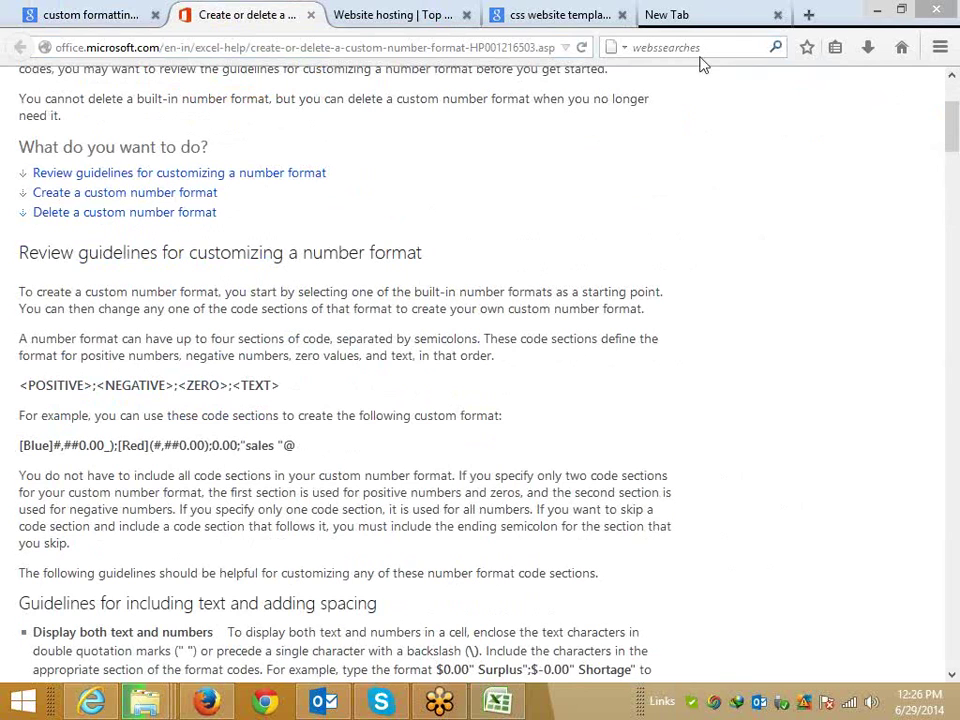
{"action": "scroll", "coordinate": [261, 336], "scroll_direction": "up", "scroll_amount": 4}
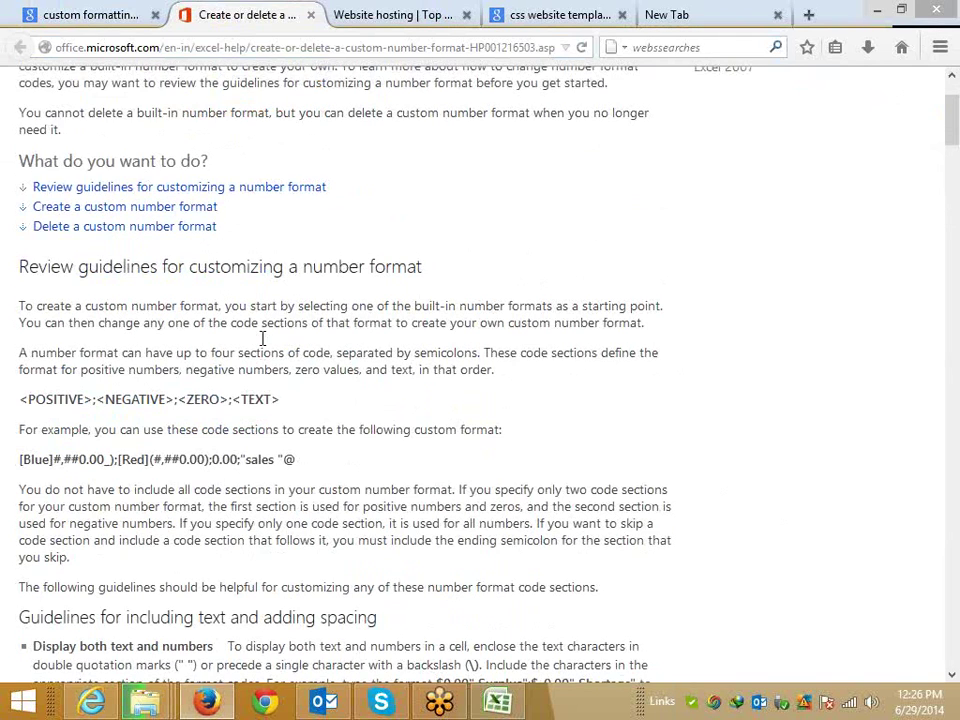
{"action": "scroll", "coordinate": [268, 349], "scroll_direction": "down", "scroll_amount": 8}
{"action": "scroll", "coordinate": [230, 360], "scroll_direction": "down", "scroll_amount": 4}
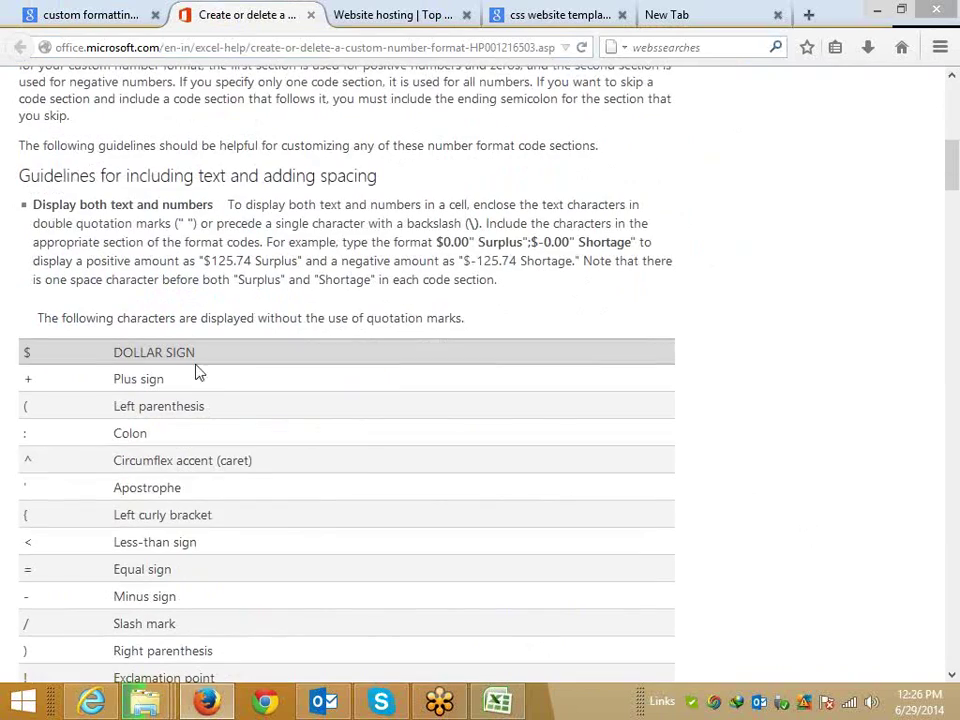
{"action": "scroll", "coordinate": [98, 358], "scroll_direction": "up", "scroll_amount": 2}
{"action": "scroll", "coordinate": [103, 355], "scroll_direction": "up", "scroll_amount": 3}
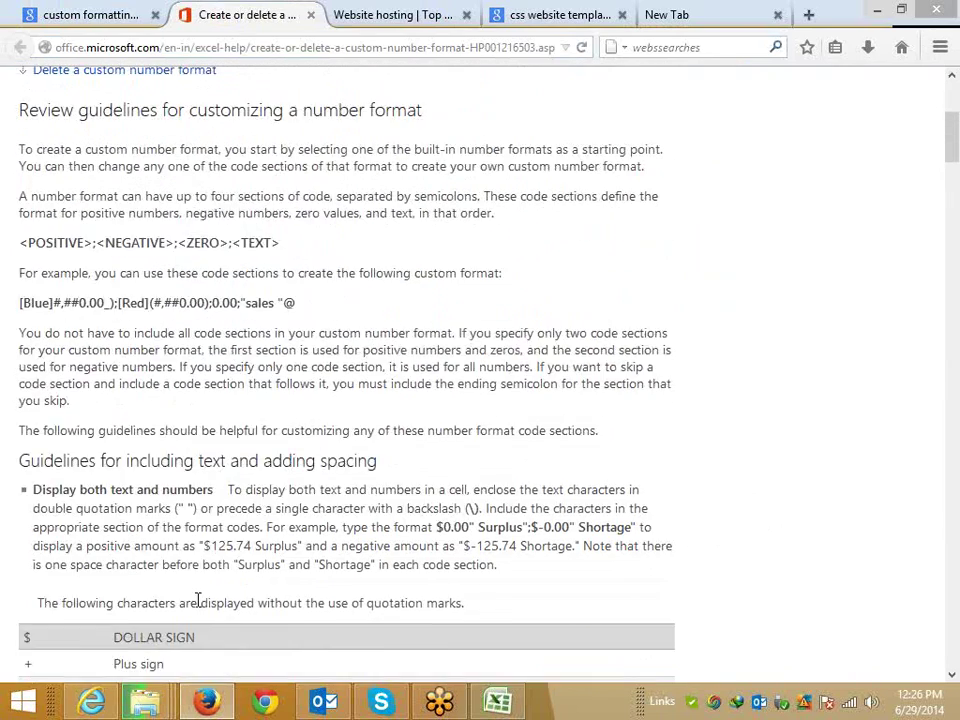
{"action": "scroll", "coordinate": [103, 355], "scroll_direction": "up", "scroll_amount": 1}
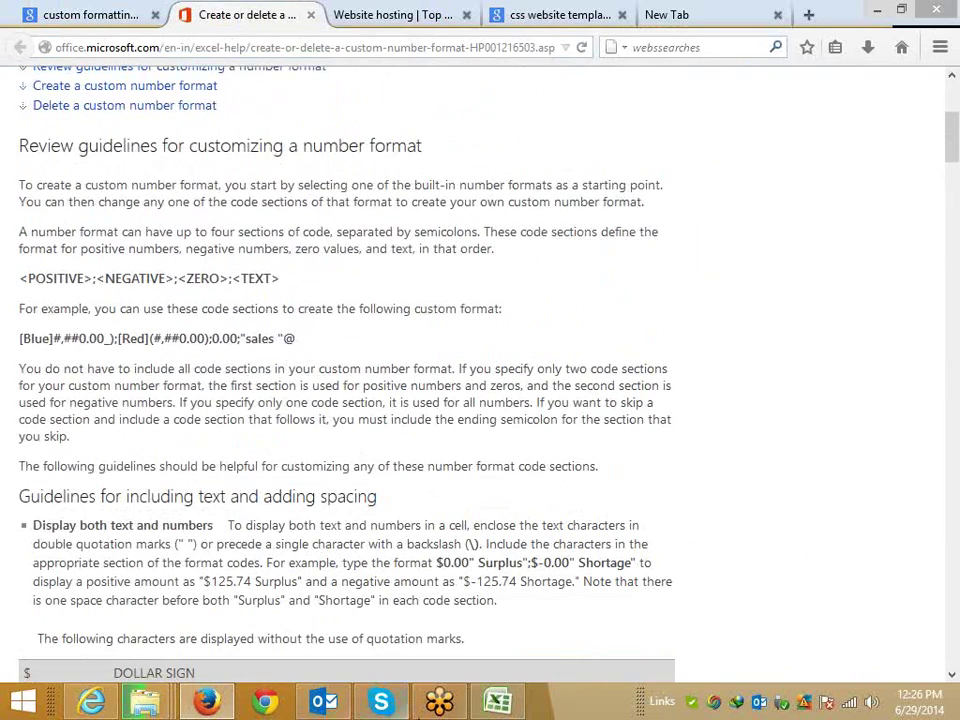
{"action": "left_click", "coordinate": [497, 702]}
Enter 5' 20" in B11 and the number 520 in C11
{"action": "left_click", "coordinate": [189, 381]}
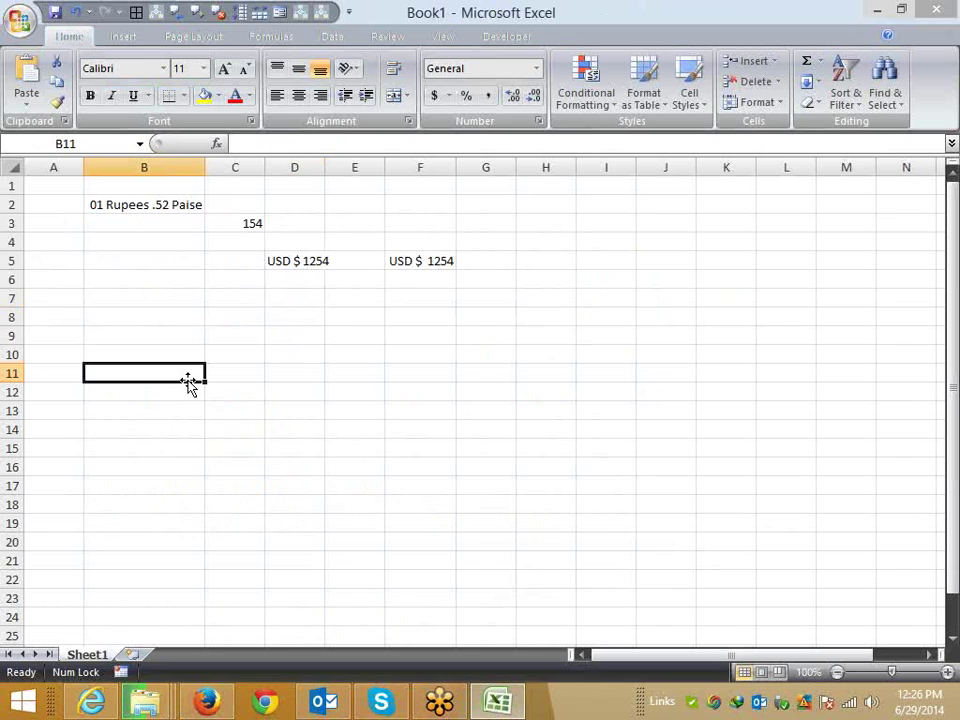
{"action": "type", "text": "5' "}
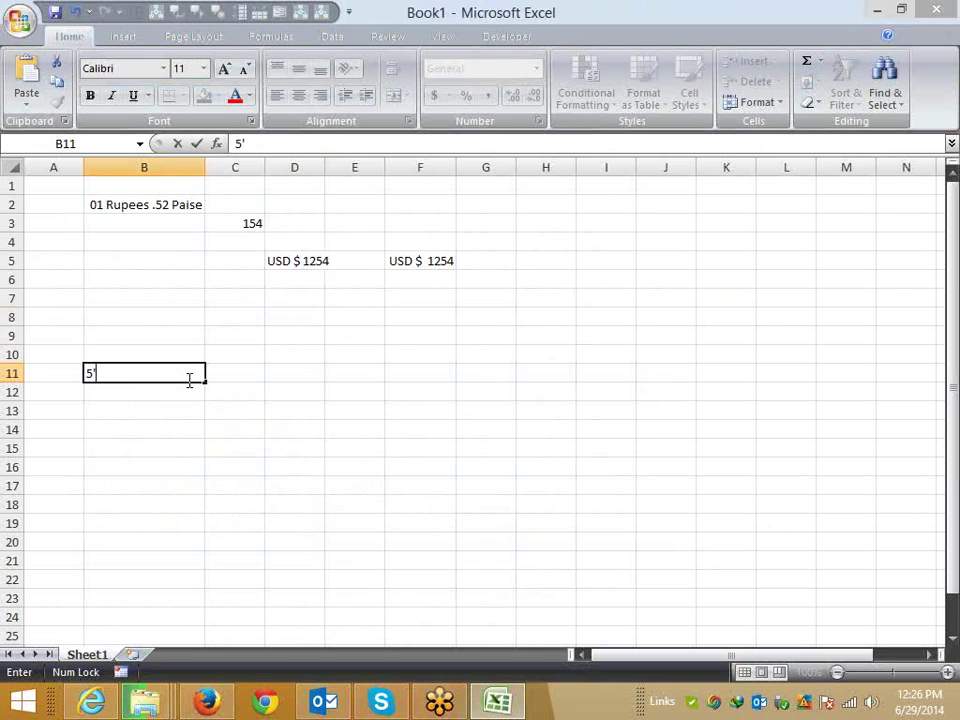
{"action": "type", "text": "20"}
{"action": "type", "text": "\""}
{"action": "key", "text": "Return"}
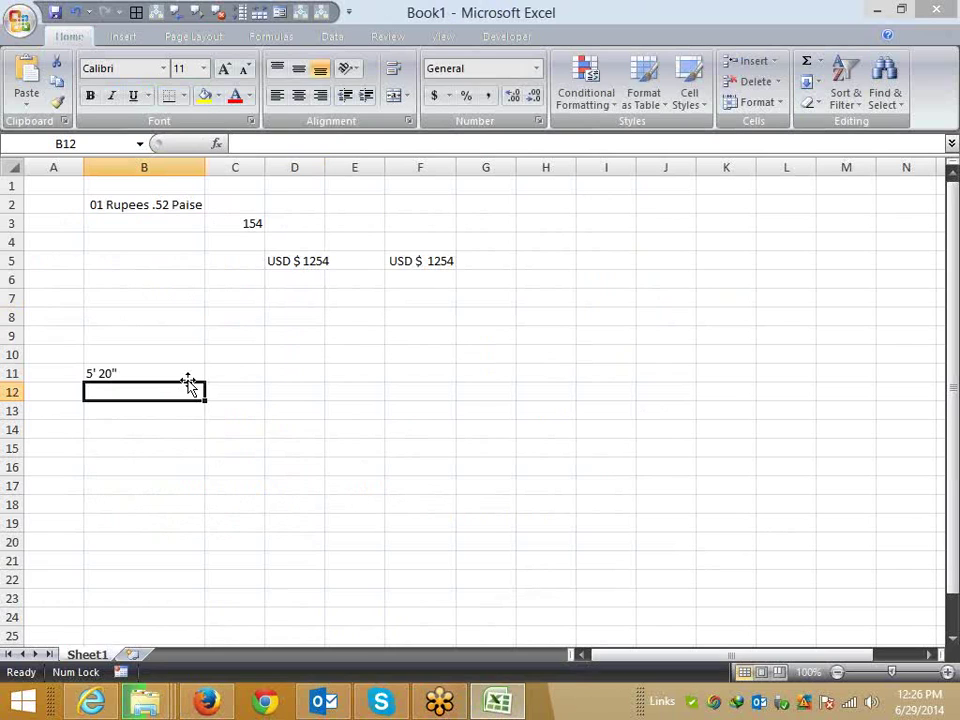
{"action": "key", "text": "Up"}
{"action": "key", "text": "Up"}
{"action": "key", "text": "Right"}
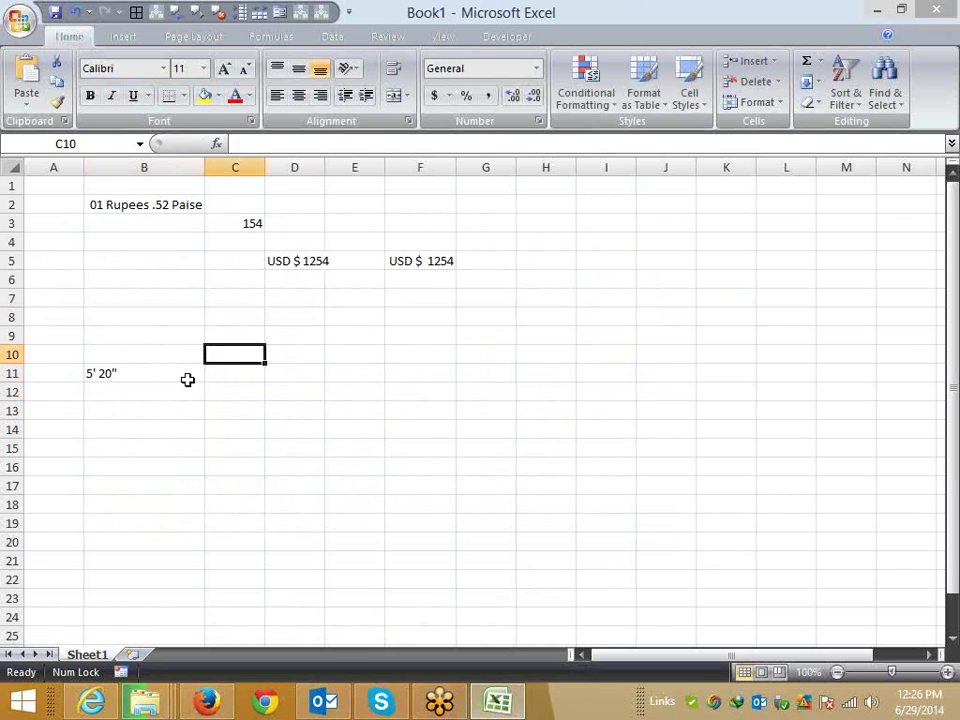
{"action": "key", "text": "Down"}
{"action": "type", "text": "52"}
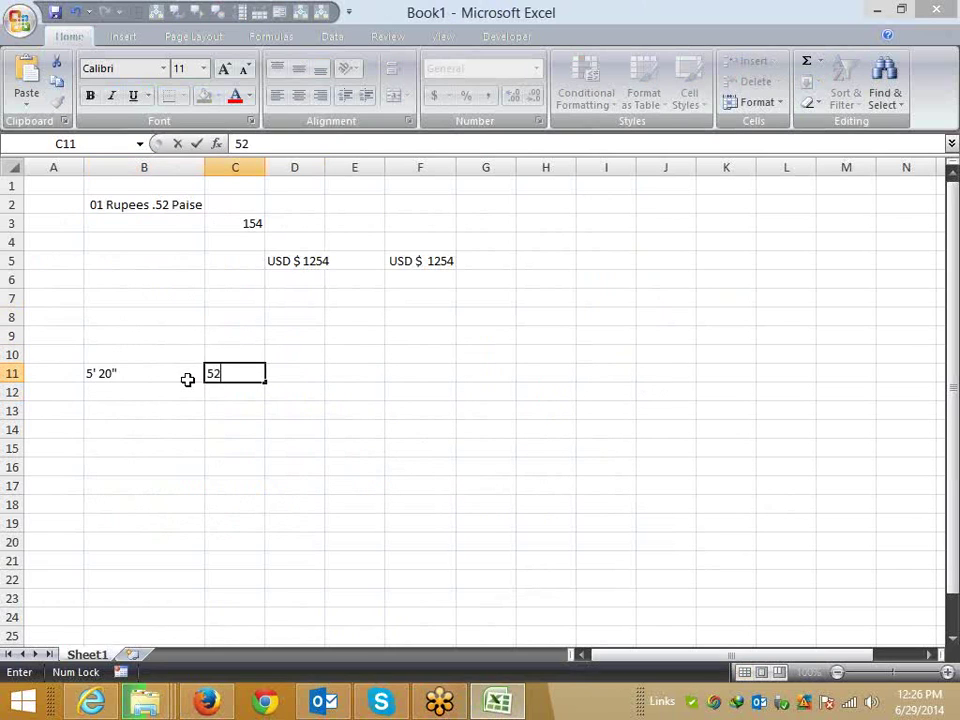
{"action": "key", "text": "Return"}
{"action": "key", "text": "Up"}
{"action": "type", "text": "520"}
{"action": "key", "text": "Return"}
{"action": "key", "text": "Up"}
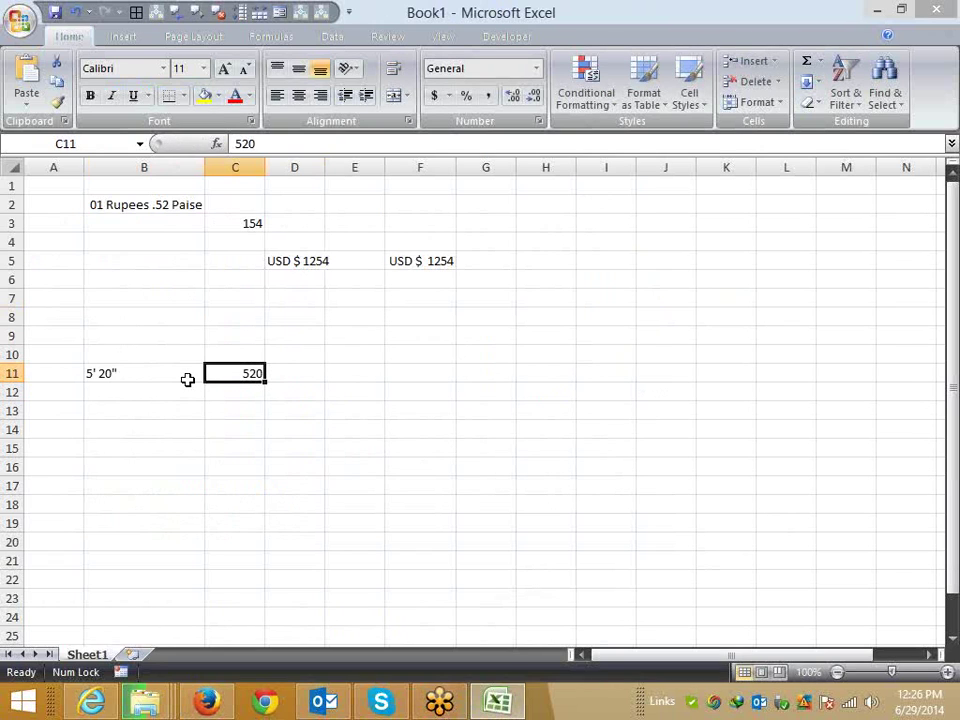
Apply the custom format 0' 00" to C11 so 520 displays as 5' 20"
{"action": "left_click", "coordinate": [539, 121]}
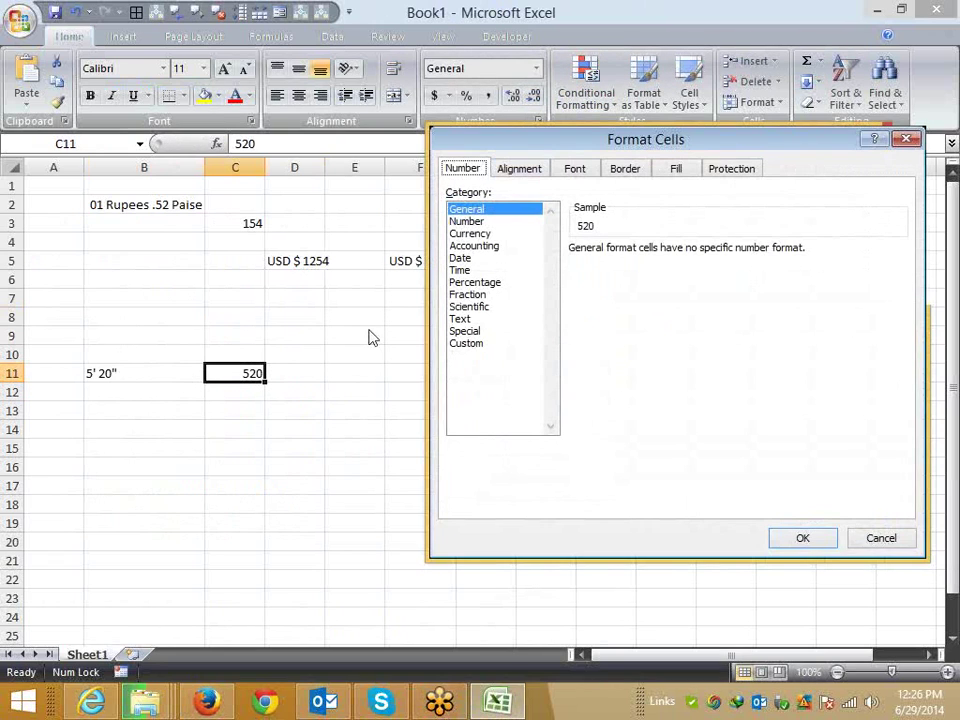
{"action": "left_click", "coordinate": [466, 343]}
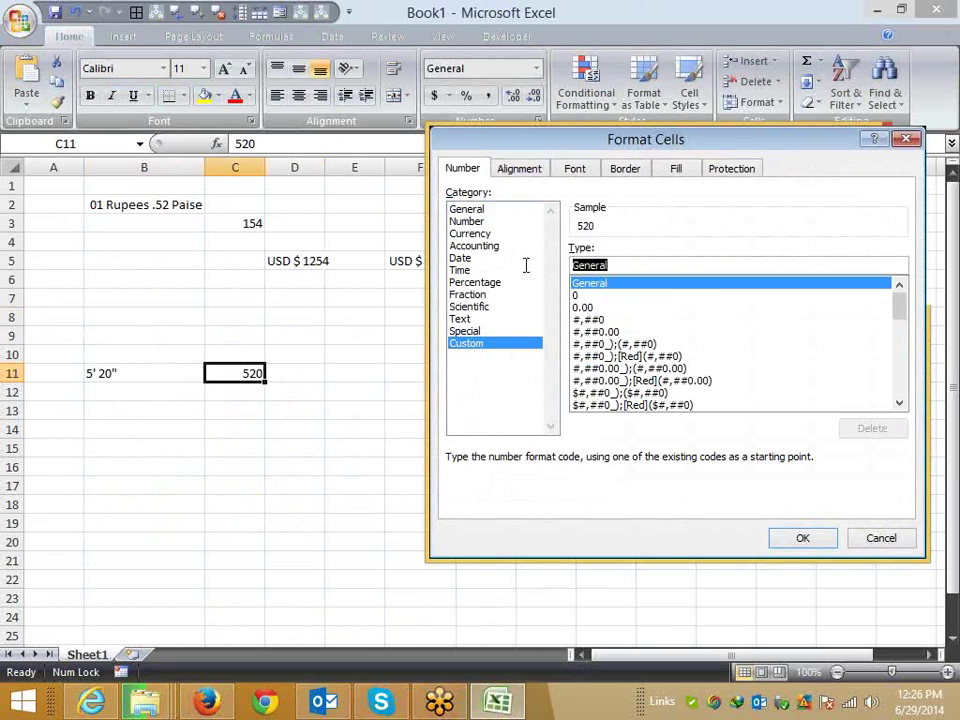
{"action": "type", "text": "0"}
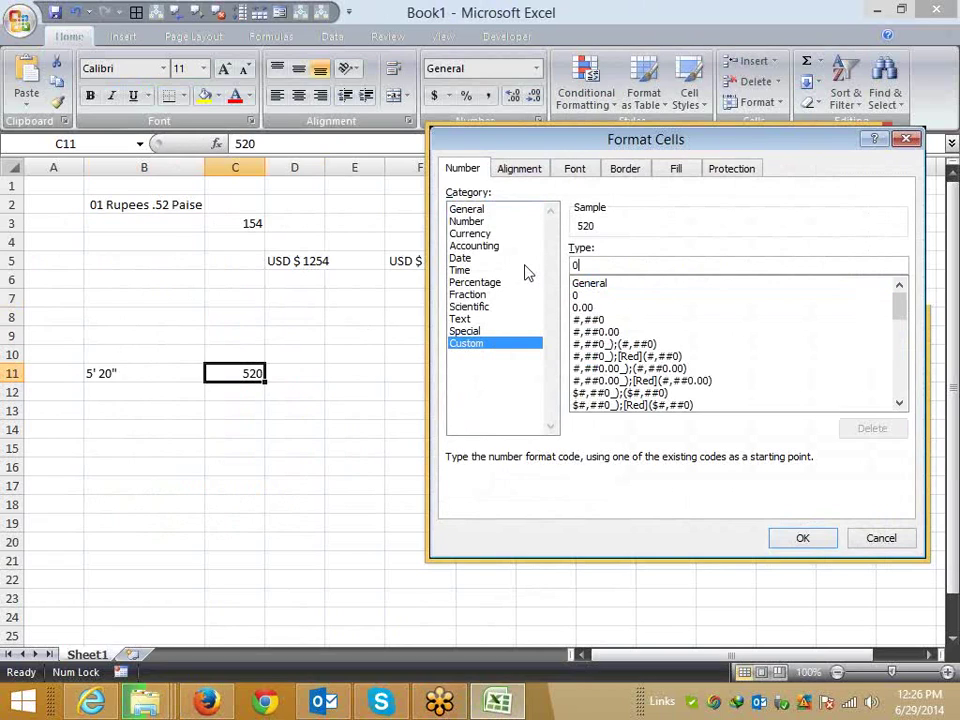
{"action": "type", "text": "' "}
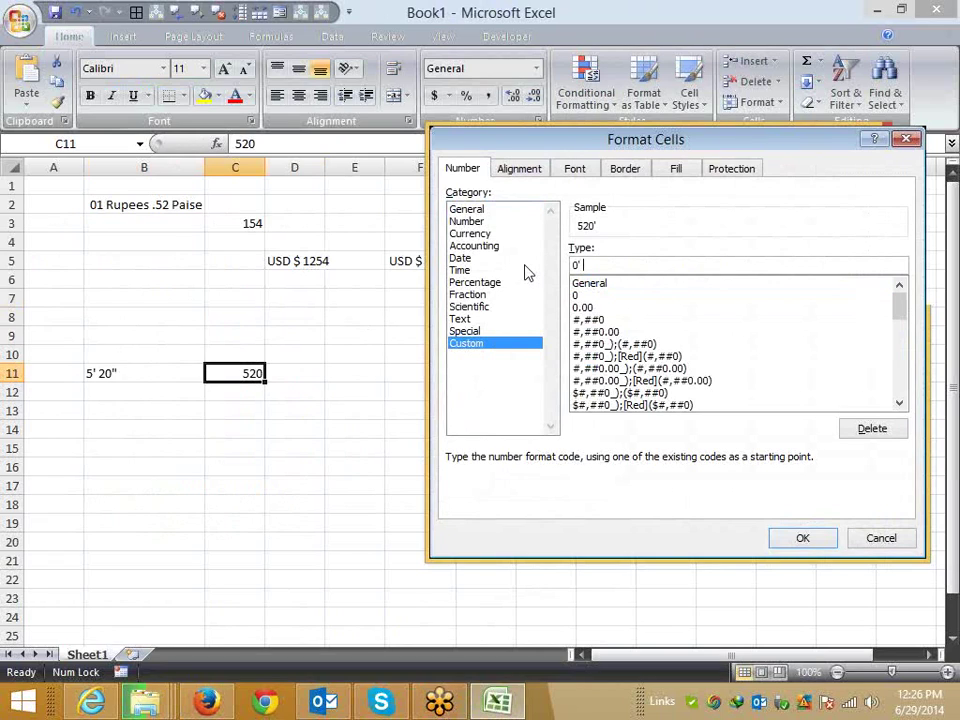
{"action": "type", "text": "00\""}
{"action": "key", "text": "Return"}
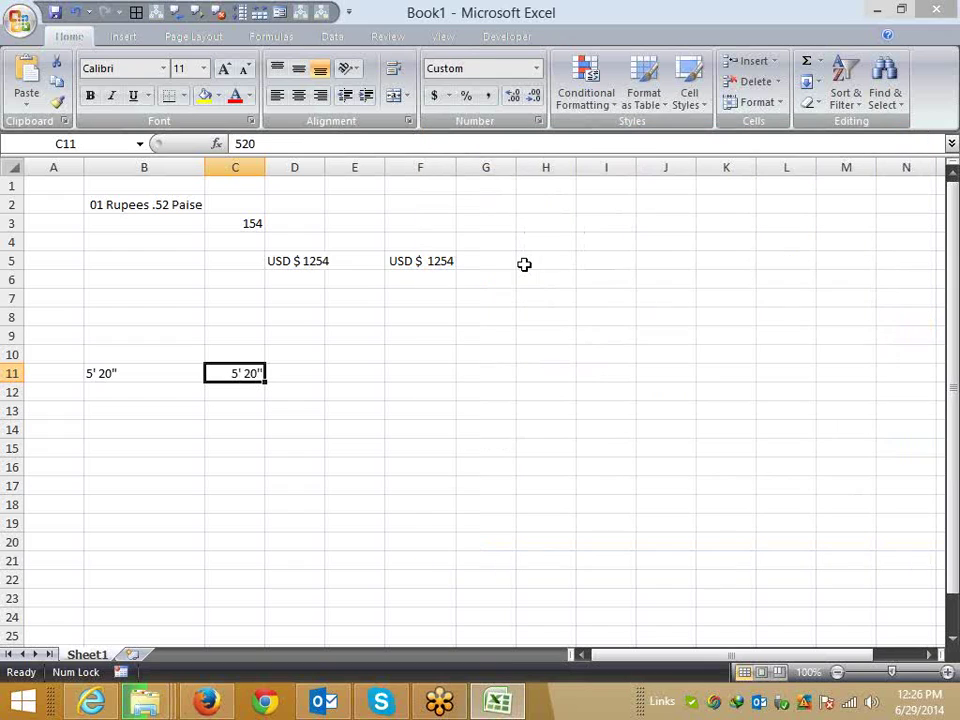
{"action": "left_click", "coordinate": [453, 340]}
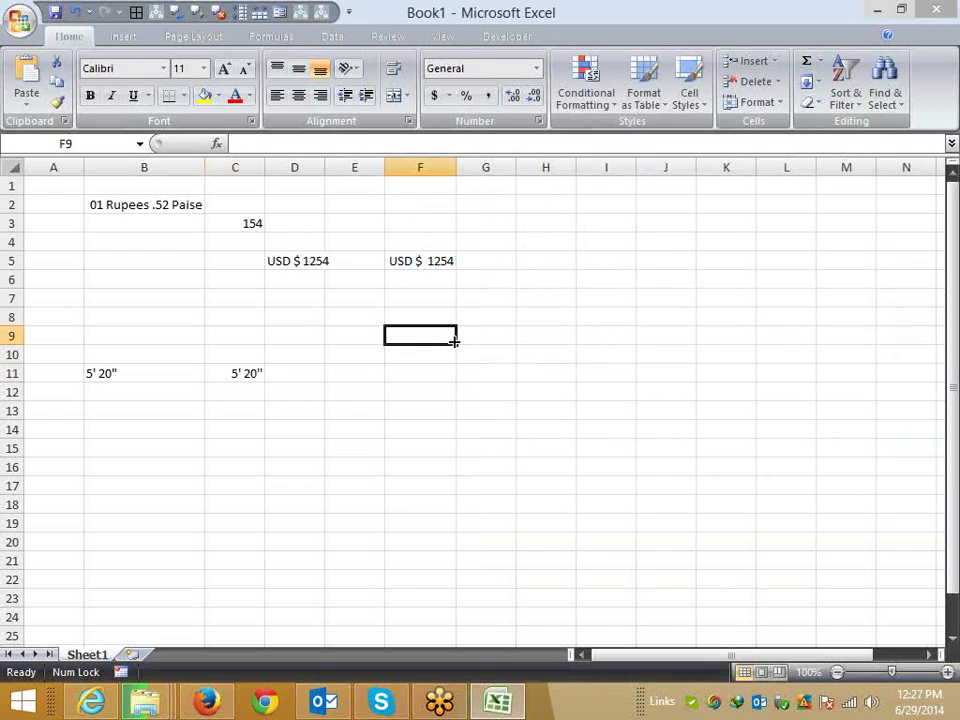
{"action": "type", "text": "'"}
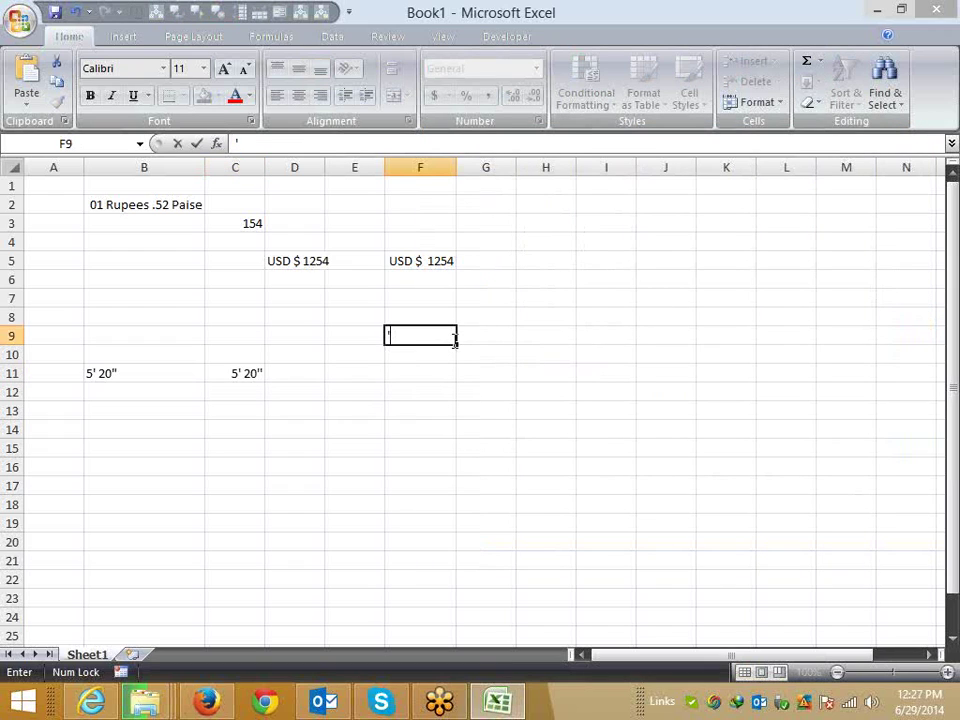
{"action": "key", "text": "Escape"}
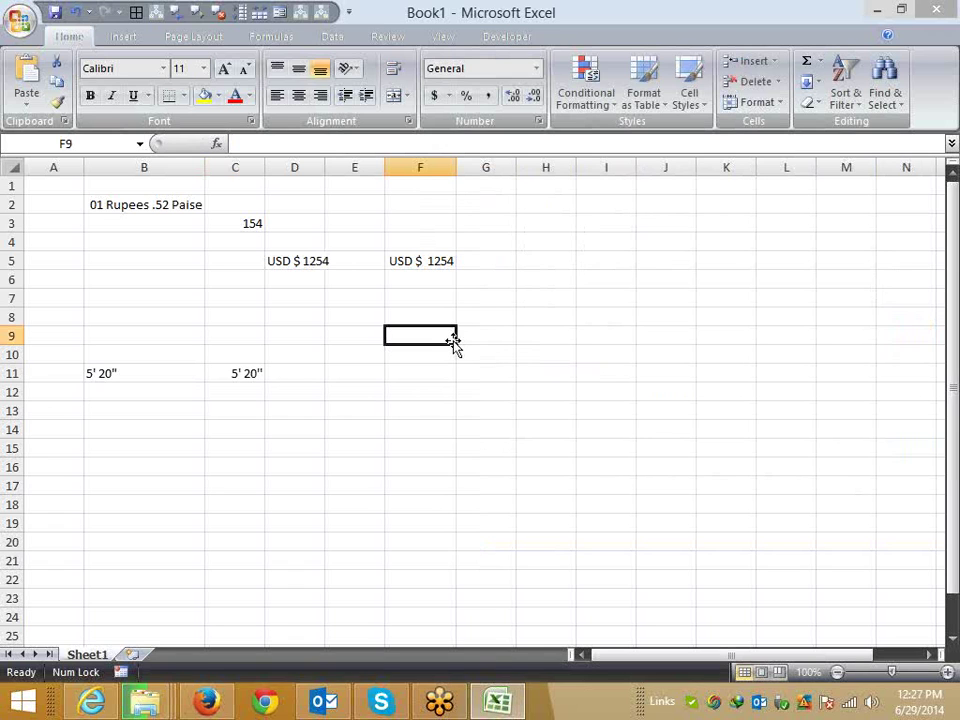
{"action": "key", "text": "Tab"}
{"action": "key", "text": "alt+Tab"}
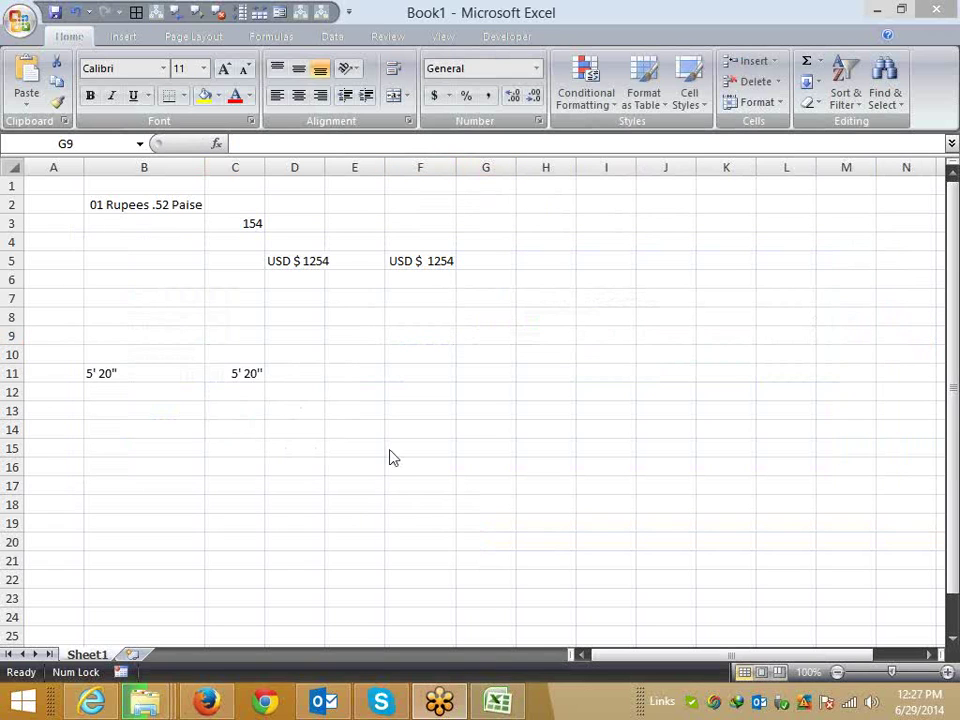
{"action": "left_click", "coordinate": [205, 700]}
{"action": "scroll", "coordinate": [203, 596], "scroll_direction": "down", "scroll_amount": 1}
{"action": "scroll", "coordinate": [120, 480], "scroll_direction": "down", "scroll_amount": 5}
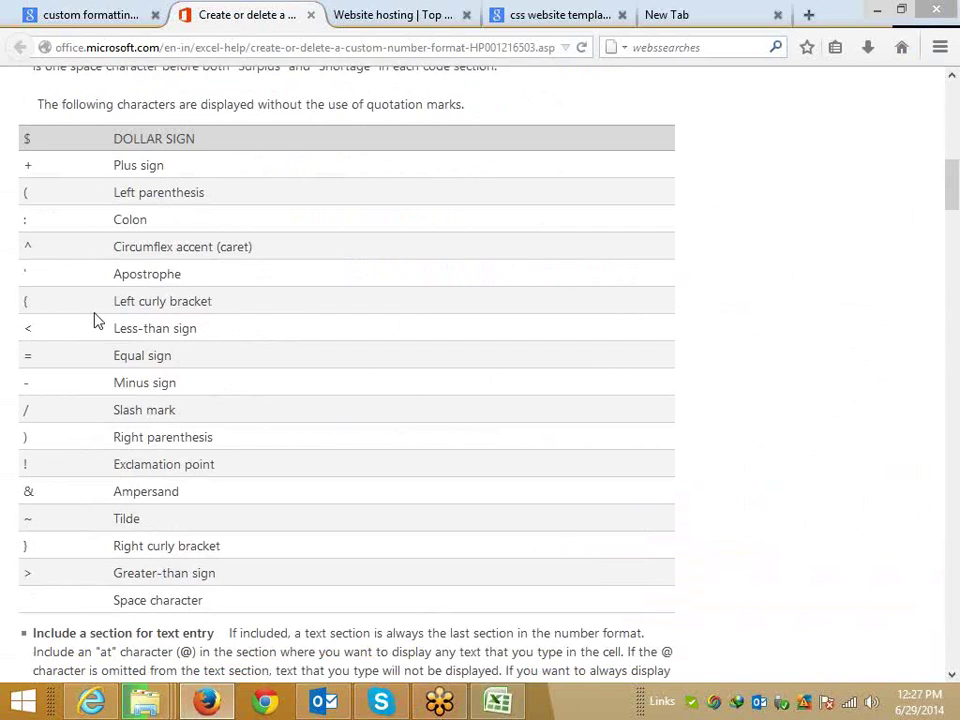
Enter the number 123695 in E9
{"action": "left_click", "coordinate": [498, 700]}
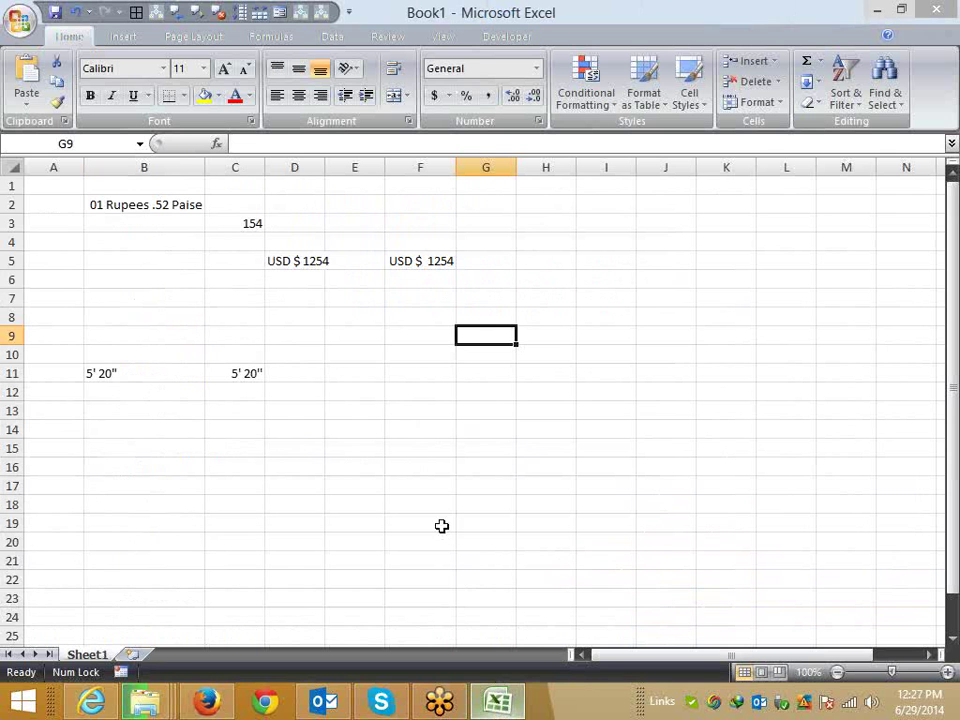
{"action": "left_click", "coordinate": [379, 341]}
{"action": "type", "text": "123"}
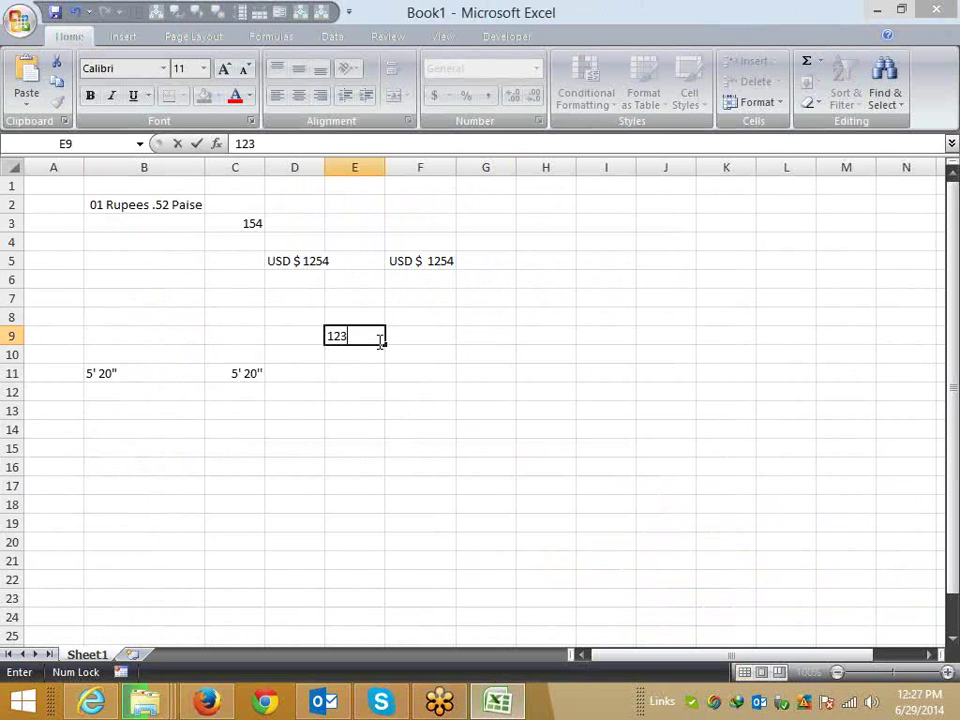
{"action": "type", "text": "695"}
{"action": "key", "text": "Return"}
{"action": "key", "text": "Up"}
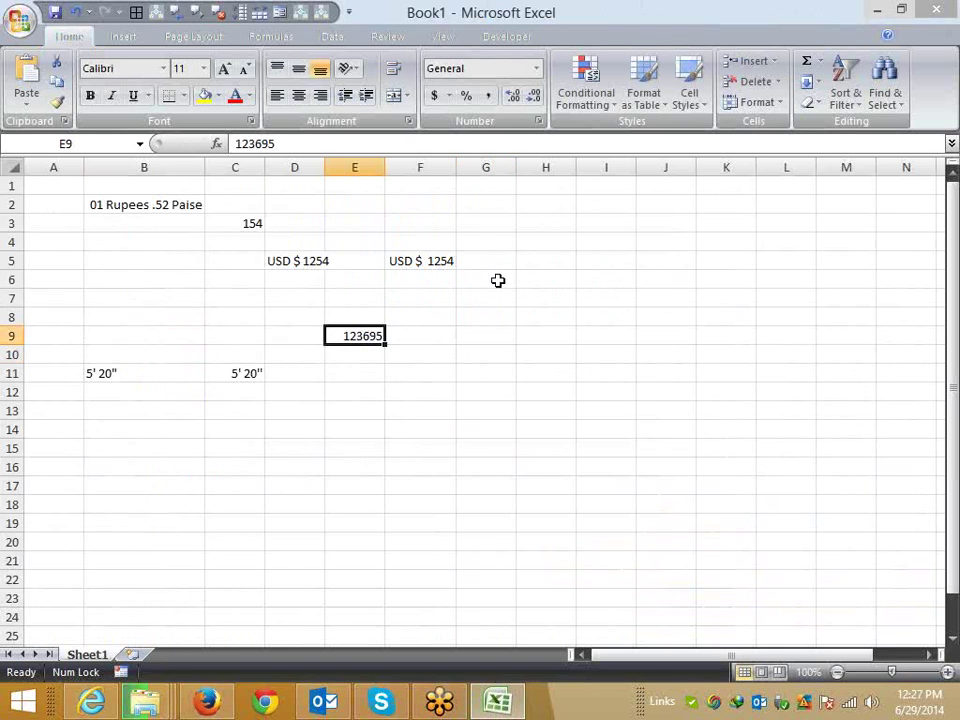
Give E9 the custom format 000 & 000 so it shows 123 & 695
{"action": "left_click", "coordinate": [539, 121]}
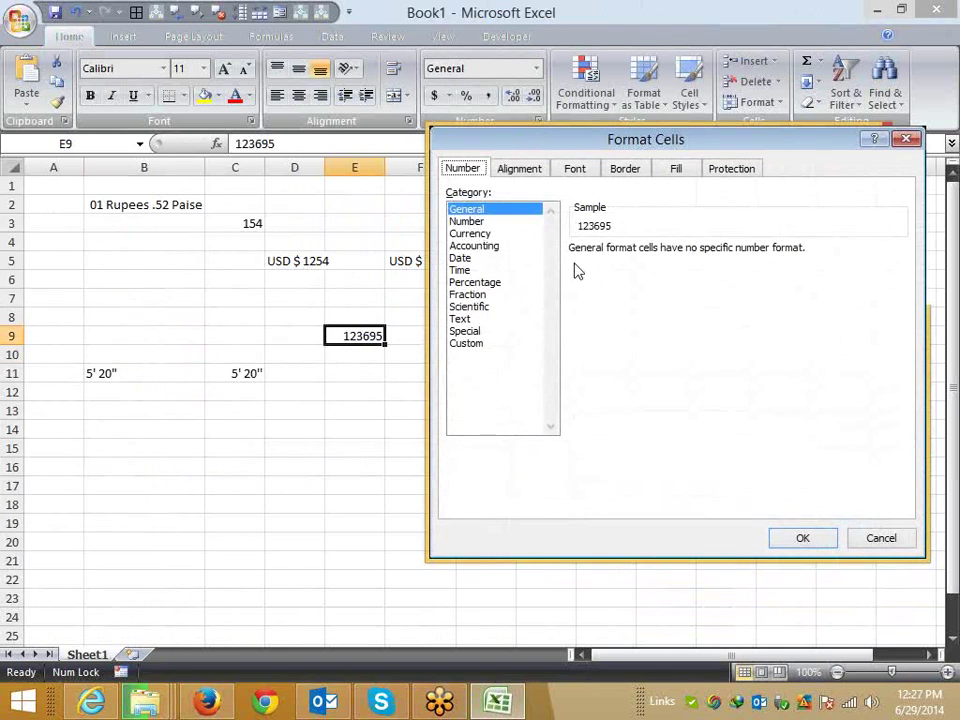
{"action": "left_click", "coordinate": [466, 343]}
{"action": "left_click_drag", "start_coordinate": [628, 264], "coordinate": [525, 259]}
{"action": "type", "text": "0"}
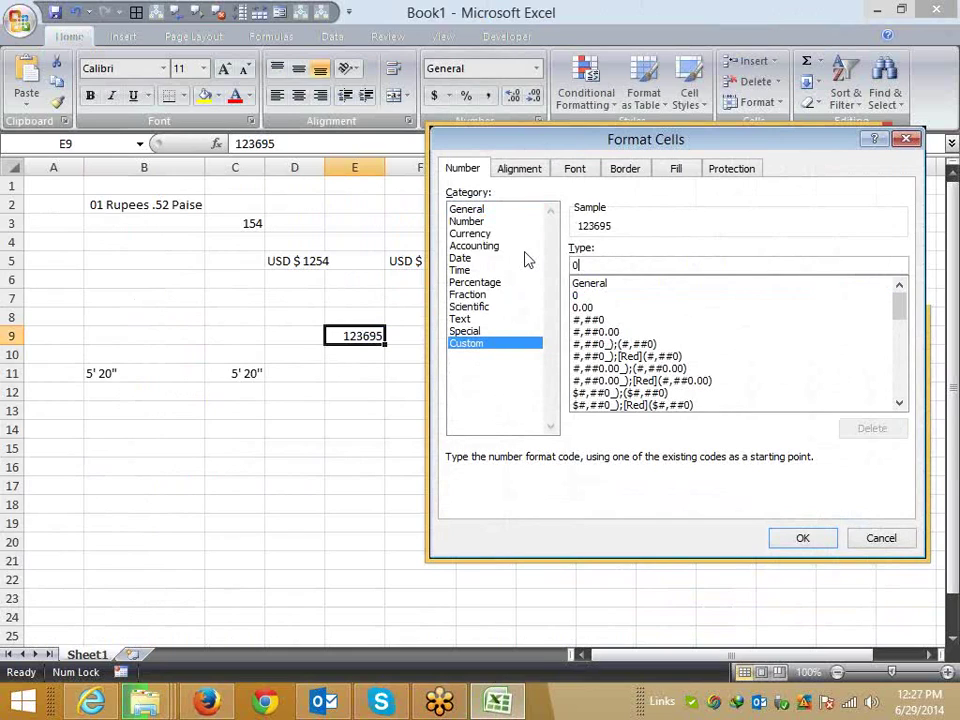
{"action": "type", "text": "00"}
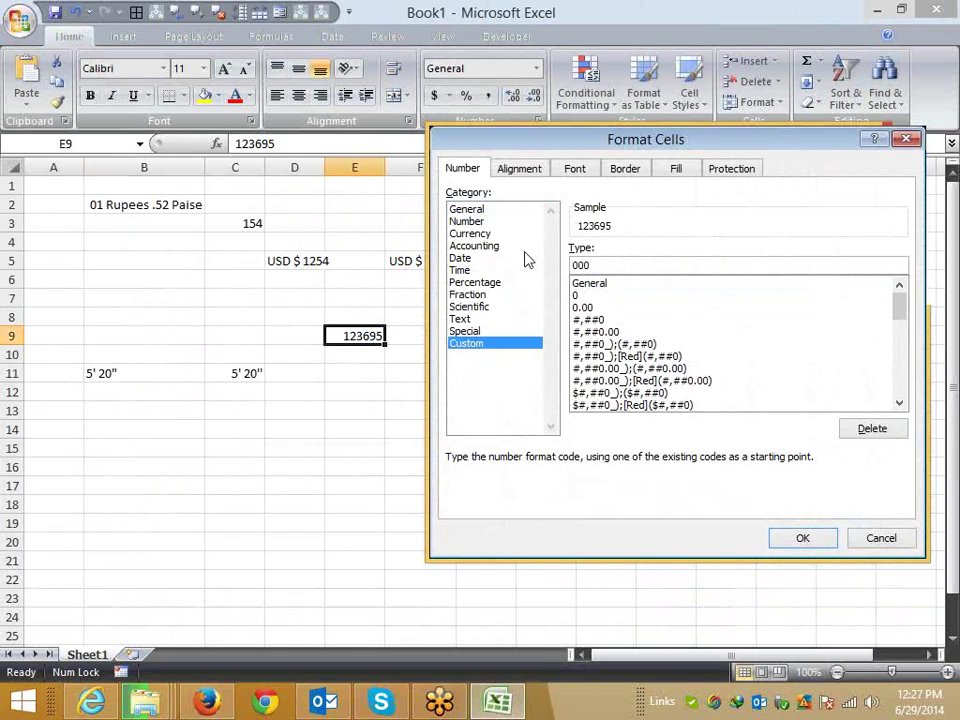
{"action": "type", "text": " & 00"}
{"action": "type", "text": "0"}
{"action": "key", "text": "Return"}
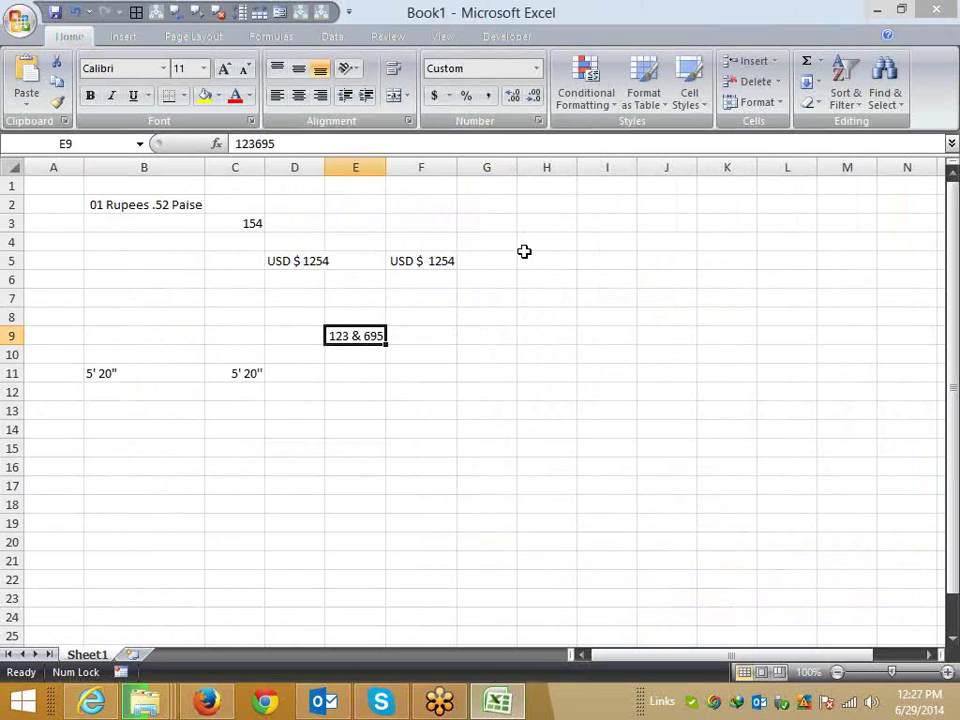
{"action": "key", "text": "Return"}
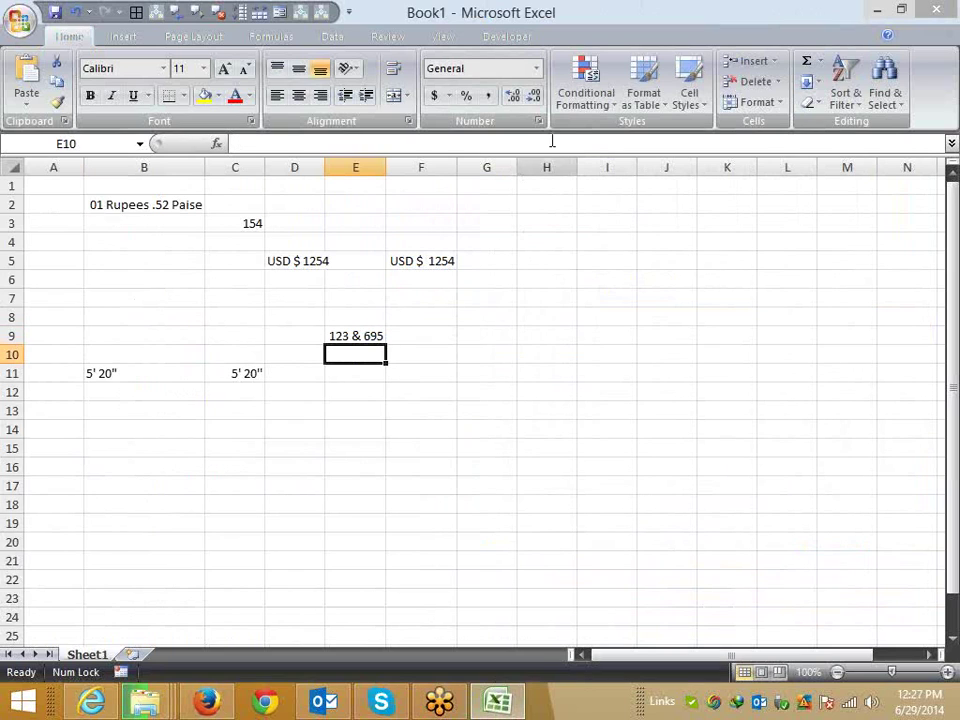
Give E10 the custom number format 0 "Jan" - 0 "Dec"
{"action": "left_click", "coordinate": [538, 121]}
{"action": "left_click", "coordinate": [464, 331]}
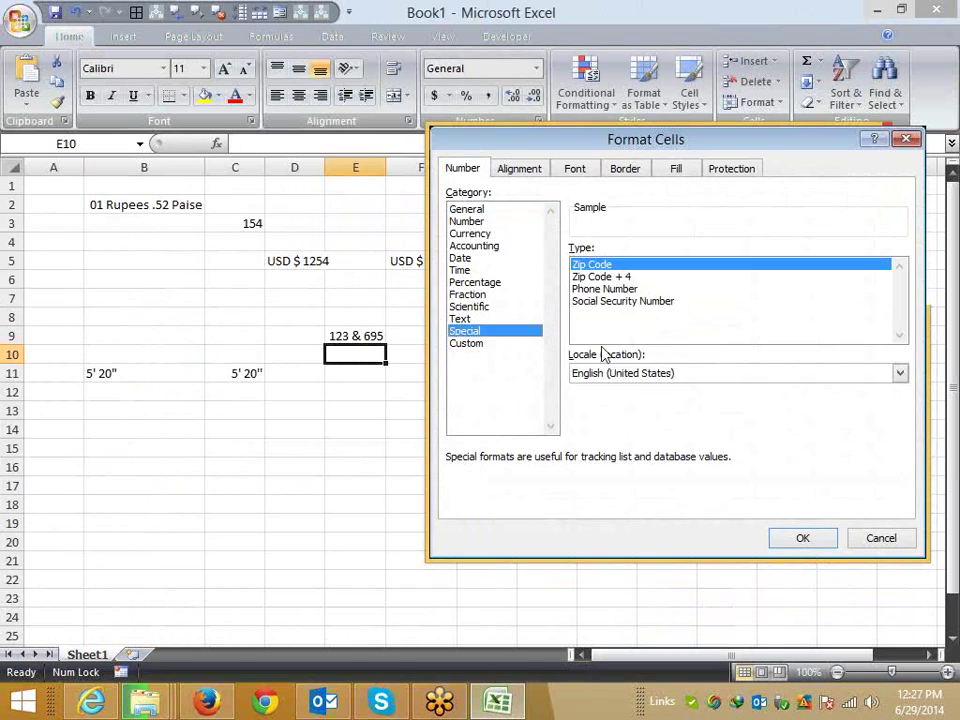
{"action": "left_click", "coordinate": [466, 343]}
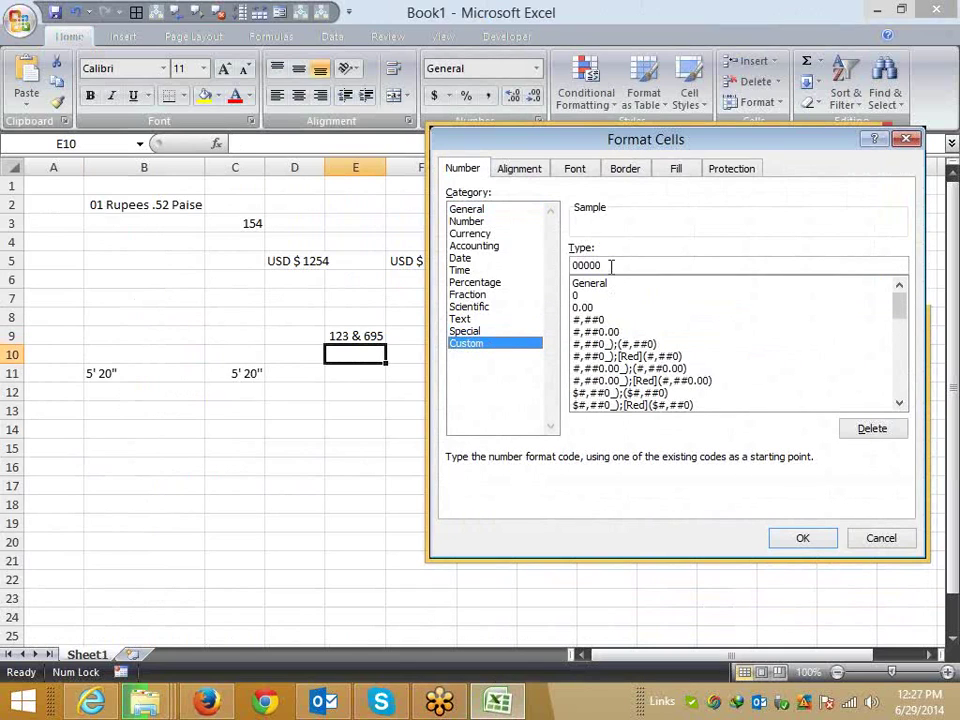
{"action": "double_click", "coordinate": [610, 265]}
{"action": "type", "text": "0"}
{"action": "type", "text": " \""}
{"action": "type", "text": "Jan\" "}
{"action": "type", "text": "&"}
{"action": "key", "text": "BackSpace"}
{"action": "type", "text": "\""}
{"action": "key", "text": "BackSpace"}
{"action": "type", "text": "- "}
{"action": "type", "text": "0"}
{"action": "type", "text": " \"D"}
{"action": "type", "text": "ec\""}
{"action": "key", "text": "Return"}
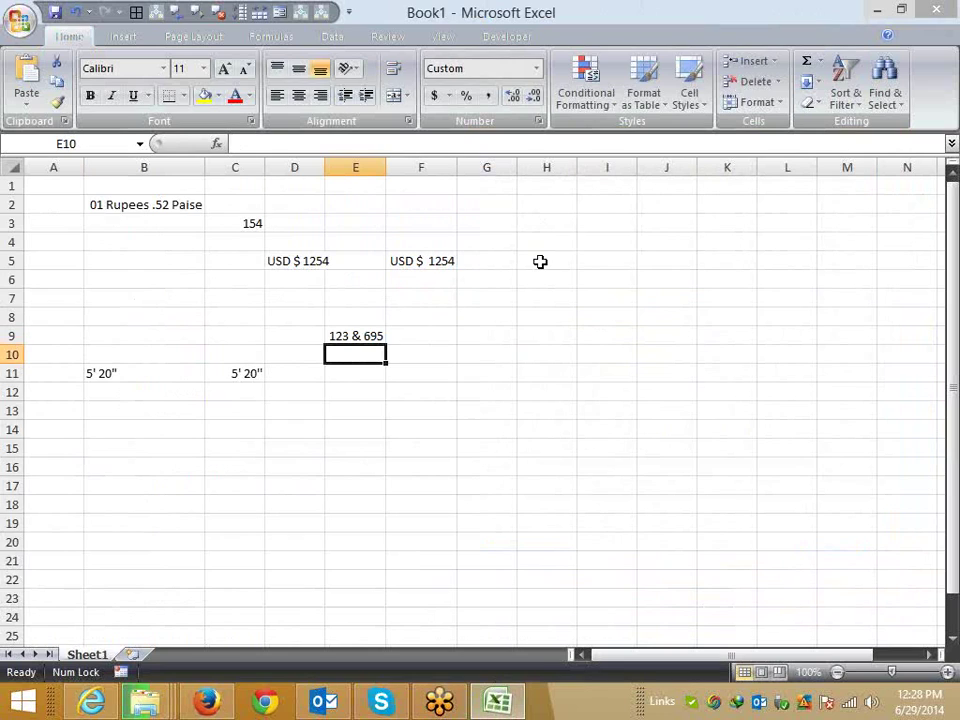
Enter 13 in E10 so it shows 1 Jan - 3 Dec, then bring back the help page
{"action": "type", "text": "13"}
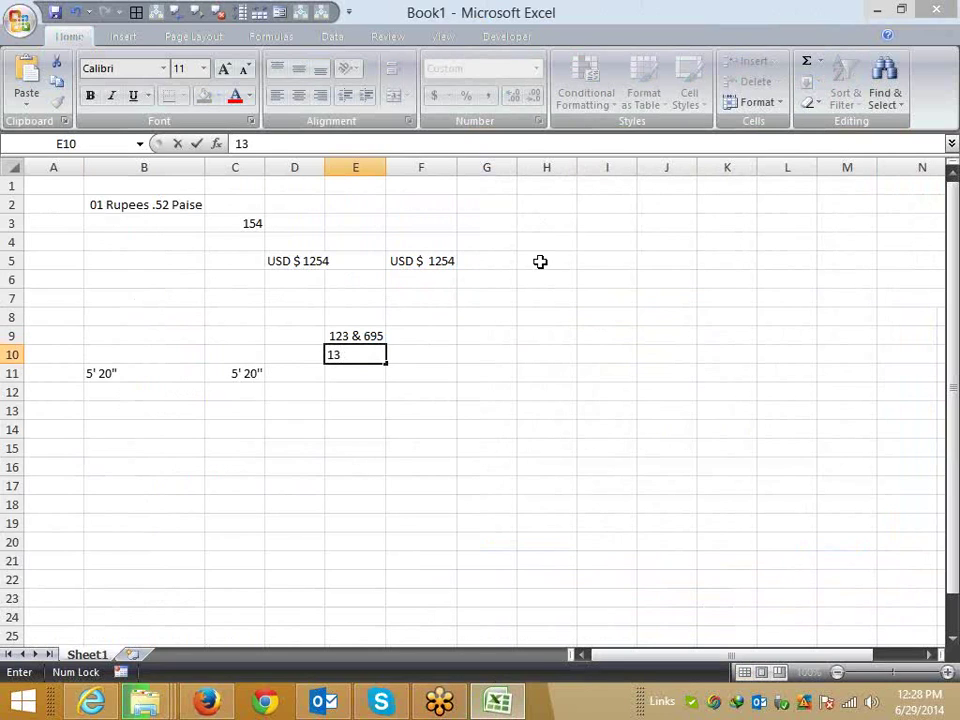
{"action": "key", "text": "Return"}
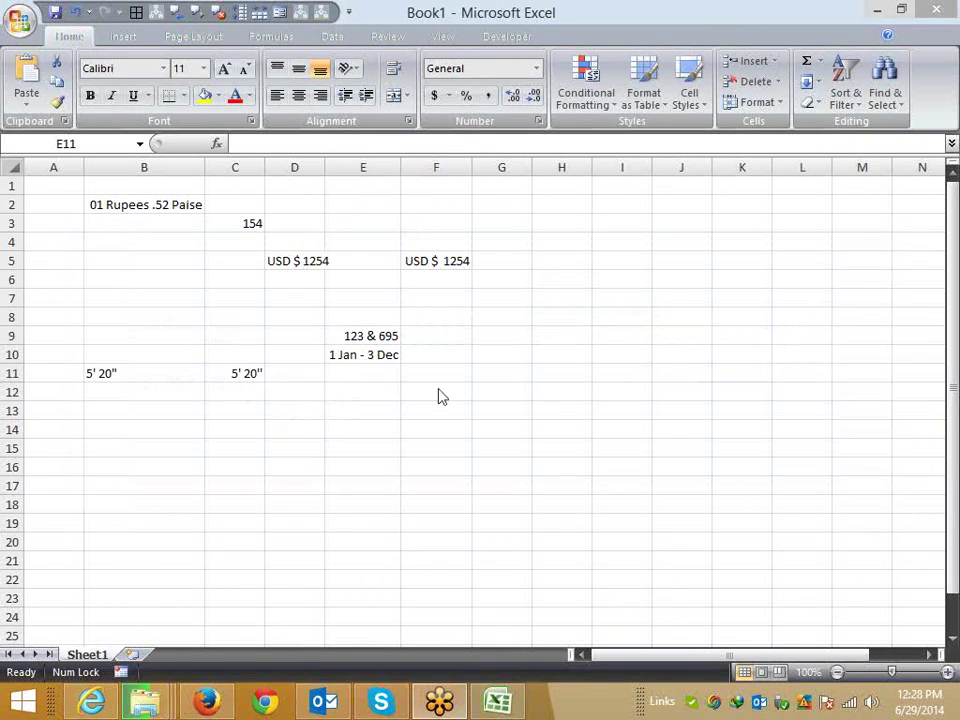
{"action": "left_click", "coordinate": [215, 703]}
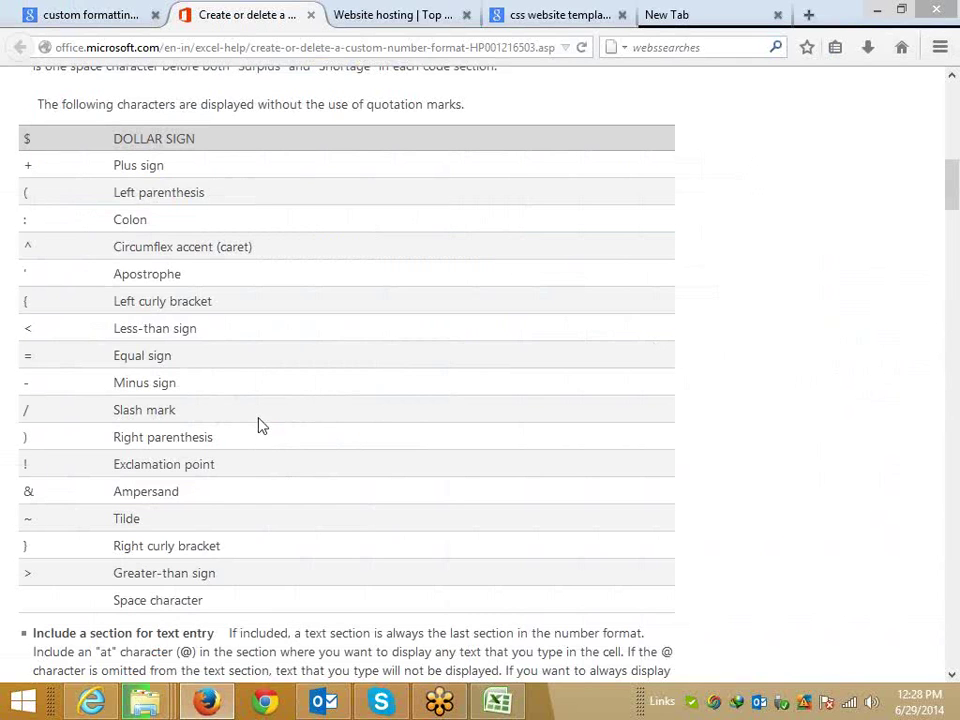
Highlight the @ character in the help page's text-entry section, then return to Excel
{"action": "scroll", "coordinate": [214, 372], "scroll_direction": "down", "scroll_amount": 5}
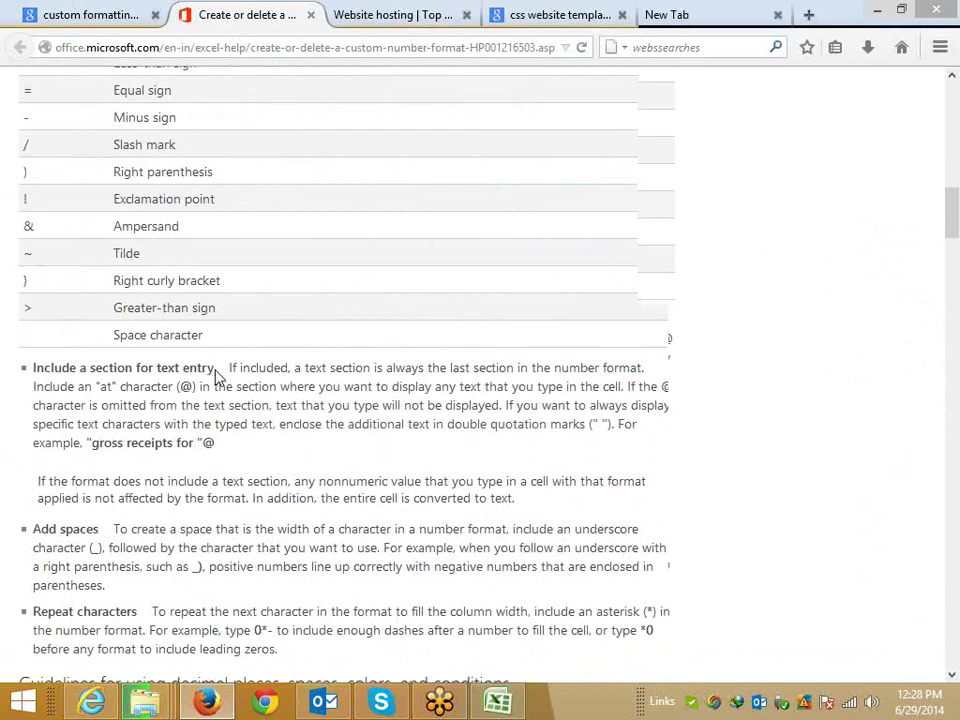
{"action": "left_click_drag", "start_coordinate": [195, 331], "coordinate": [180, 331]}
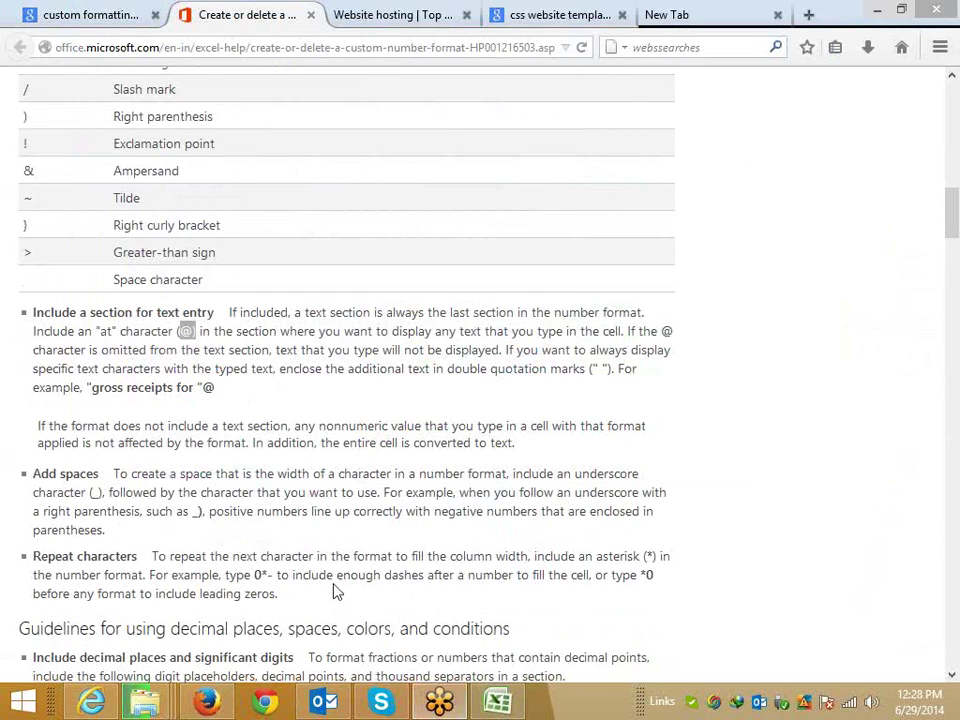
{"action": "left_click", "coordinate": [499, 703]}
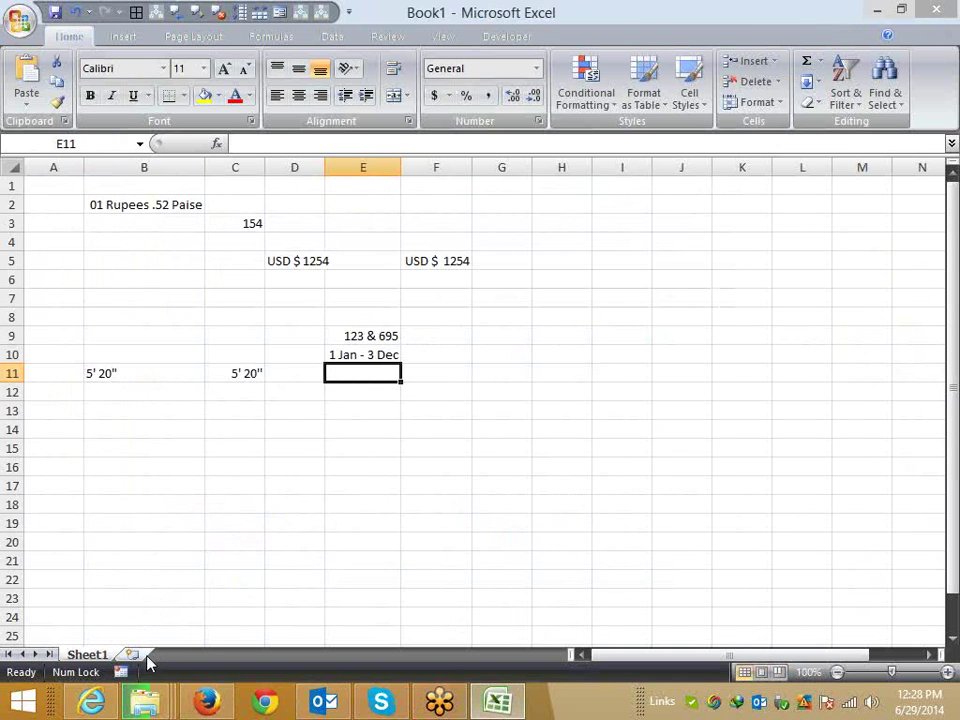
Type Name into cell A1 of Sheet2
{"action": "left_click", "coordinate": [148, 655]}
{"action": "type", "text": "Nam"}
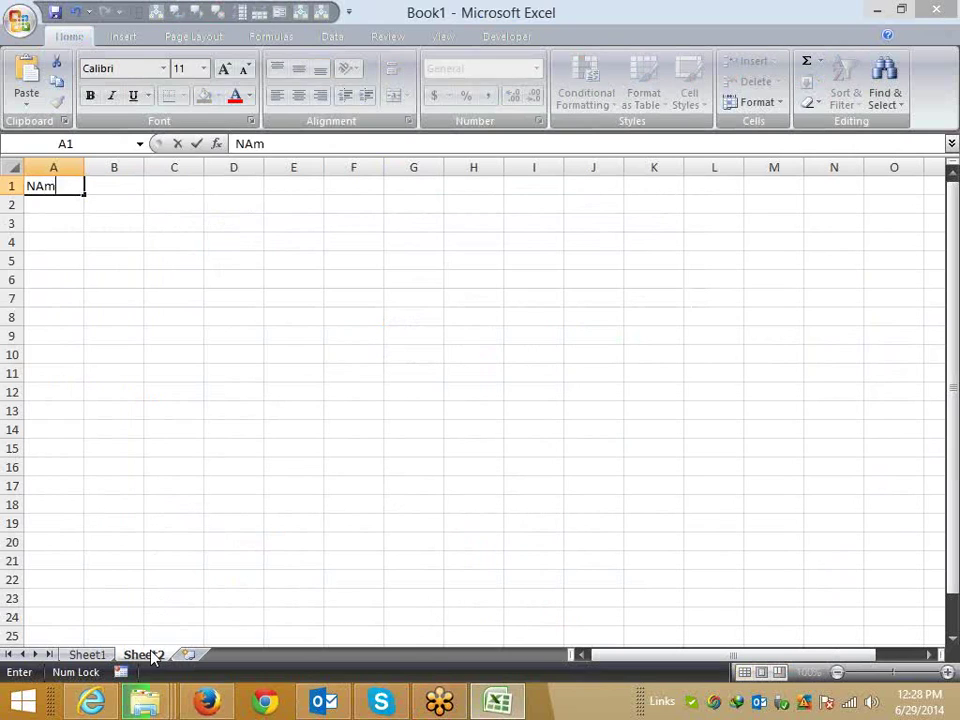
{"action": "type", "text": "e"}
{"action": "key", "text": "Return"}
{"action": "key", "text": "Up"}
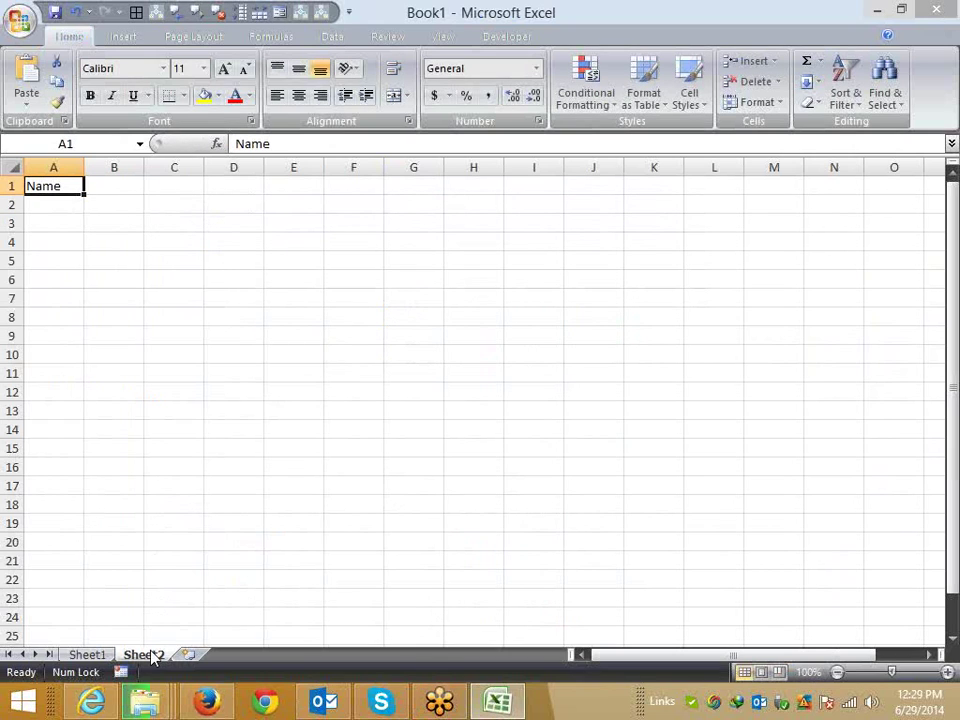
Apply the custom format @*_ to A1, correcting the invalid @_ code
{"action": "left_click", "coordinate": [538, 124]}
{"action": "left_click", "coordinate": [466, 343]}
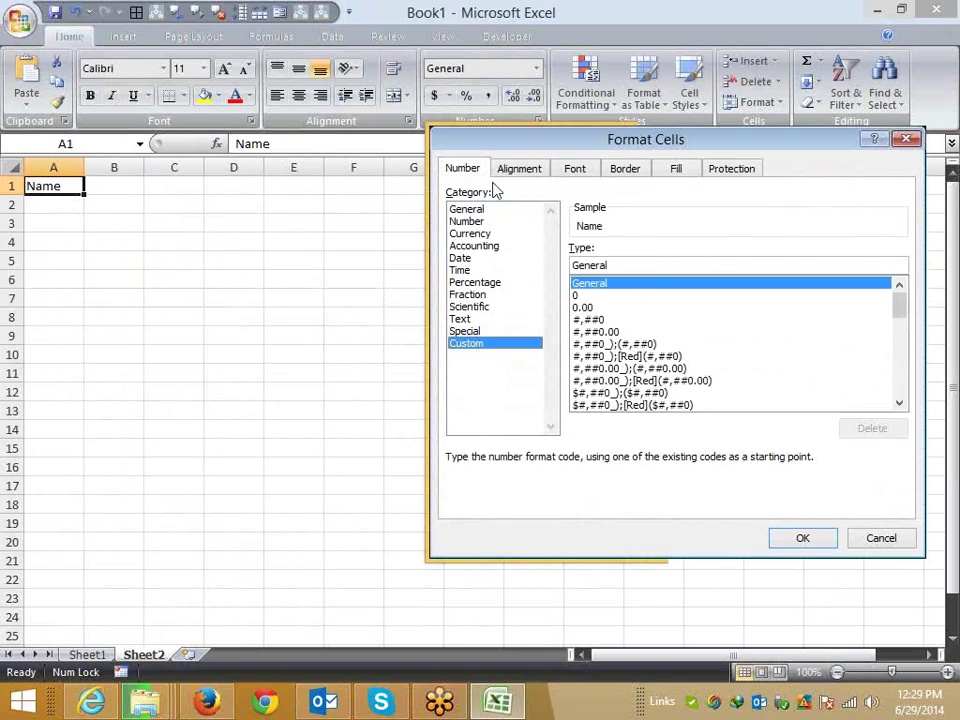
{"action": "left_click_drag", "start_coordinate": [430, 145], "coordinate": [308, 149]}
{"action": "double_click", "coordinate": [467, 266]}
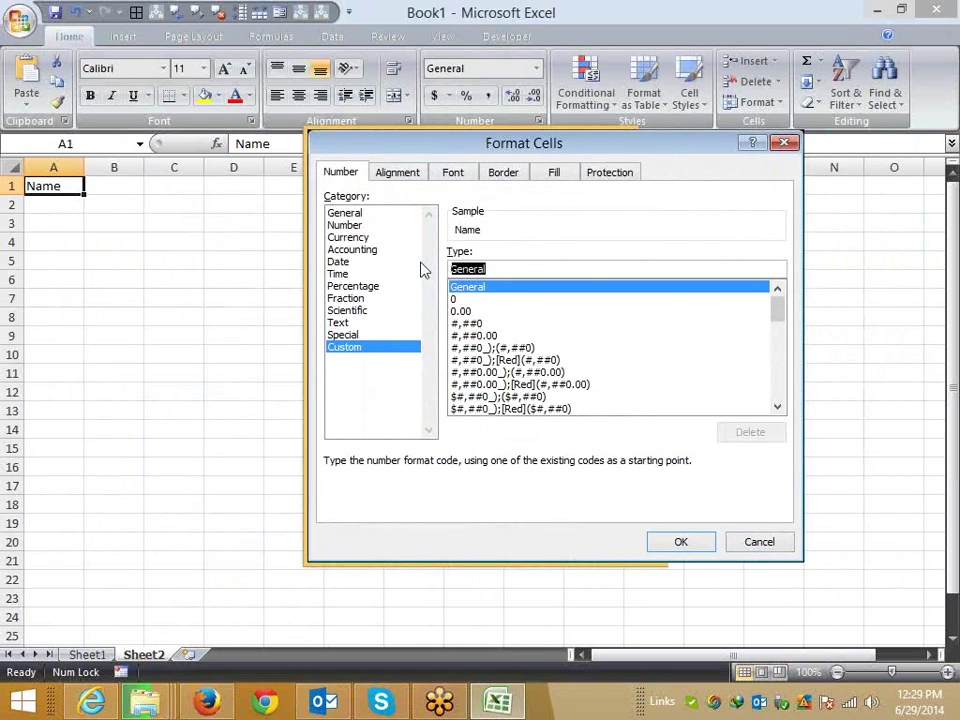
{"action": "type", "text": "@"}
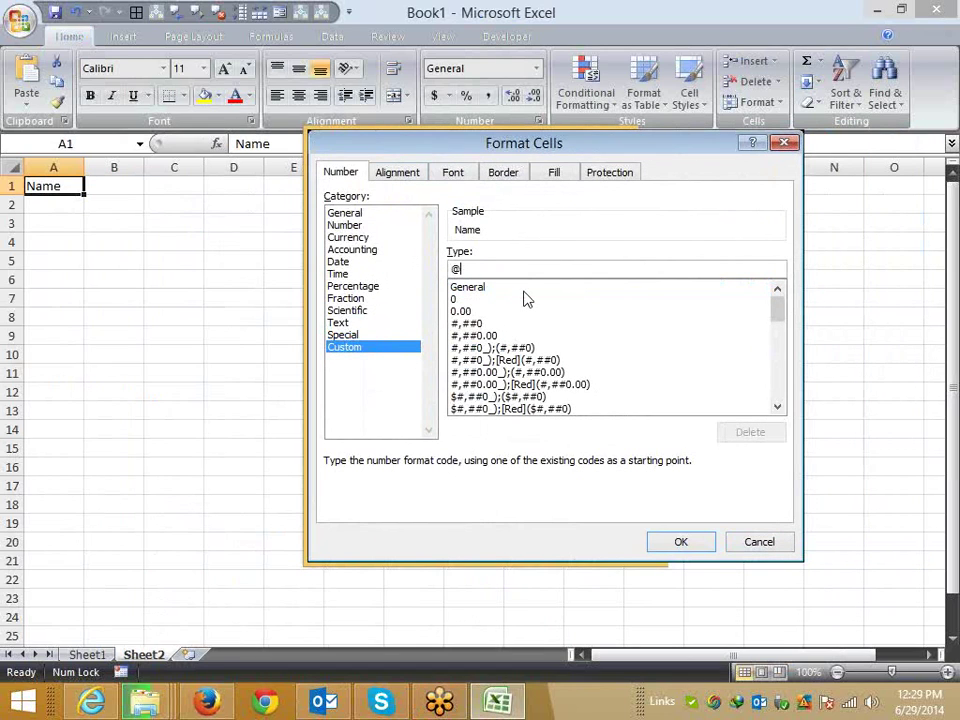
{"action": "type", "text": "_"}
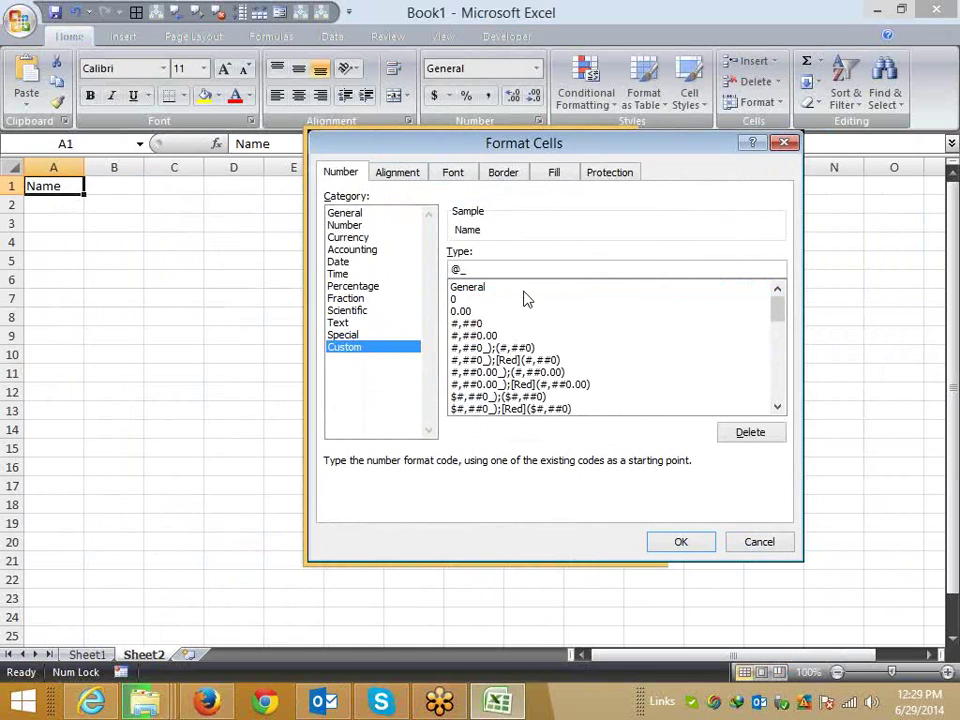
{"action": "key", "text": "Return"}
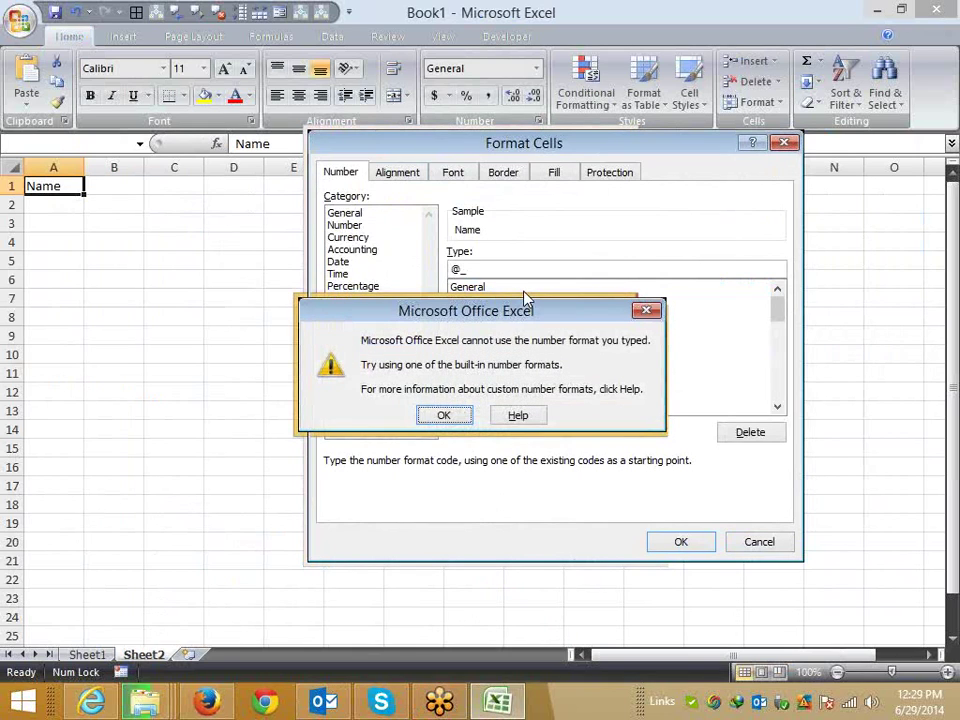
{"action": "key", "text": "Return"}
{"action": "type", "text": "*"}
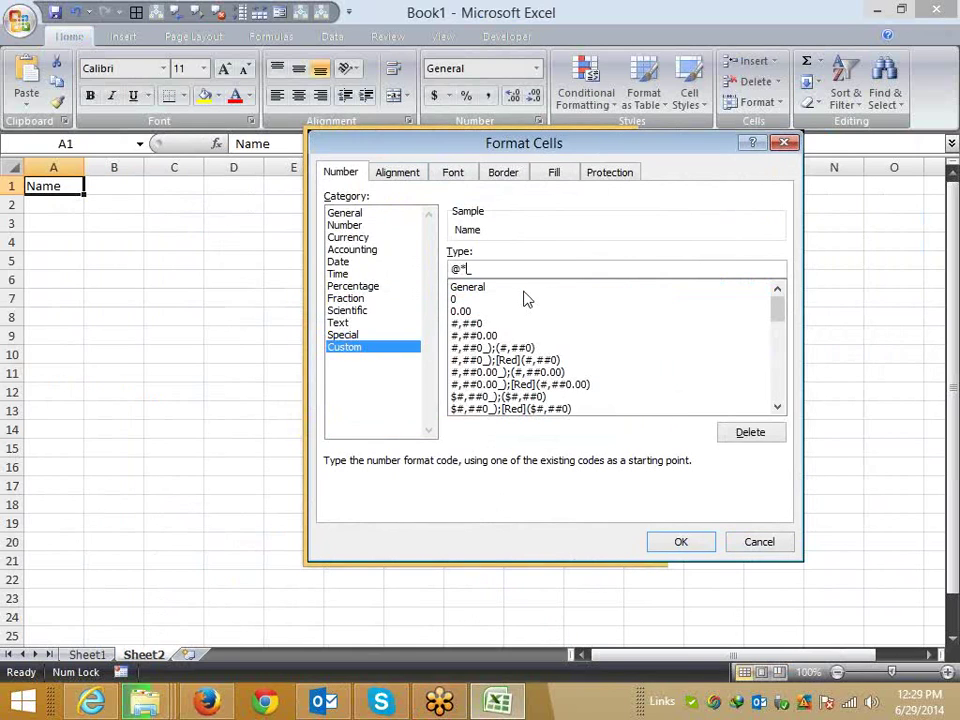
{"action": "key", "text": "Return"}
{"action": "key", "text": "Return"}
{"action": "key", "text": "Return"}
{"action": "key", "text": "Return"}
{"action": "key", "text": "Return"}
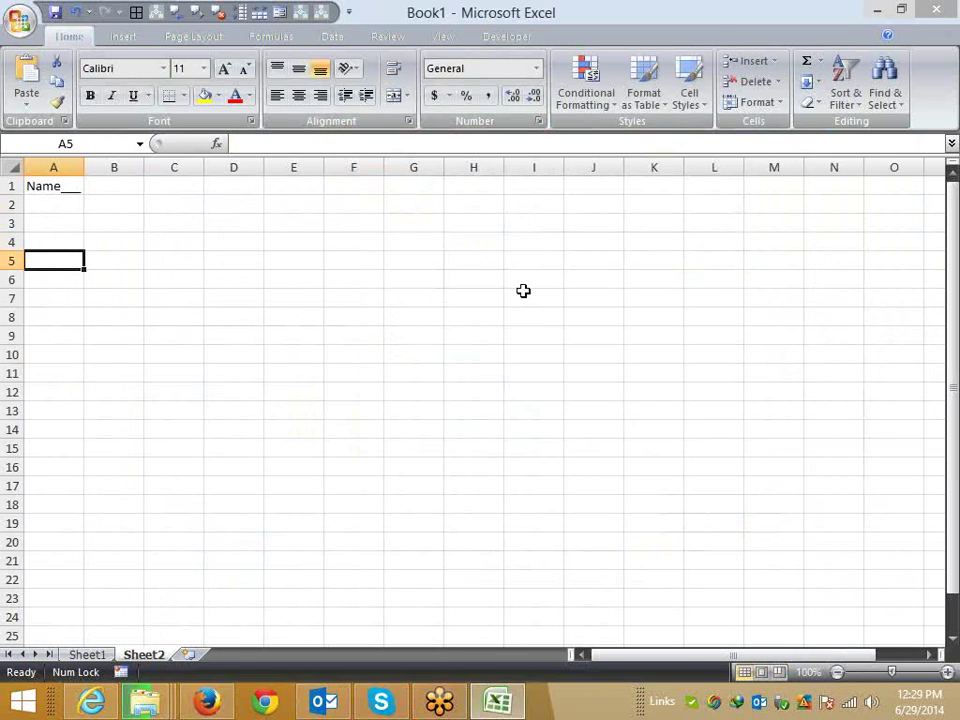
Widen column A so the underscore fill stretches, and recheck A1's format
{"action": "mouse_move", "coordinate": [84, 172]}
{"action": "left_mouse_down"}
{"action": "mouse_move", "coordinate": [153, 172]}
{"action": "mouse_move", "coordinate": [109, 172]}
{"action": "left_mouse_up"}
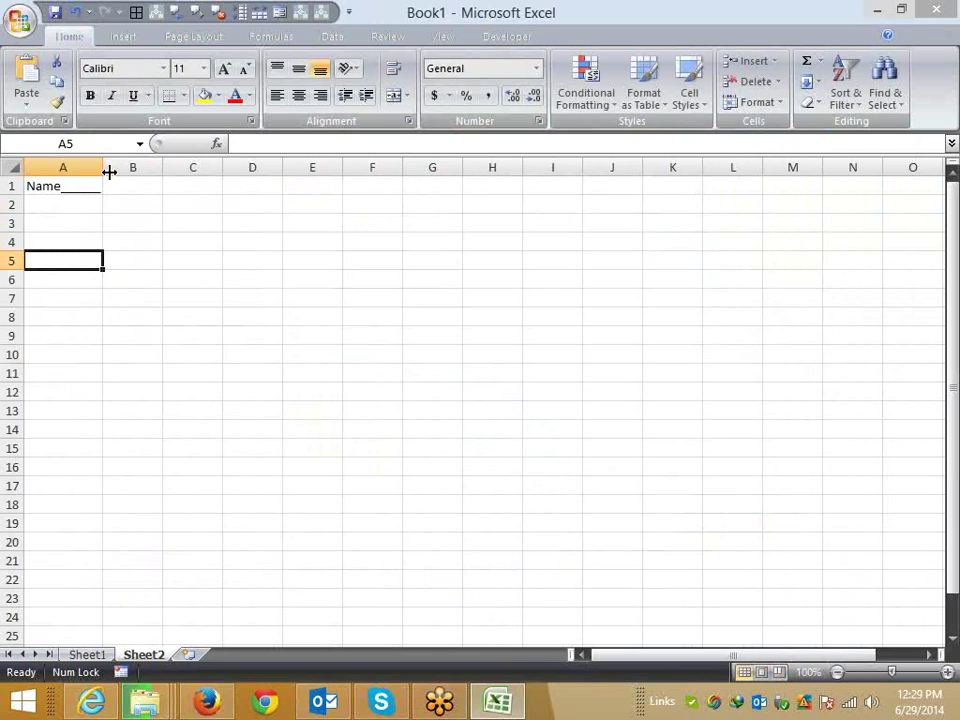
{"action": "left_click_drag", "start_coordinate": [109, 172], "coordinate": [253, 172]}
{"action": "left_click", "coordinate": [240, 186]}
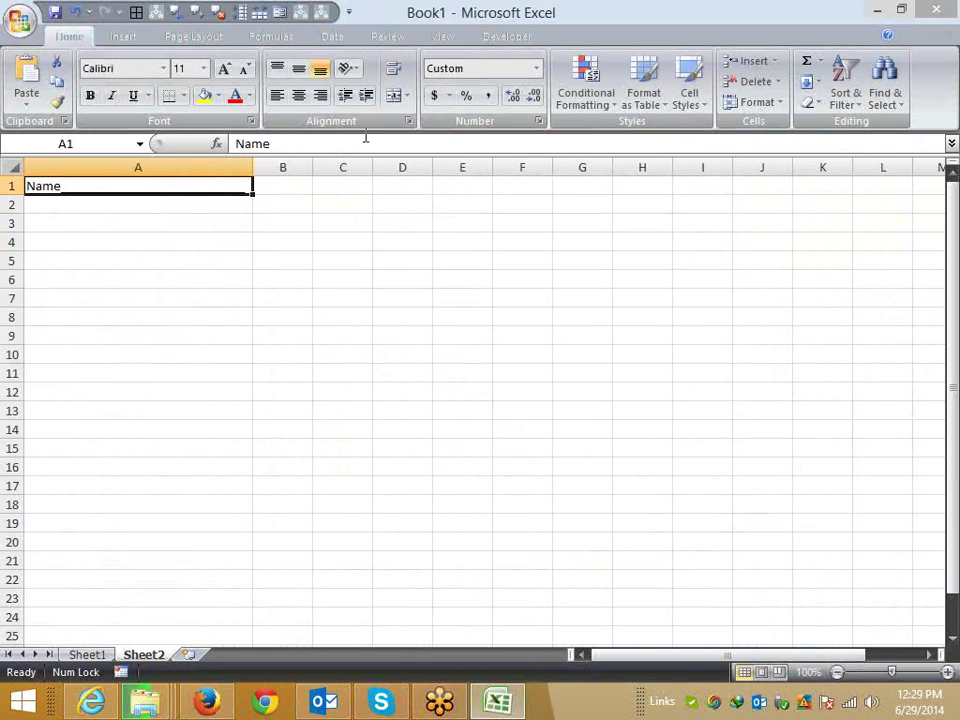
{"action": "left_click", "coordinate": [538, 121]}
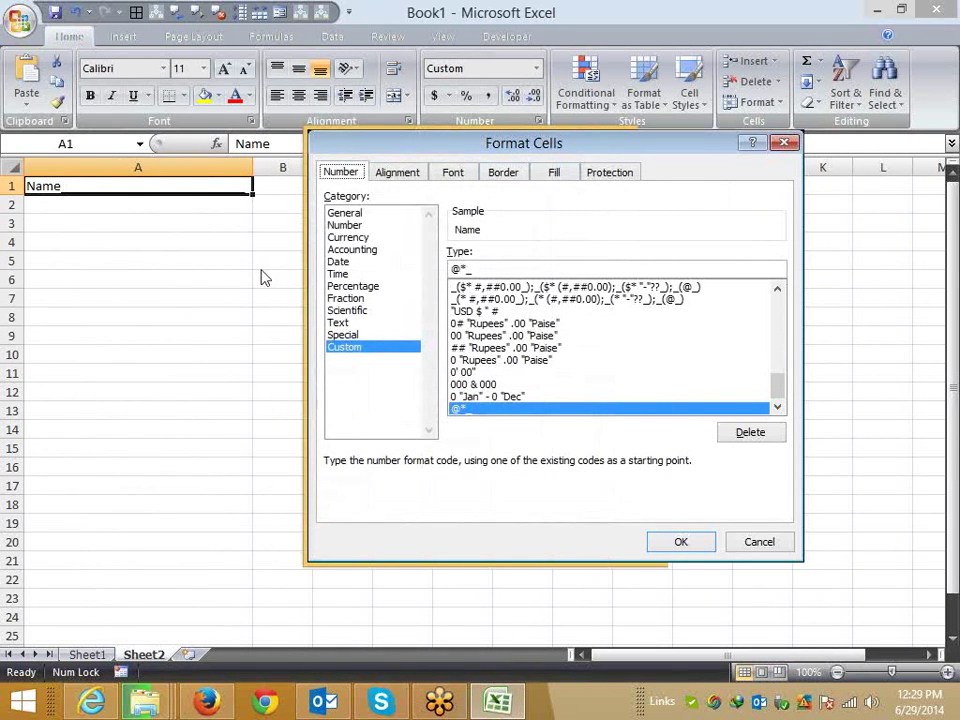
{"action": "key", "text": "Return"}
{"action": "left_click", "coordinate": [220, 262]}
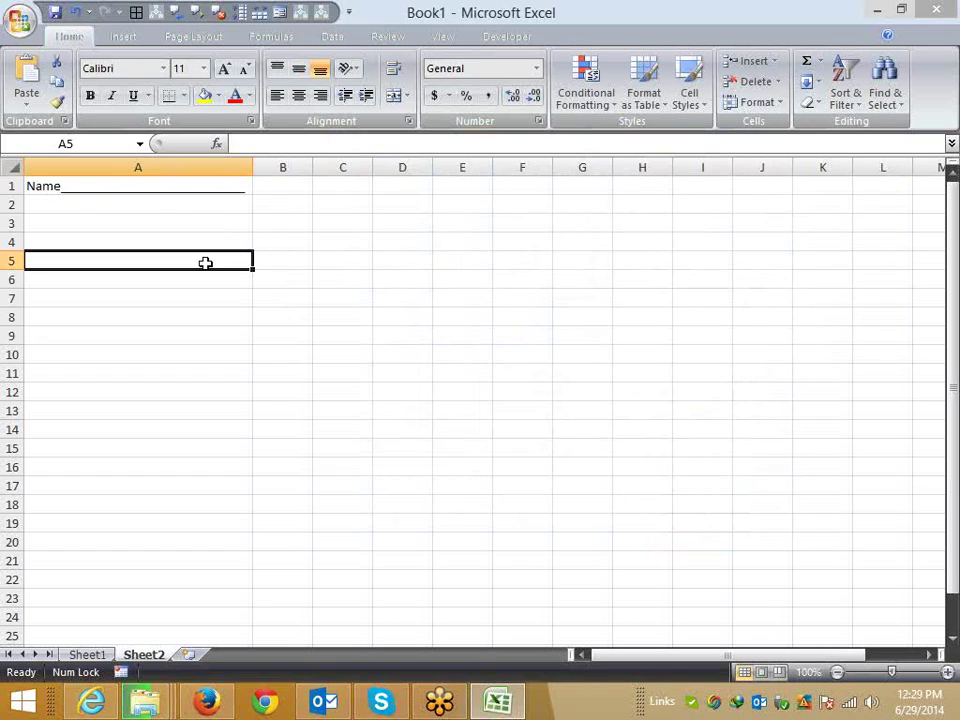
Enter 1500 in E6, then re-enter it as text with '1500
{"action": "left_click", "coordinate": [287, 203]}
{"action": "left_click", "coordinate": [308, 168]}
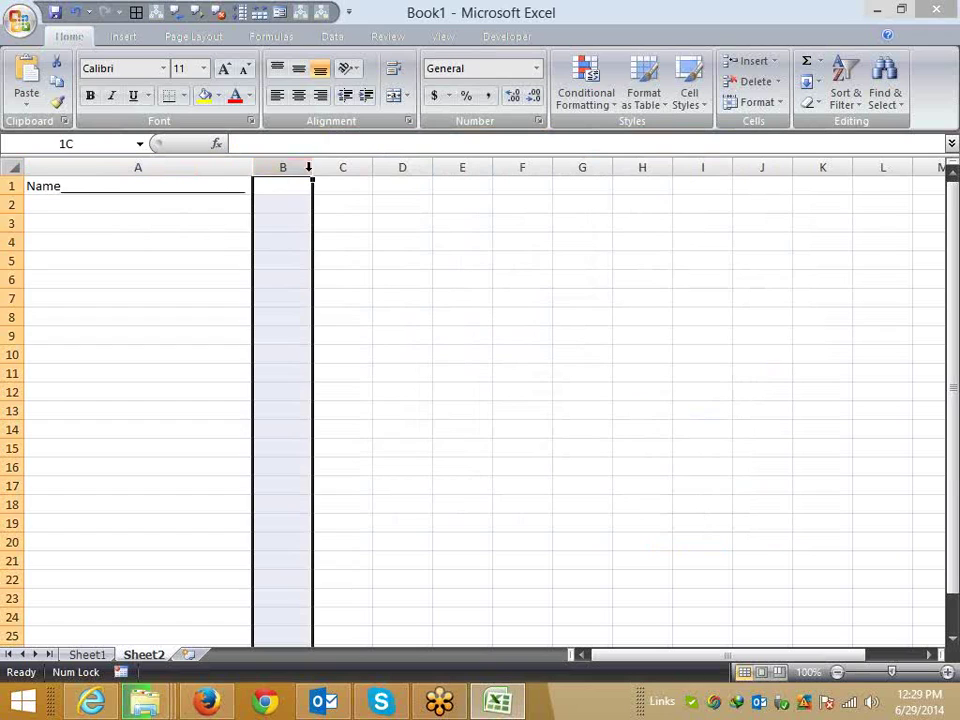
{"action": "left_click", "coordinate": [448, 282]}
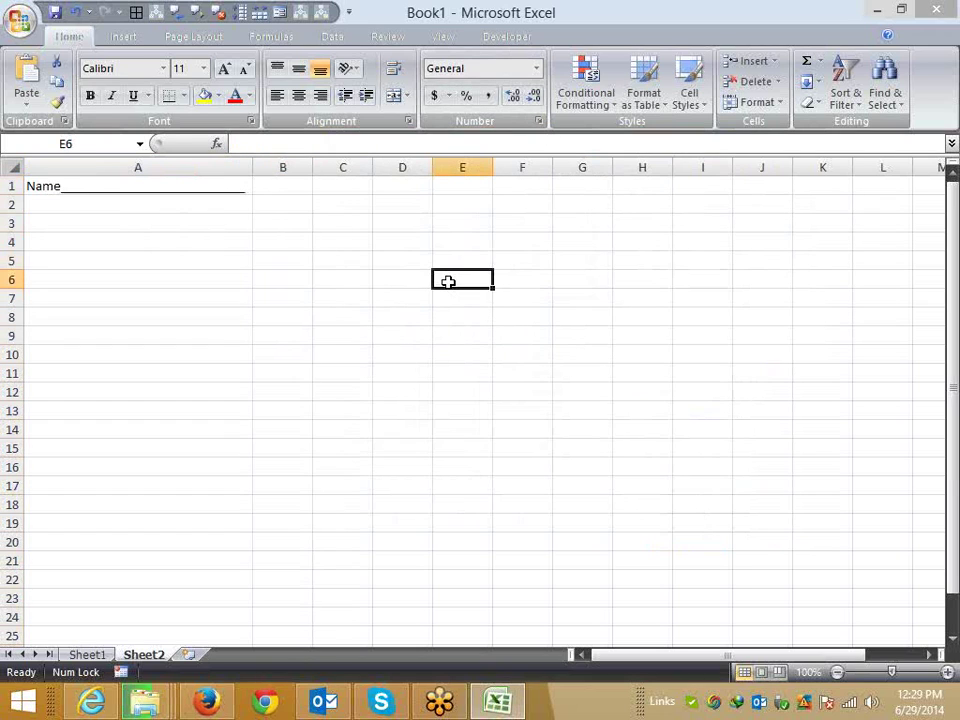
{"action": "type", "text": "1500"}
{"action": "key", "text": "Return"}
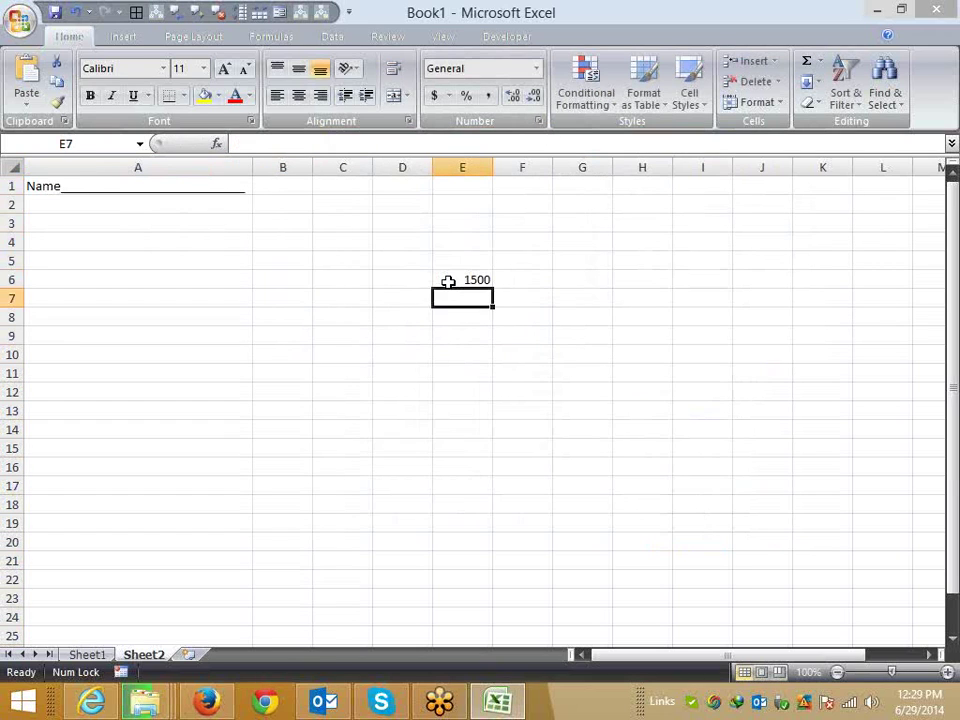
{"action": "left_click", "coordinate": [448, 281]}
{"action": "type", "text": "'"}
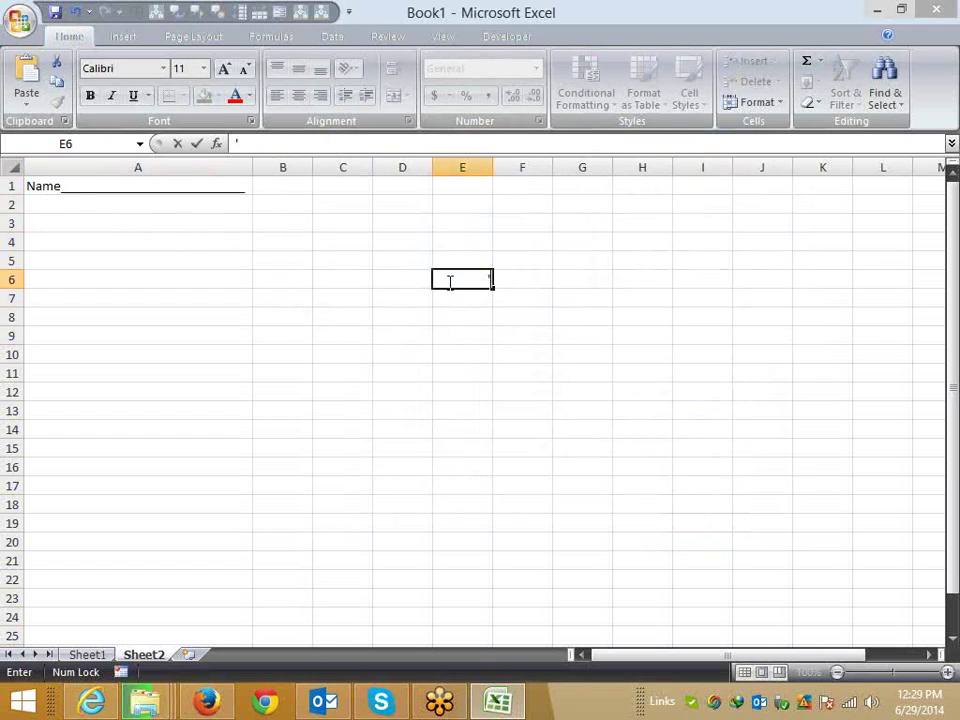
{"action": "type", "text": "1500"}
{"action": "key", "text": "Return"}
Apply the custom format @** to E6 to pad it with asterisks
{"action": "left_click", "coordinate": [448, 281]}
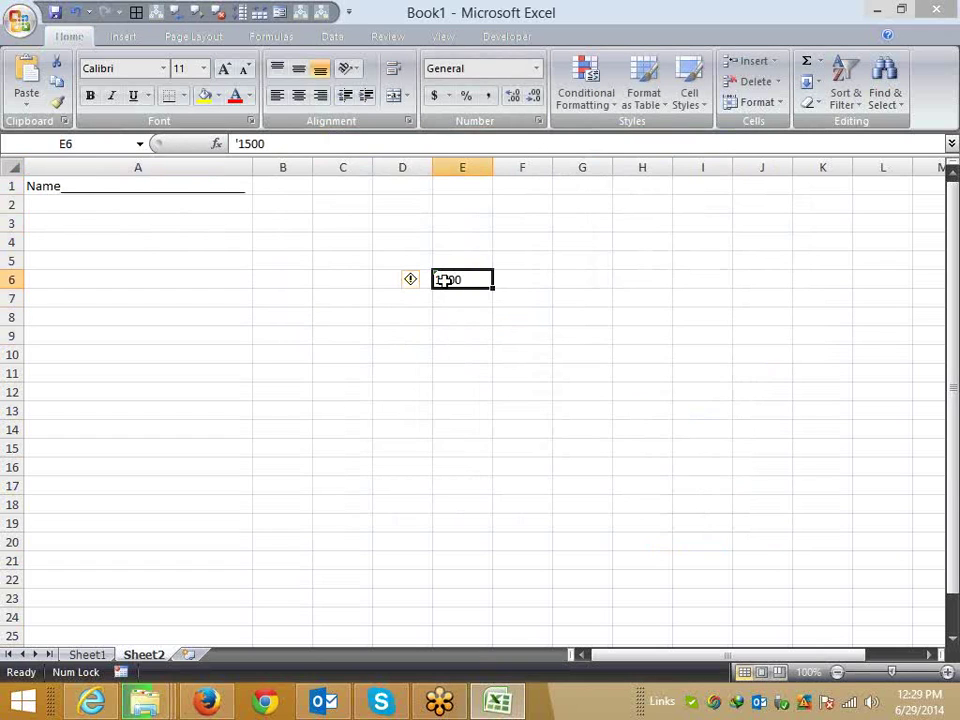
{"action": "left_click", "coordinate": [537, 121]}
{"action": "left_click", "coordinate": [346, 347]}
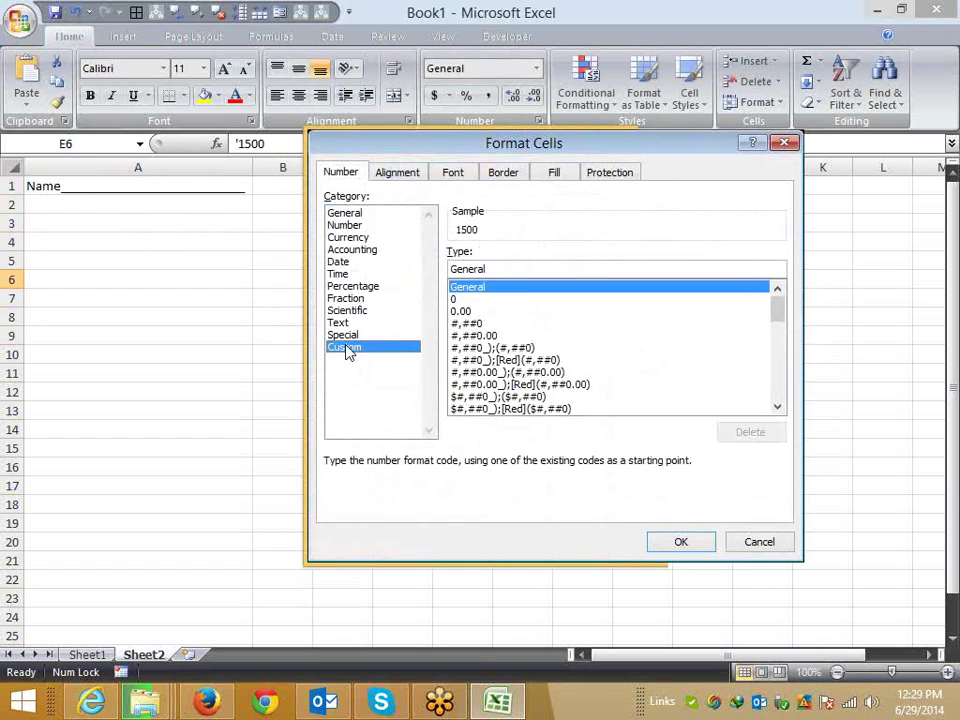
{"action": "type", "text": "@"}
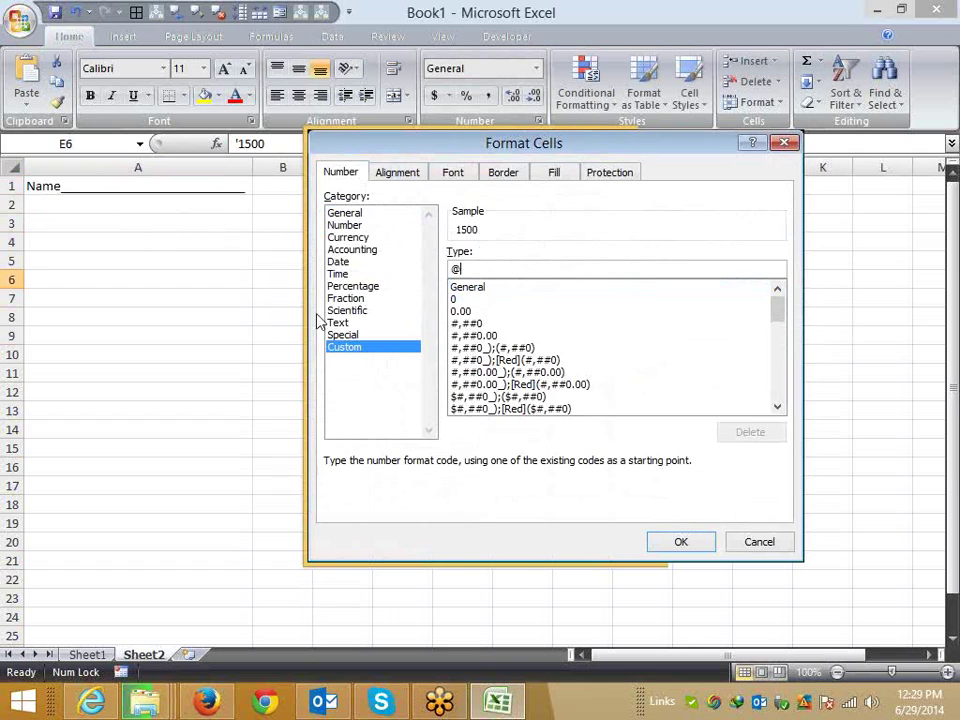
{"action": "type", "text": "*"}
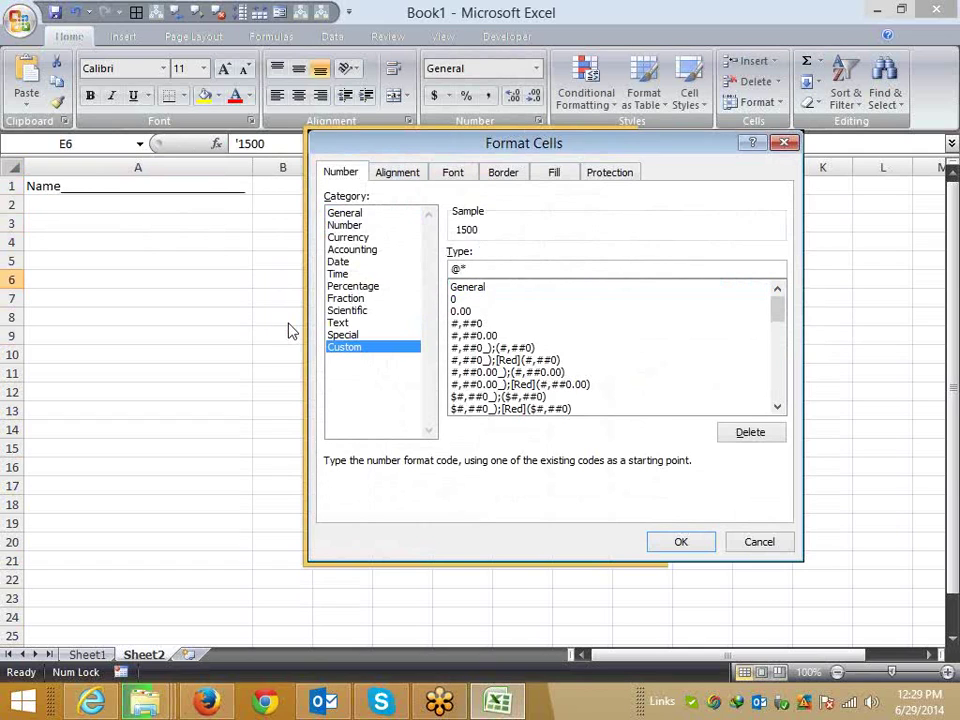
{"action": "type", "text": "*"}
{"action": "key", "text": "Return"}
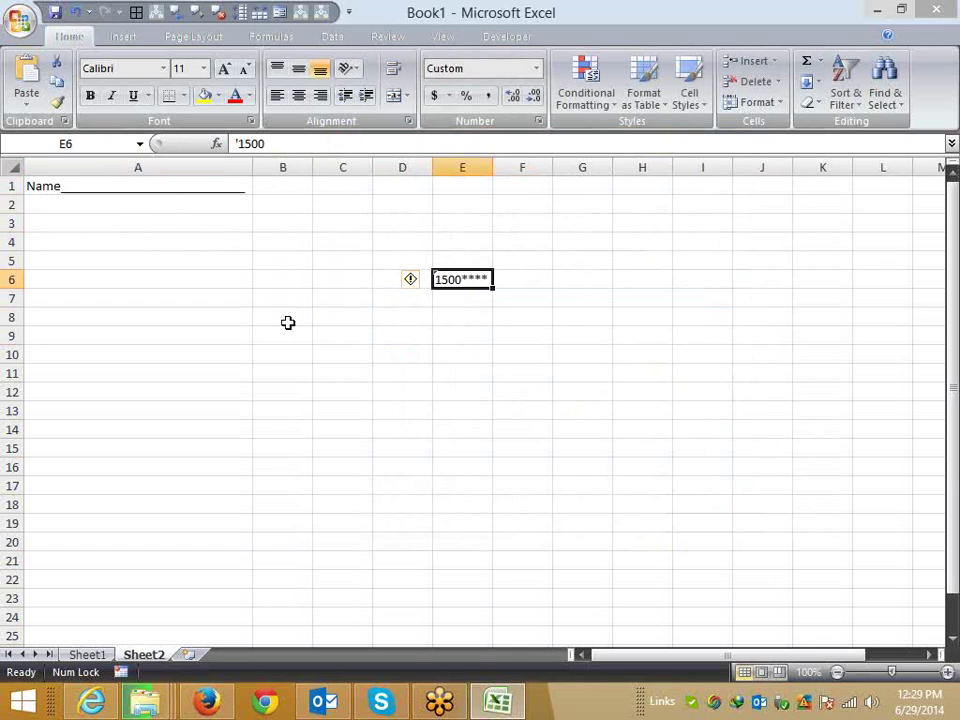
Reopen E6's custom format and edit the asterisks in the @** code
{"action": "left_click", "coordinate": [538, 121]}
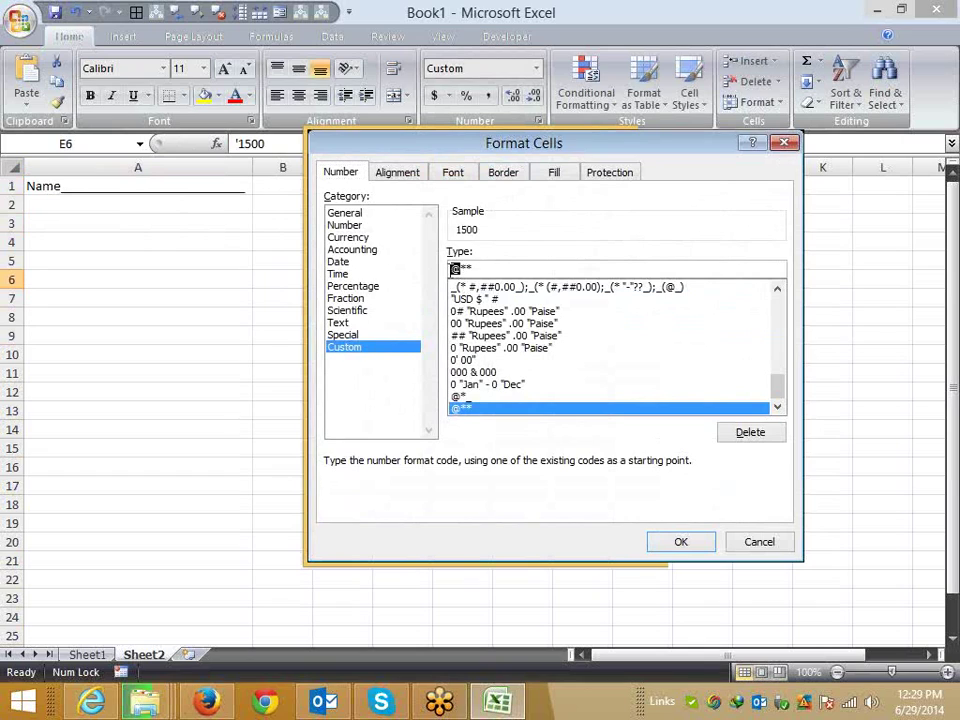
{"action": "left_click", "coordinate": [468, 269]}
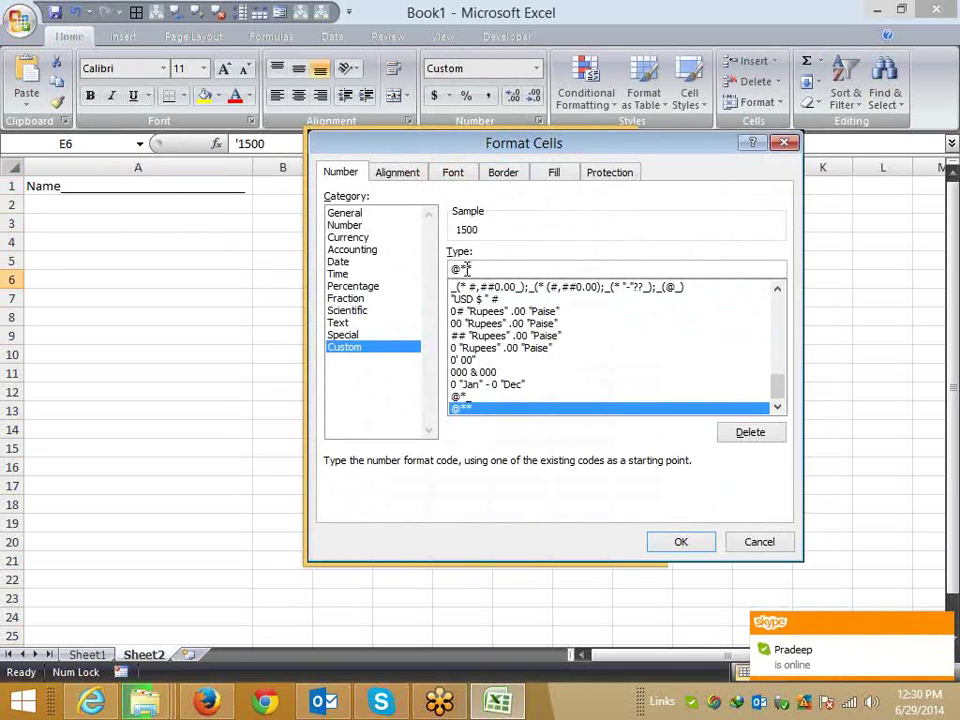
{"action": "type", "text": "*"}
{"action": "left_click_drag", "start_coordinate": [465, 269], "coordinate": [472, 269]}
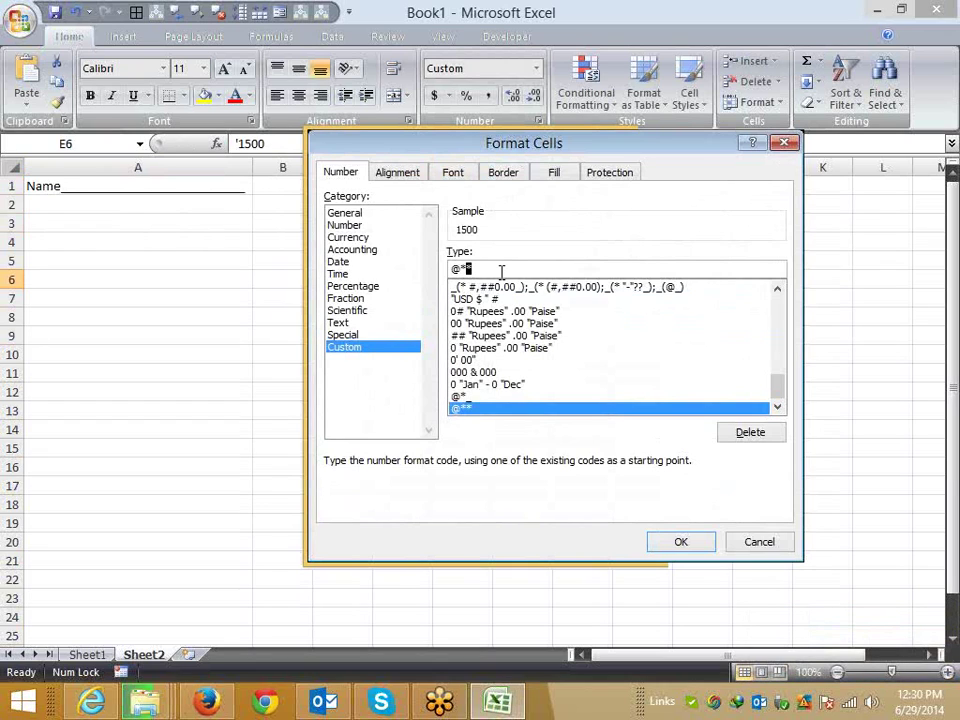
{"action": "left_click_drag", "start_coordinate": [422, 148], "coordinate": [277, 142]}
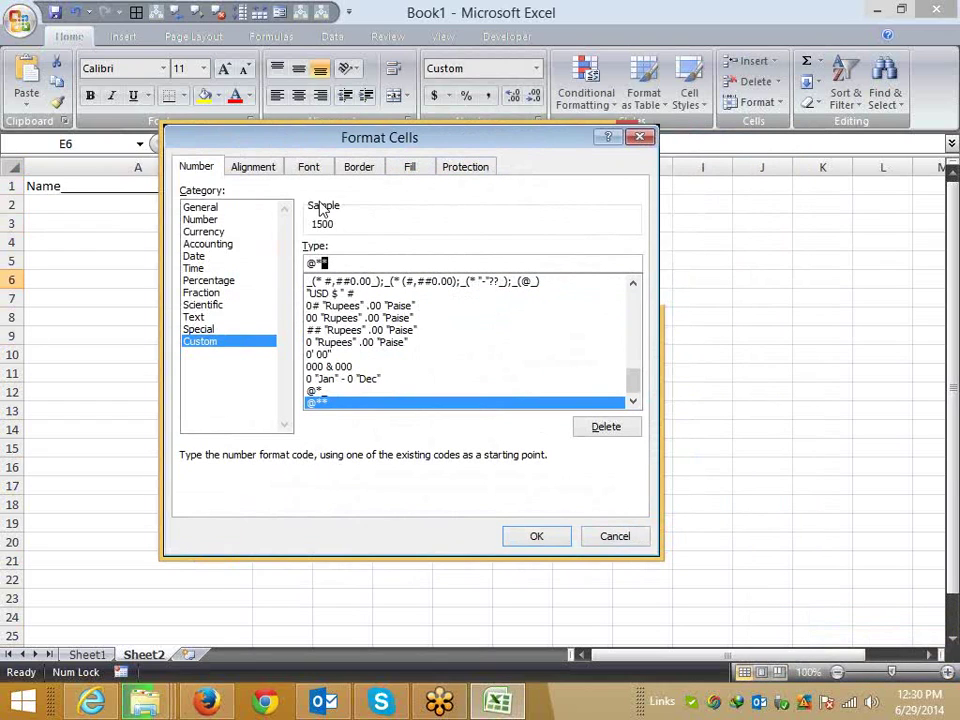
Try a Mr format code, then enter a first name in cell A1 of Sheet3
{"action": "left_click", "coordinate": [612, 537]}
{"action": "key", "text": "ctrl+1"}
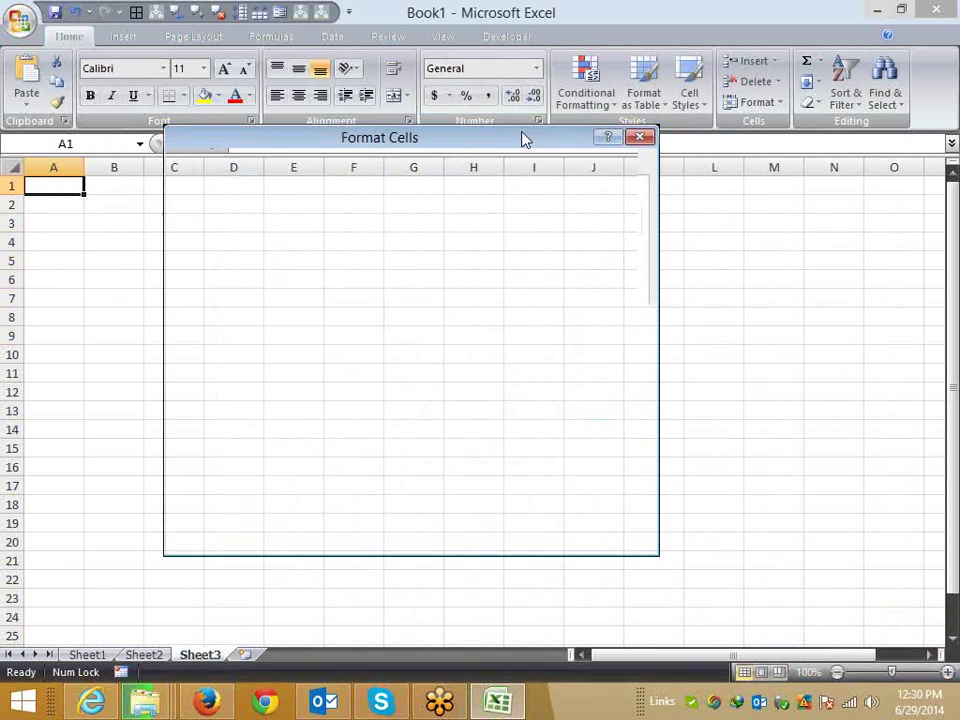
{"action": "left_click", "coordinate": [205, 341]}
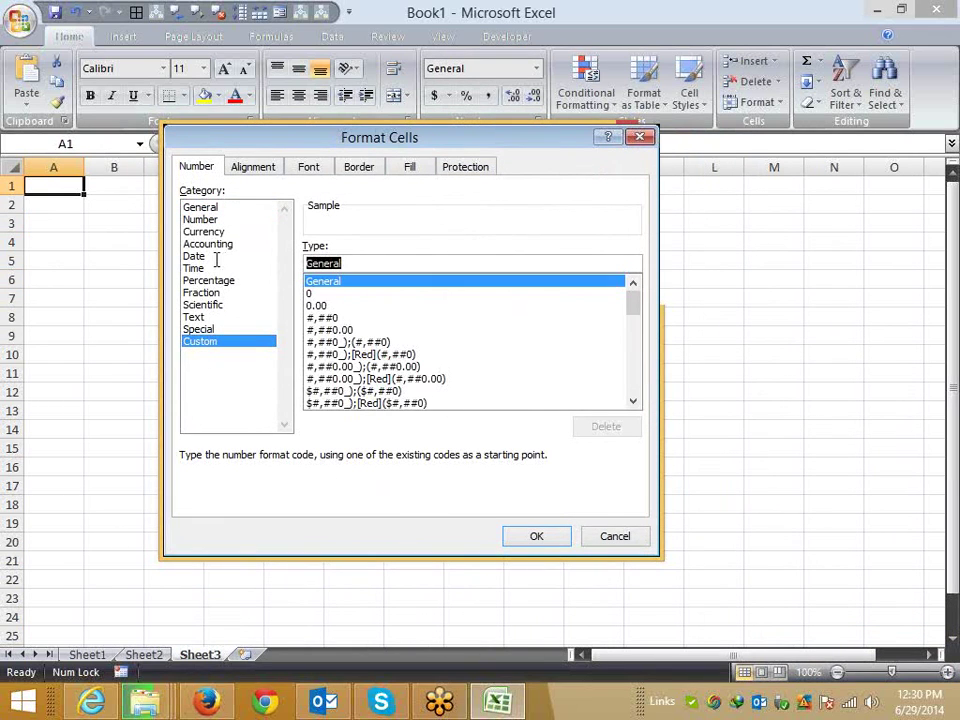
{"action": "type", "text": "*"}
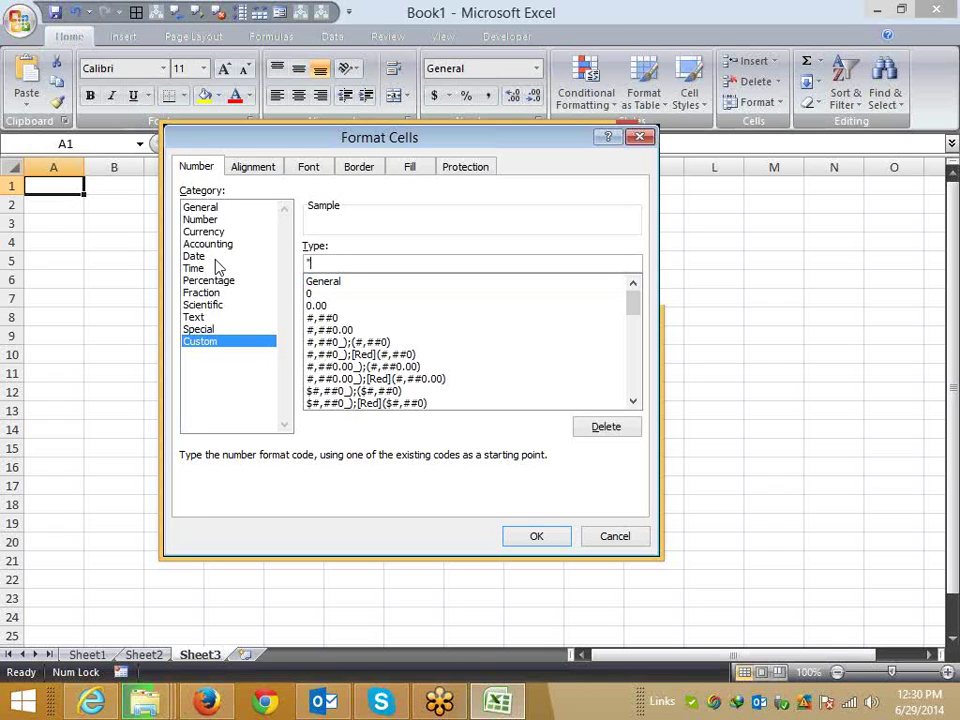
{"action": "type", "text": "M"}
{"action": "type", "text": "r\""}
{"action": "type", "text": "*@"}
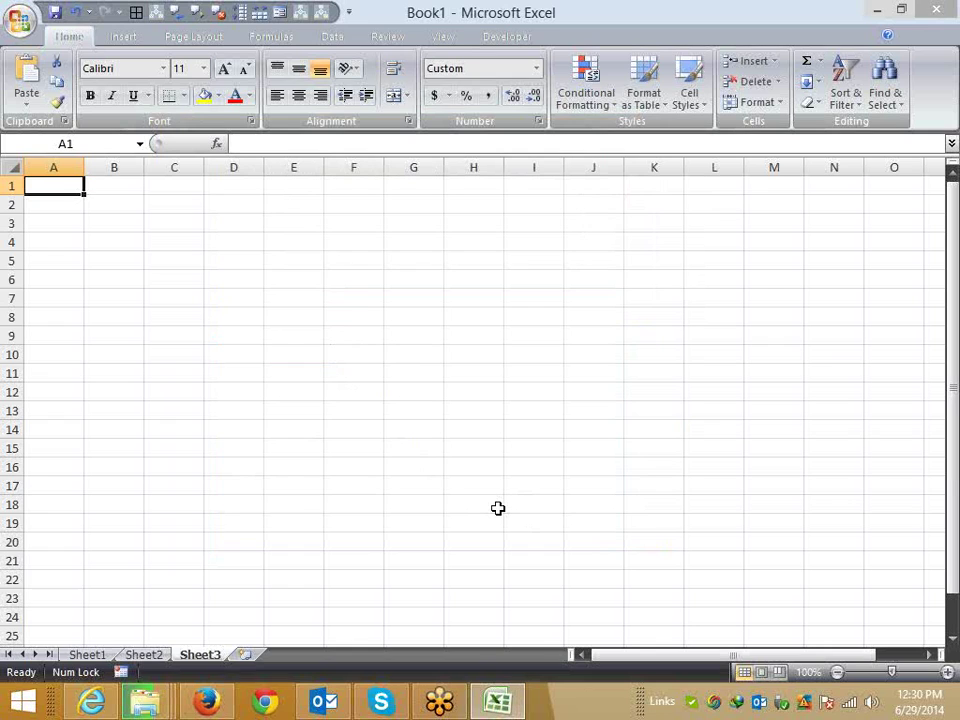
{"action": "type", "text": "Sujeet"}
{"action": "key", "text": "Return"}
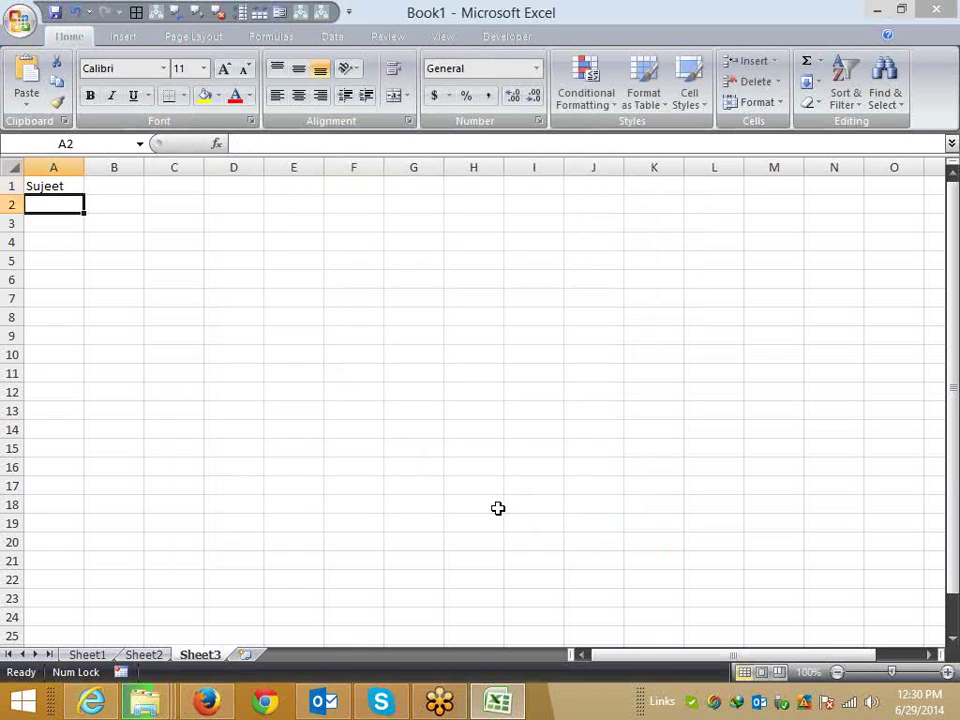
{"action": "key", "text": "Up"}
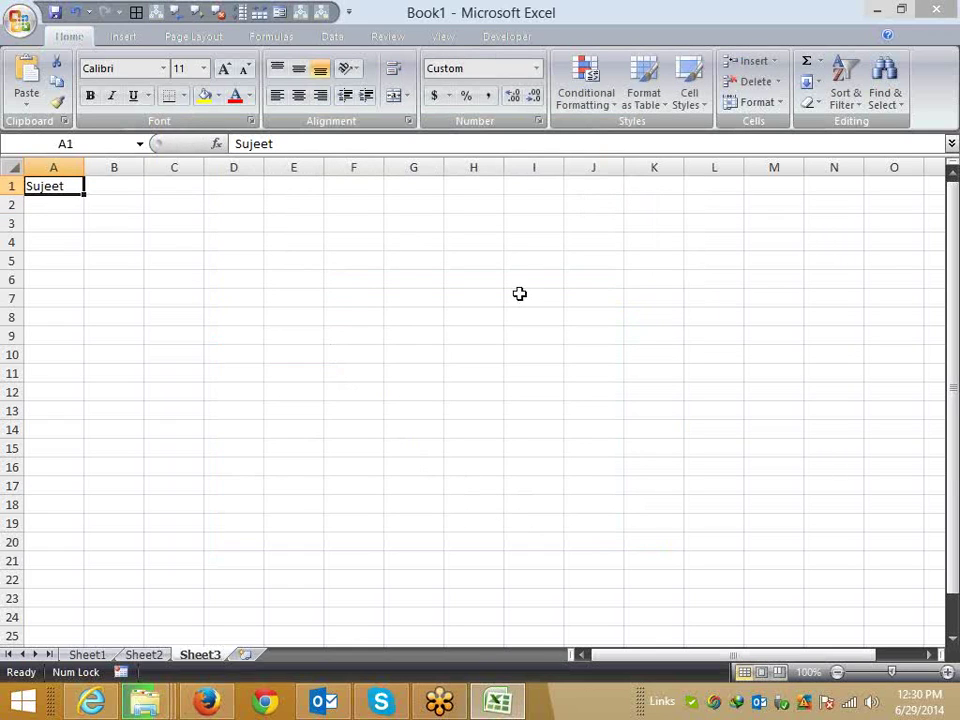
Fix A1's custom format to "Mr "@ so the name shows with a Mr prefix
{"action": "left_click", "coordinate": [538, 121]}
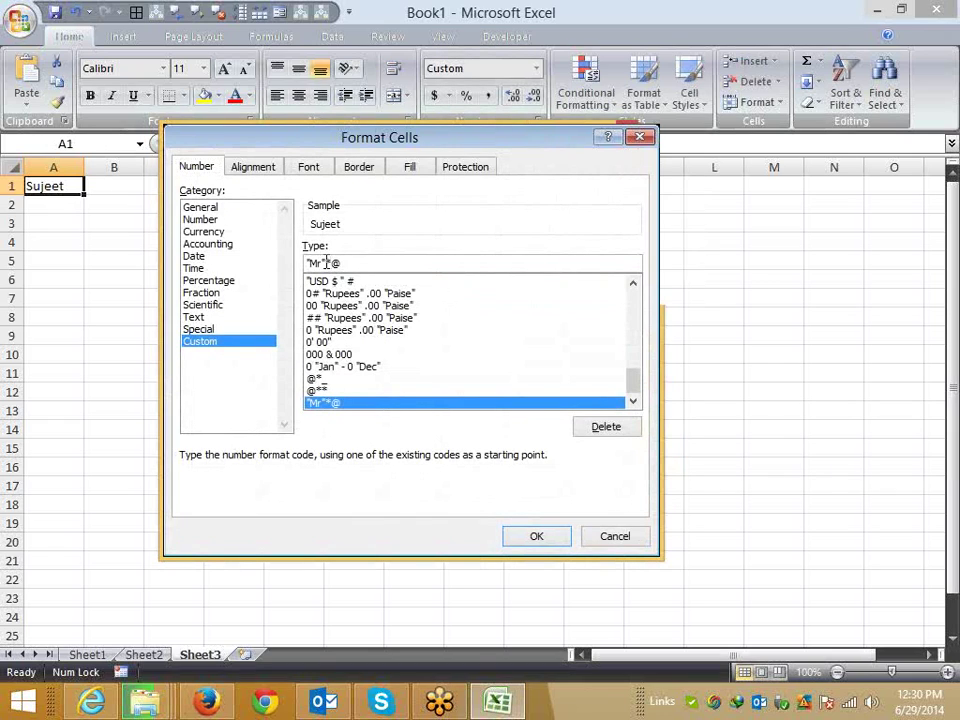
{"action": "left_click_drag", "start_coordinate": [325, 262], "coordinate": [332, 262]}
{"action": "key", "text": "BackSpace"}
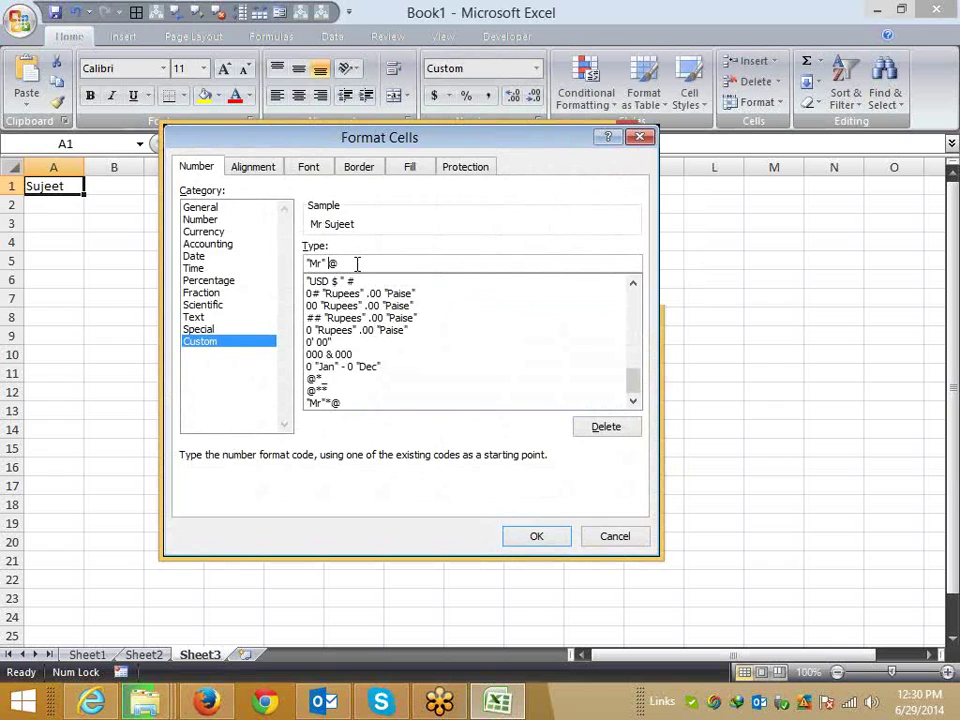
{"action": "key", "text": "Return"}
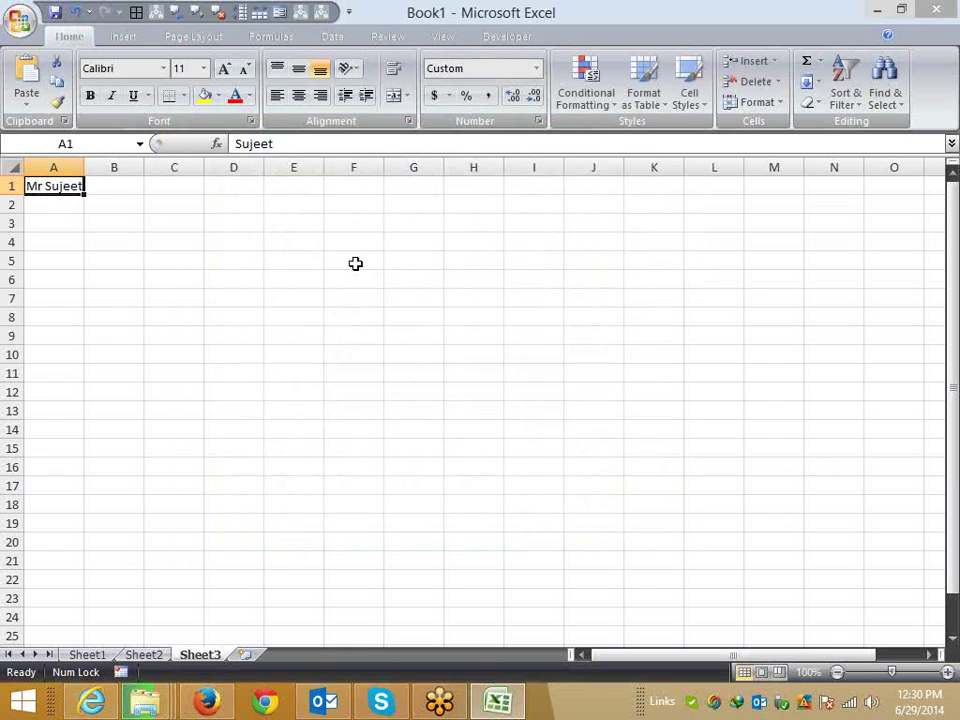
Copy A1's Mr prefix format onto A1:A13 with Format Painter
{"action": "left_click", "coordinate": [57, 101]}
{"action": "left_click_drag", "start_coordinate": [50, 186], "coordinate": [40, 411]}
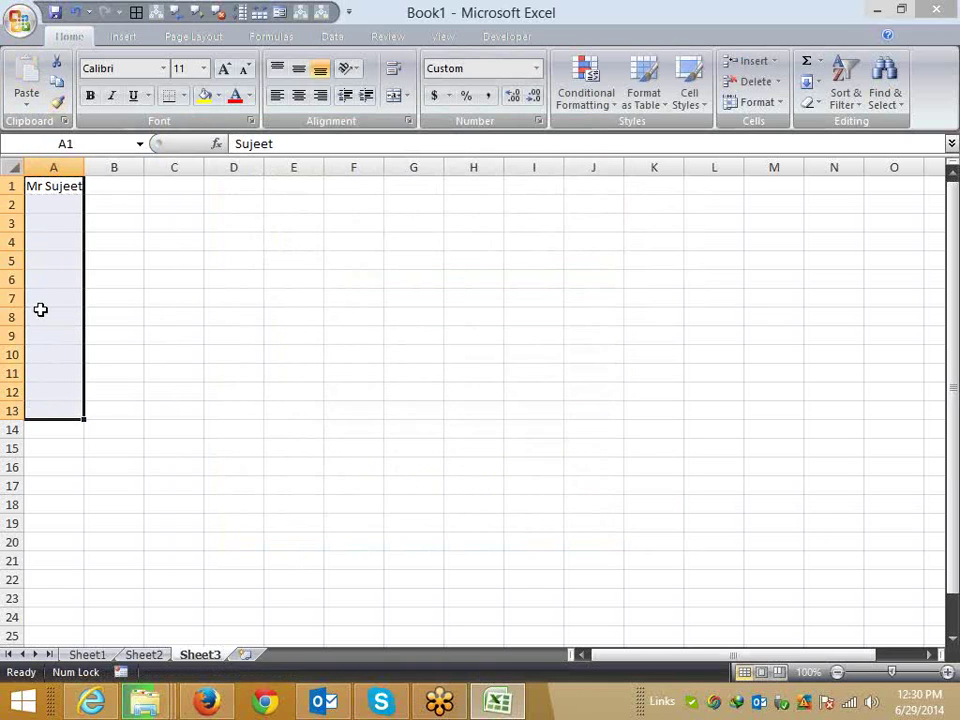
{"action": "key", "text": "Down"}
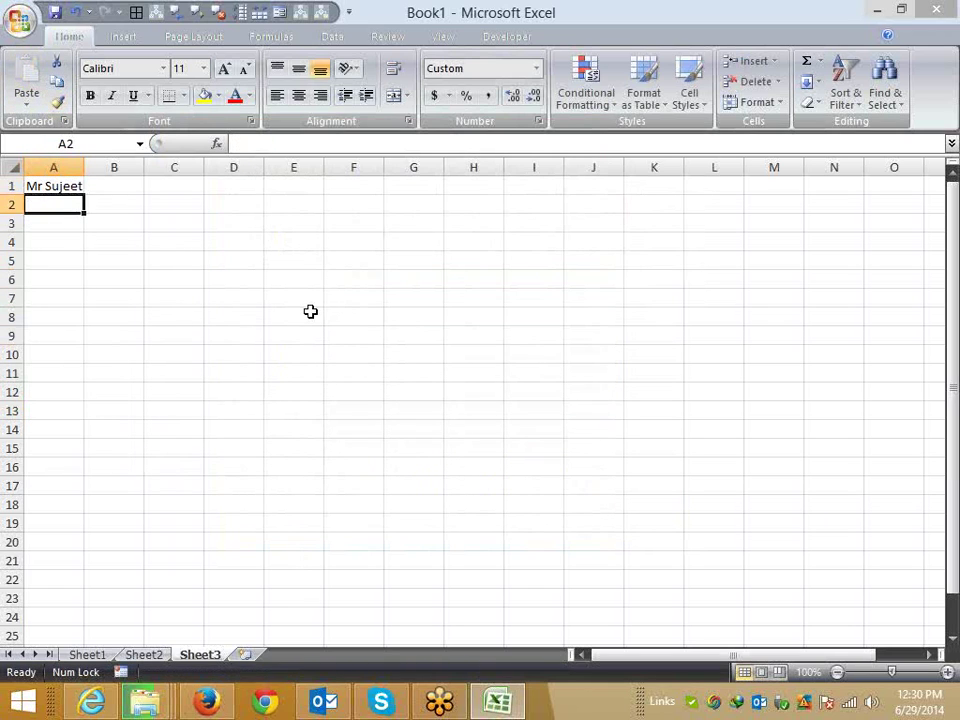
Enter two more first names in A2 and A3
{"action": "type", "text": "I"}
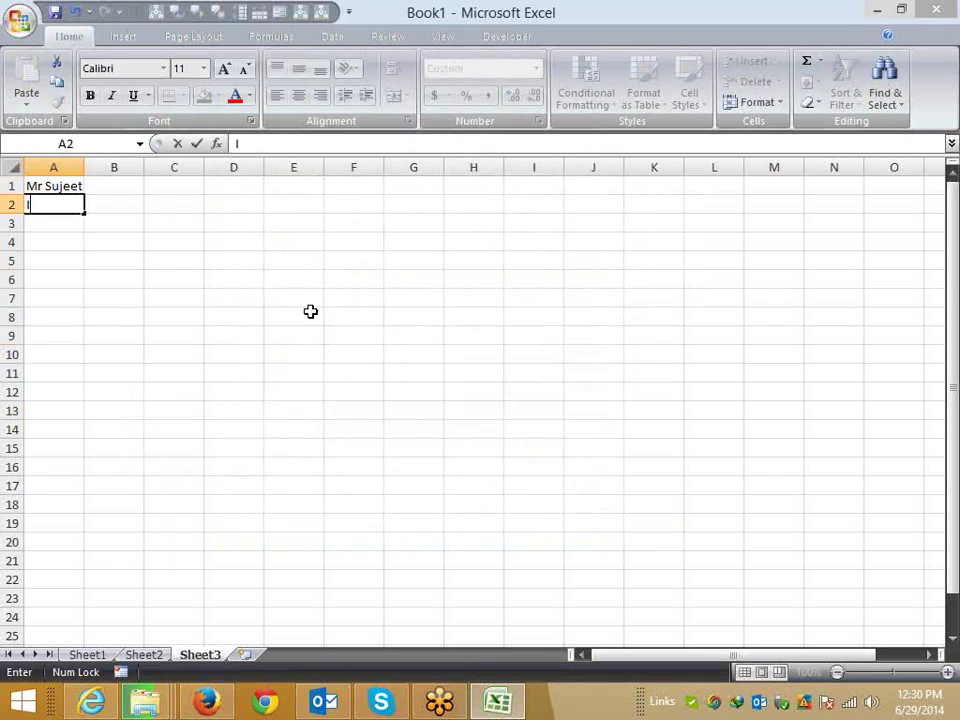
{"action": "type", "text": "nder"}
{"action": "key", "text": "Return"}
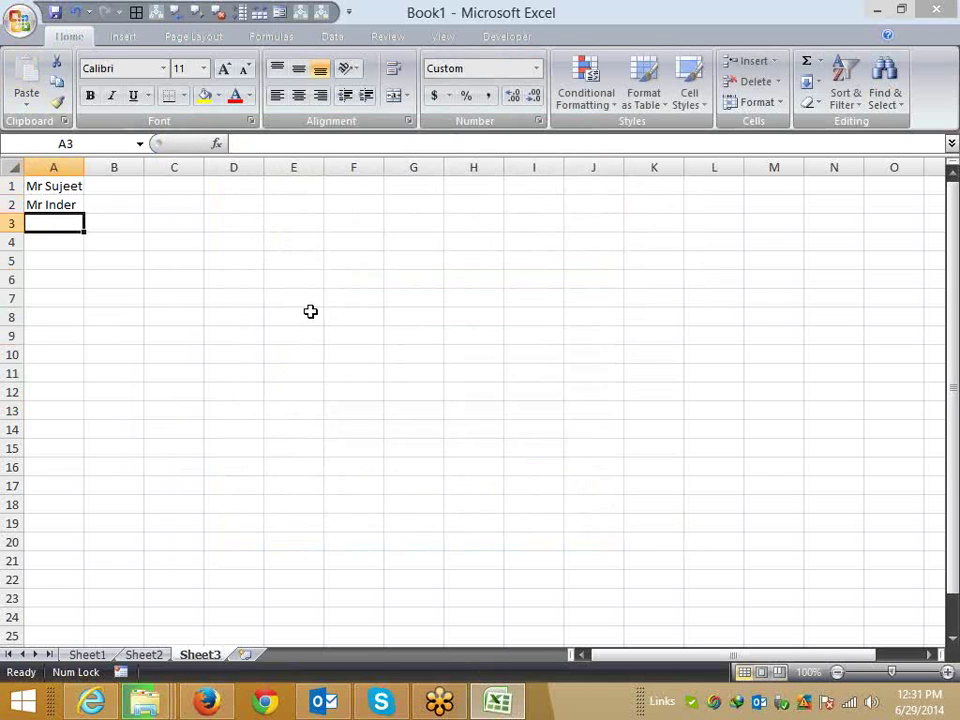
{"action": "type", "text": "Ne"}
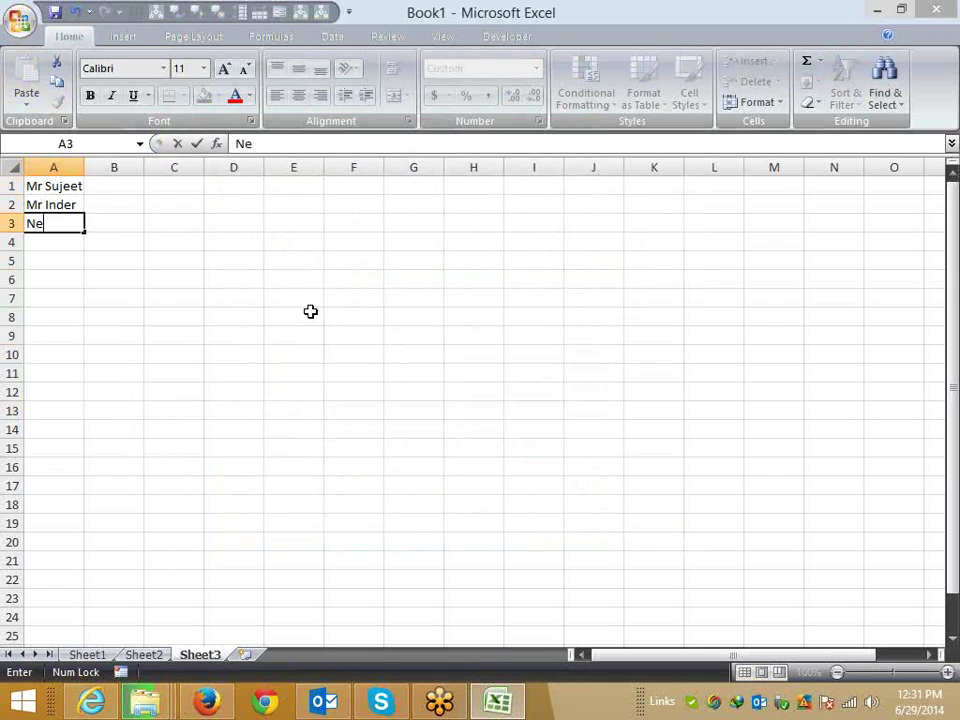
{"action": "type", "text": "rr"}
{"action": "key", "text": "BackSpace"}
{"action": "key", "text": "BackSpace"}
{"action": "type", "text": "e"}
{"action": "type", "text": "raj"}
{"action": "key", "text": "Return"}
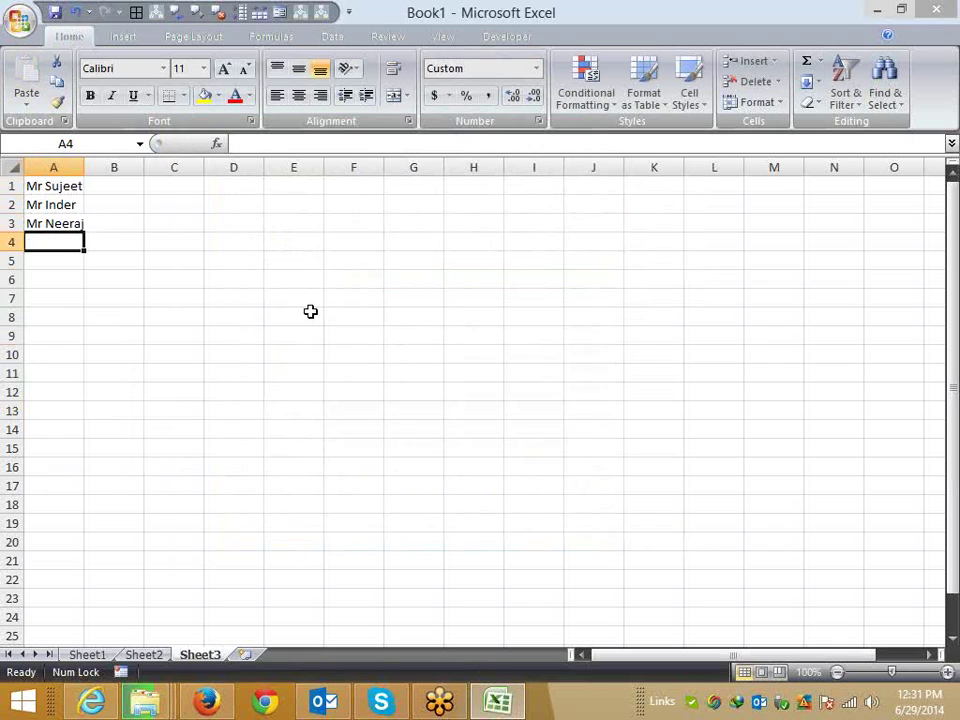
{"action": "left_click", "coordinate": [55, 188]}
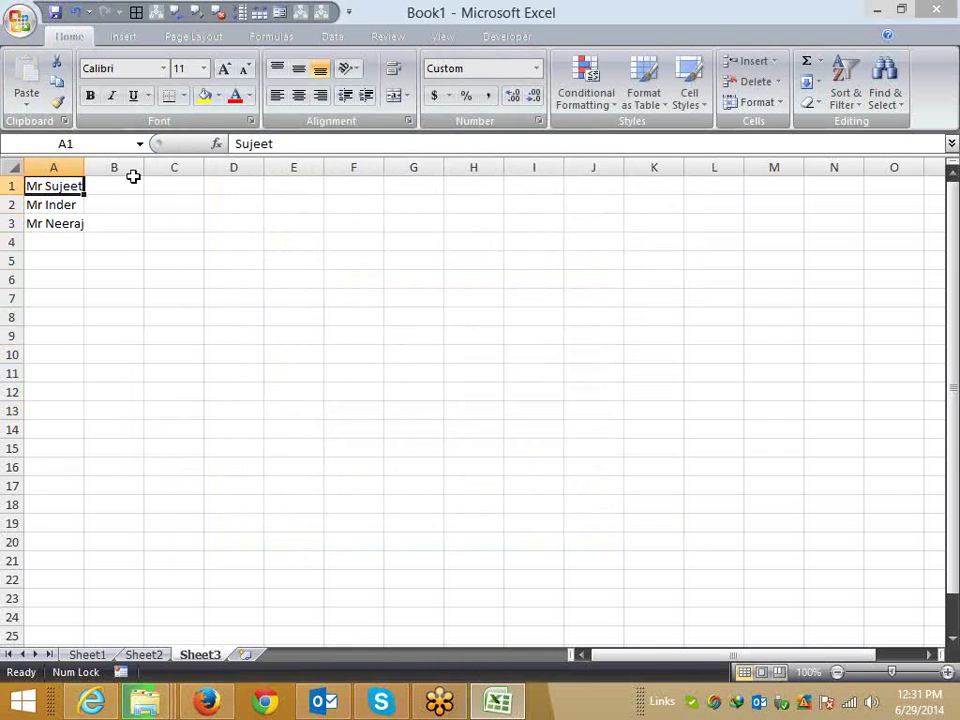
{"action": "left_click", "coordinate": [539, 121]}
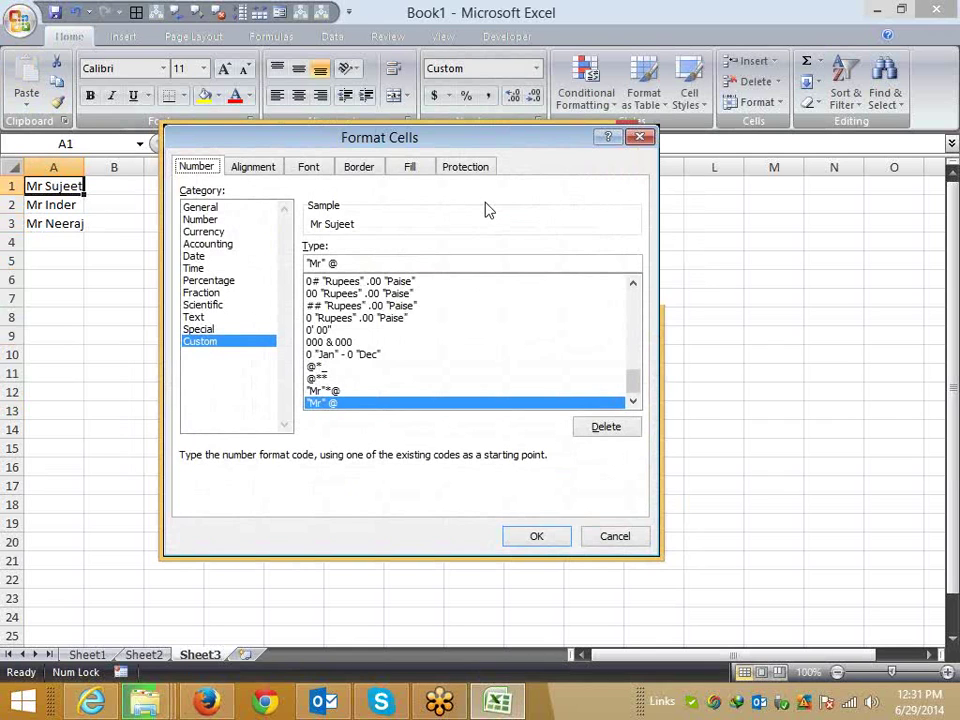
{"action": "key", "text": "Return"}
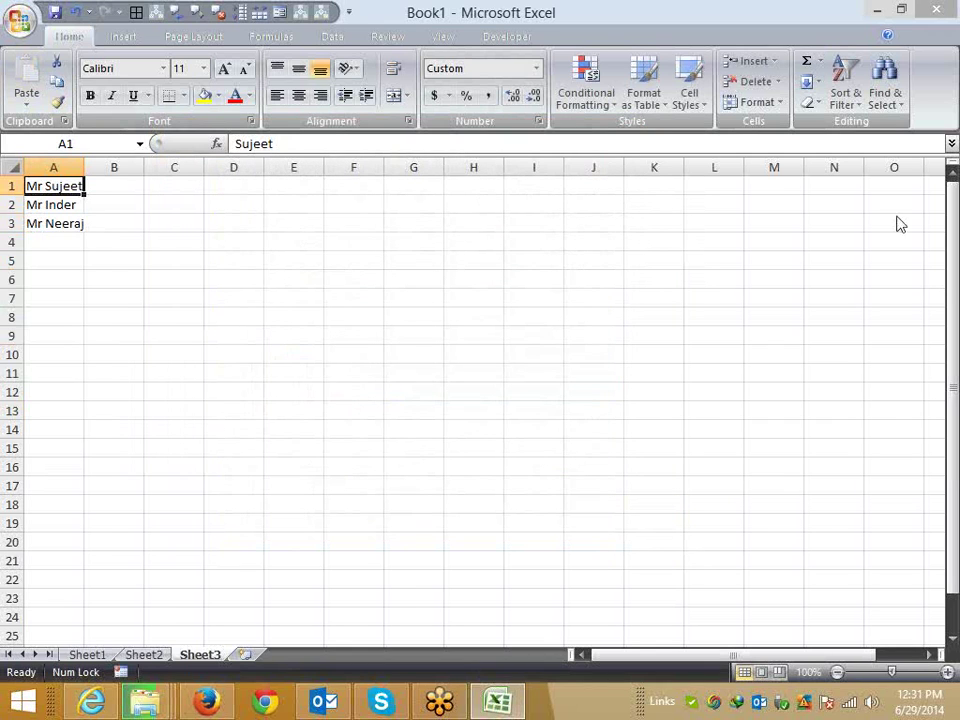
Highlight the help page's digit placeholder examples: ####.#, #.000 and ???.???
{"action": "key", "text": "alt+Tab"}
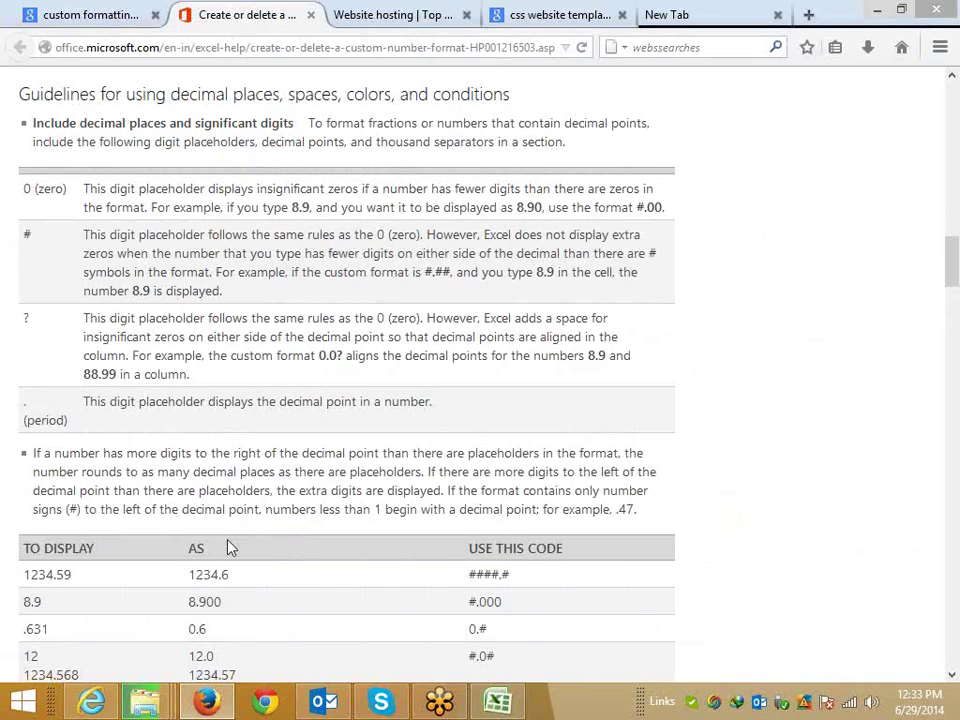
{"action": "scroll", "coordinate": [229, 546], "scroll_direction": "down", "scroll_amount": 5}
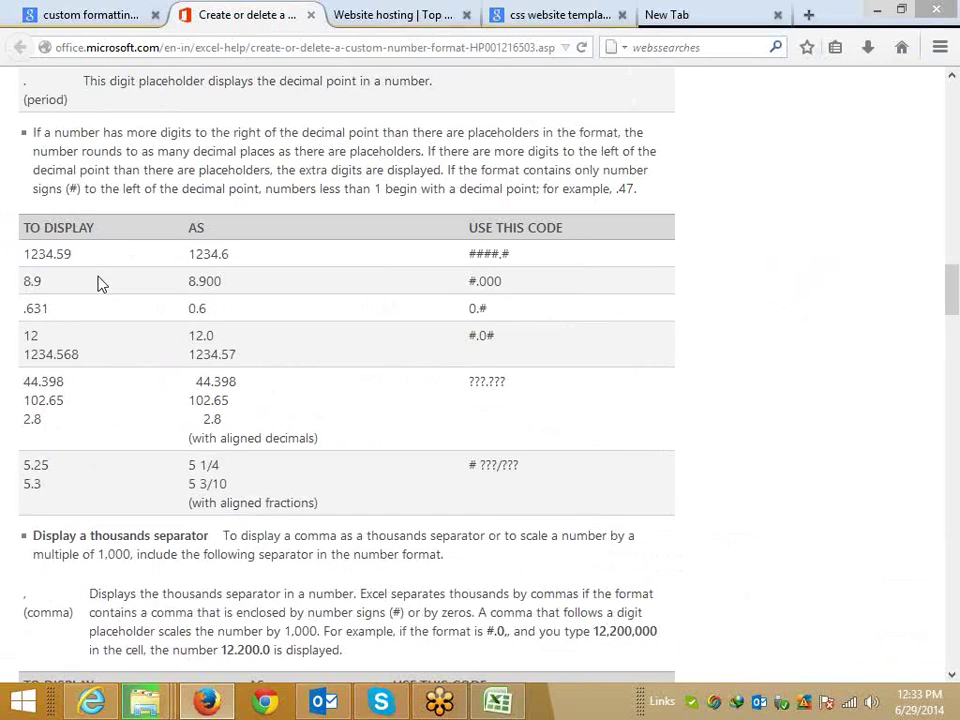
{"action": "double_click", "coordinate": [44, 256]}
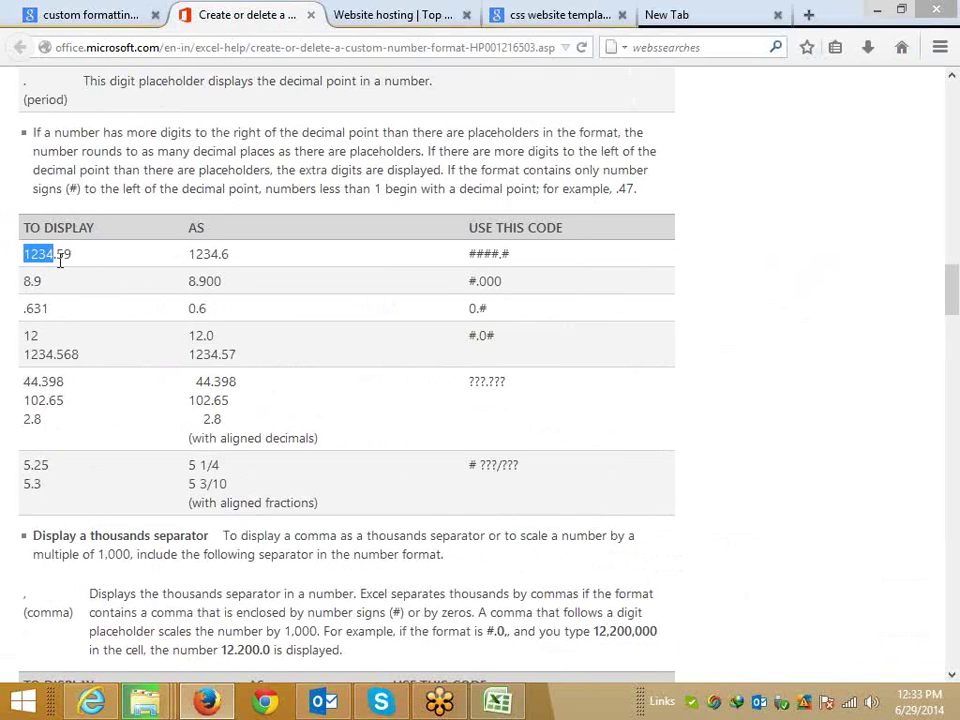
{"action": "left_click", "coordinate": [171, 268]}
{"action": "double_click", "coordinate": [205, 255]}
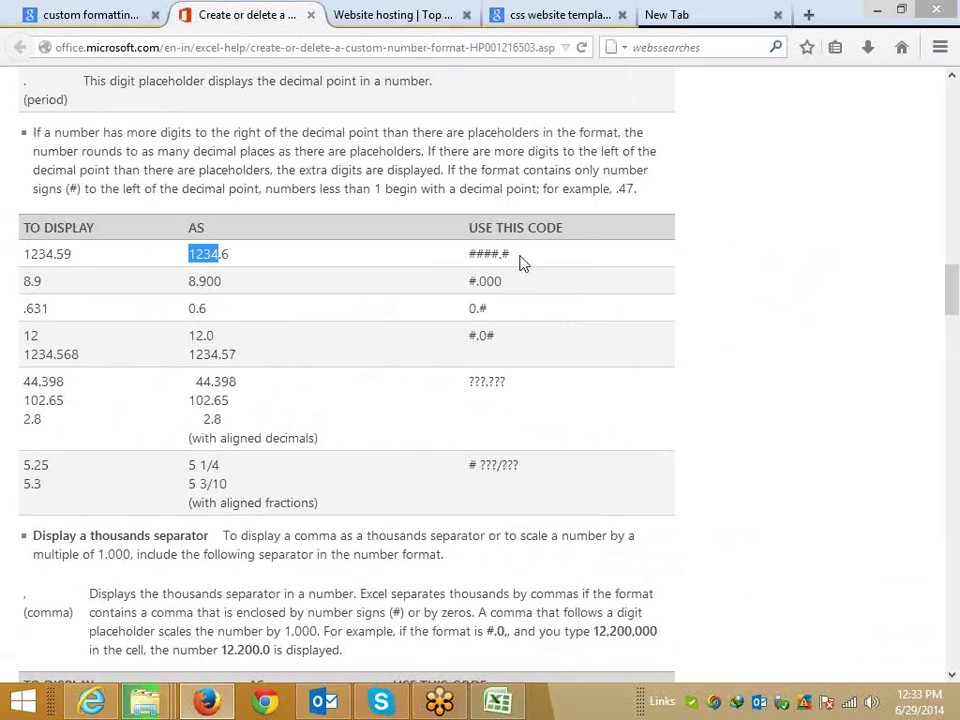
{"action": "left_click_drag", "start_coordinate": [520, 262], "coordinate": [472, 260]}
{"action": "left_click_drag", "start_coordinate": [33, 281], "coordinate": [41, 281]}
{"action": "left_click_drag", "start_coordinate": [468, 281], "coordinate": [477, 281]}
{"action": "left_click_drag", "start_coordinate": [196, 381], "coordinate": [211, 381]}
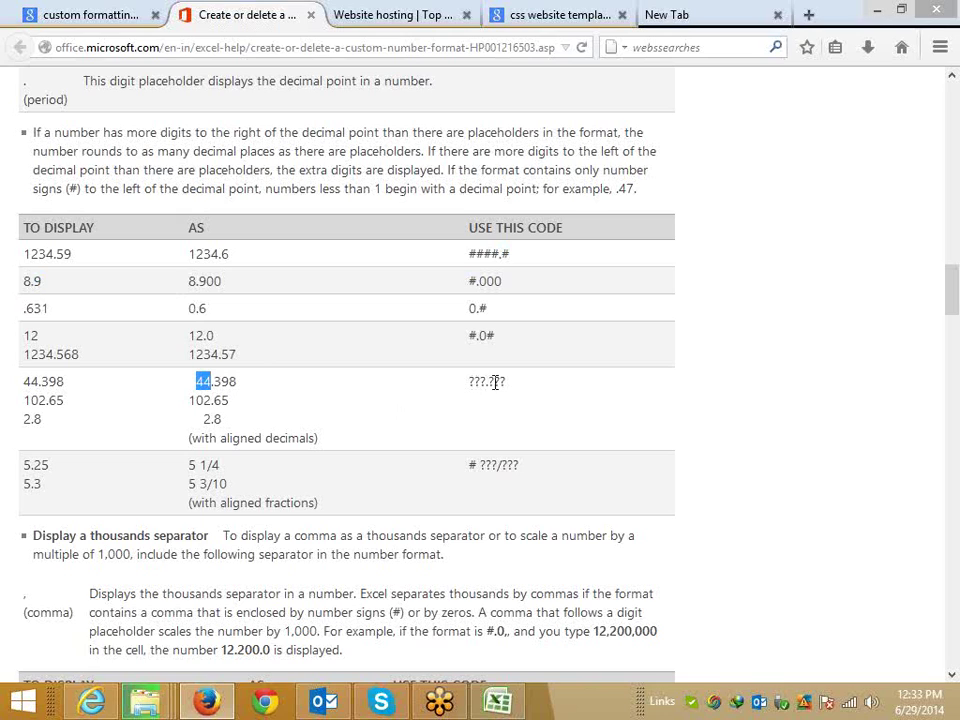
{"action": "left_click_drag", "start_coordinate": [493, 381], "coordinate": [530, 398]}
{"action": "mouse_move", "coordinate": [497, 701]}
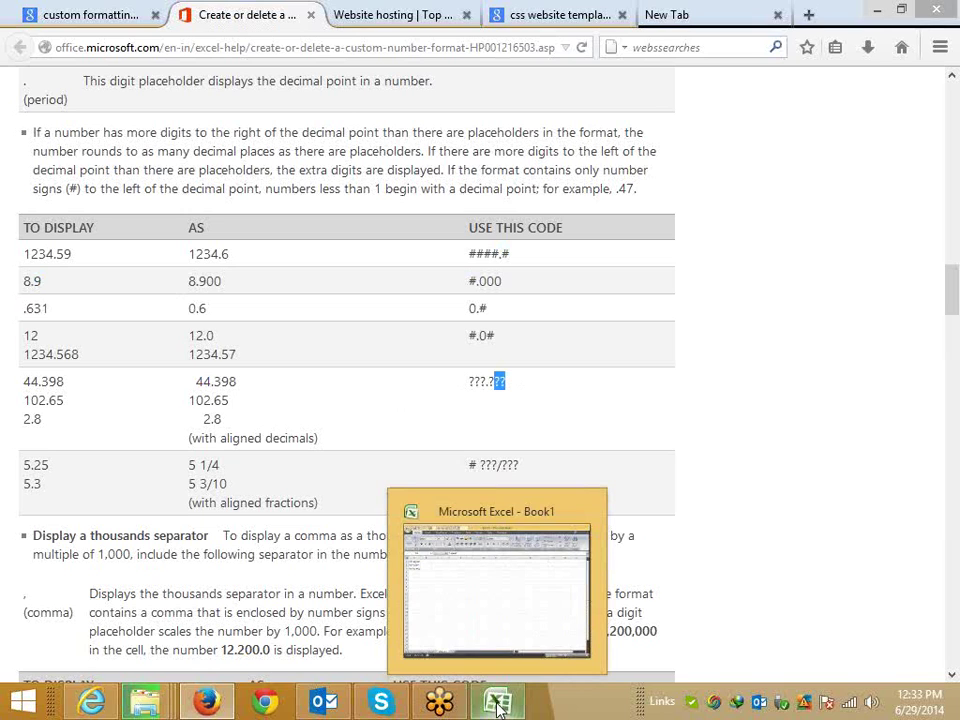
{"action": "mouse_move", "coordinate": [496, 590]}
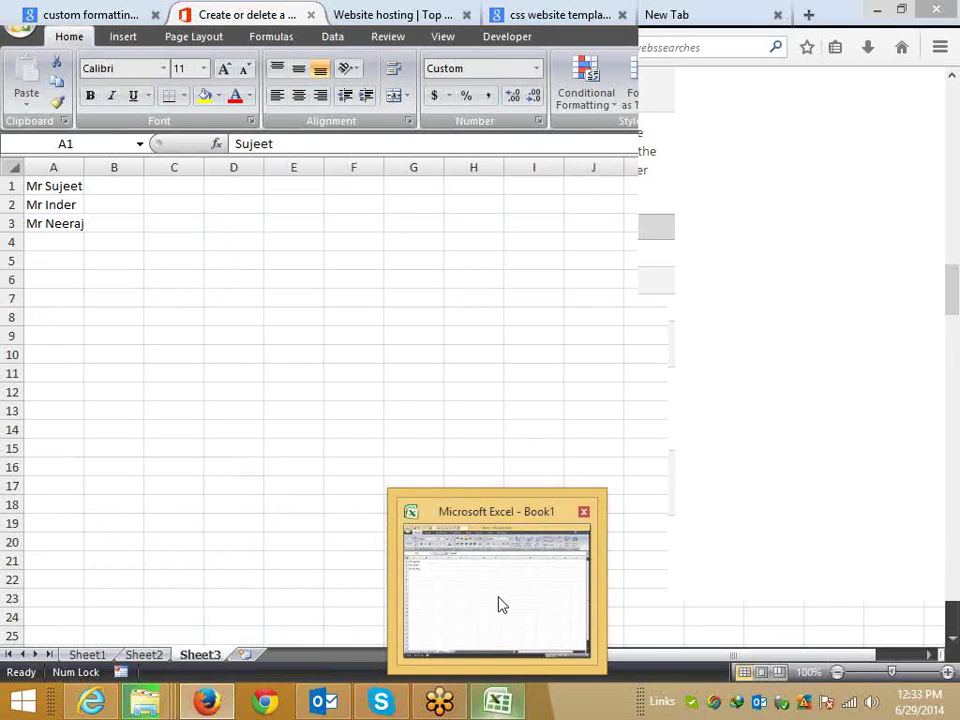
Switch back to Excel's Sheet3 and select cell D5
{"action": "left_click", "coordinate": [502, 604]}
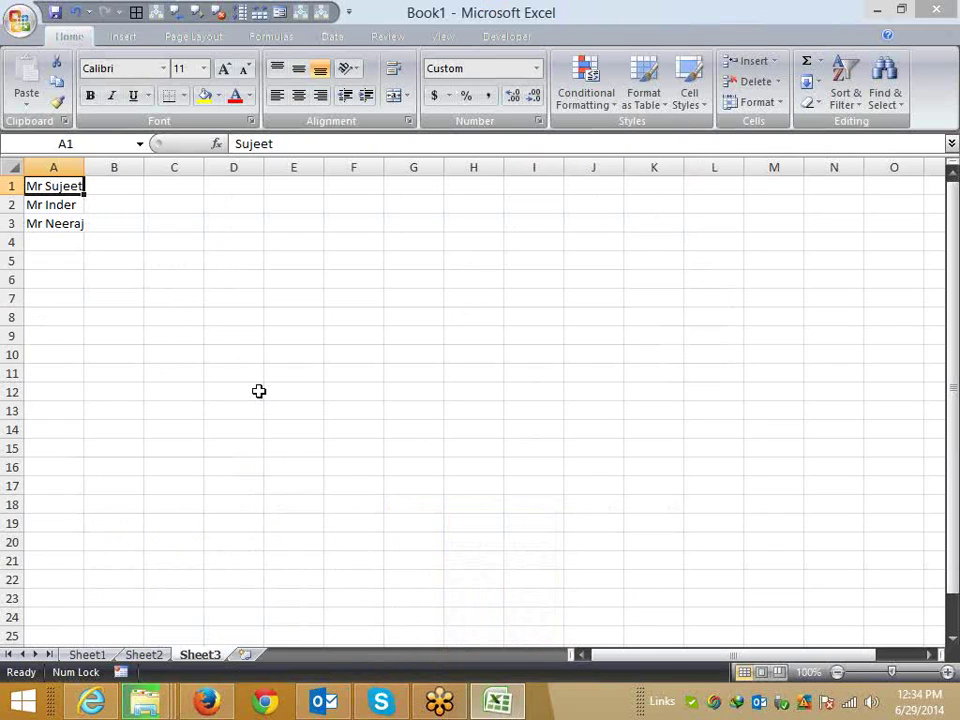
{"action": "left_click", "coordinate": [216, 268]}
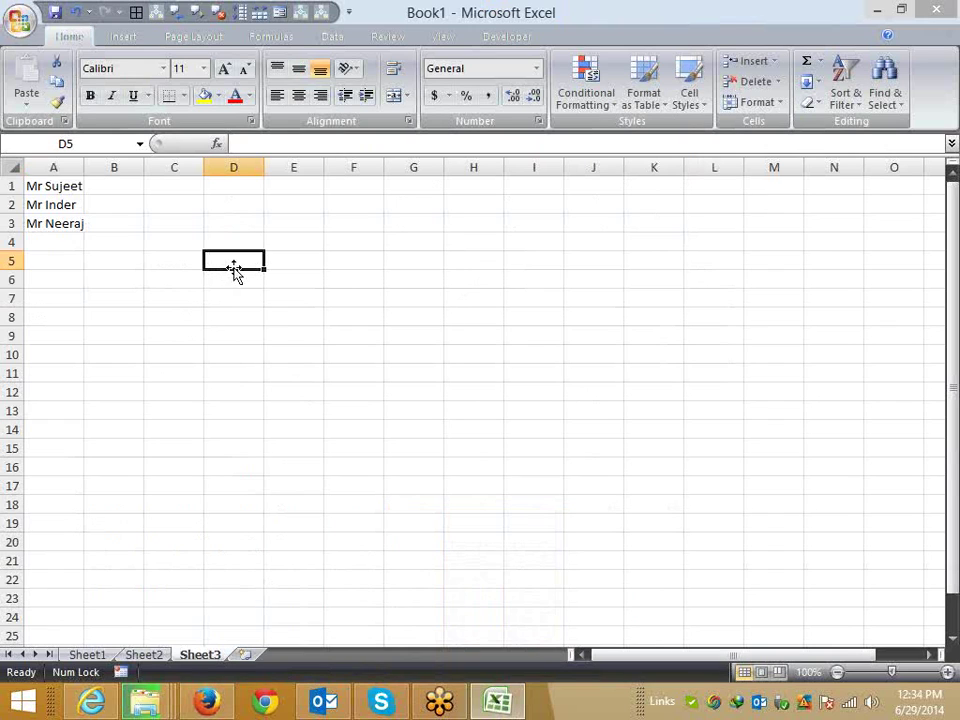
Give D5 the custom number format 0.???
{"action": "right_click", "coordinate": [233, 262]}
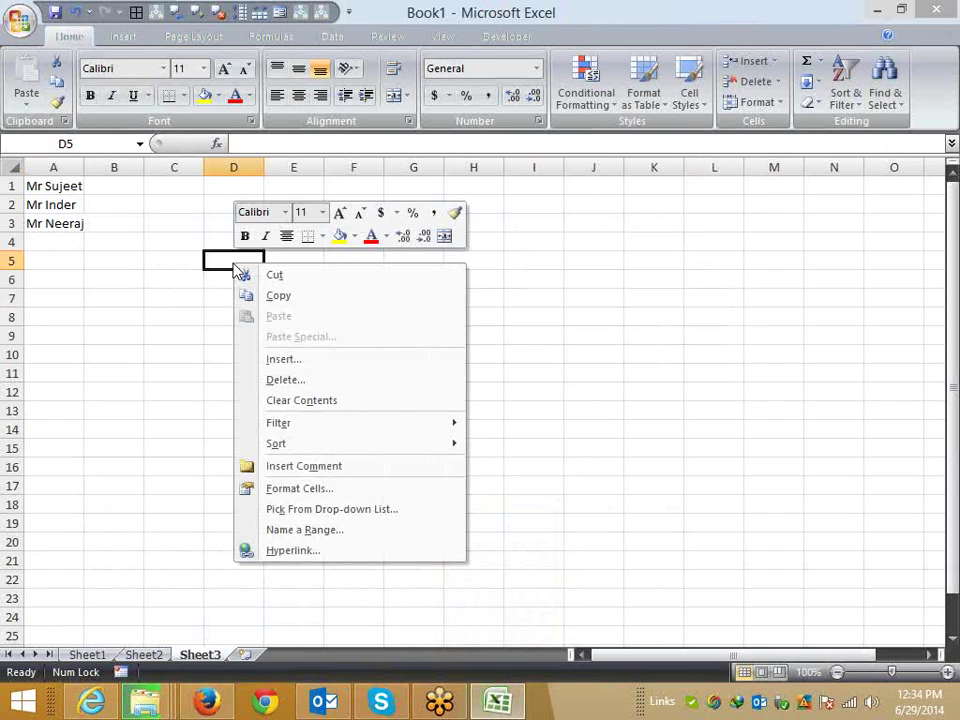
{"action": "left_click", "coordinate": [285, 488]}
{"action": "left_click", "coordinate": [80, 468]}
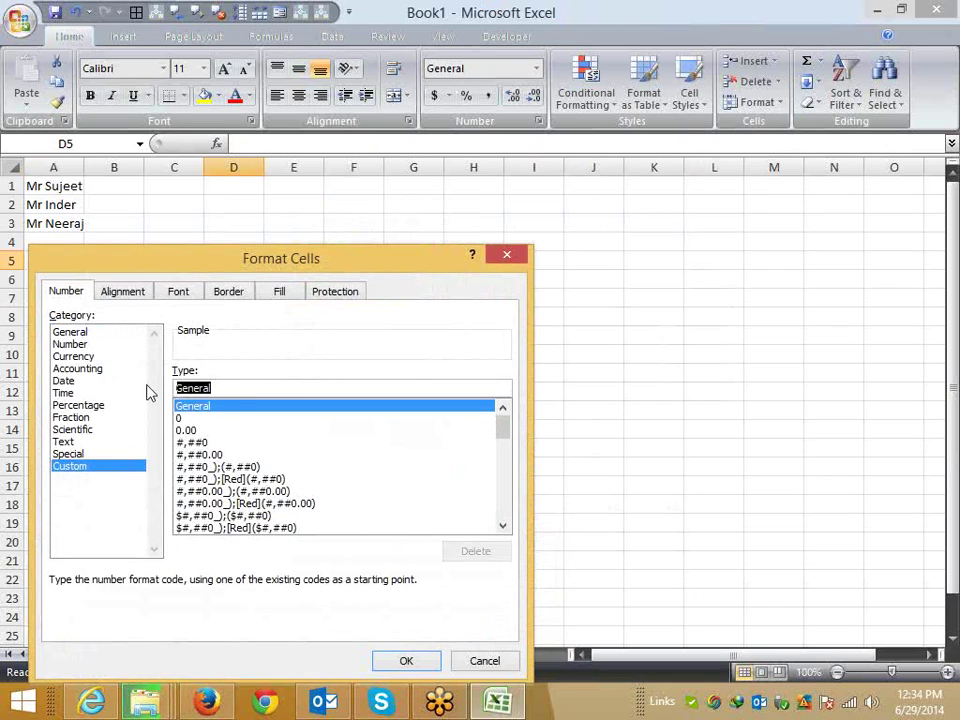
{"action": "type", "text": "0.??"}
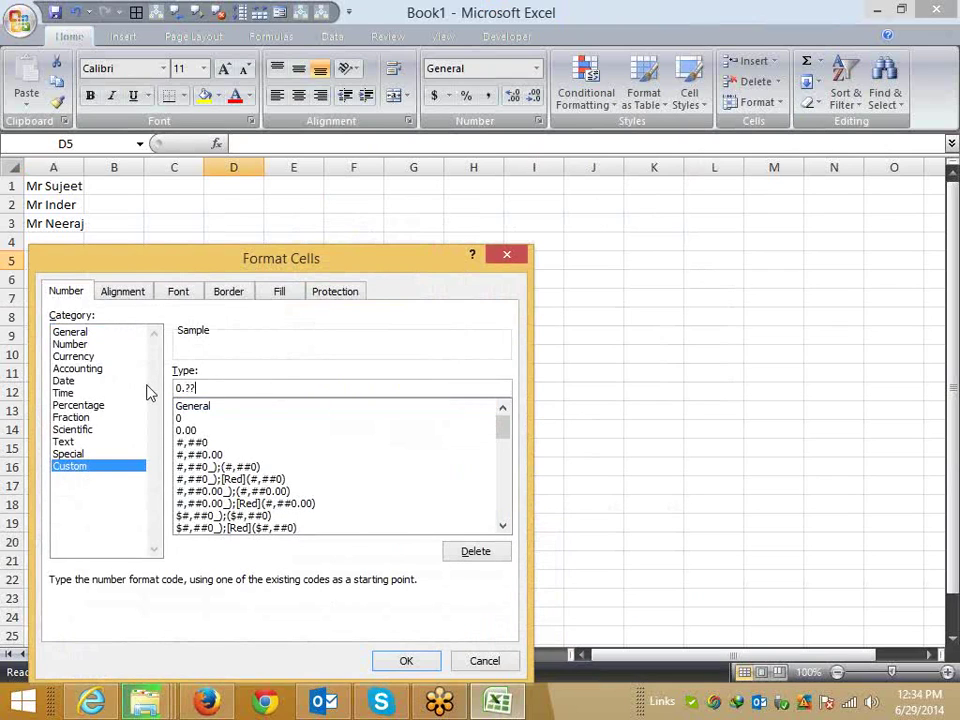
{"action": "type", "text": "?"}
{"action": "key", "text": "Return"}
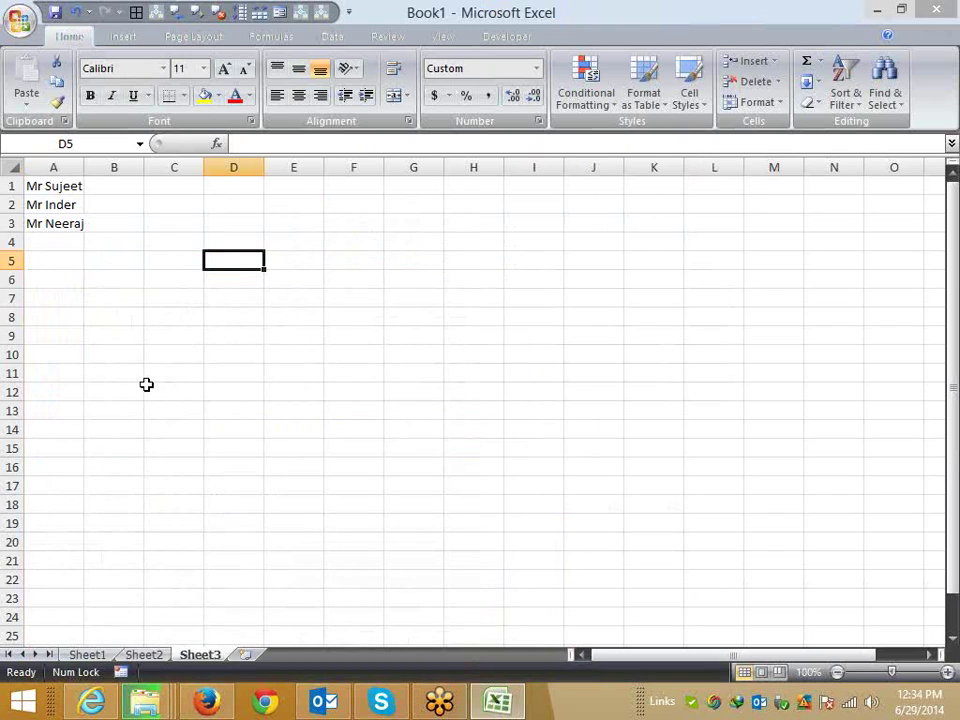
Enter 3.365 in both D5 and E5
{"action": "key", "text": "Right"}
{"action": "key", "text": "Left"}
{"action": "type", "text": "3"}
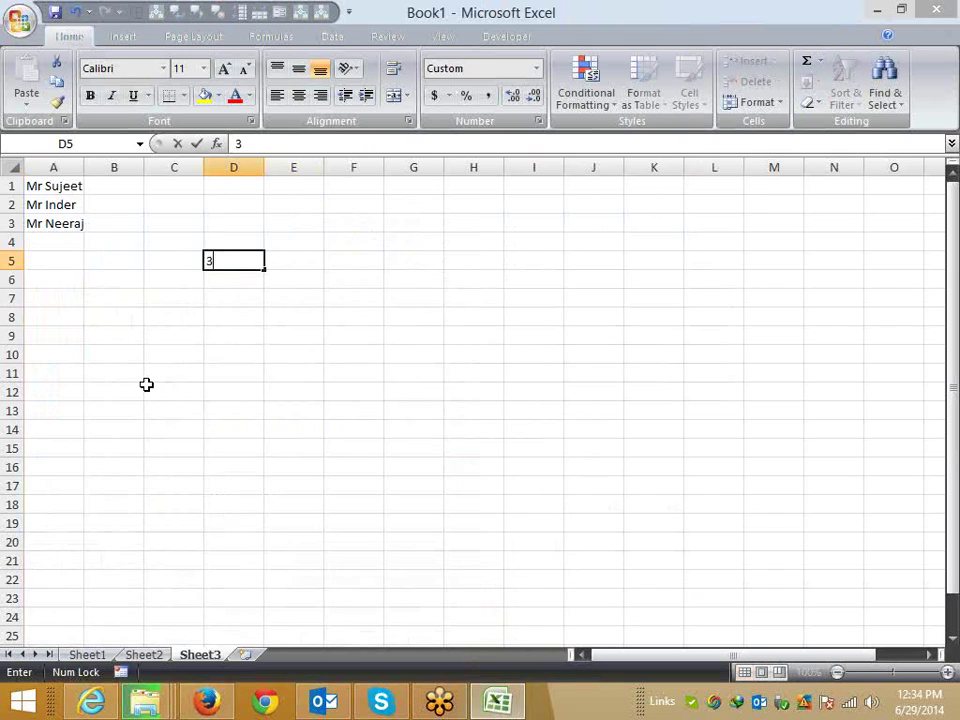
{"action": "type", "text": ".365"}
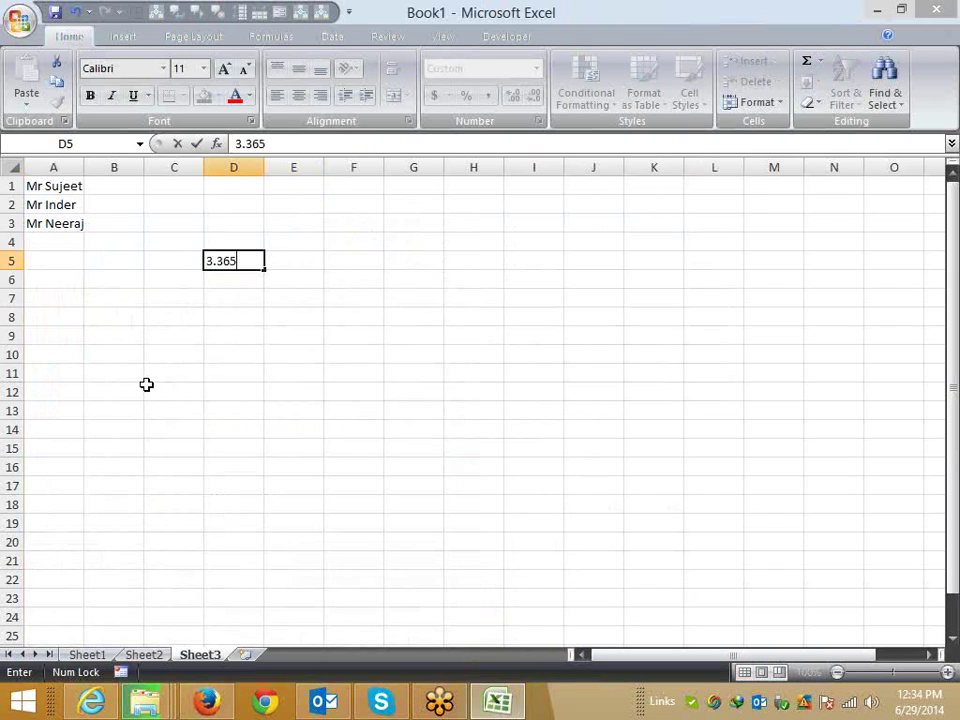
{"action": "key", "text": "Return"}
{"action": "key", "text": "Up"}
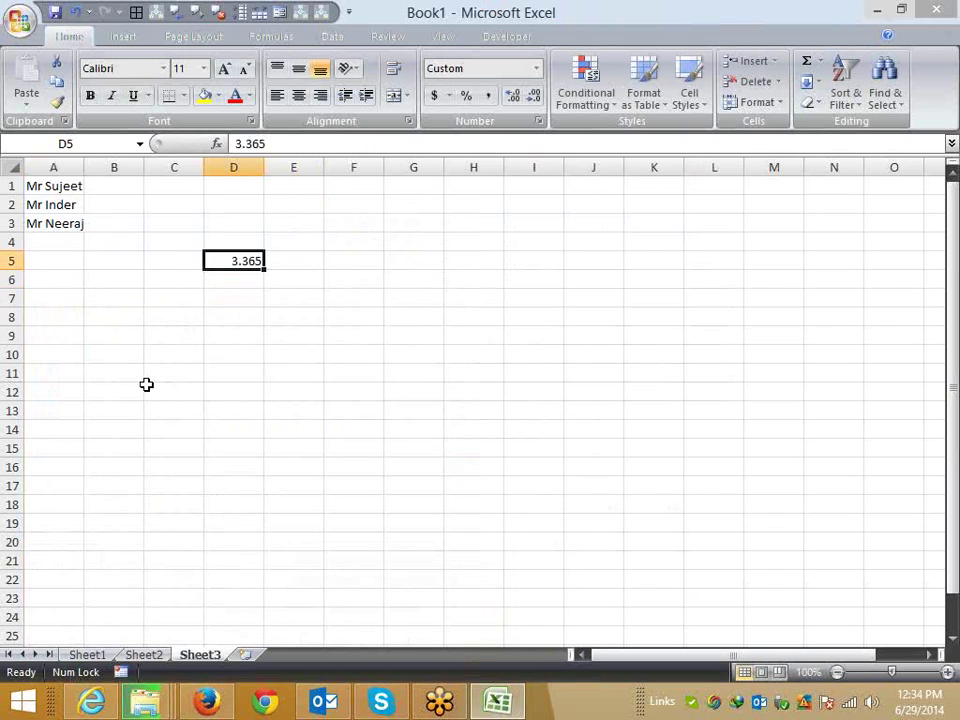
{"action": "key", "text": "Right"}
{"action": "type", "text": "3."}
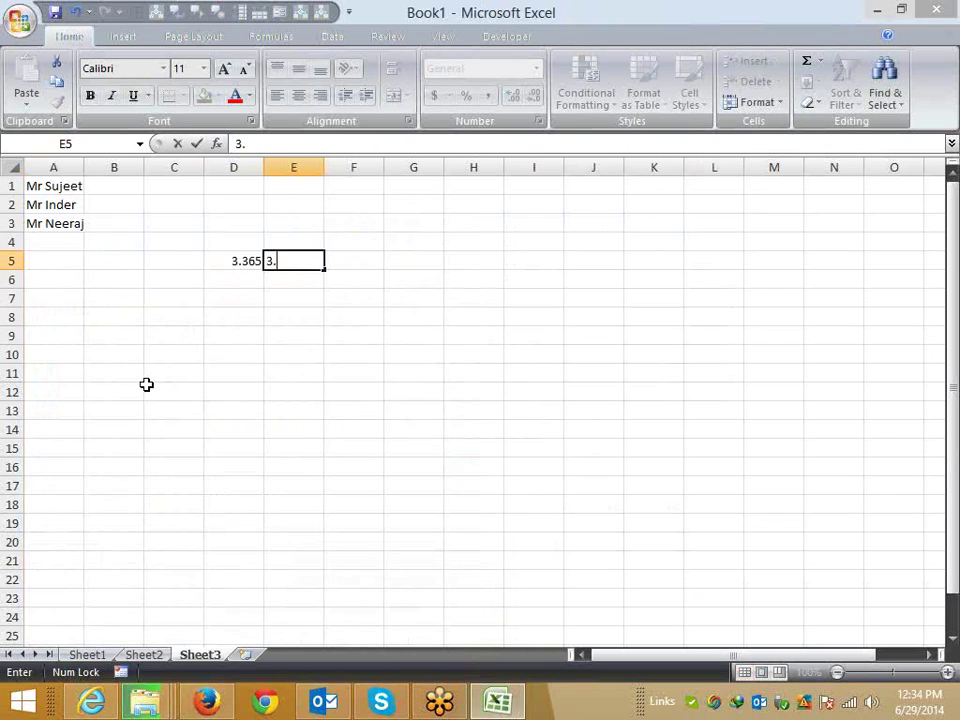
{"action": "type", "text": "6"}
{"action": "key", "text": "BackSpace"}
{"action": "type", "text": "365"}
{"action": "key", "text": "Return"}
{"action": "key", "text": "Up"}
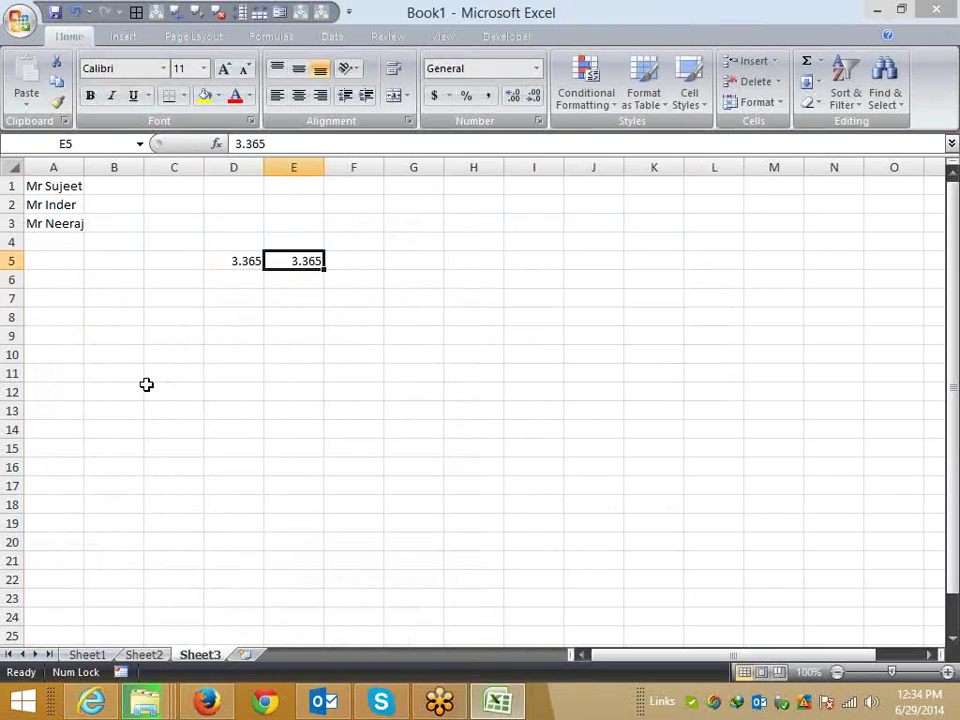
Give E5 the custom number format 0.000
{"action": "right_click", "coordinate": [294, 260]}
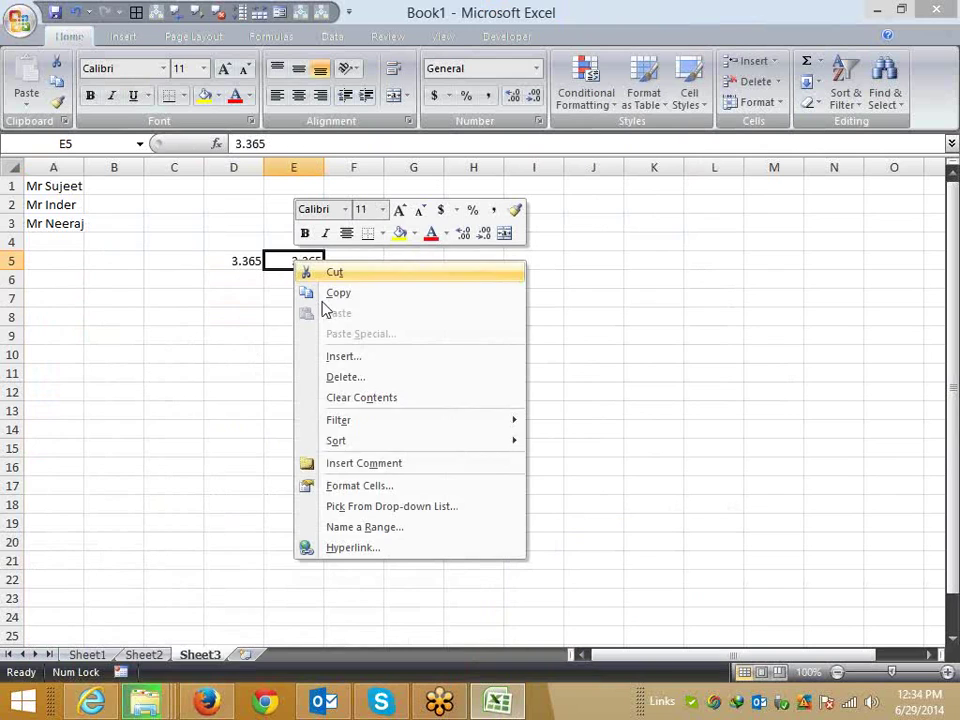
{"action": "left_click", "coordinate": [333, 488]}
{"action": "left_click", "coordinate": [130, 466]}
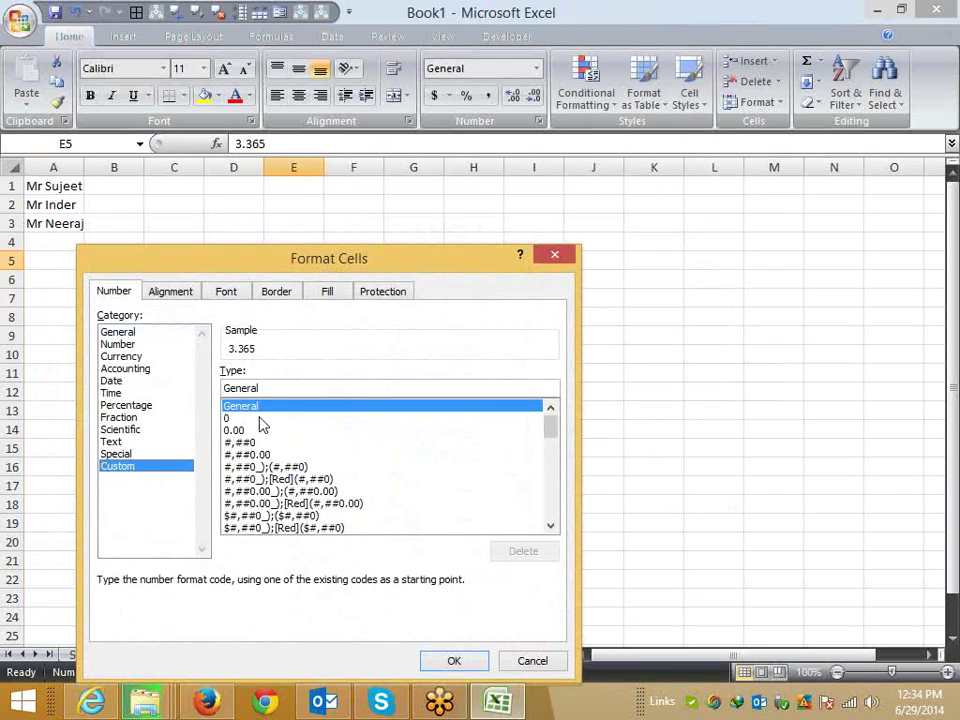
{"action": "key", "text": "shift+Tab"}
{"action": "type", "text": "0"}
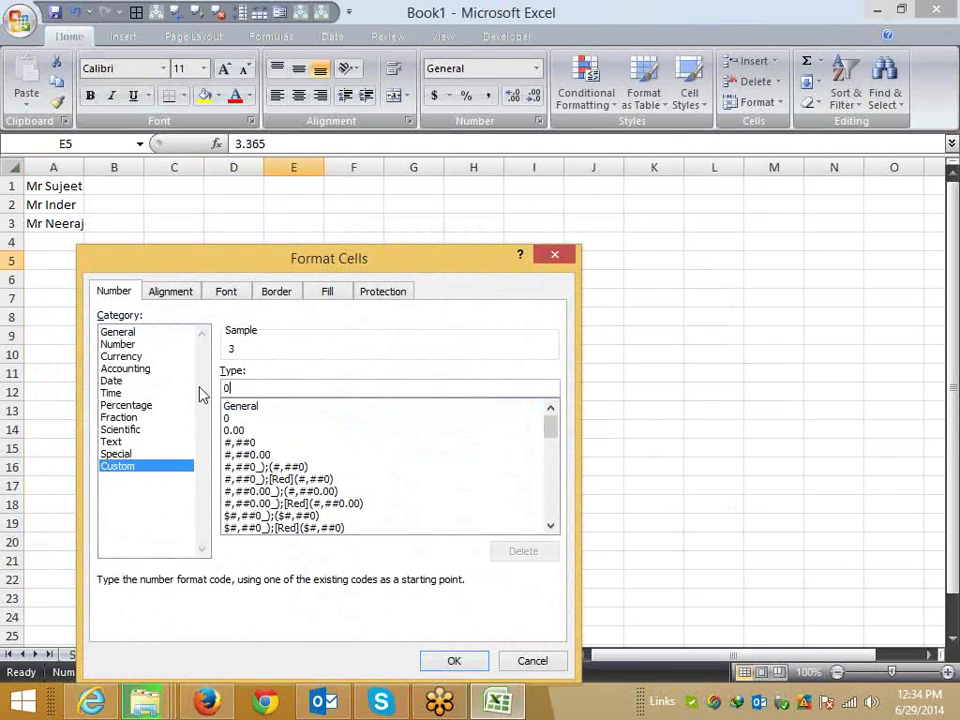
{"action": "type", "text": ".000"}
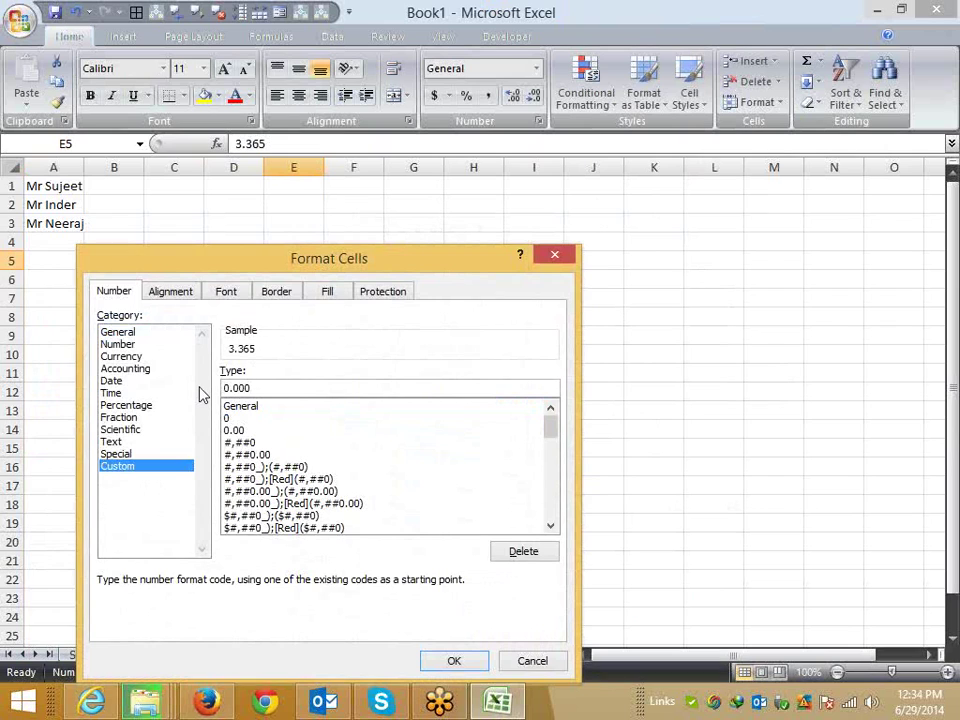
{"action": "key", "text": "Return"}
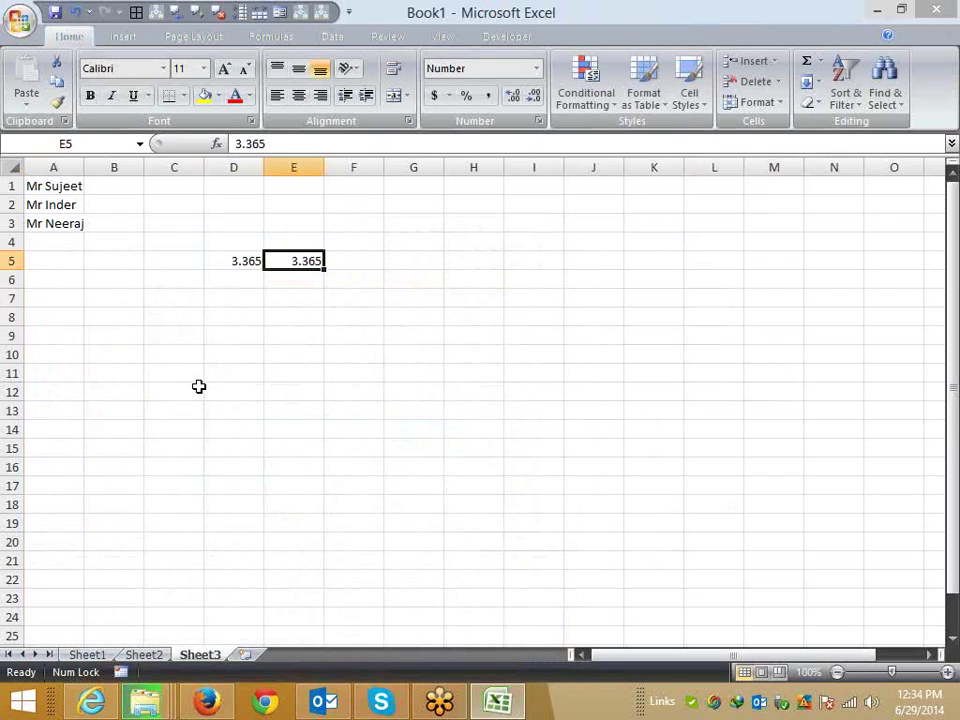
Enter 3.36 in E5 so it displays as 3.360
{"action": "type", "text": "3."}
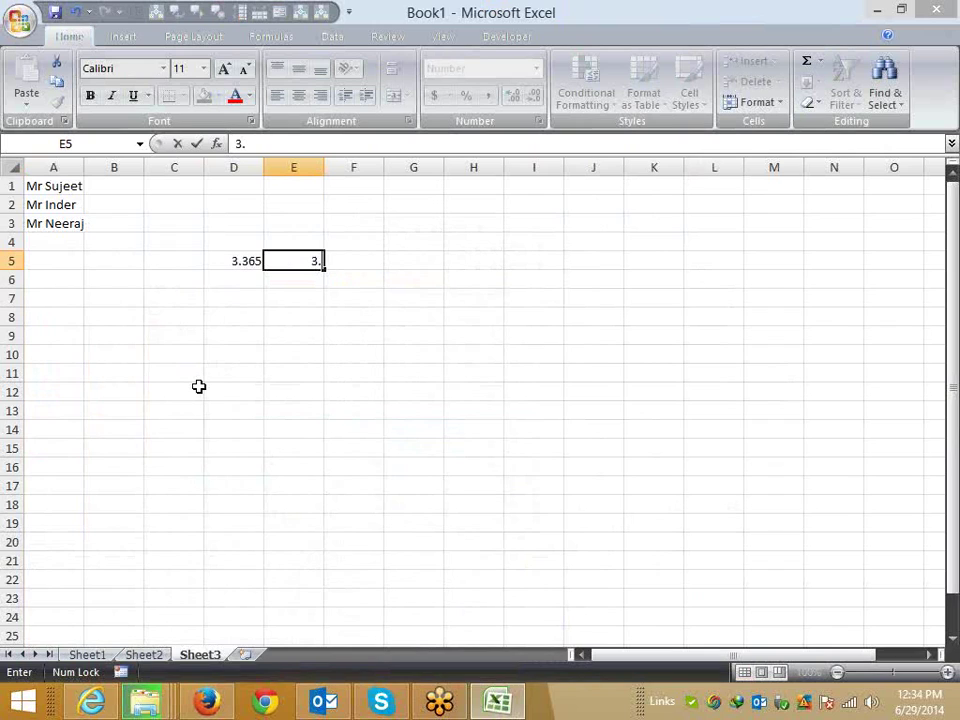
{"action": "type", "text": "36"}
{"action": "key", "text": "Return"}
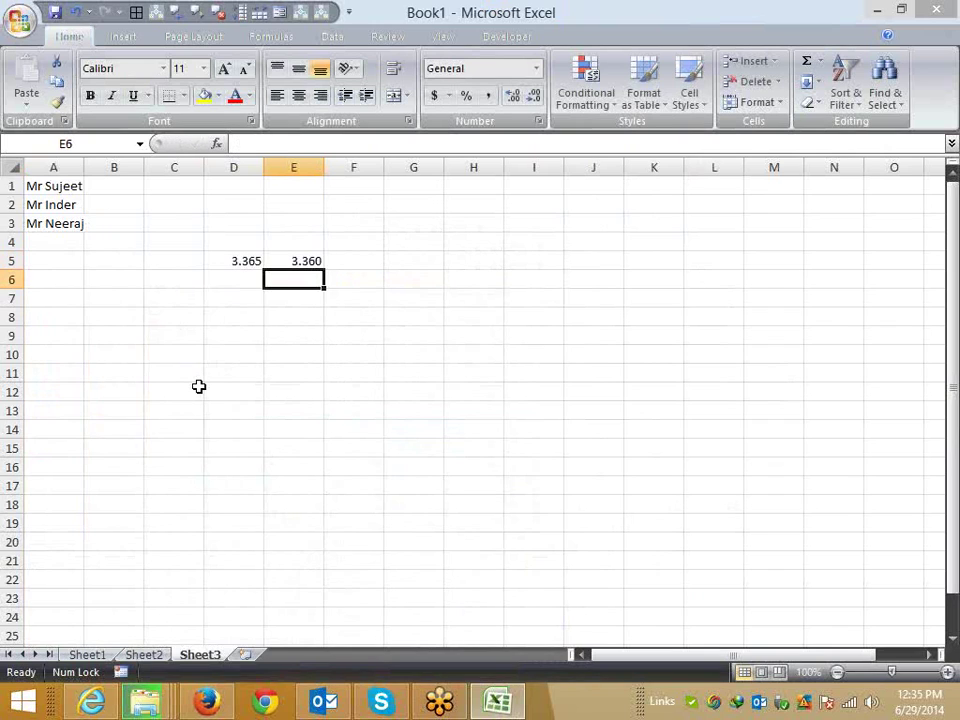
{"action": "key", "text": "Up"}
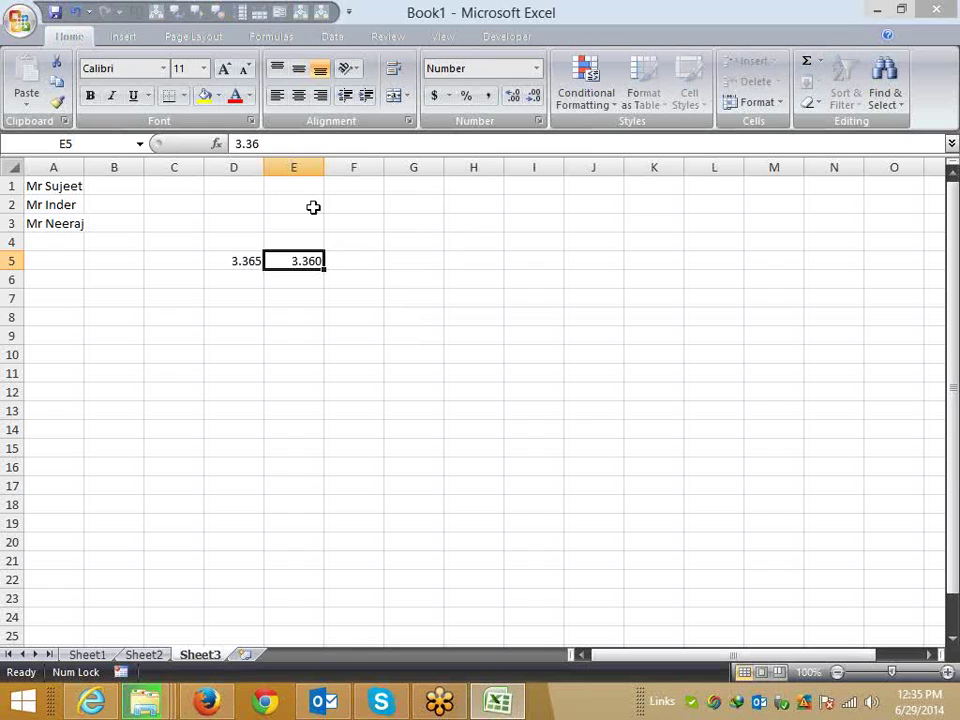
Enter 3.3 in E5 and in D5
{"action": "type", "text": "3.3"}
{"action": "key", "text": "Return"}
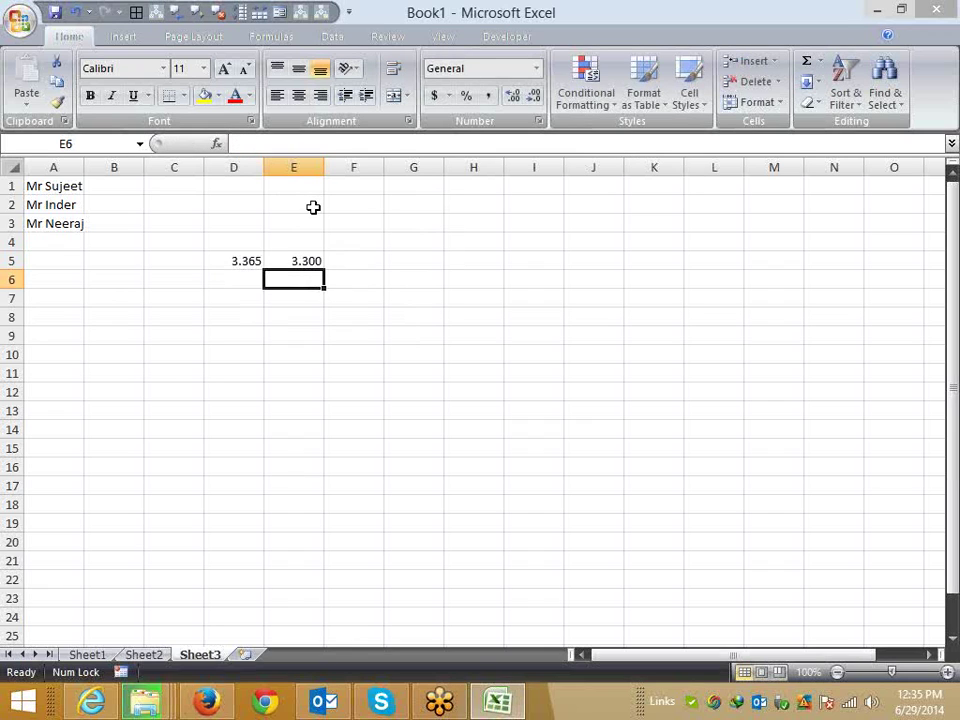
{"action": "key", "text": "Up"}
{"action": "key", "text": "Left"}
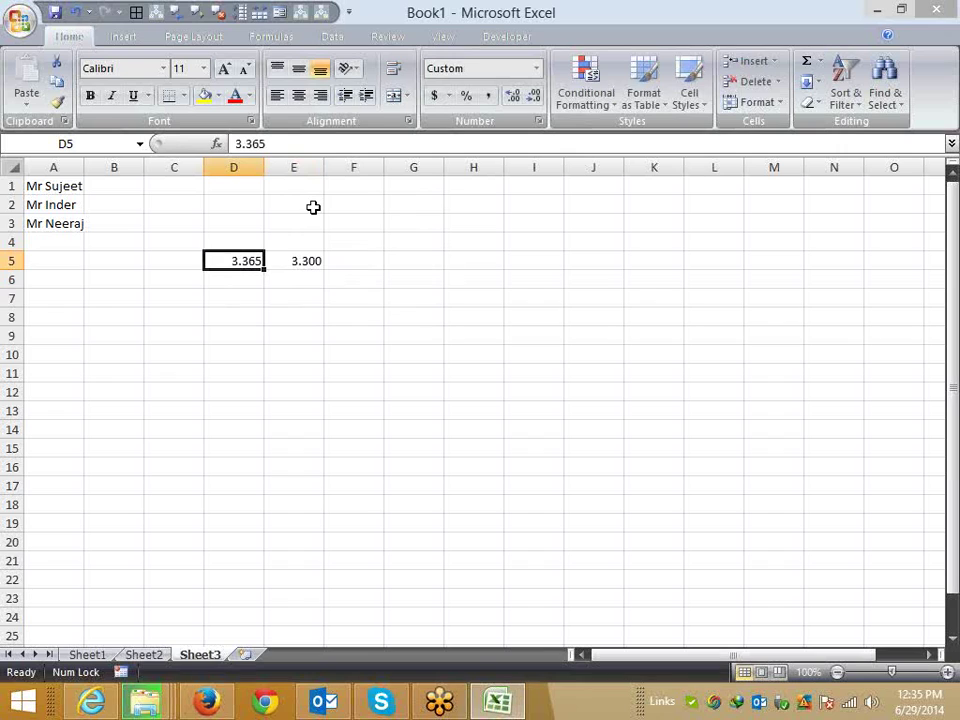
{"action": "type", "text": "3.3"}
{"action": "key", "text": "Return"}
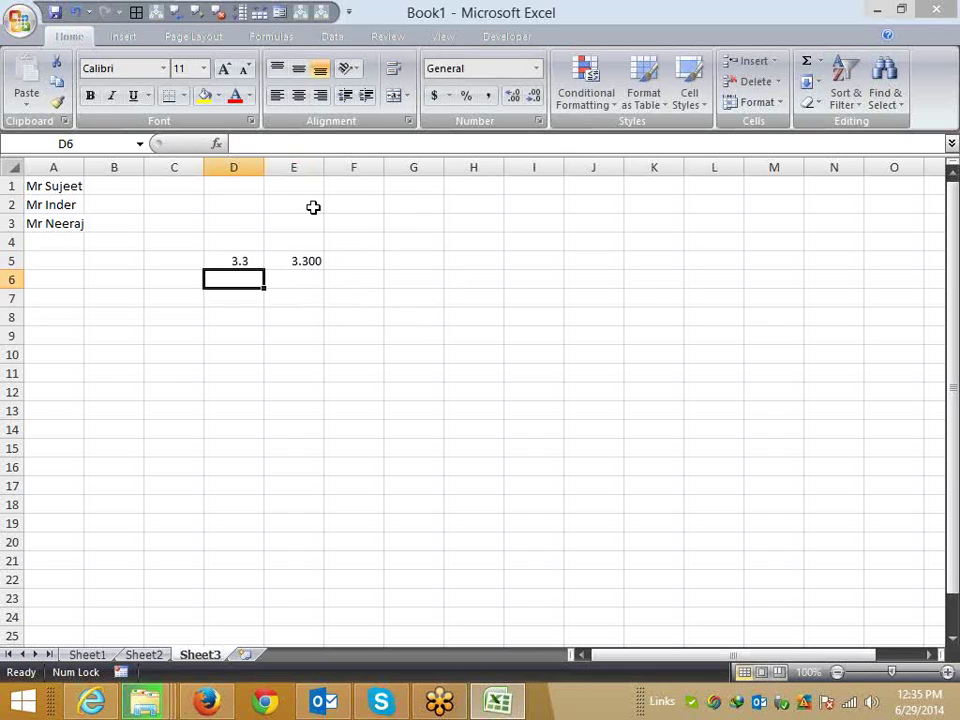
{"action": "key", "text": "Up"}
{"action": "key", "text": "Right"}
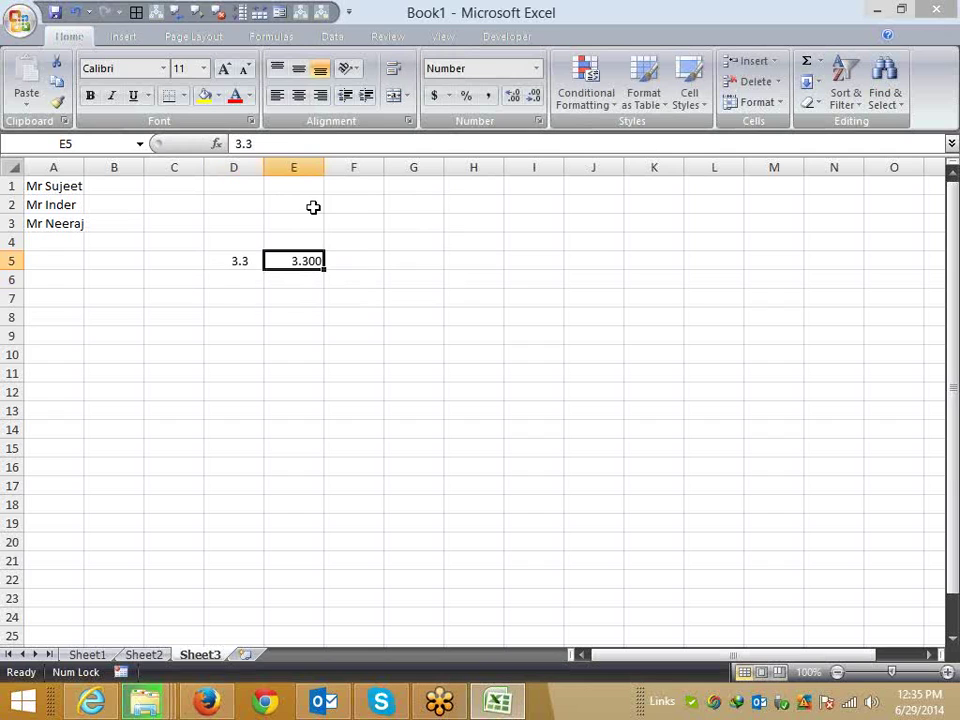
Give E5 the custom number format 0.### by replacing the trailing zeros of the code
{"action": "left_click", "coordinate": [408, 121]}
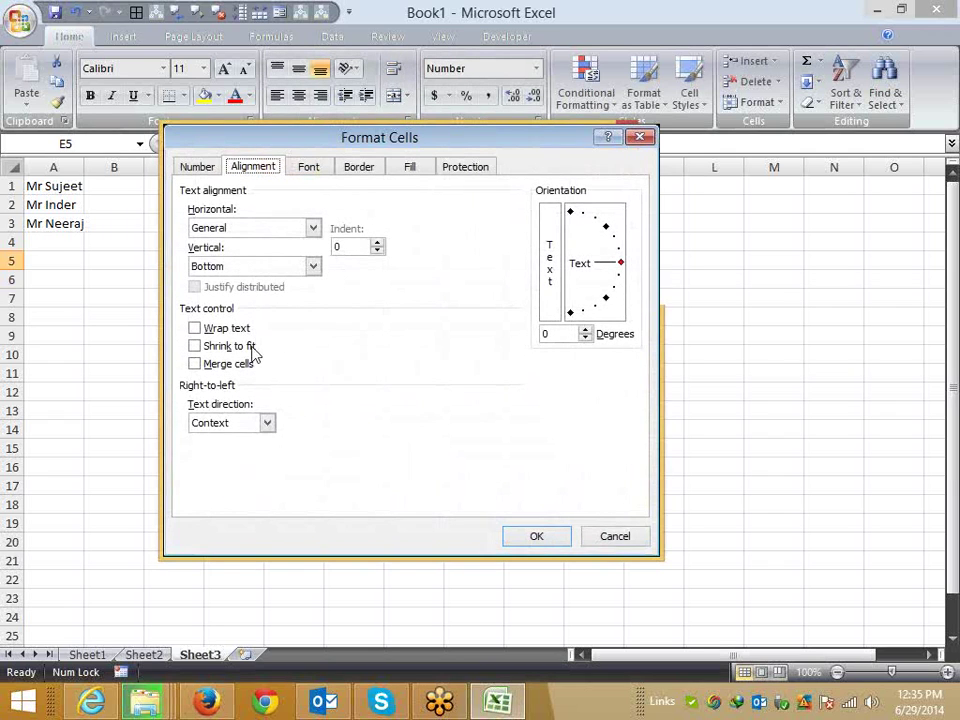
{"action": "left_click", "coordinate": [196, 168]}
{"action": "left_click", "coordinate": [205, 341]}
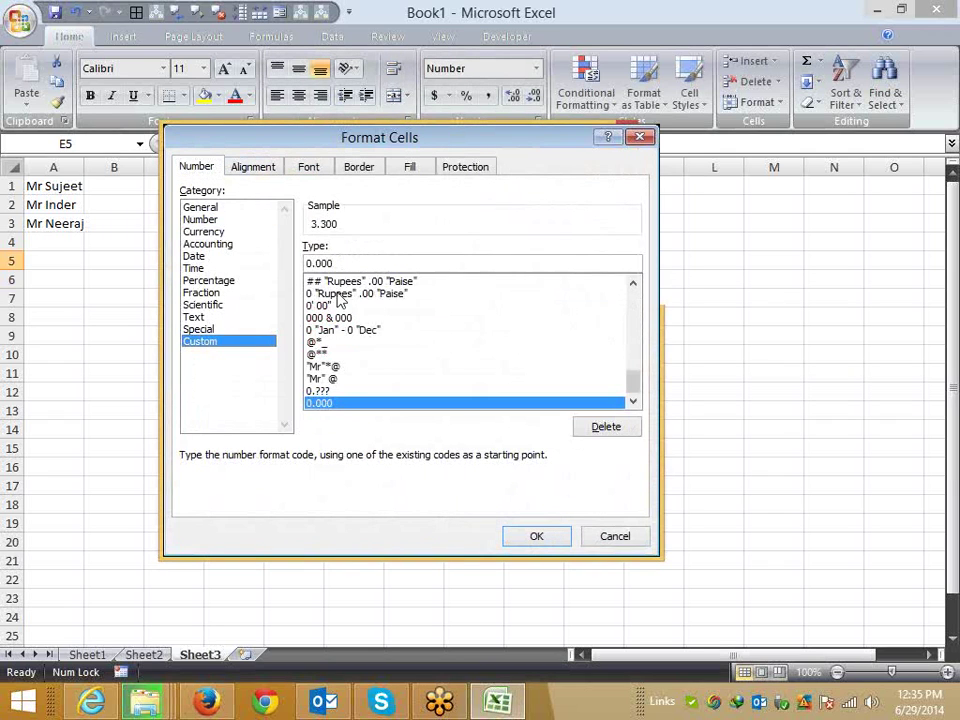
{"action": "left_click_drag", "start_coordinate": [335, 262], "coordinate": [317, 262]}
{"action": "type", "text": "##"}
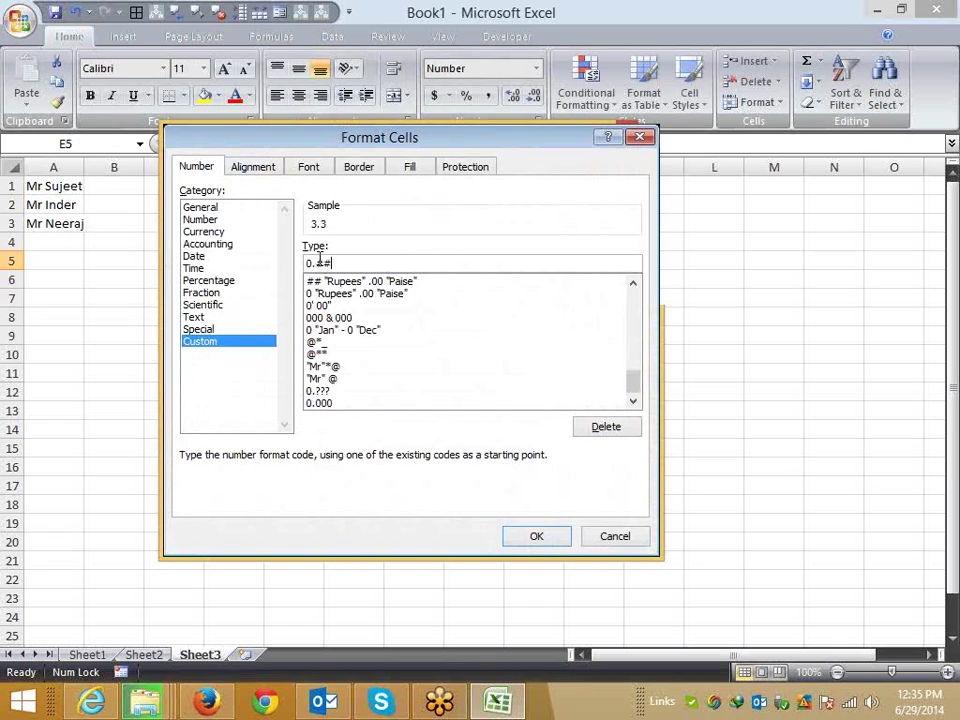
{"action": "type", "text": "#"}
{"action": "key", "text": "Return"}
Re-enter 3.30 in E5 and D5, leaving D5 selected
{"action": "type", "text": "3."}
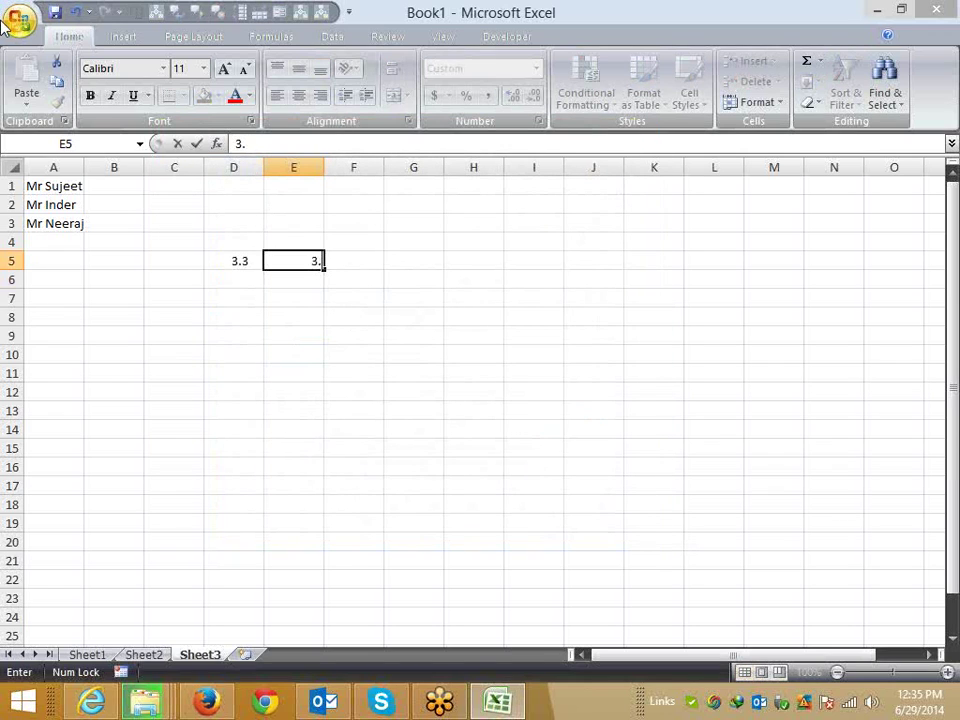
{"action": "type", "text": "30"}
{"action": "key", "text": "Return"}
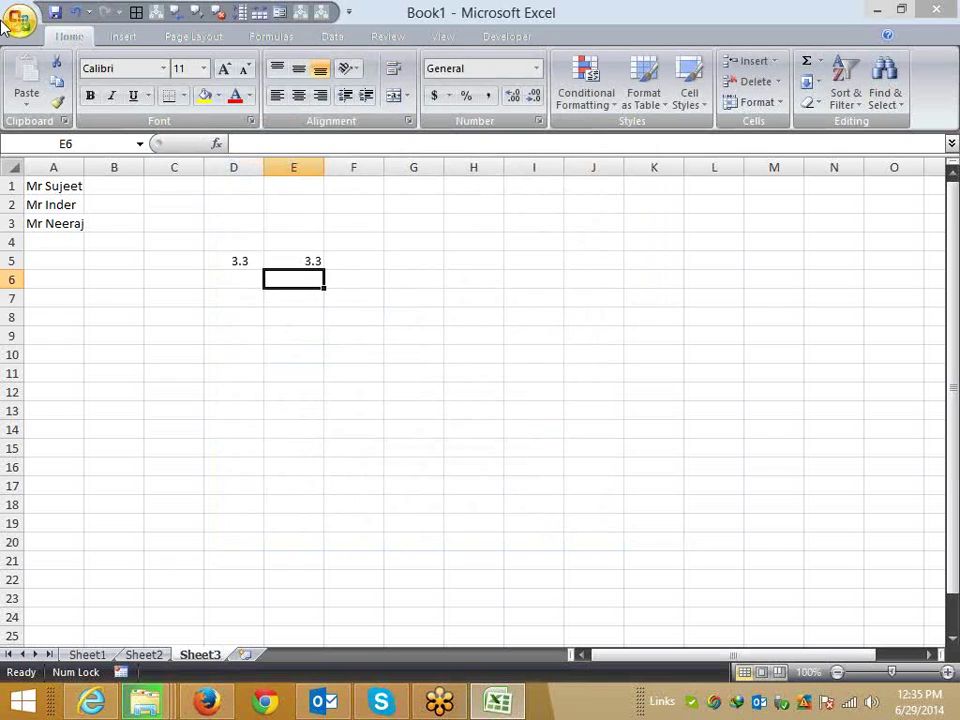
{"action": "key", "text": "Up"}
{"action": "key", "text": "Left"}
{"action": "type", "text": "3"}
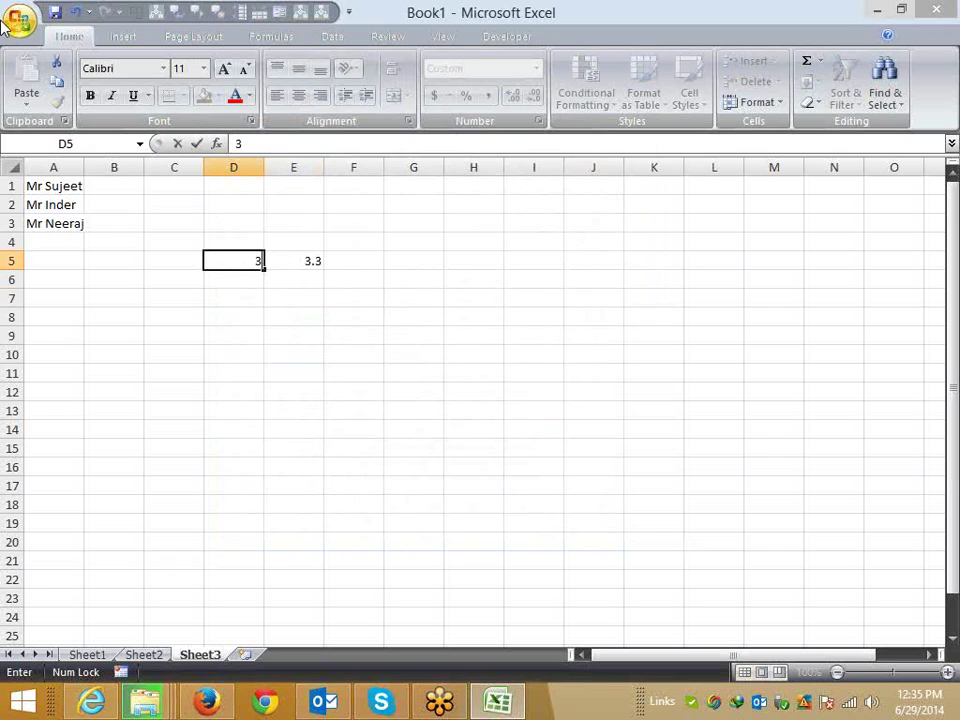
{"action": "type", "text": ".30"}
{"action": "key", "text": "Return"}
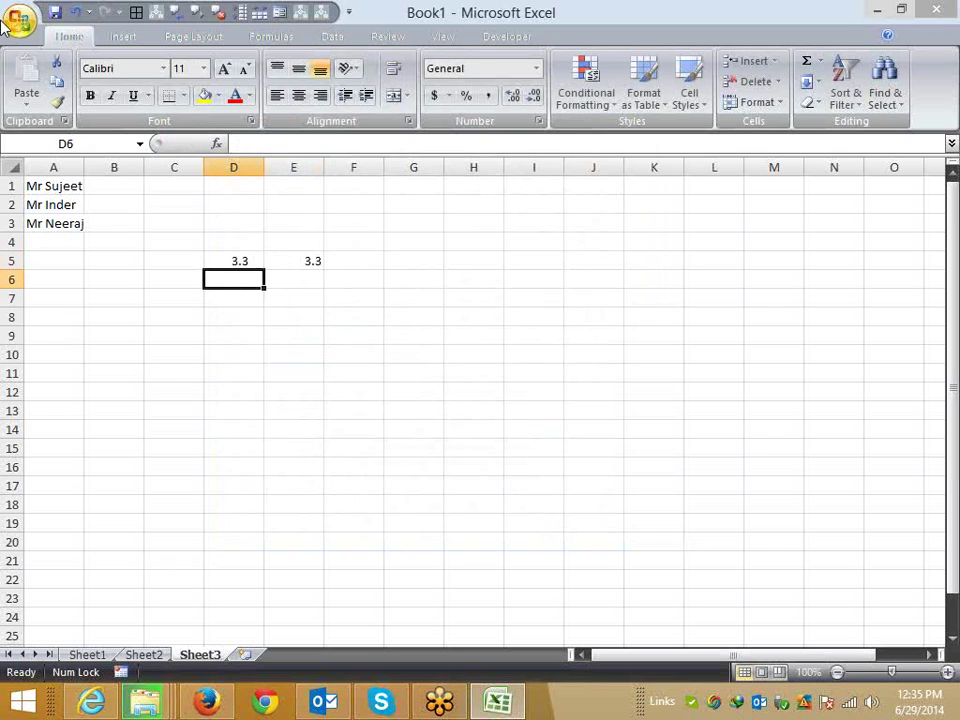
{"action": "key", "text": "Up"}
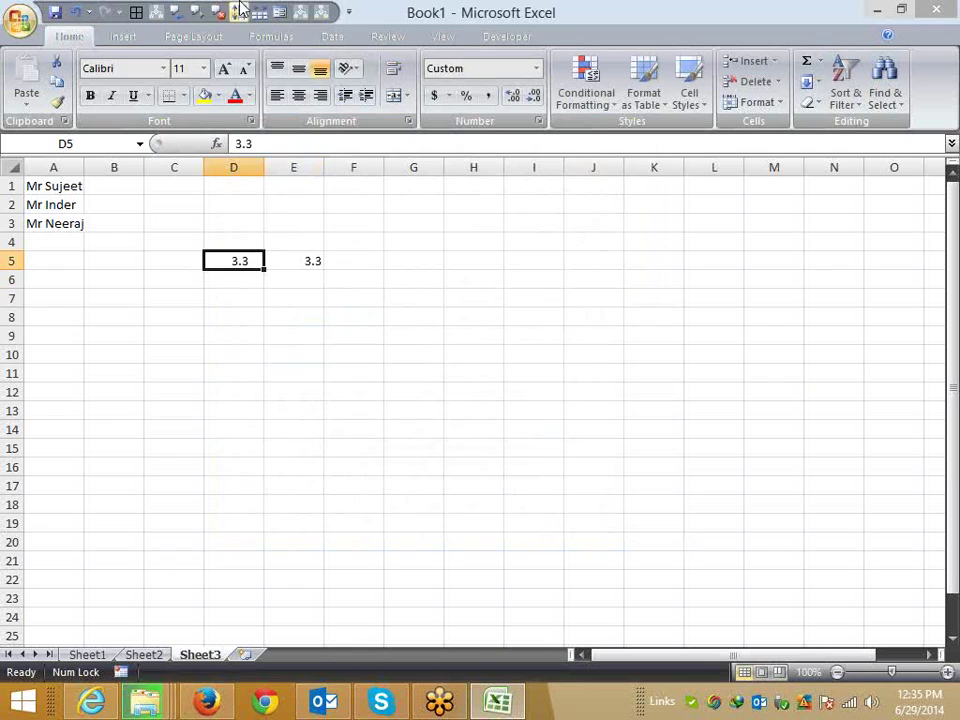
Change D5's custom format code to ???.??? for aligned decimals
{"action": "left_click", "coordinate": [537, 122]}
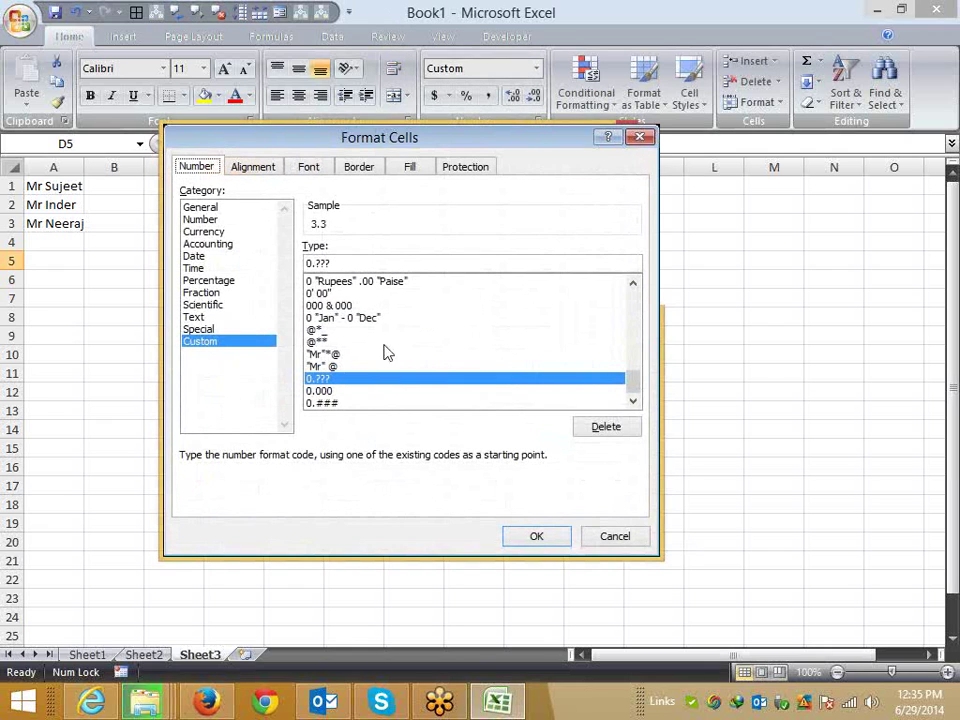
{"action": "left_click", "coordinate": [306, 263]}
{"action": "type", "text": "???"}
{"action": "key", "text": "Delete"}
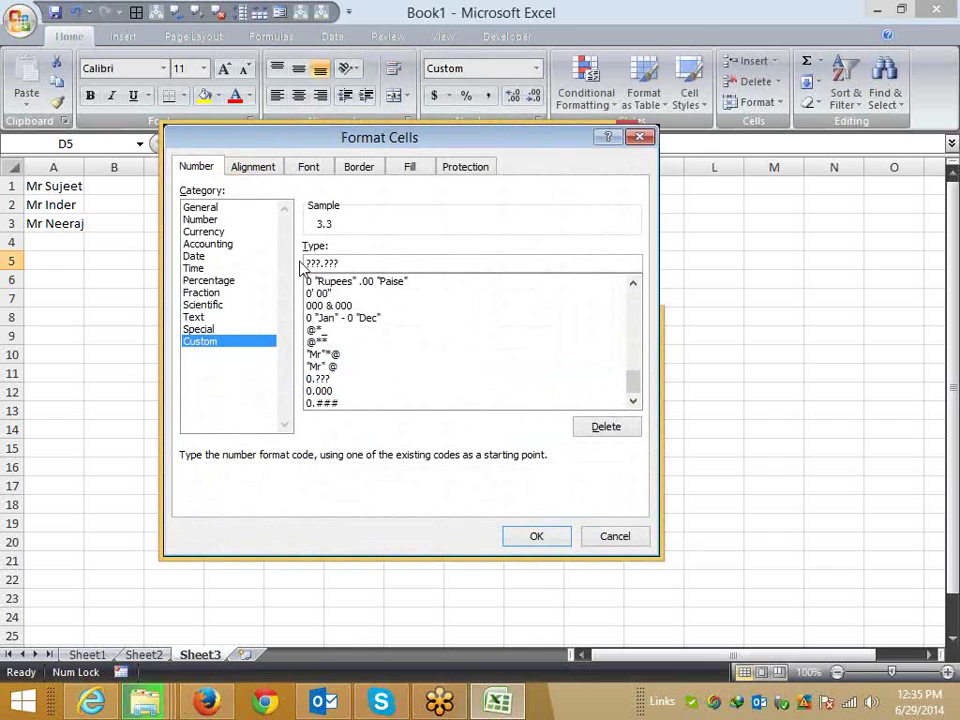
{"action": "key", "text": "Return"}
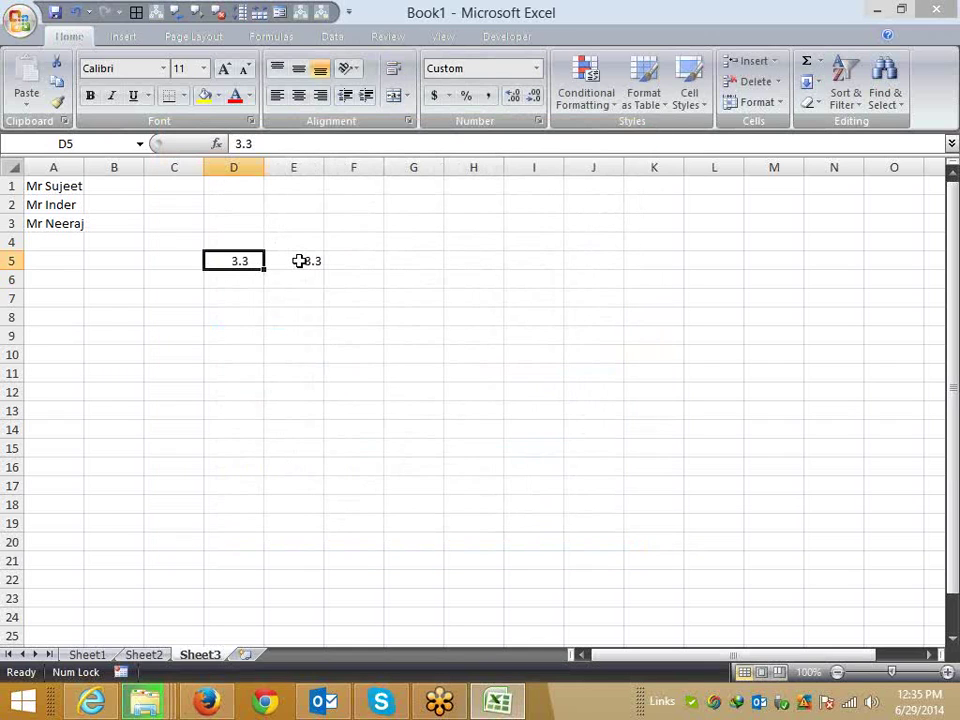
Review the aligned-decimals, ???/??? fraction and thousands-separator examples on the Office help page
{"action": "key", "text": "alt+Tab"}
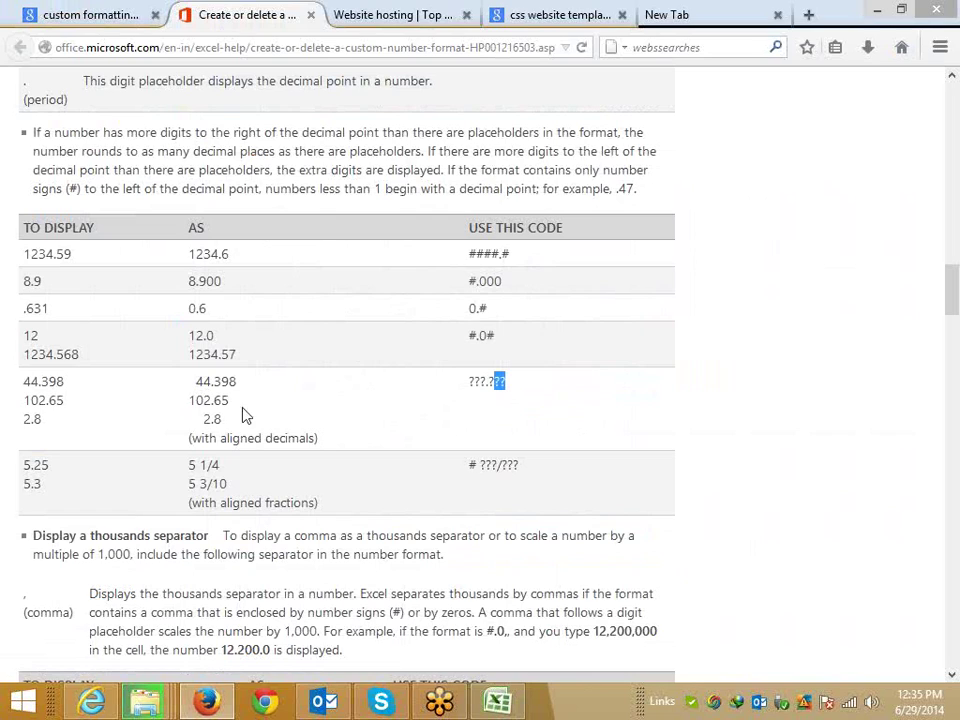
{"action": "left_click_drag", "start_coordinate": [42, 420], "coordinate": [30, 420]}
{"action": "left_click_drag", "start_coordinate": [190, 438], "coordinate": [219, 438]}
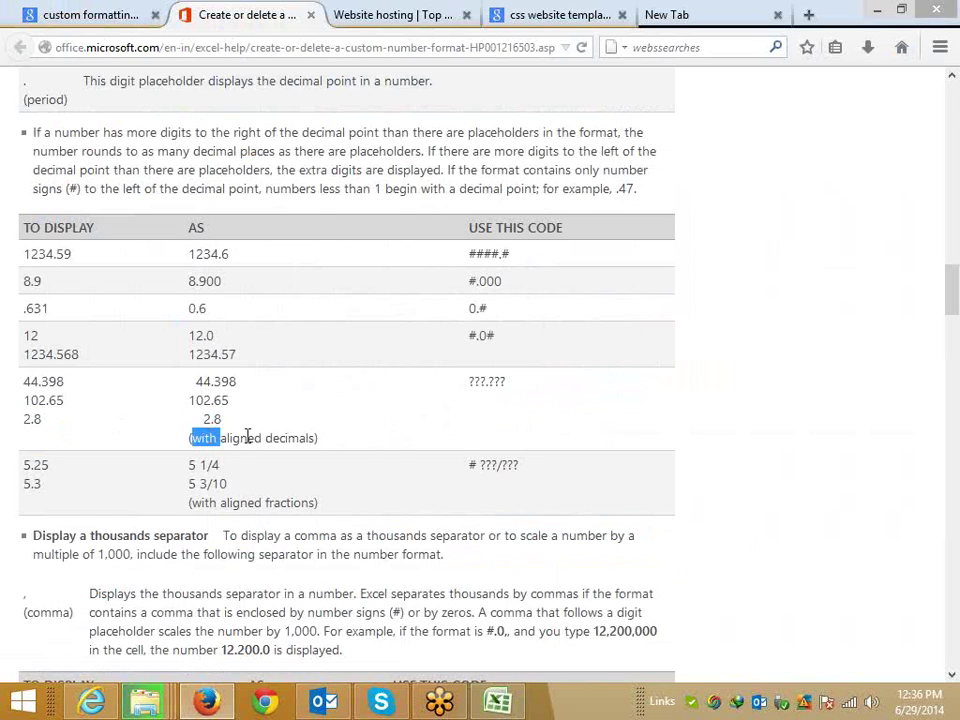
{"action": "triple_click", "coordinate": [247, 437]}
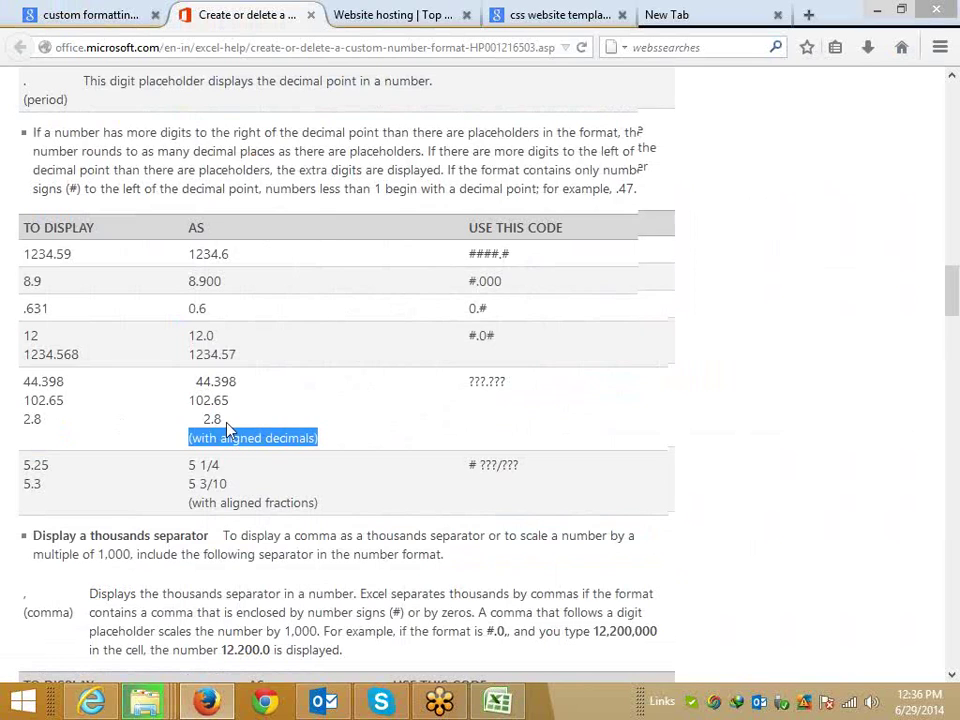
{"action": "scroll", "coordinate": [228, 428], "scroll_direction": "down", "scroll_amount": 4}
{"action": "left_click_drag", "start_coordinate": [481, 251], "coordinate": [530, 259]}
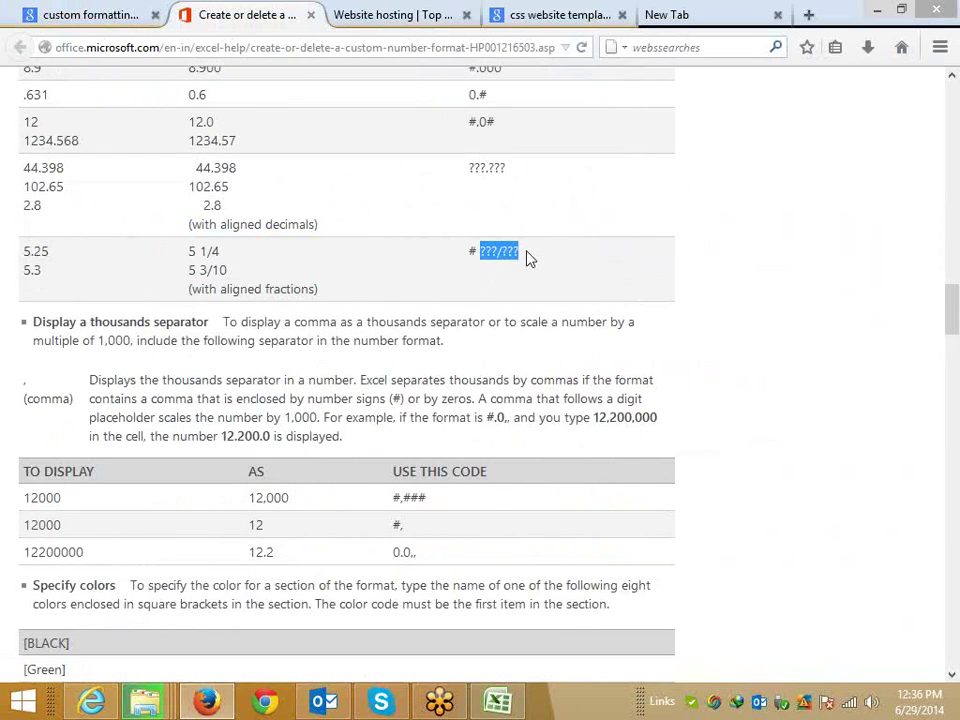
{"action": "scroll", "coordinate": [335, 511], "scroll_direction": "down", "scroll_amount": 4}
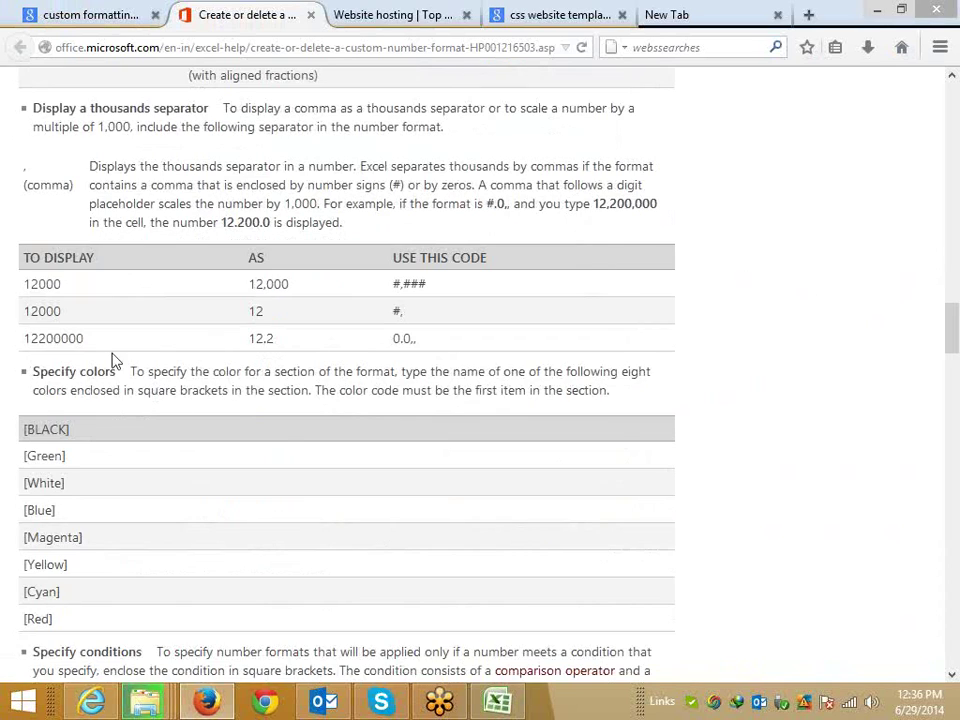
{"action": "double_click", "coordinate": [58, 286]}
Back in the workbook, enter 12000 in cell C10
{"action": "key", "text": "alt+Tab"}
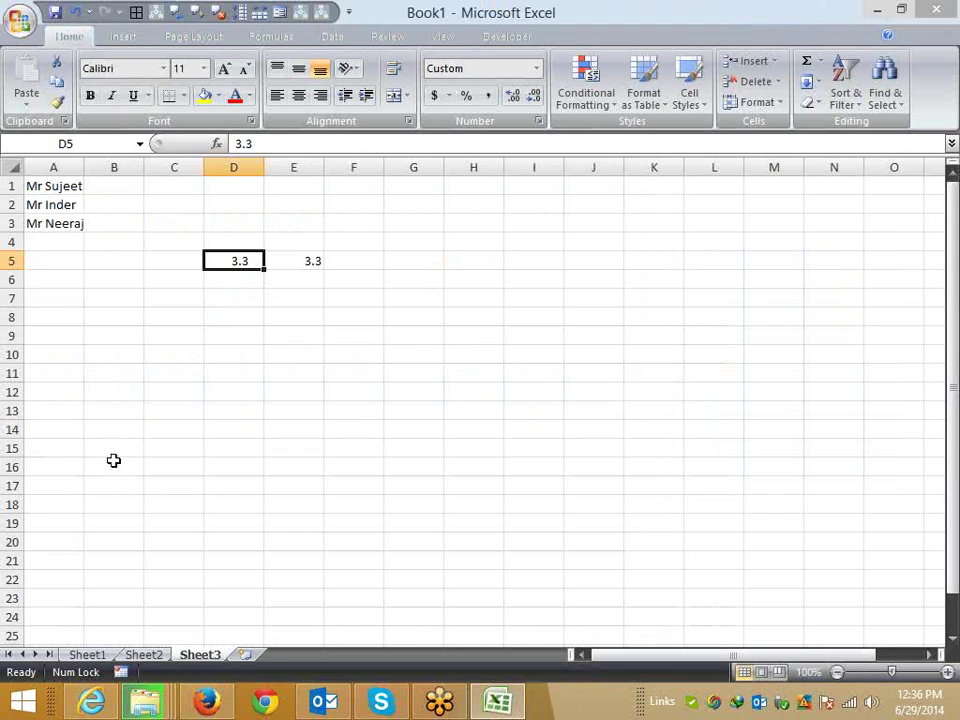
{"action": "left_click", "coordinate": [183, 347]}
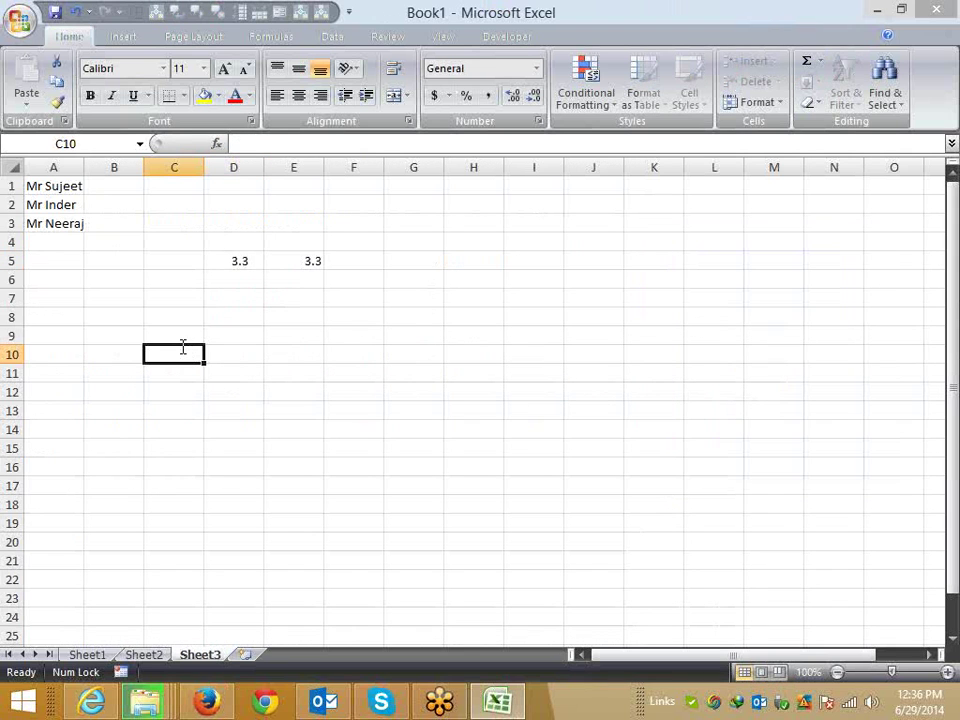
{"action": "type", "text": "1200"}
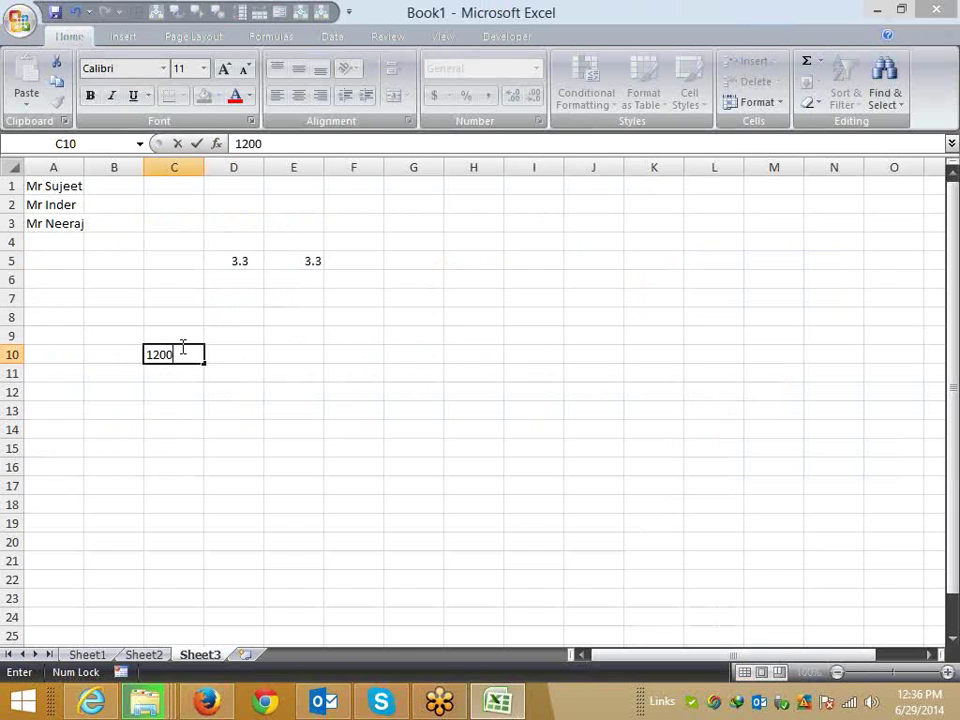
{"action": "type", "text": "0"}
{"action": "key", "text": "Return"}
Replace C10's General format with the custom code #,### so it shows 12,000
{"action": "left_click", "coordinate": [183, 347]}
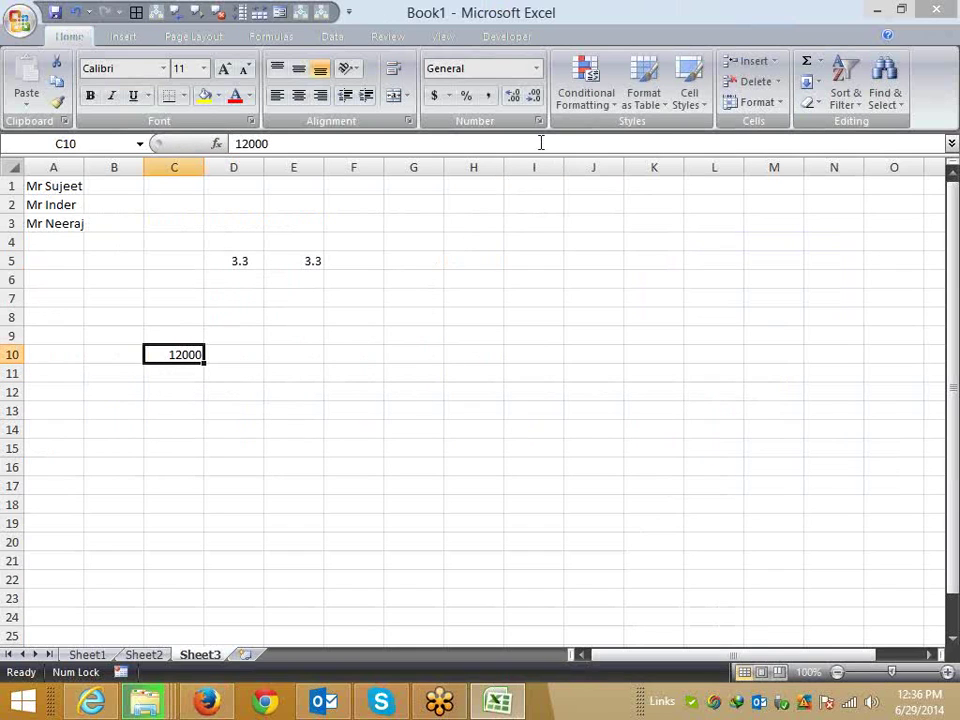
{"action": "left_click", "coordinate": [539, 121]}
{"action": "left_click", "coordinate": [200, 341]}
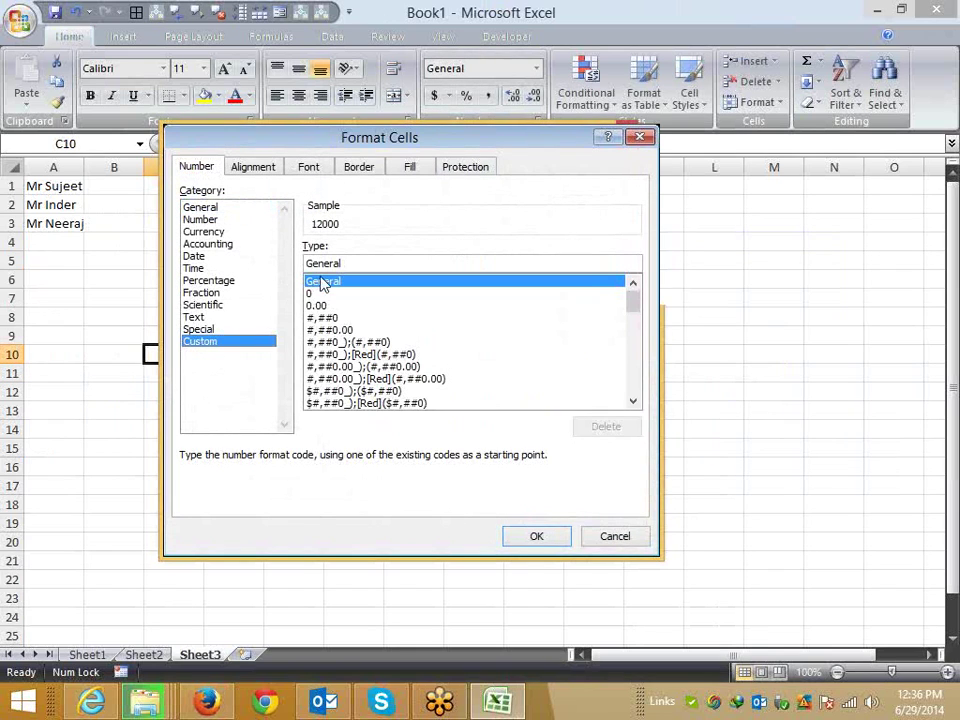
{"action": "left_click", "coordinate": [340, 263]}
{"action": "left_click_drag", "start_coordinate": [340, 263], "coordinate": [306, 263]}
{"action": "type", "text": "#"}
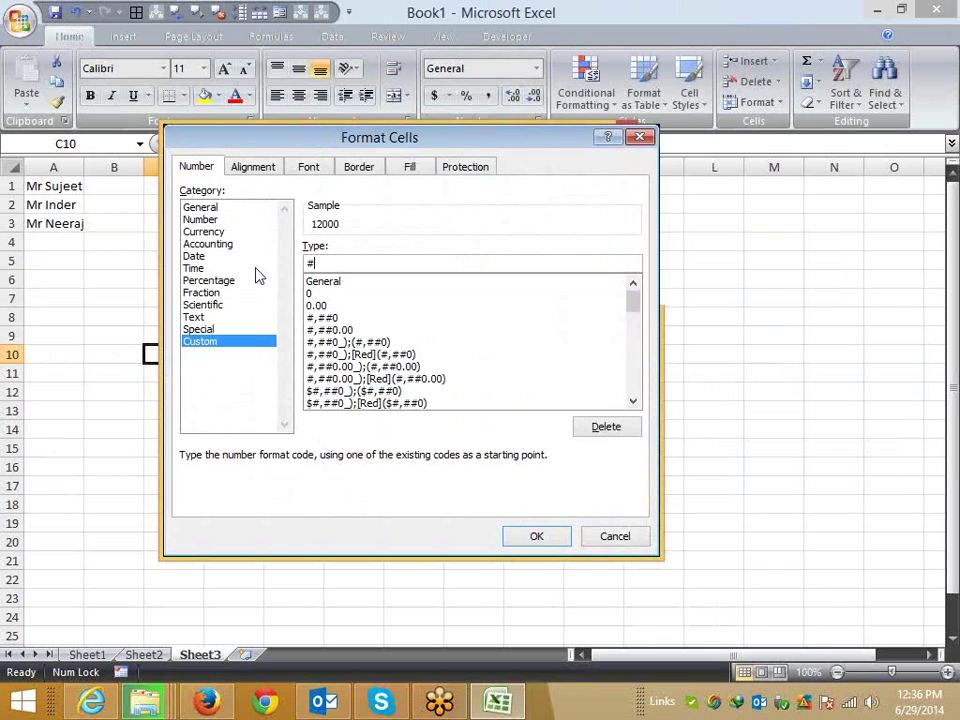
{"action": "type", "text": ",##"}
{"action": "type", "text": "#"}
{"action": "key", "text": "Return"}
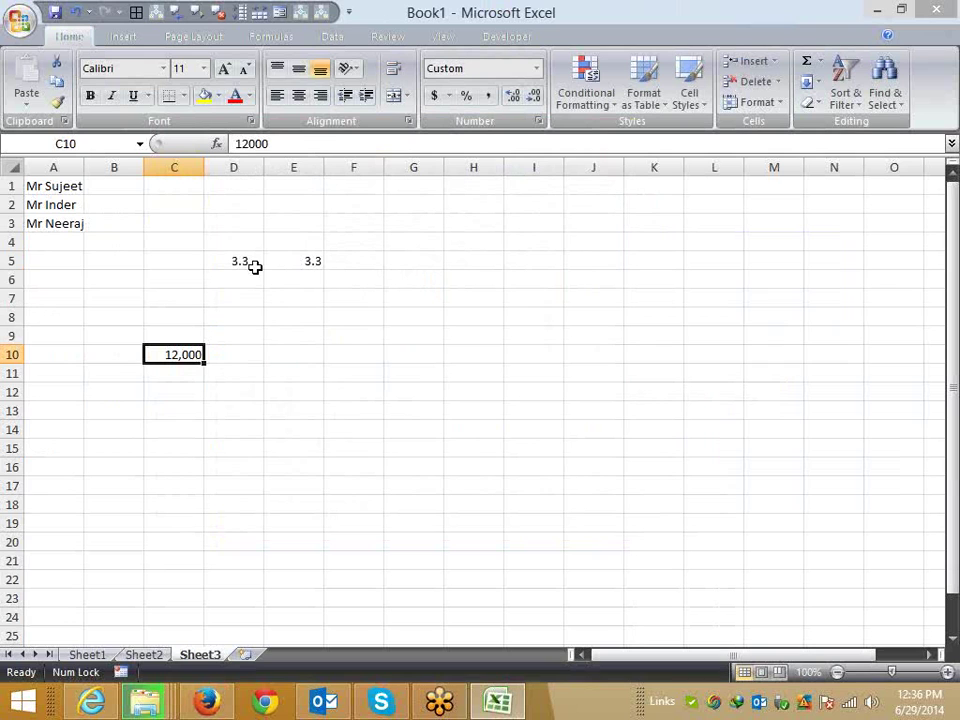
{"action": "key", "text": "alt+Tab"}
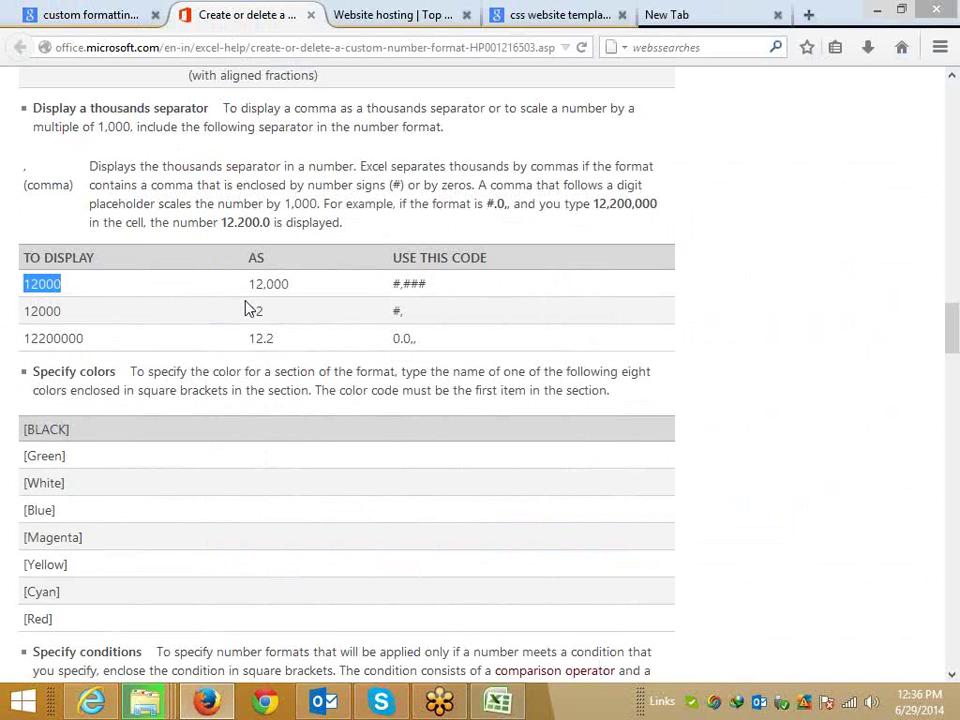
{"action": "key", "text": "alt+Tab"}
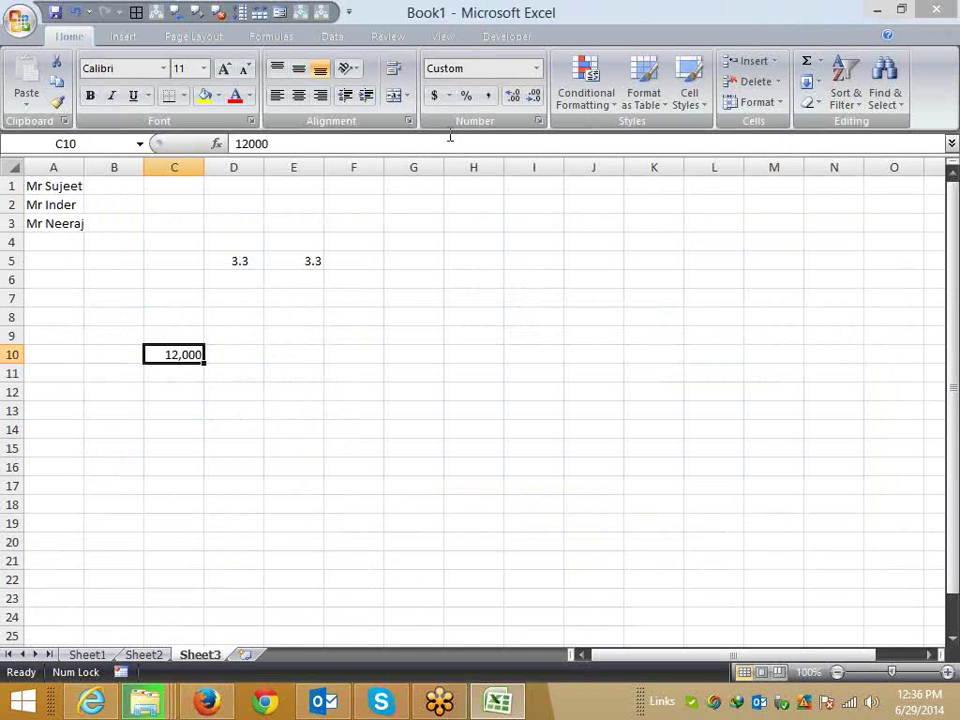
Trim C10's custom format from #,### to #, to scale values by a thousand
{"action": "left_click", "coordinate": [538, 121]}
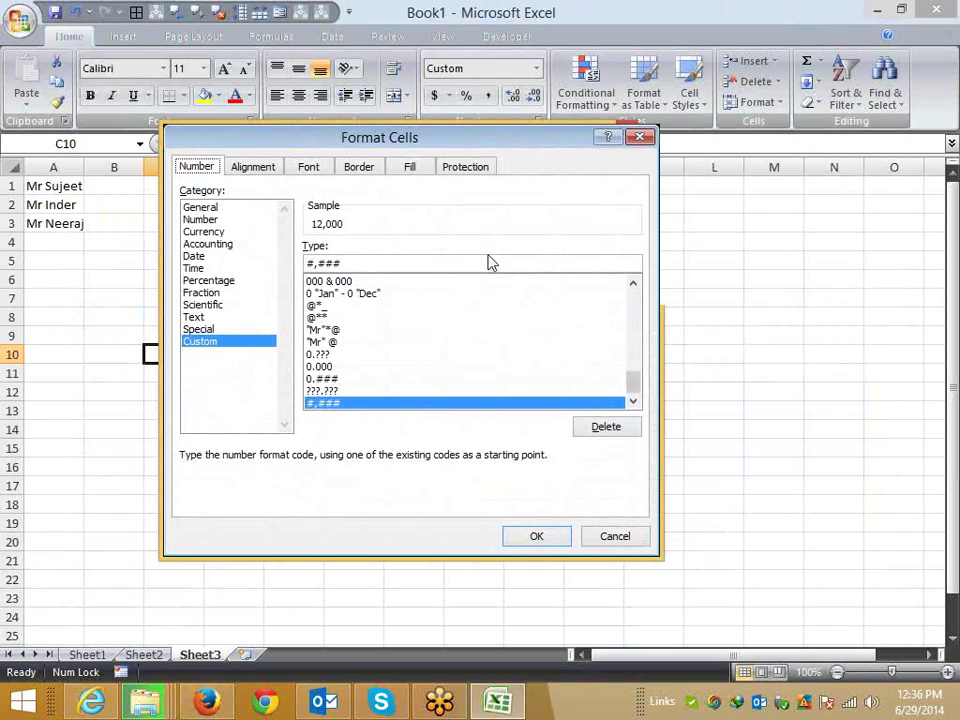
{"action": "left_click", "coordinate": [355, 263]}
{"action": "key", "text": "BackSpace"}
{"action": "key", "text": "BackSpace"}
{"action": "key", "text": "BackSpace"}
{"action": "key", "text": "BackSpace"}
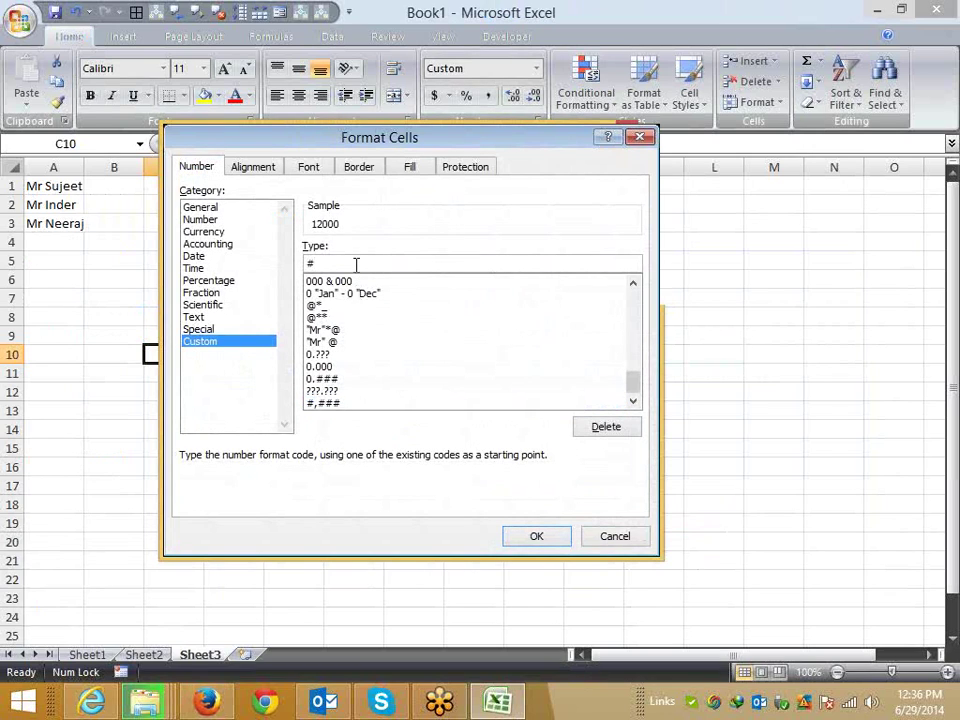
{"action": "key", "text": "Return"}
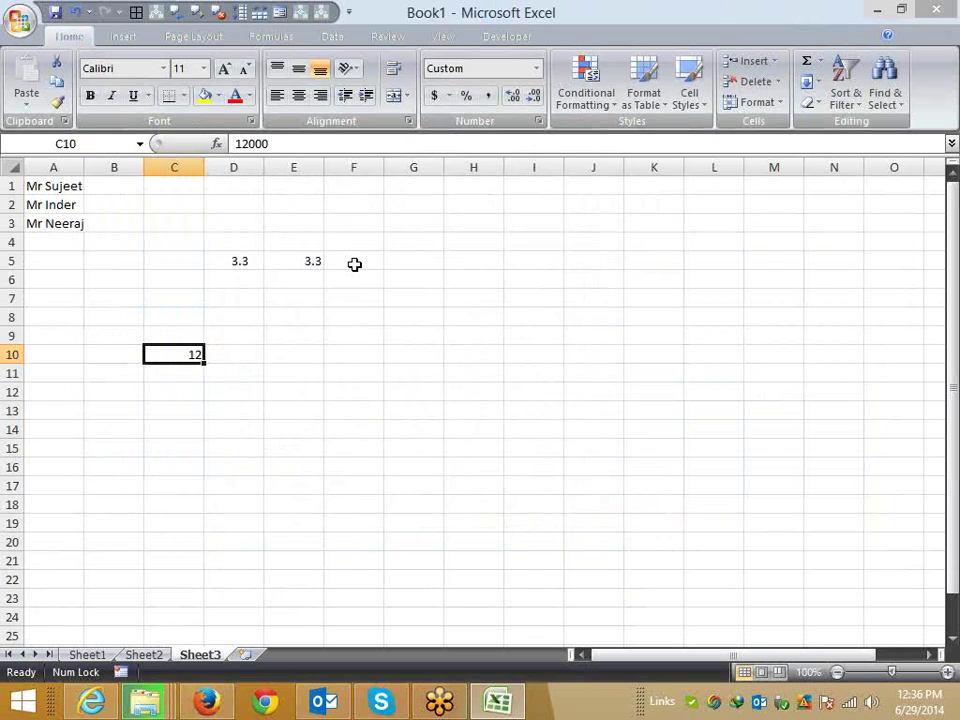
Enter 50000 in C10 so it displays as 50, then move to C12
{"action": "type", "text": "5000"}
{"action": "key", "text": "Return"}
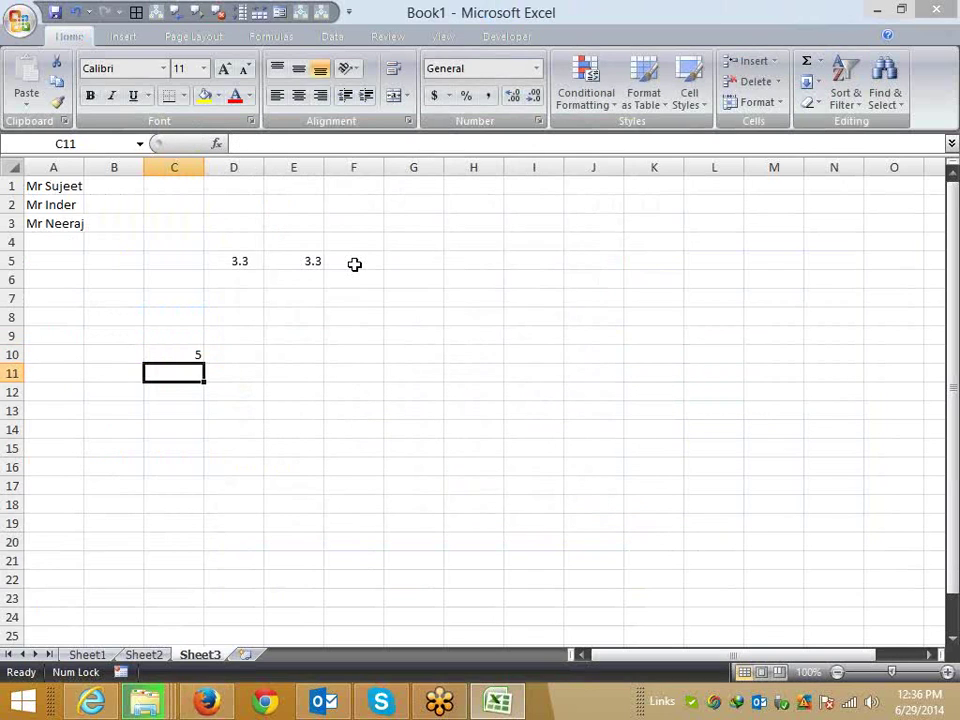
{"action": "key", "text": "Up"}
{"action": "type", "text": "50000"}
{"action": "key", "text": "Return"}
{"action": "key", "text": "Up"}
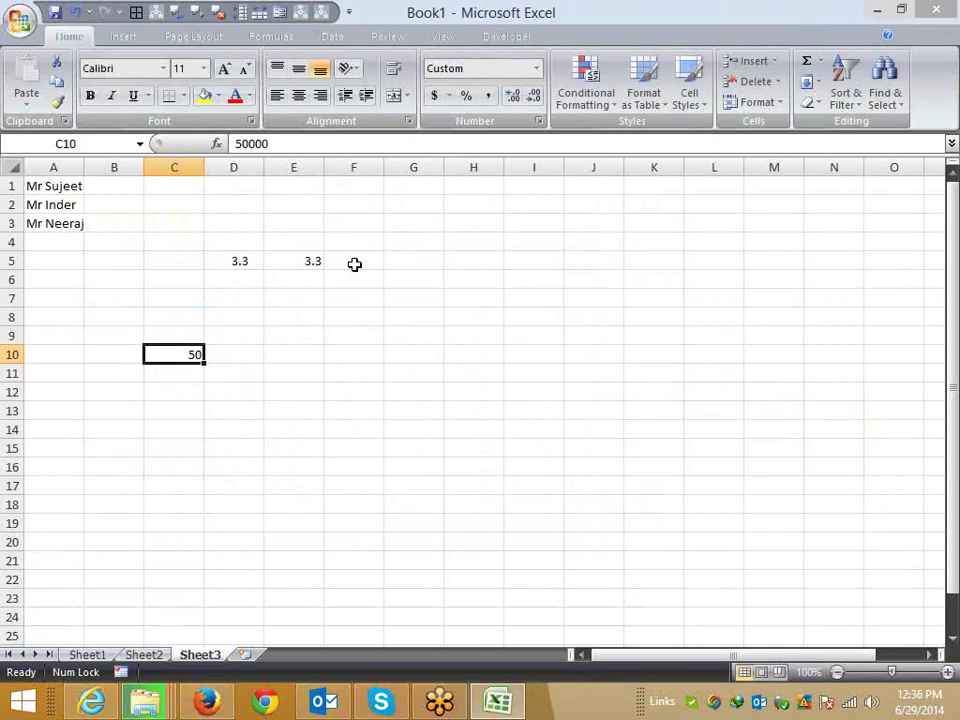
{"action": "key", "text": "Down"}
{"action": "key", "text": "Down"}
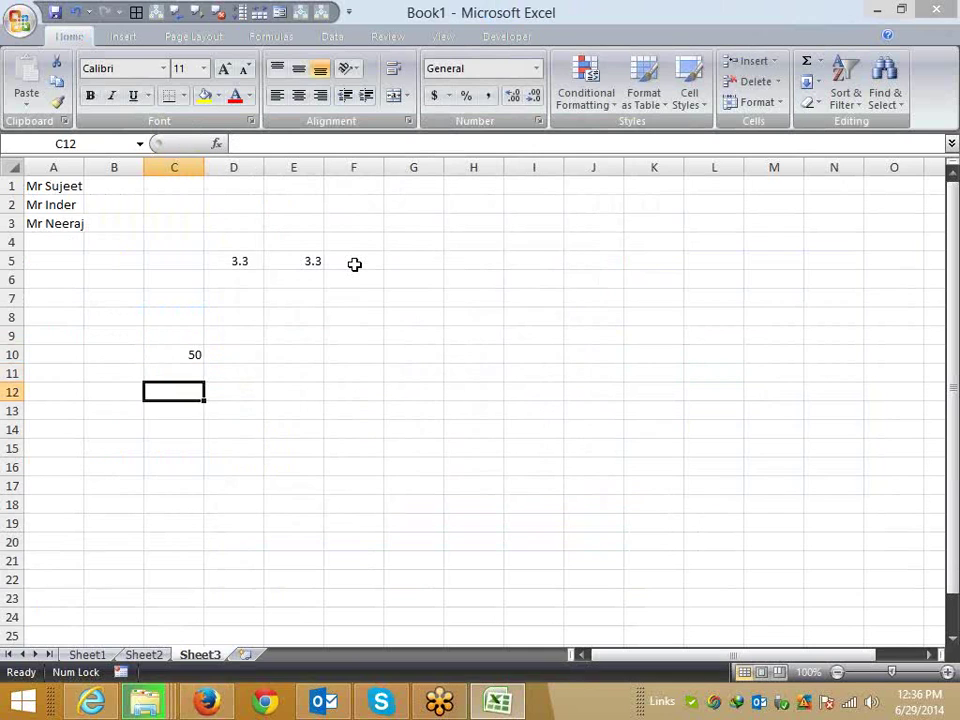
Give C12 the custom number format 0.0,, to show millions with one decimal
{"action": "left_click", "coordinate": [539, 121]}
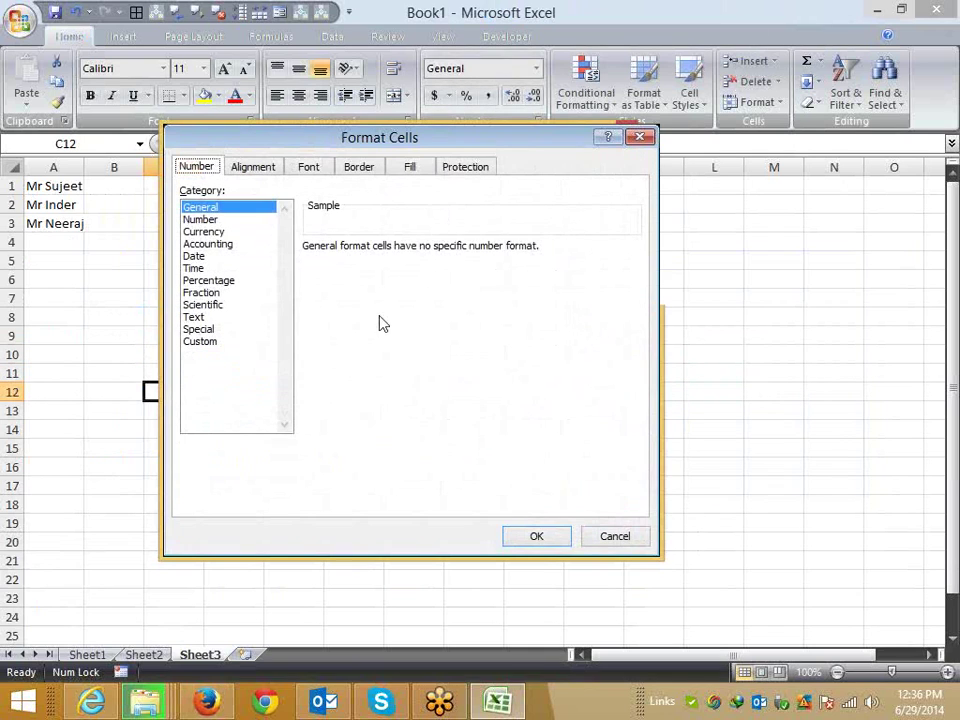
{"action": "left_click", "coordinate": [205, 341]}
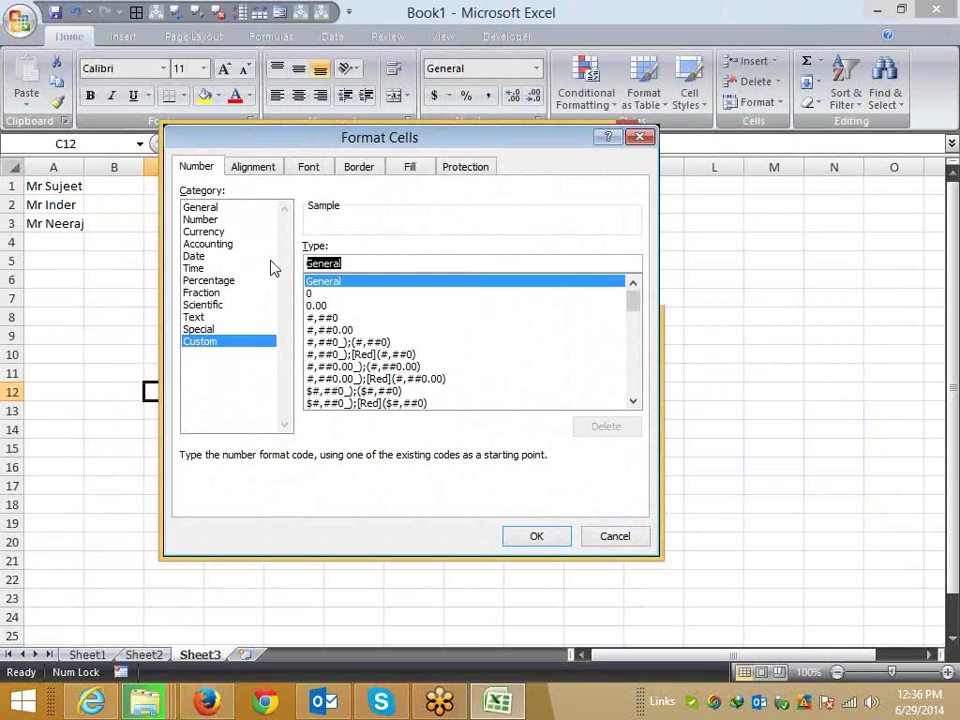
{"action": "type", "text": "0."}
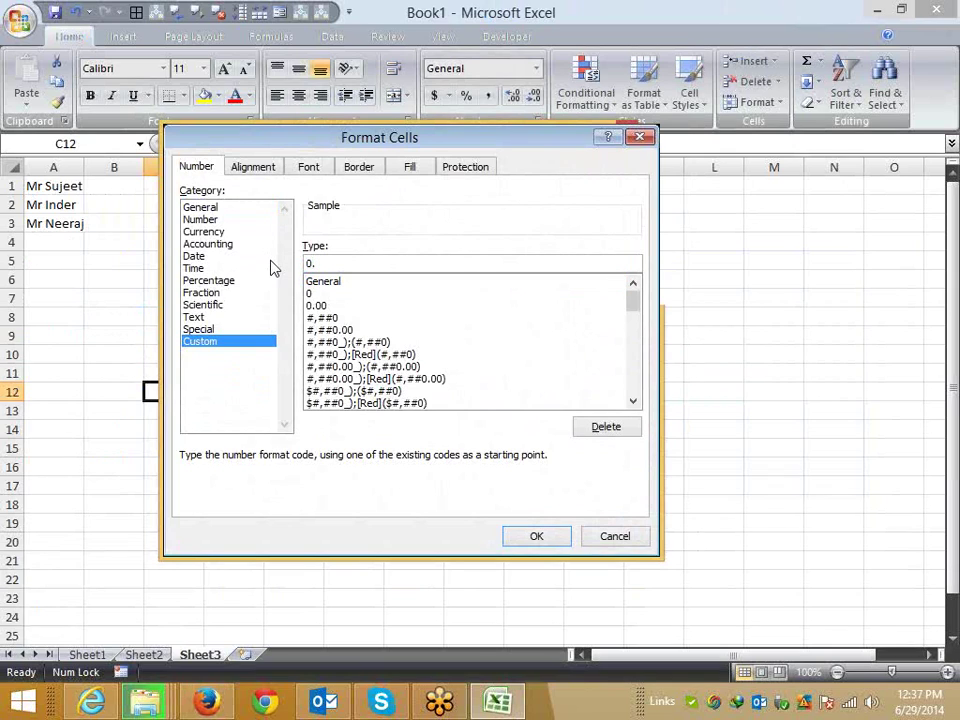
{"action": "type", "text": "00"}
{"action": "key", "text": "BackSpace"}
{"action": "key", "text": "BackSpace"}
{"action": "key", "text": "BackSpace"}
{"action": "key", "text": "BackSpace"}
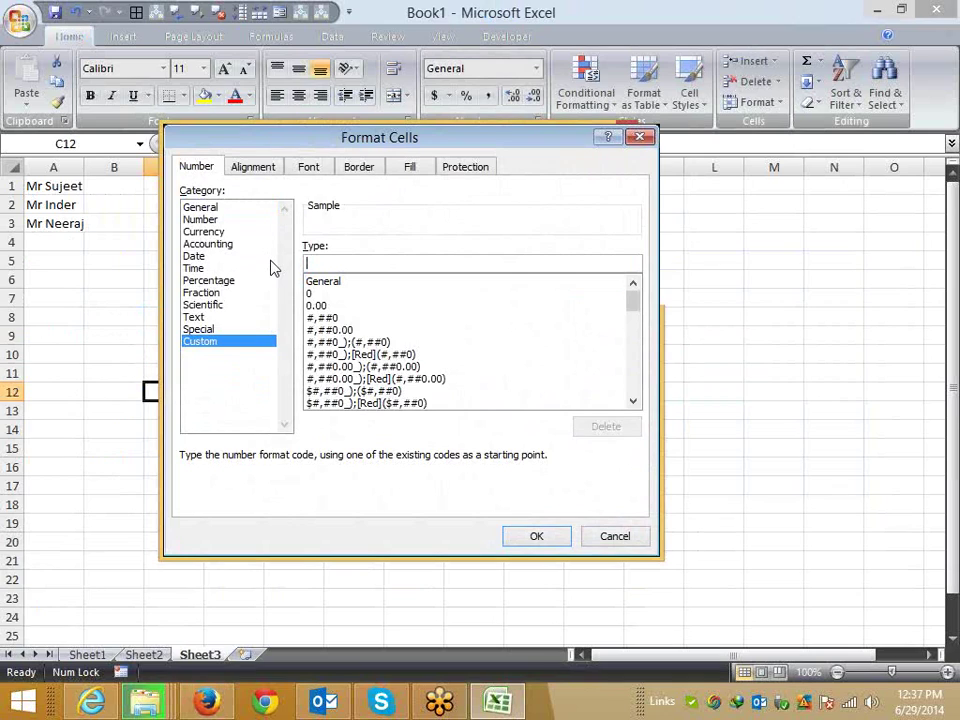
{"action": "type", "text": "0."}
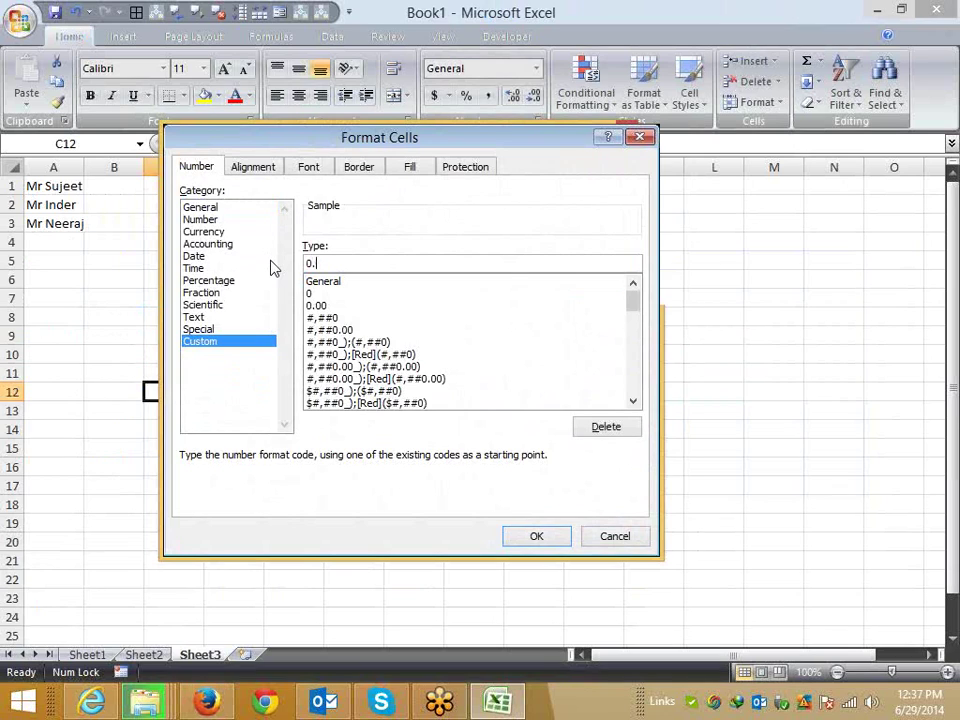
{"action": "type", "text": "0,,"}
{"action": "key", "text": "Return"}
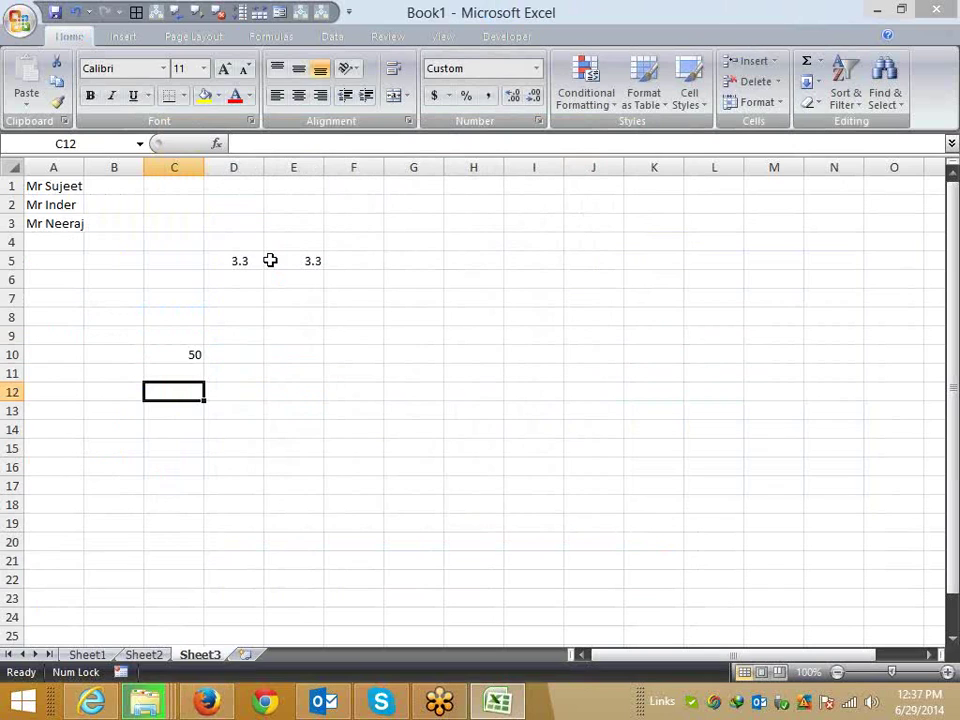
Enter 1200000 in C12 so it shows 1.2, and compare with the help page
{"action": "type", "text": "1"}
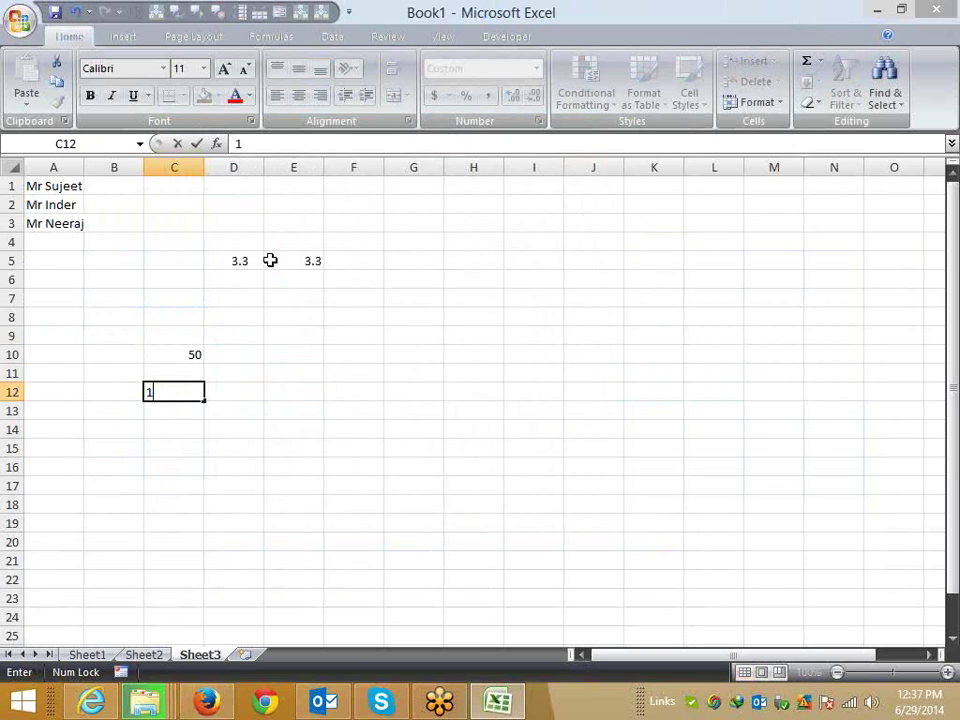
{"action": "type", "text": "20"}
{"action": "type", "text": "0000"}
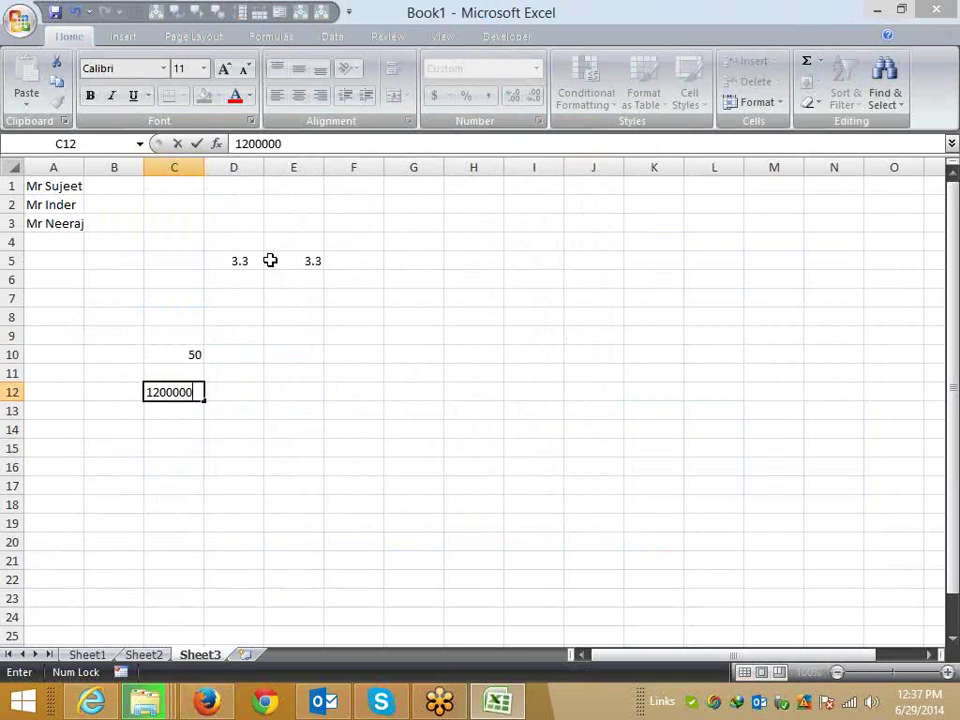
{"action": "key", "text": "Return"}
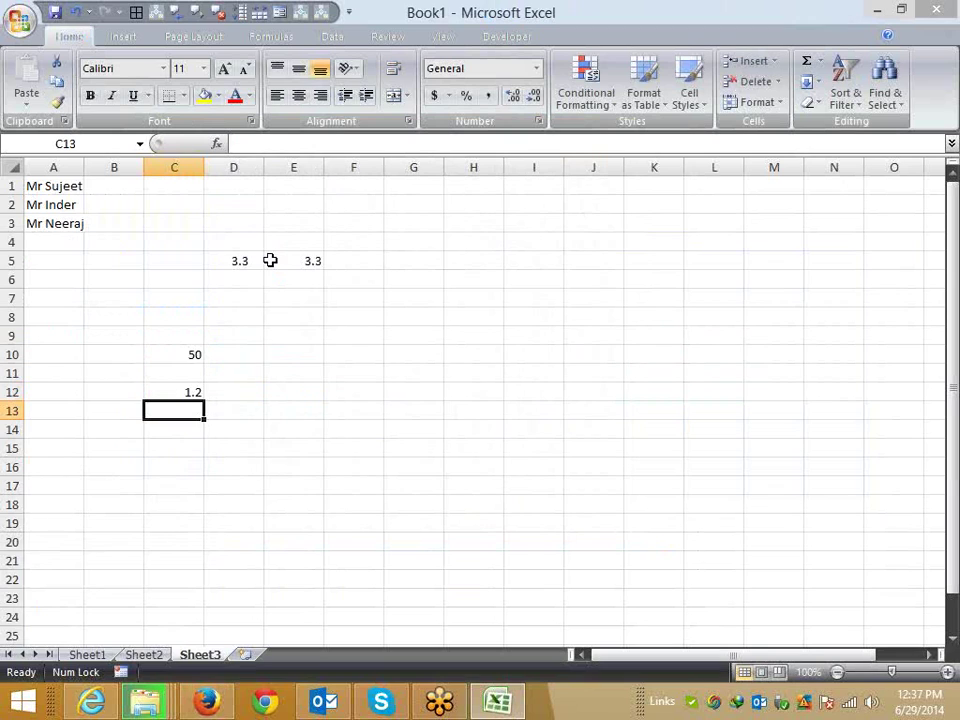
{"action": "key", "text": "alt+Tab"}
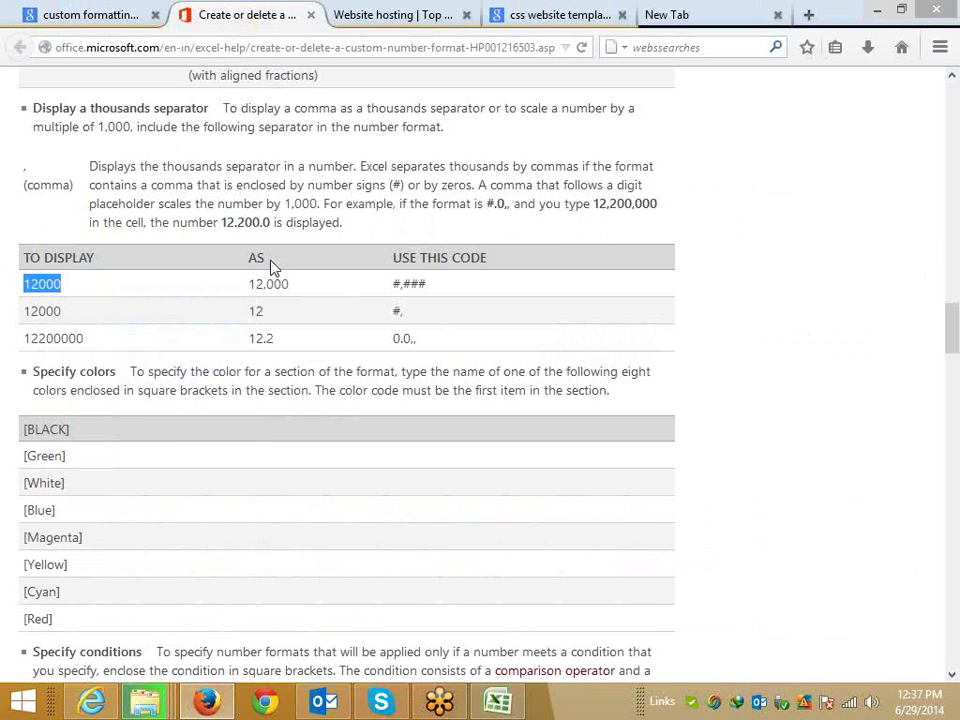
{"action": "key", "text": "alt+Tab"}
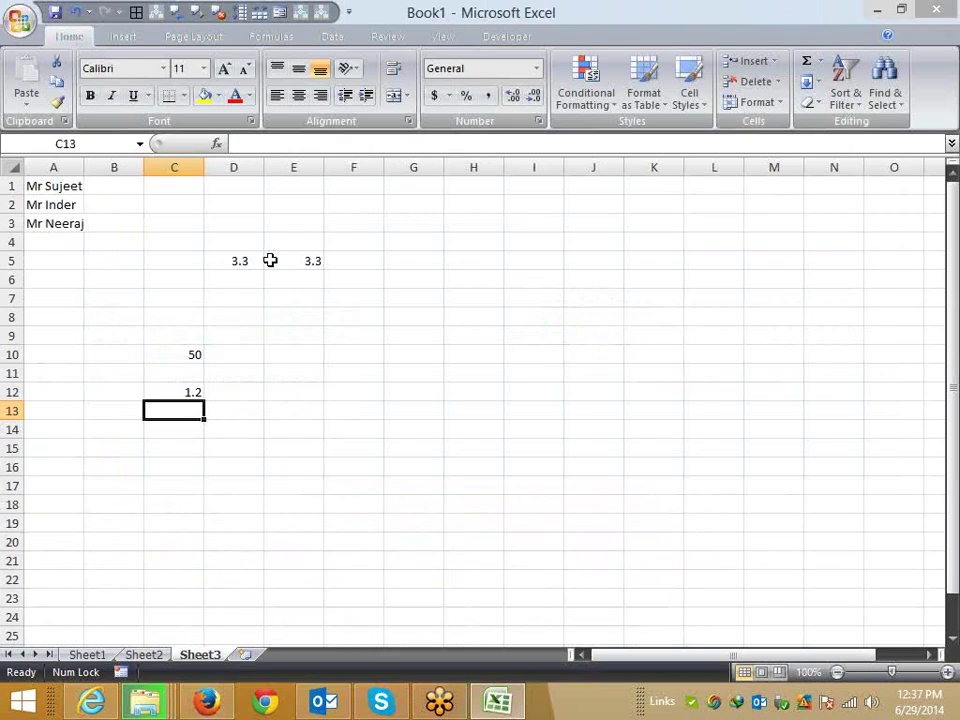
Insert a new worksheet Sheet4 and type 50000 into its cell A1
{"action": "left_click", "coordinate": [247, 656]}
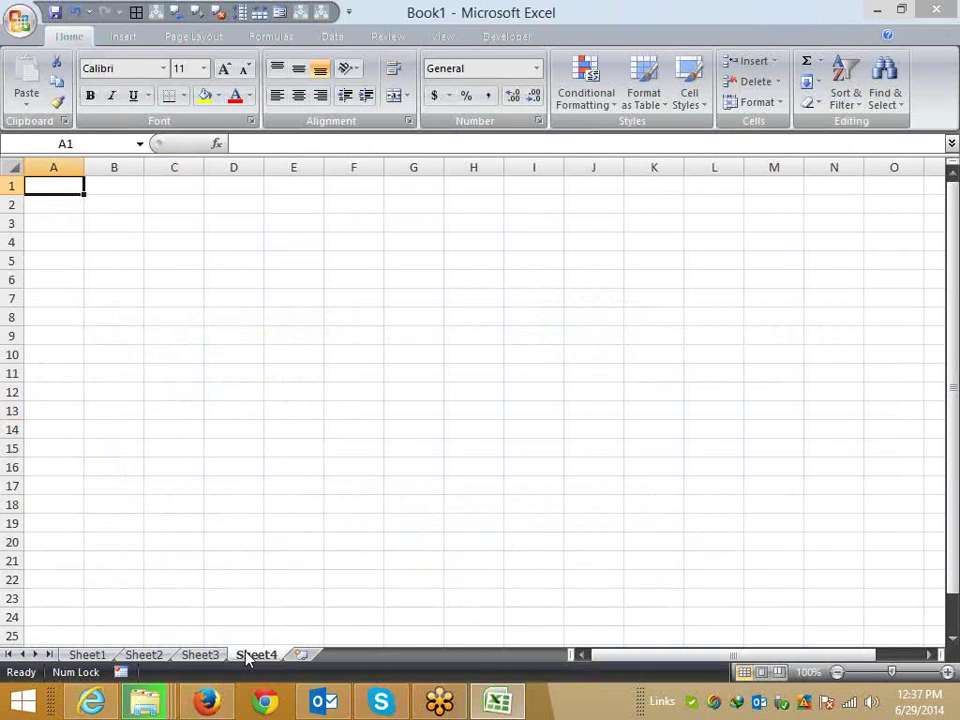
{"action": "key", "text": "Right"}
{"action": "key", "text": "Left"}
{"action": "type", "text": "50000"}
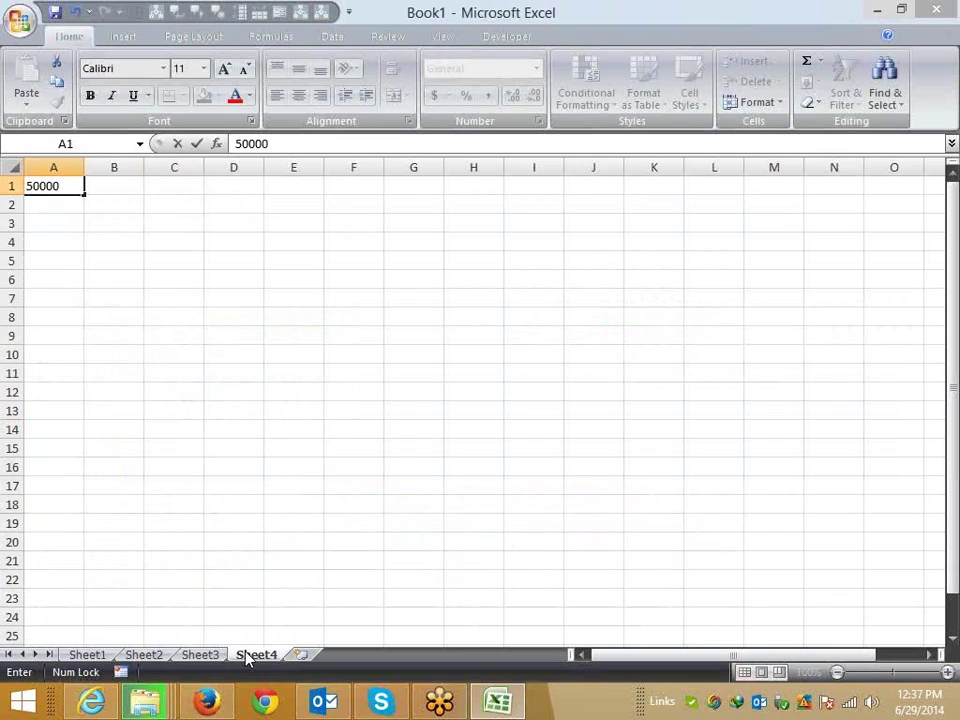
{"action": "key", "text": "Right"}
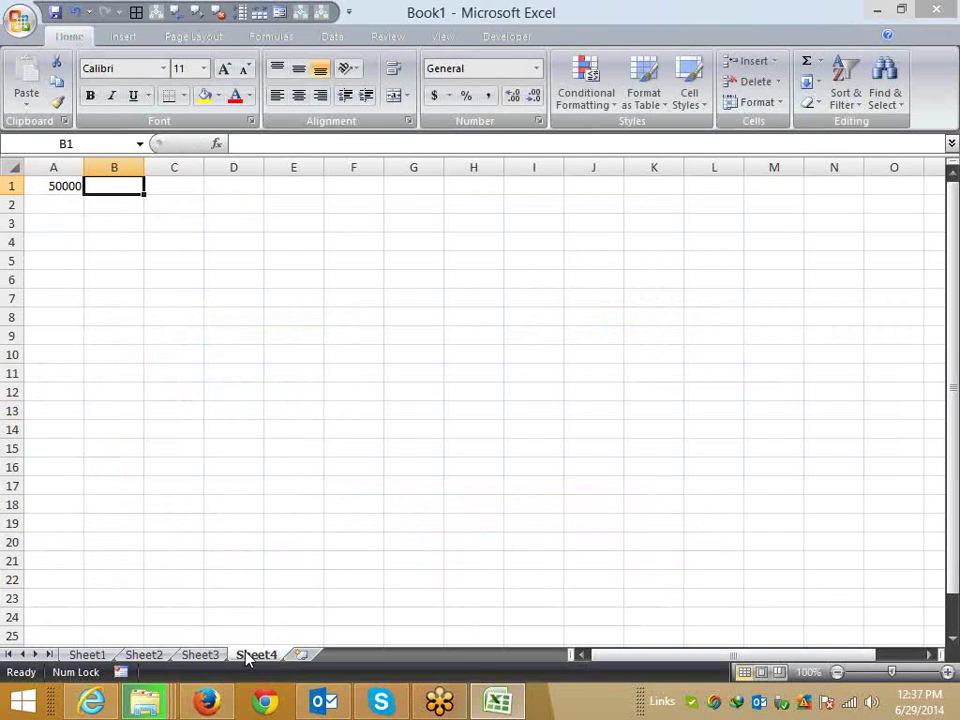
{"action": "key", "text": "Left"}
{"action": "key", "text": "Right"}
{"action": "key", "text": "Left"}
{"action": "key", "text": "Right"}
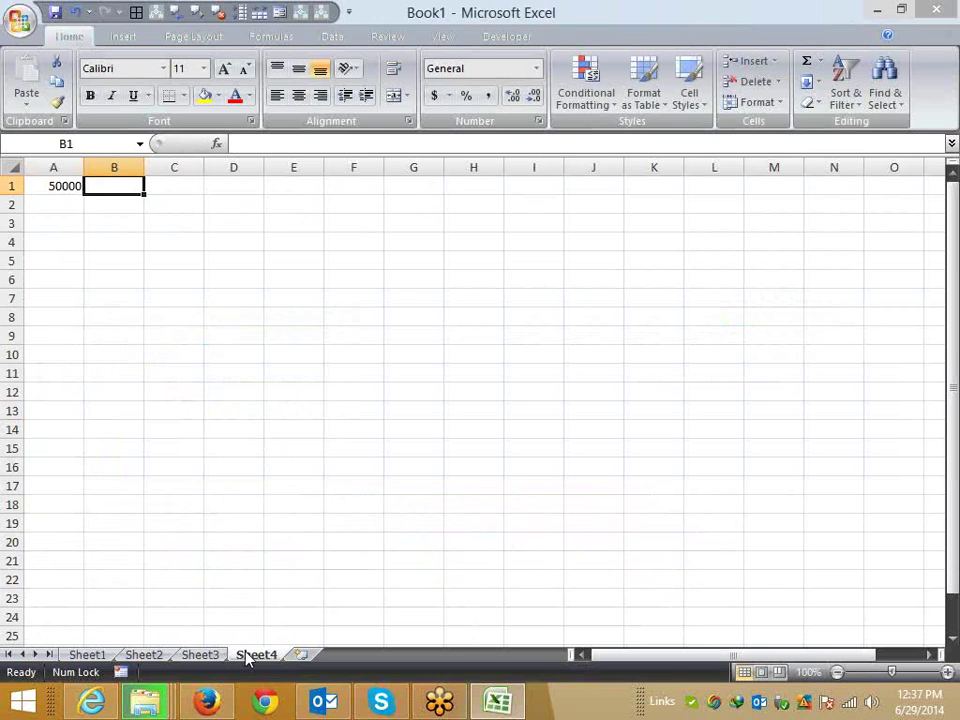
For cell A1, open the Custom number formats and select the General code
{"action": "key", "text": "Left"}
{"action": "left_click", "coordinate": [538, 121]}
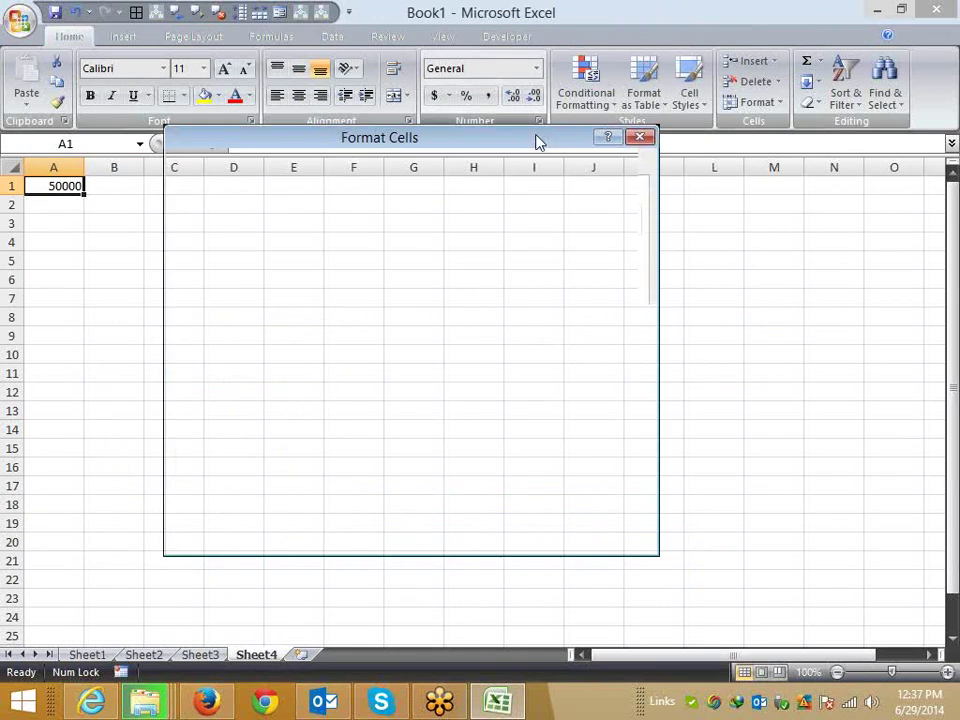
{"action": "left_click", "coordinate": [206, 341]}
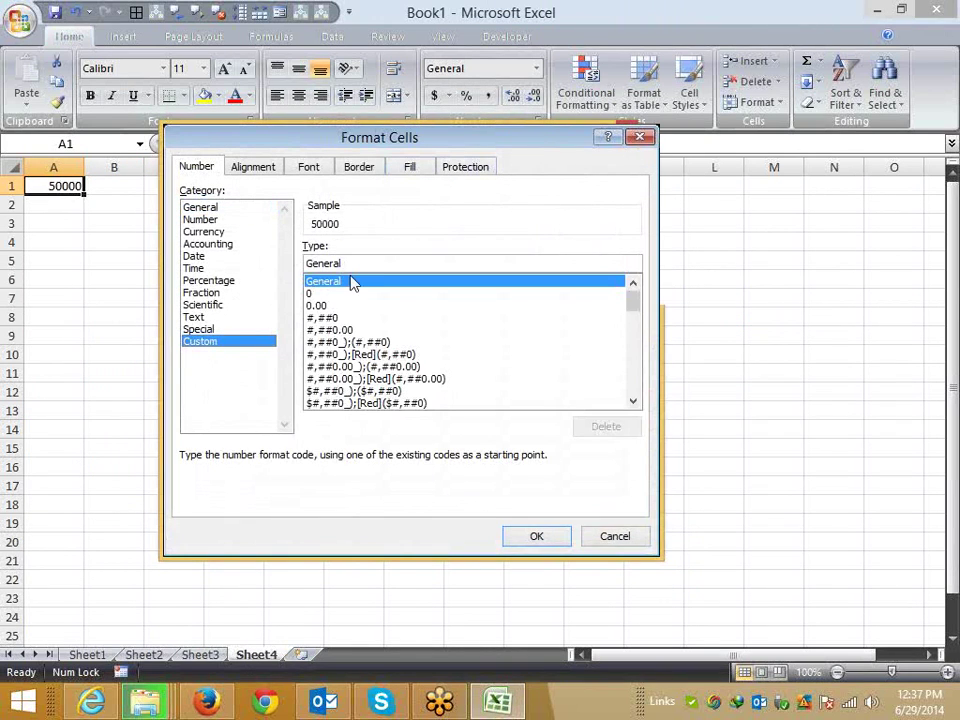
{"action": "left_click", "coordinate": [351, 283]}
Try the scaling codes #,,, .,,, 0.,, and 0,, on A1's 50000, trimming back to 0
{"action": "type", "text": "#,"}
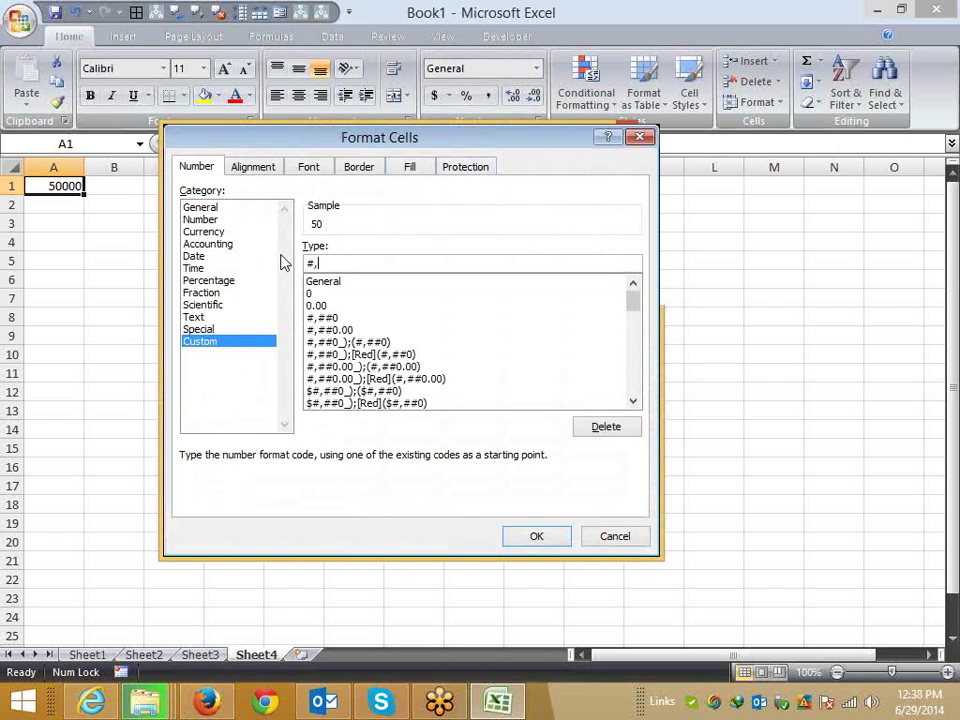
{"action": "type", "text": ","}
{"action": "key", "text": "BackSpace"}
{"action": "key", "text": "BackSpace"}
{"action": "type", "text": "."}
{"action": "type", "text": ","}
{"action": "type", "text": ","}
{"action": "key", "text": "BackSpace"}
{"action": "key", "text": "BackSpace"}
{"action": "key", "text": "BackSpace"}
{"action": "key", "text": "BackSpace"}
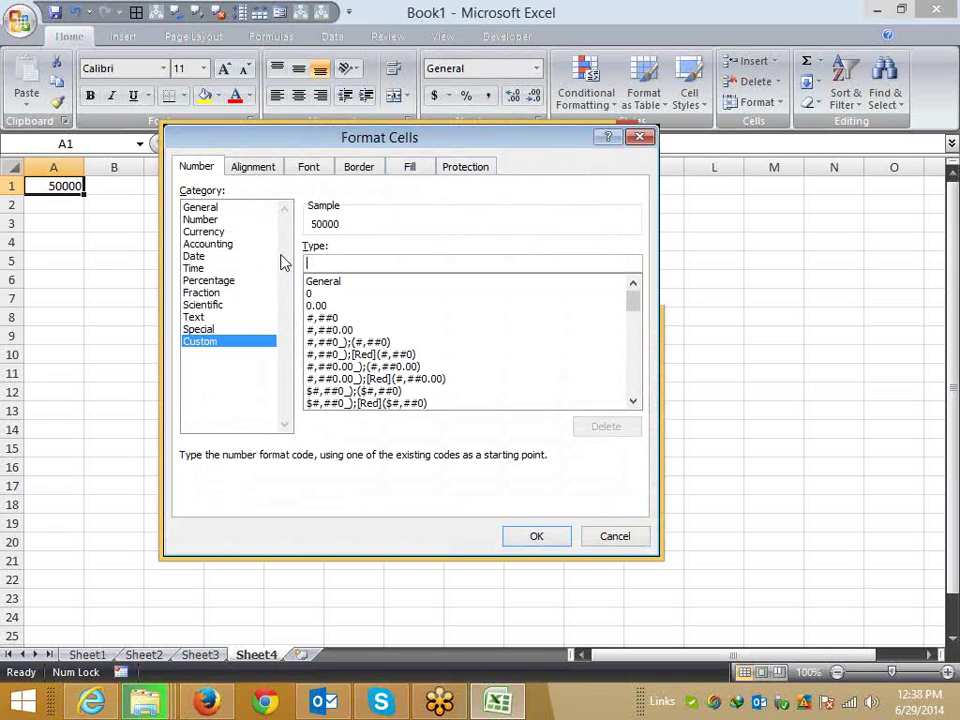
{"action": "type", "text": "0"}
{"action": "type", "text": "."}
{"action": "type", "text": ",,"}
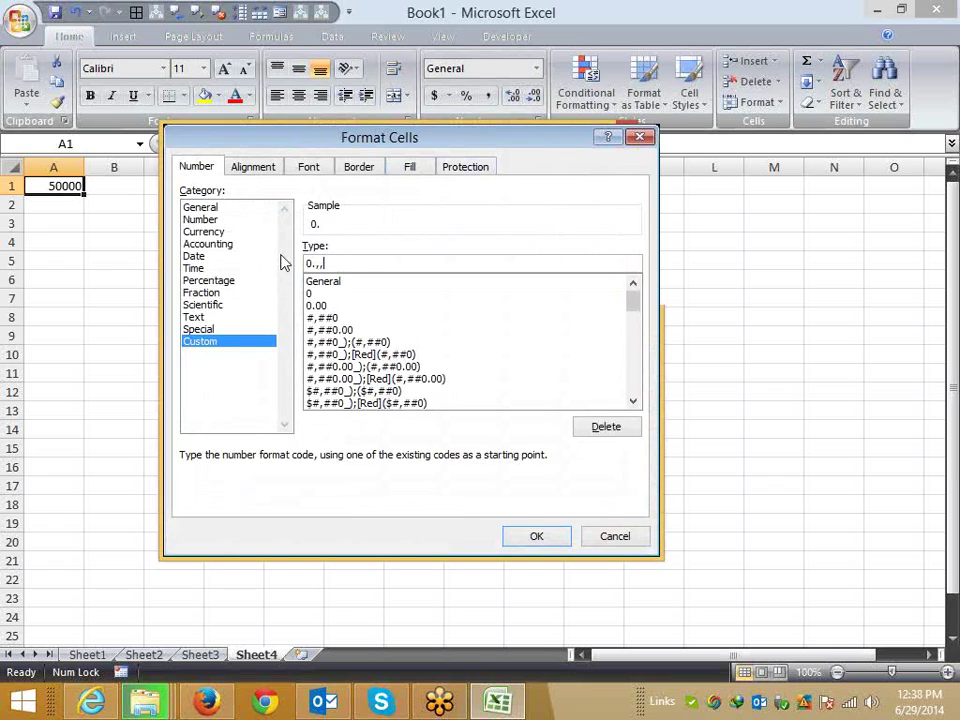
{"action": "key", "text": "BackSpace"}
{"action": "key", "text": "BackSpace"}
{"action": "type", "text": "0"}
{"action": "type", "text": ","}
{"action": "type", "text": ","}
{"action": "key", "text": "BackSpace"}
{"action": "type", "text": ",,"}
{"action": "type", "text": ","}
{"action": "key", "text": "BackSpace"}
{"action": "key", "text": "BackSpace"}
{"action": "key", "text": "BackSpace"}
{"action": "key", "text": "BackSpace"}
{"action": "key", "text": "BackSpace"}
Try the codes .0000,, and .00,, in Type, then cancel Format Cells without applying
{"action": "key", "text": "BackSpace"}
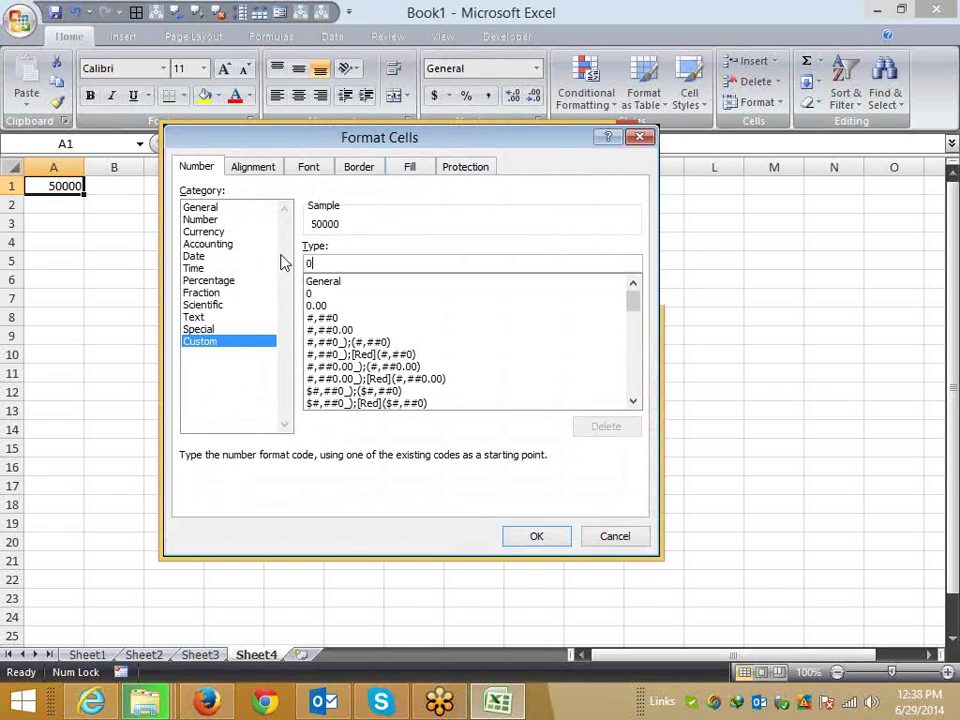
{"action": "key", "text": "BackSpace"}
{"action": "type", "text": "."}
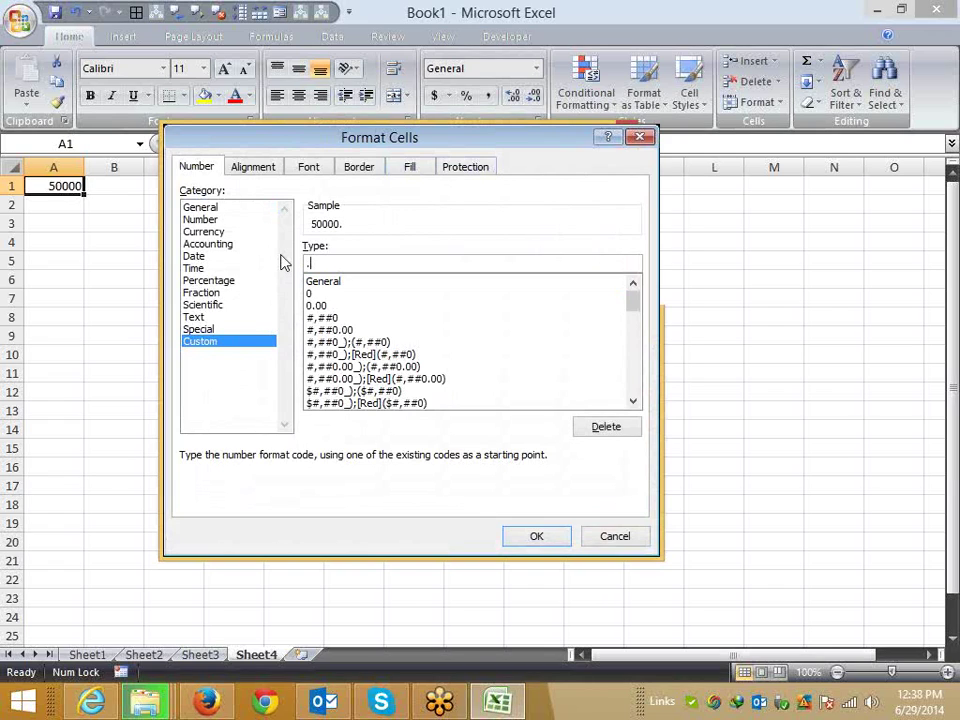
{"action": "type", "text": "0"}
{"action": "type", "text": ","}
{"action": "key", "text": "BackSpace"}
{"action": "type", "text": "000,"}
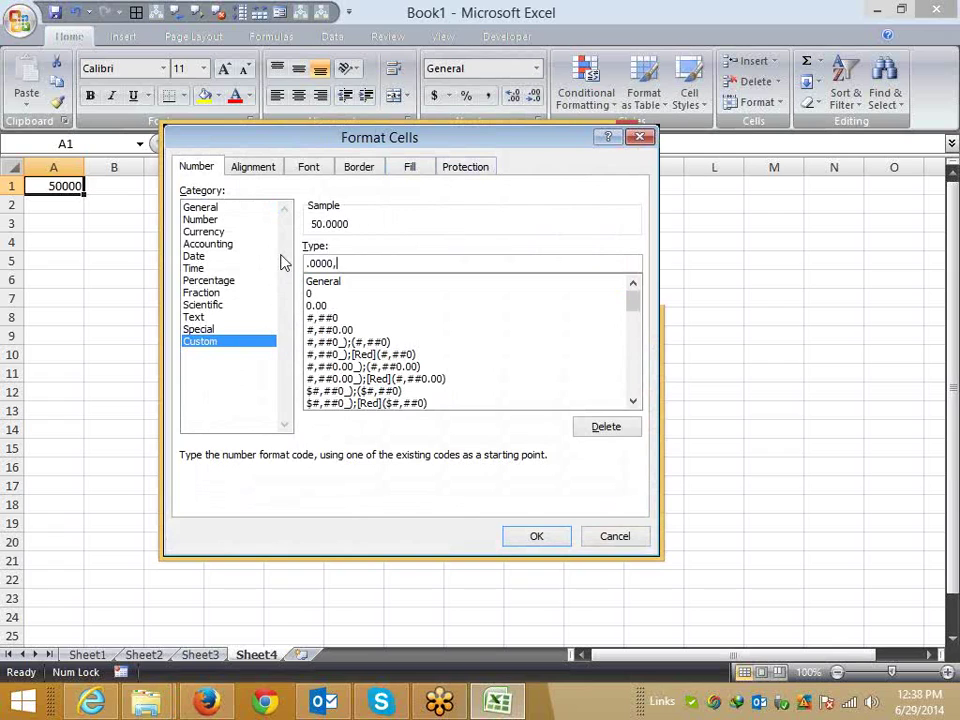
{"action": "type", "text": ","}
{"action": "type", "text": ","}
{"action": "key", "text": "BackSpace"}
{"action": "key", "text": "Left"}
{"action": "key", "text": "Left"}
{"action": "key", "text": "BackSpace"}
{"action": "key", "text": "BackSpace"}
{"action": "key", "text": "BackSpace"}
{"action": "type", "text": "0"}
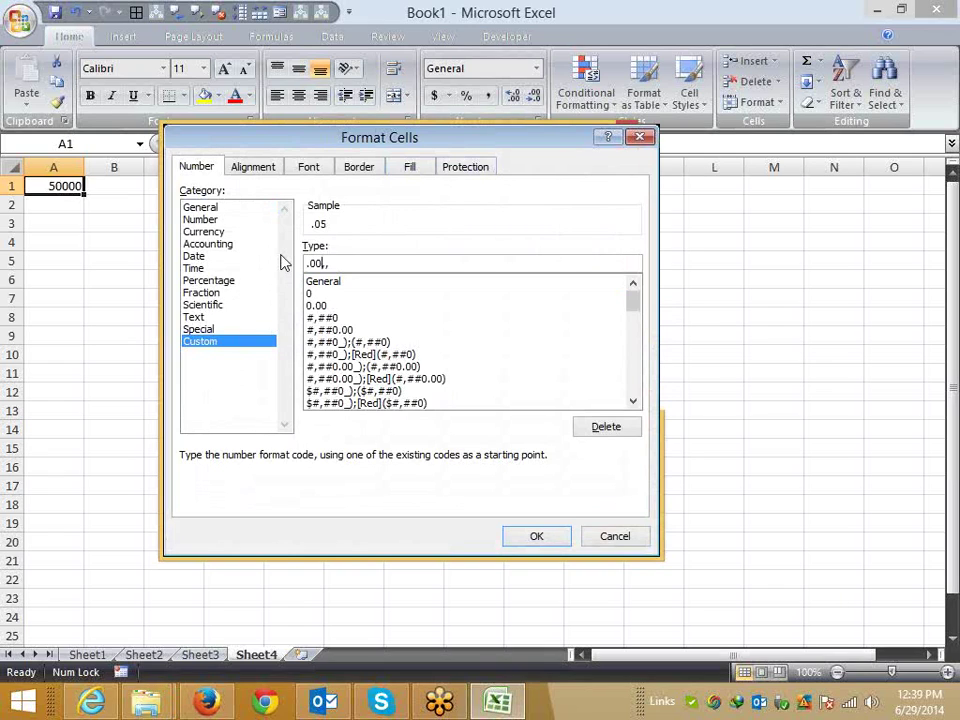
{"action": "type", "text": ","}
{"action": "key", "text": "Escape"}
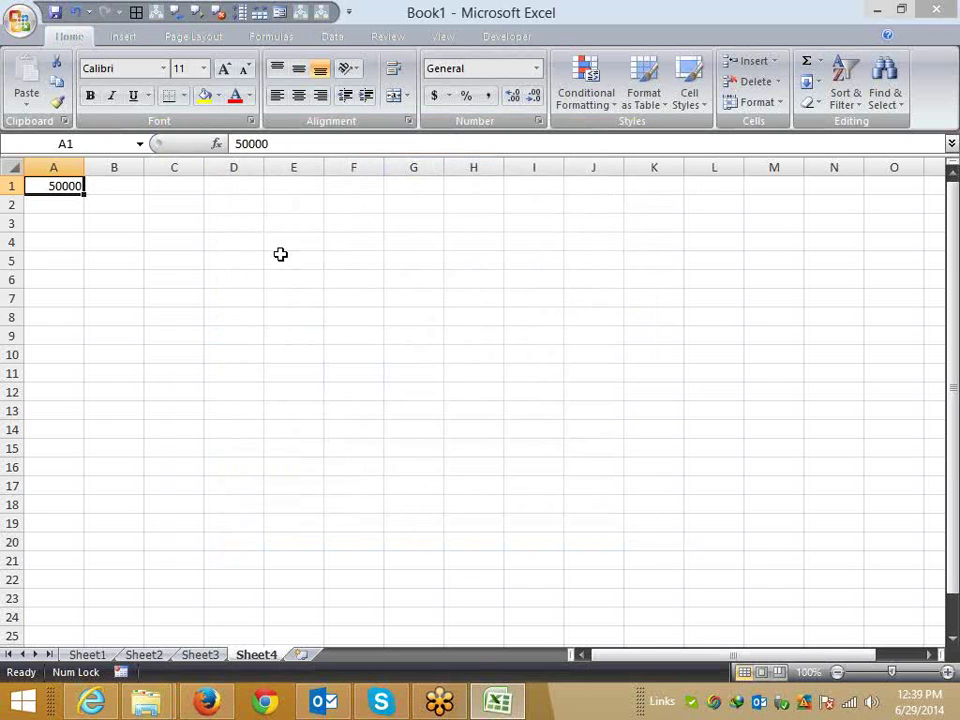
{"action": "left_click", "coordinate": [538, 121]}
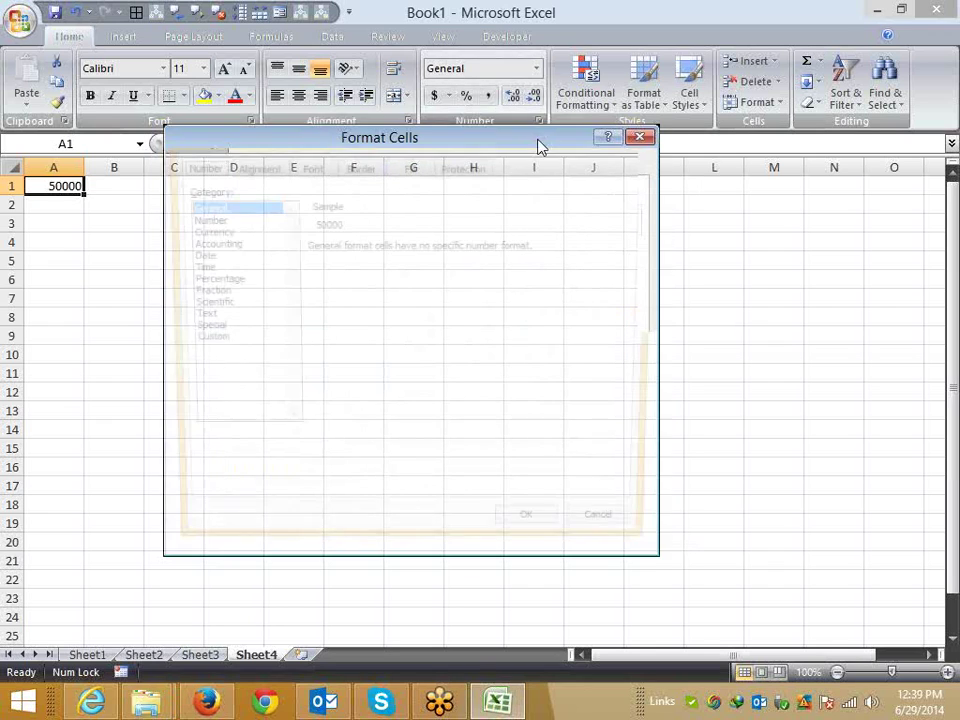
{"action": "left_click", "coordinate": [208, 342]}
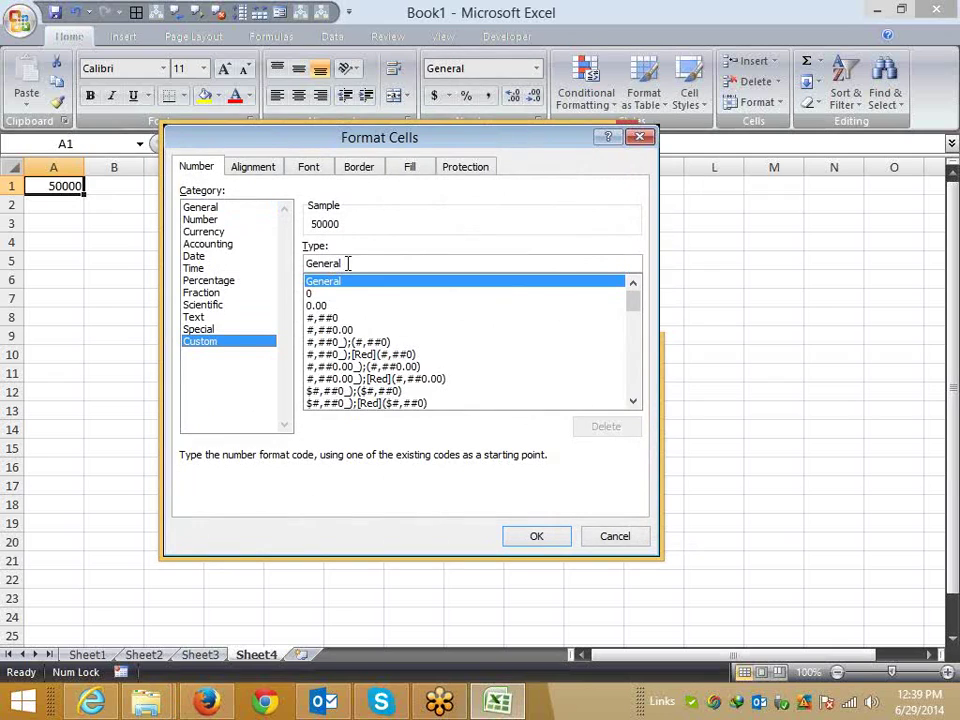
{"action": "left_click_drag", "start_coordinate": [348, 262], "coordinate": [295, 266]}
{"action": "type", "text": "0/"}
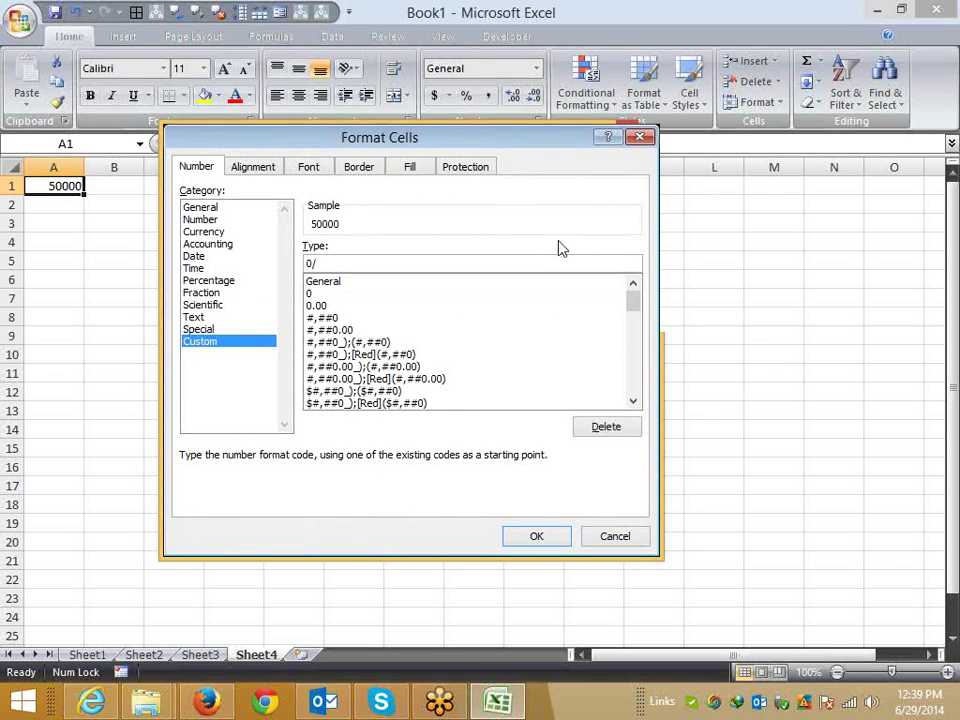
{"action": "type", "text": "10"}
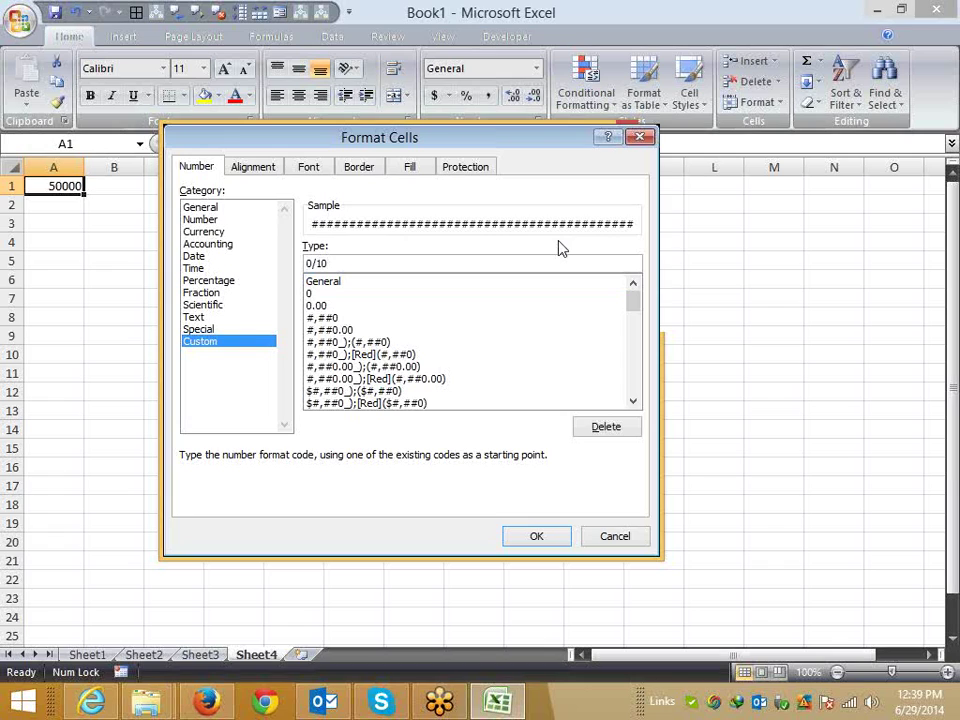
{"action": "type", "text": "0000"}
{"action": "type", "text": "0"}
{"action": "key", "text": "BackSpace"}
{"action": "key", "text": "BackSpace"}
{"action": "key", "text": "BackSpace"}
{"action": "key", "text": "BackSpace"}
{"action": "key", "text": "BackSpace"}
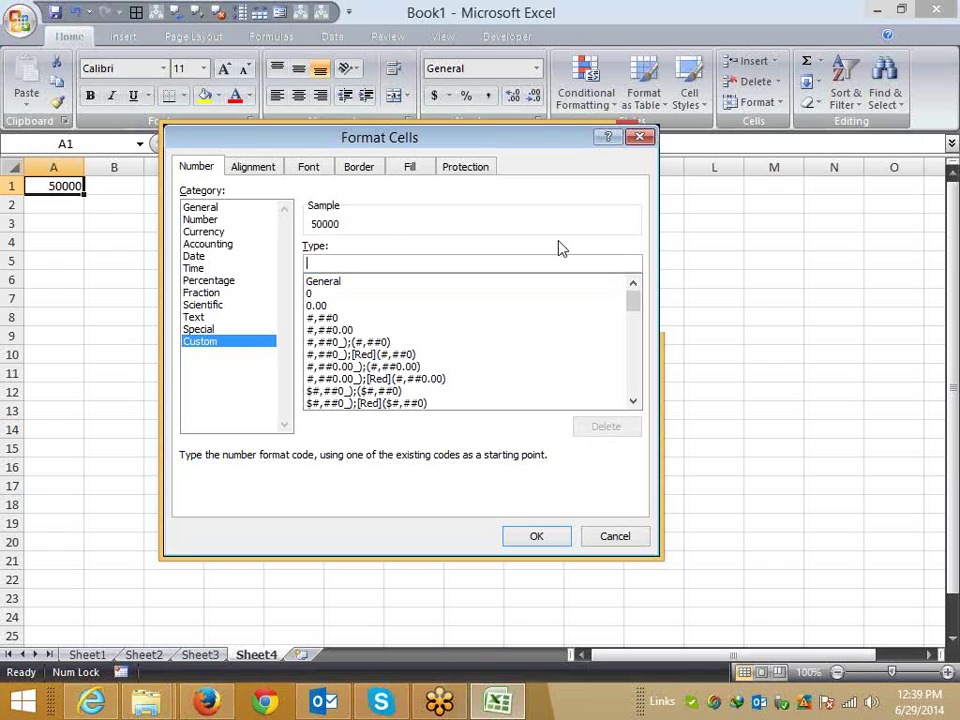
{"action": "type", "text": "0.0"}
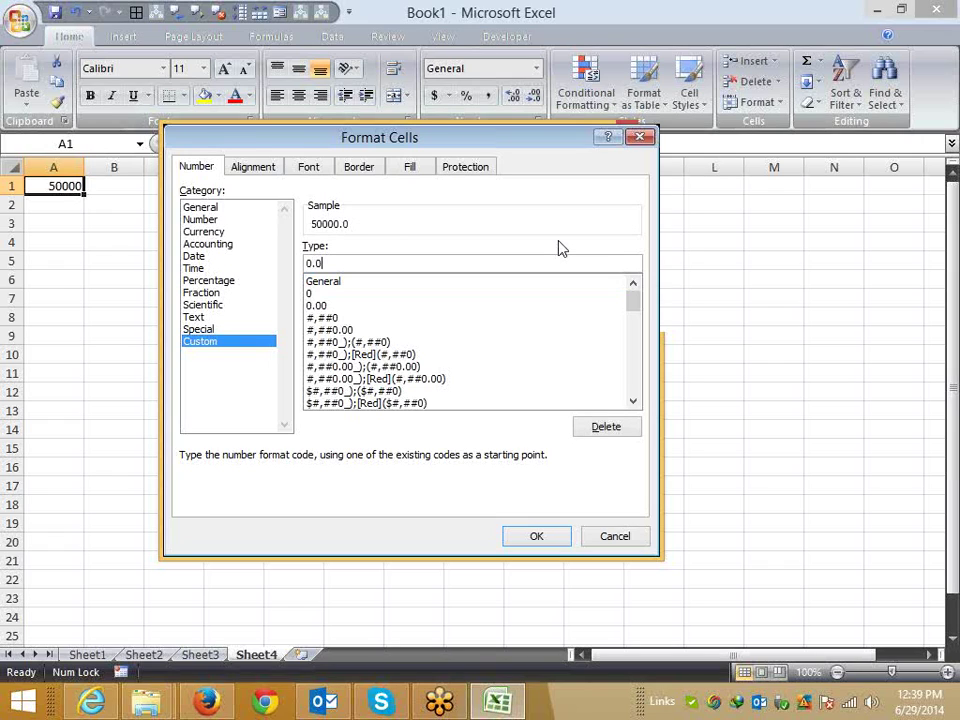
{"action": "type", "text": "/"}
{"action": "type", "text": "100"}
{"action": "type", "text": "000"}
{"action": "key", "text": "Left"}
{"action": "key", "text": "Left"}
{"action": "key", "text": "Left"}
{"action": "key", "text": "Right"}
{"action": "key", "text": "Right"}
{"action": "key", "text": "Right"}
{"action": "key", "text": "Delete"}
{"action": "key", "text": "Right"}
{"action": "key", "text": "Right"}
{"action": "key", "text": "Right"}
{"action": "key", "text": "Return"}
{"action": "key", "text": "Right"}
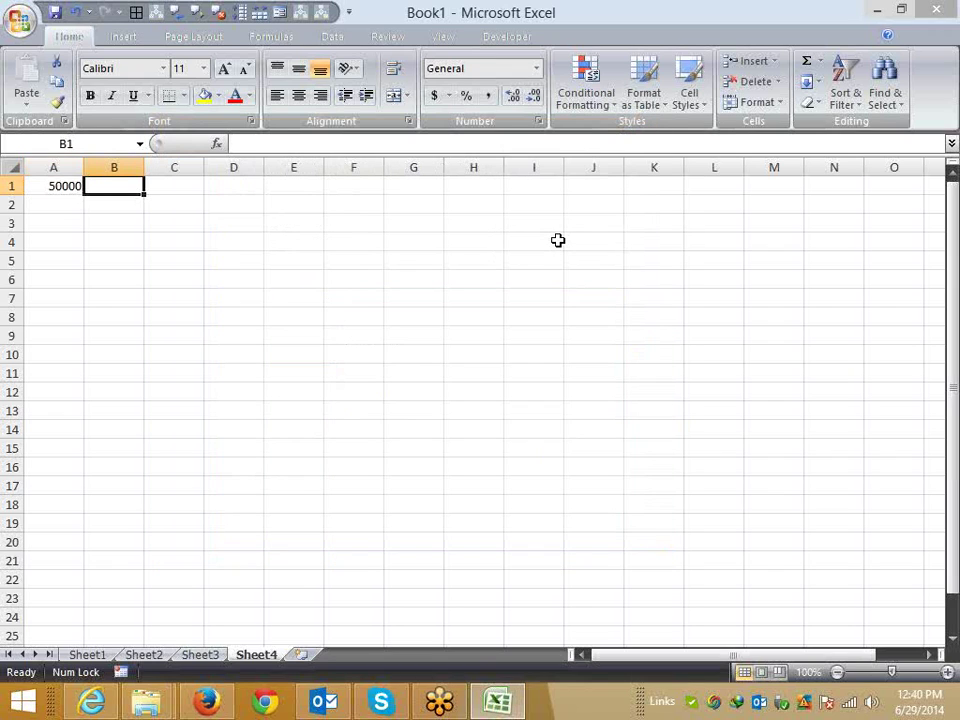
Enter the formula =A1/100000 in B1
{"action": "type", "text": "="}
{"action": "key", "text": "Left"}
{"action": "type", "text": "/"}
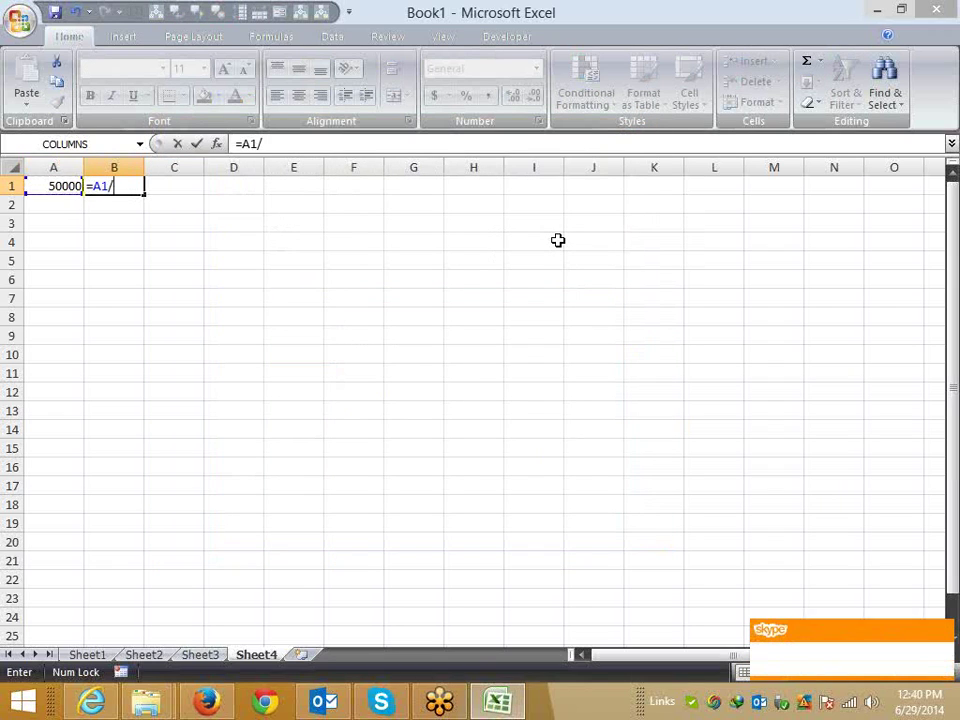
{"action": "type", "text": "10000"}
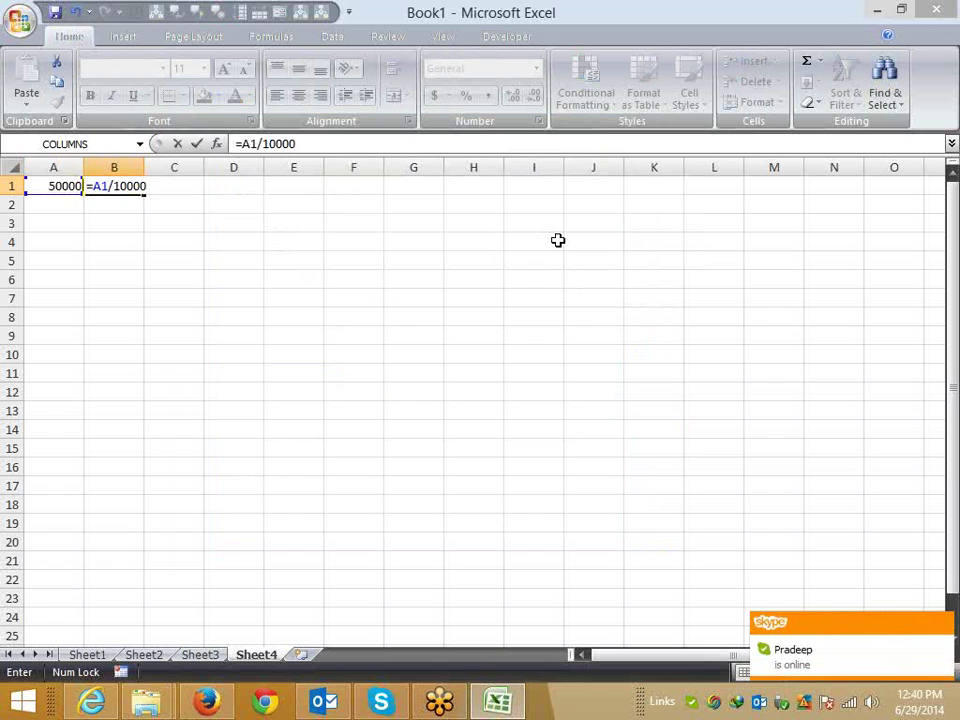
{"action": "type", "text": "0"}
{"action": "key", "text": "Return"}
Give B1 the custom format 0.00 "Lakh" so it displays 0.50 Lakh
{"action": "key", "text": "Up"}
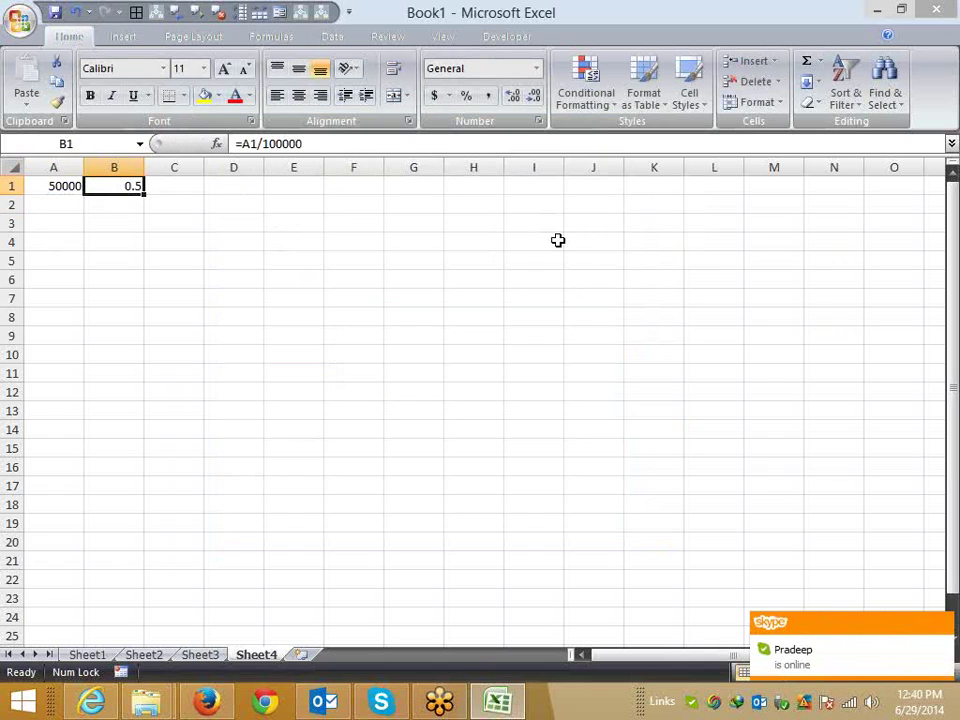
{"action": "left_click", "coordinate": [538, 121]}
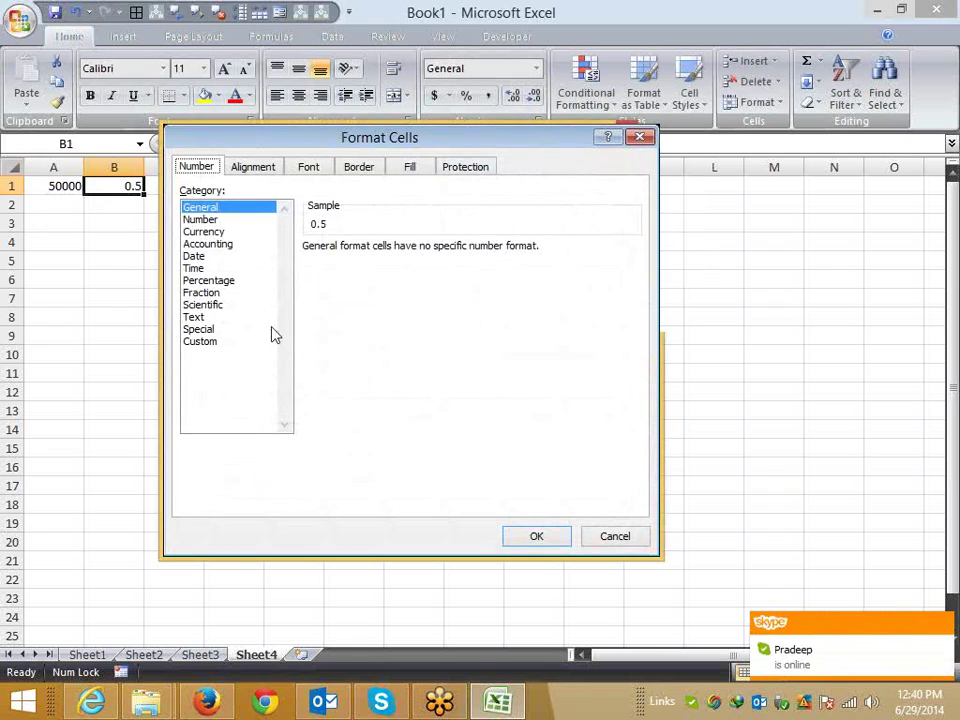
{"action": "left_click", "coordinate": [205, 341]}
{"action": "left_click_drag", "start_coordinate": [341, 263], "coordinate": [303, 268]}
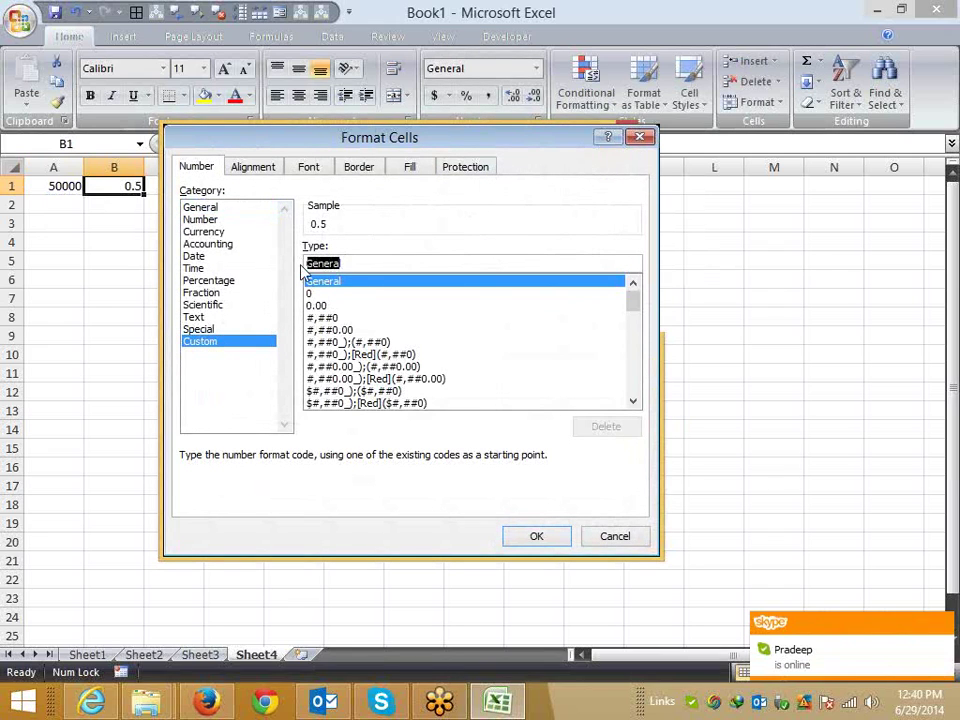
{"action": "type", "text": "0.00"}
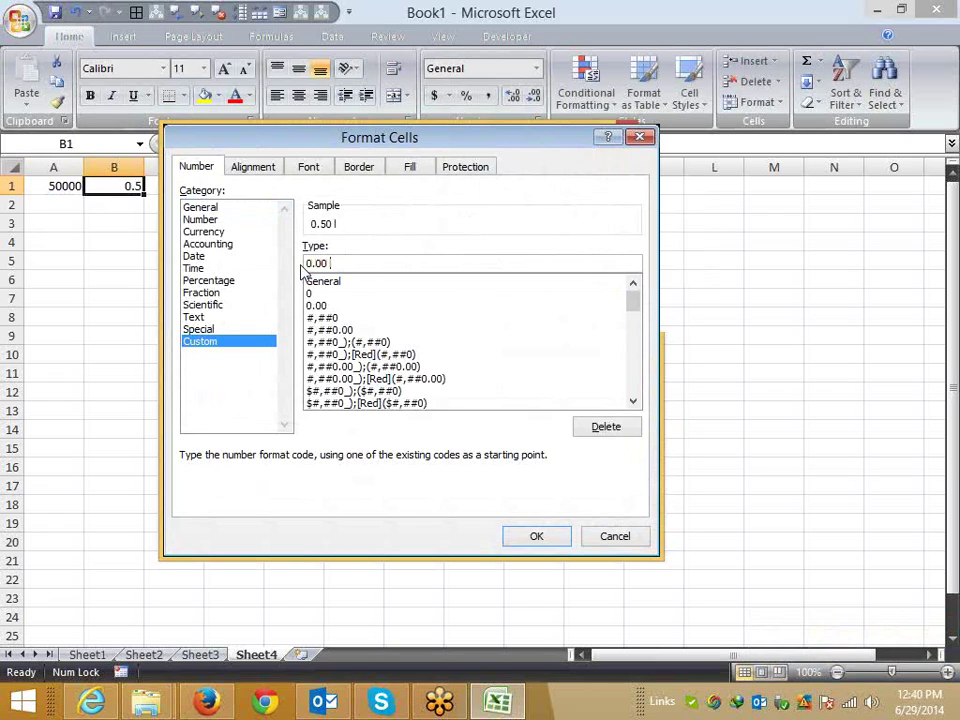
{"action": "type", "text": " \""}
{"action": "type", "text": "Lakh"}
{"action": "type", "text": "\""}
{"action": "key", "text": "Return"}
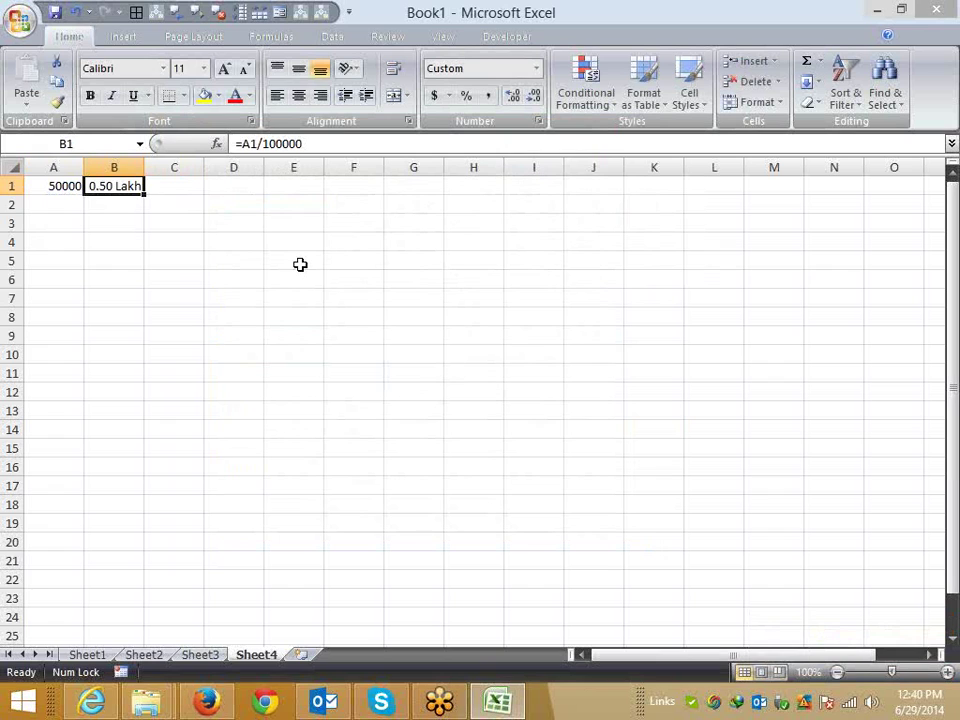
Prefix a 1 to A1's value, turning 50000 into 150000
{"action": "key", "text": "Left"}
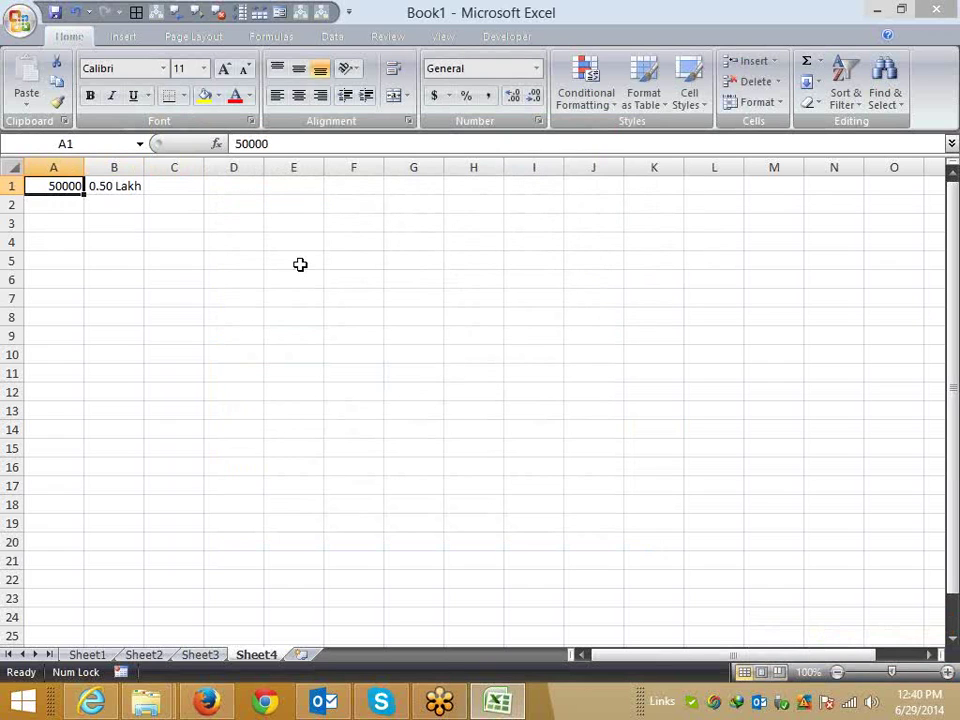
{"action": "key", "text": "F1"}
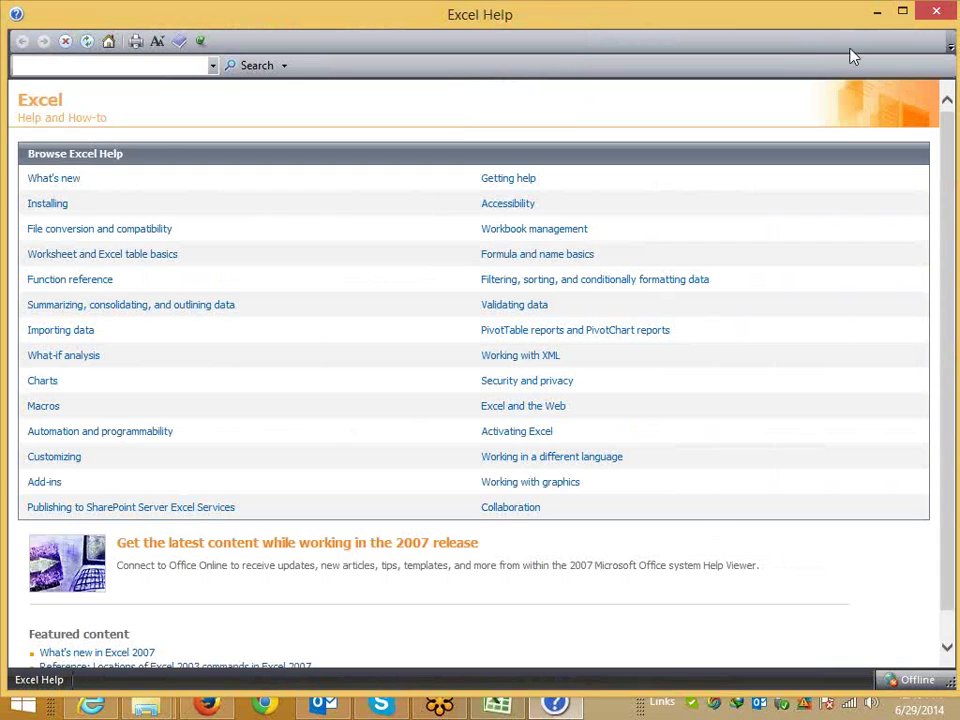
{"action": "left_click", "coordinate": [950, 10]}
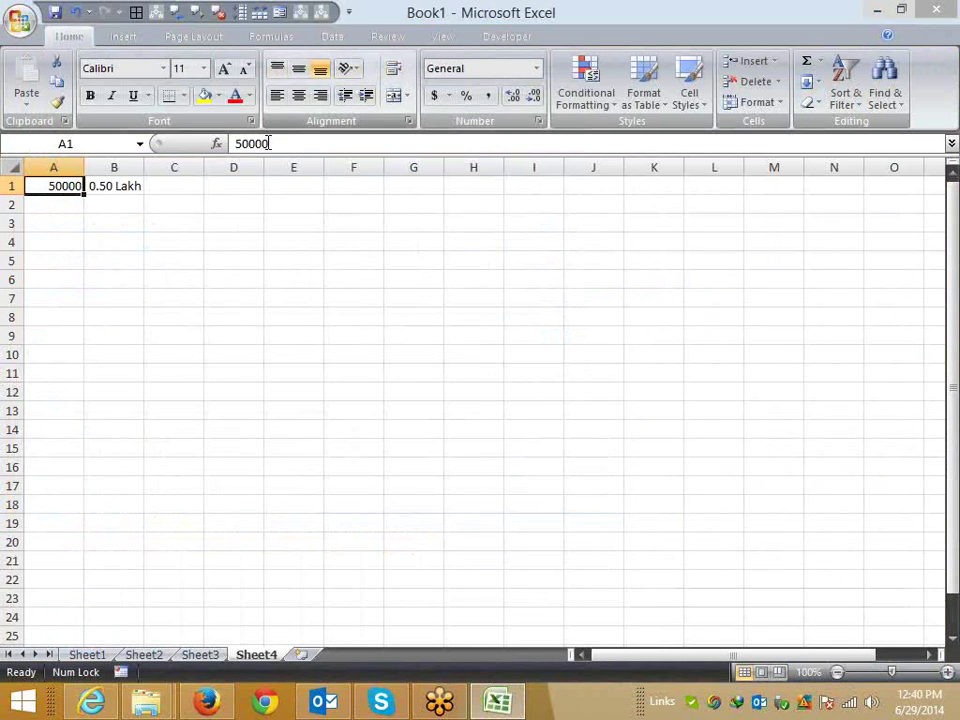
{"action": "left_click", "coordinate": [218, 144]}
{"action": "key", "text": "Escape"}
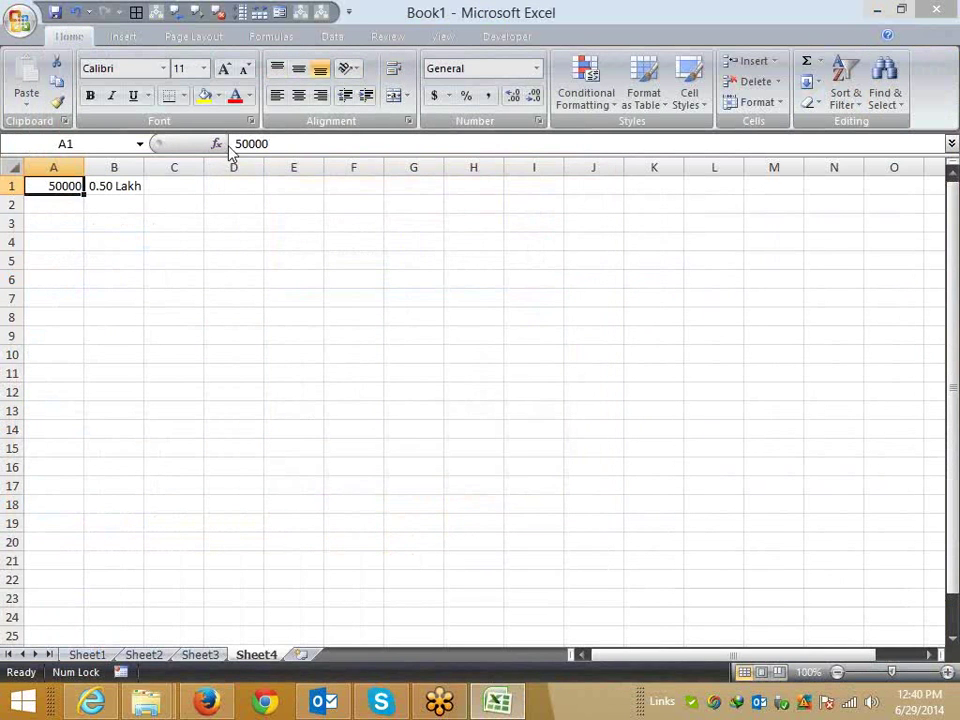
{"action": "left_click", "coordinate": [273, 143]}
{"action": "type", "text": "1"}
{"action": "key", "text": "Return"}
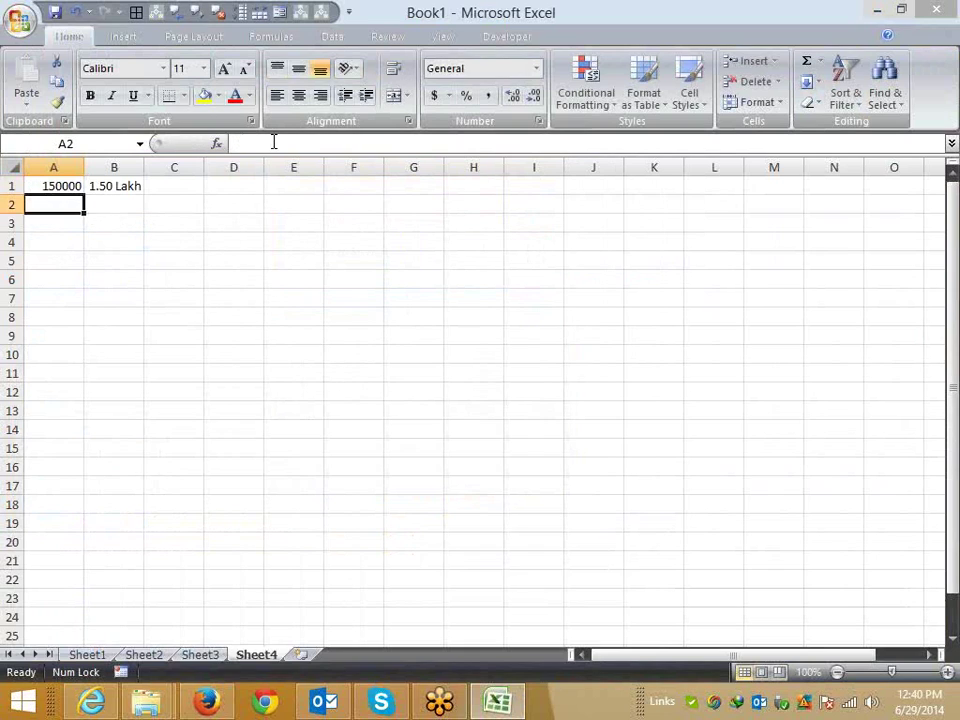
Delete the 5 so A1 holds 10000
{"action": "key", "text": "Up"}
{"action": "key", "text": "F2"}
{"action": "key", "text": "Left"}
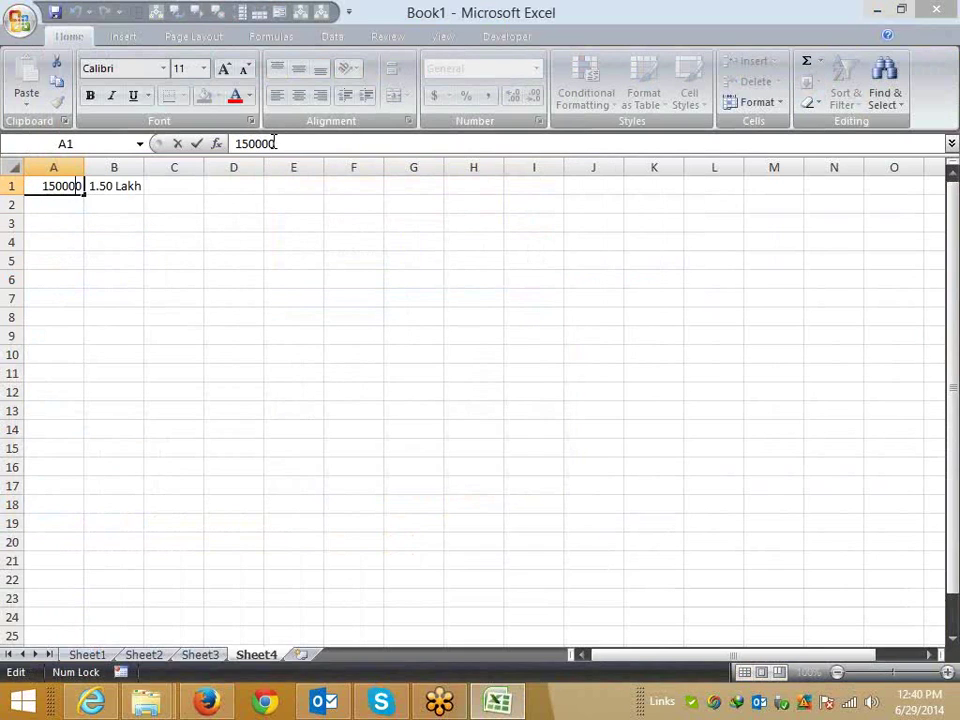
{"action": "key", "text": "Left"}
{"action": "key", "text": "Left"}
{"action": "key", "text": "Left"}
{"action": "key", "text": "Right"}
{"action": "key", "text": "Delete"}
{"action": "key", "text": "Return"}
Add a zero so A1 holds 100000 and B1 reads 1.00 Lakh
{"action": "key", "text": "Up"}
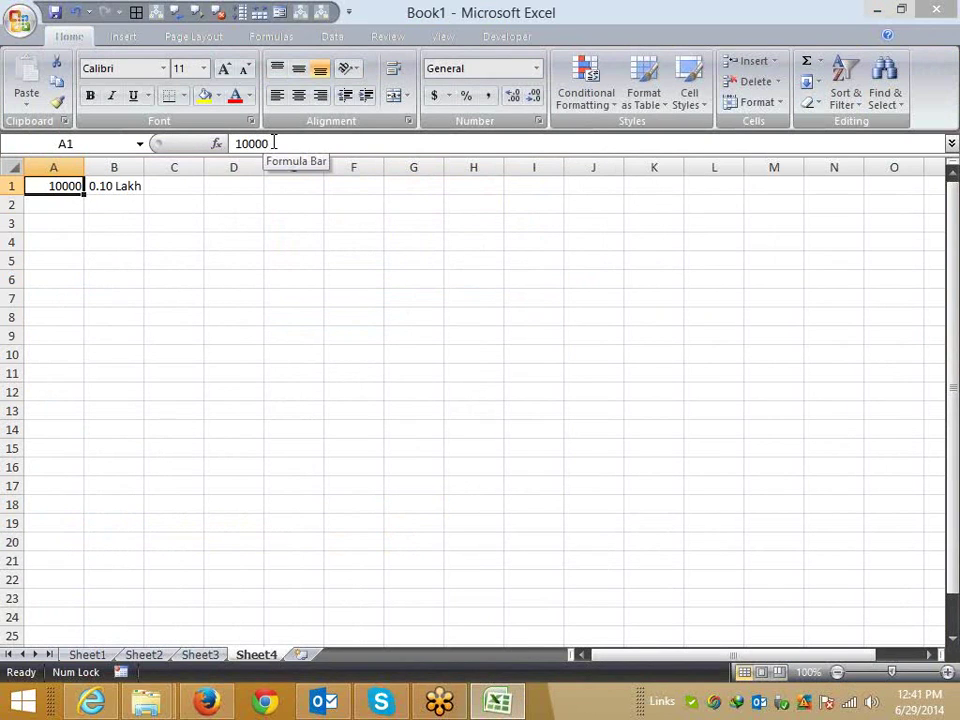
{"action": "key", "text": "F2"}
{"action": "key", "text": "Left"}
{"action": "key", "text": "Left"}
{"action": "key", "text": "Left"}
{"action": "key", "text": "Left"}
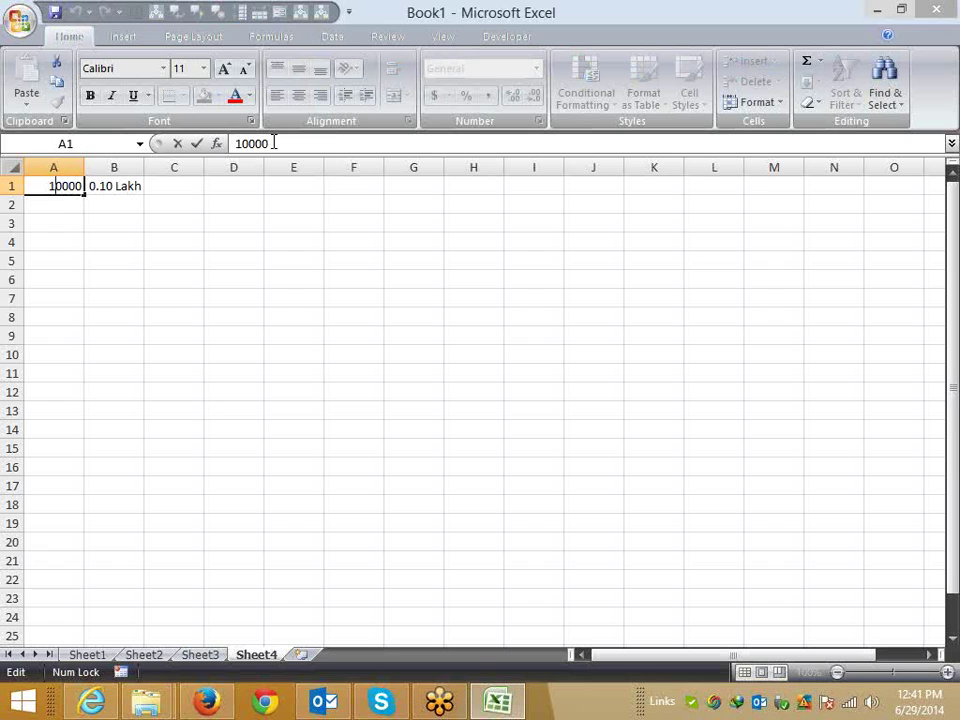
{"action": "key", "text": "Left"}
{"action": "type", "text": "0"}
{"action": "key", "text": "Return"}
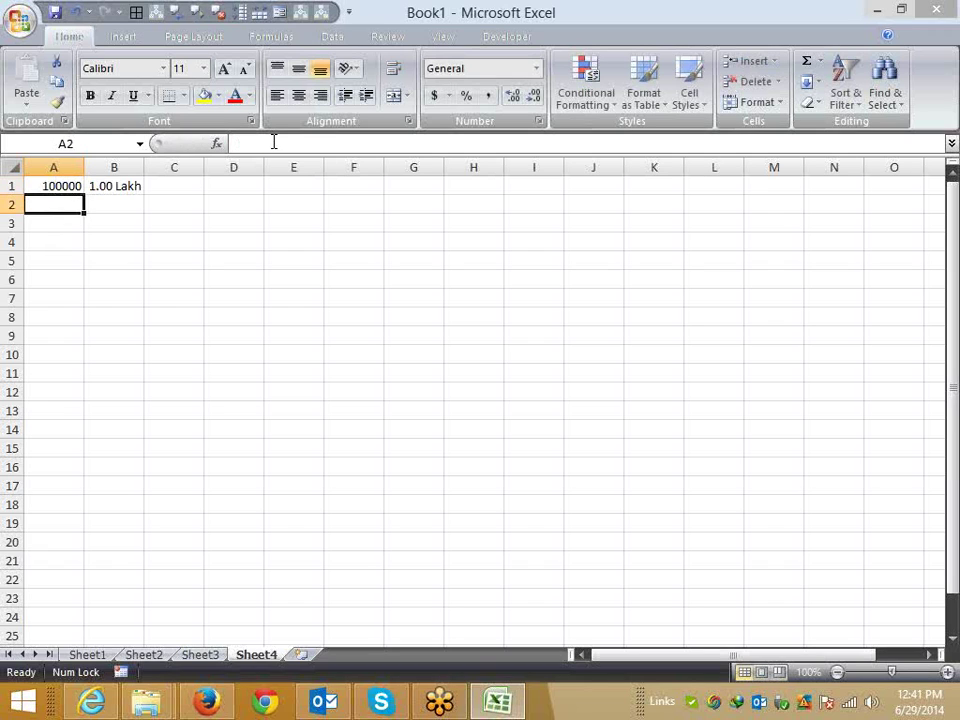
{"action": "key", "text": "Up"}
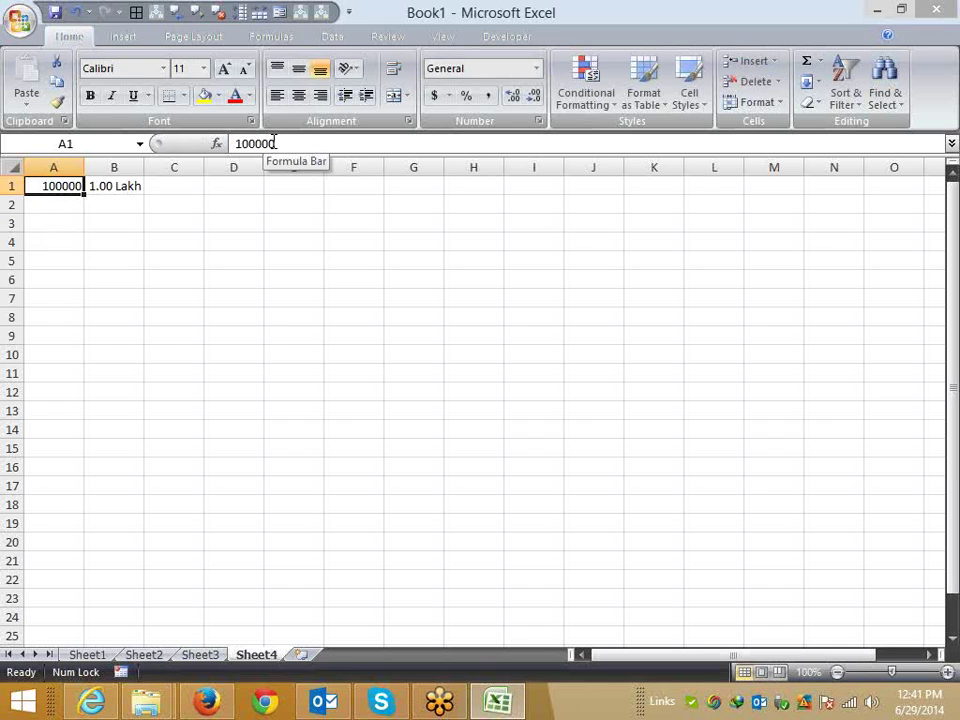
{"action": "key", "text": "alt+Tab"}
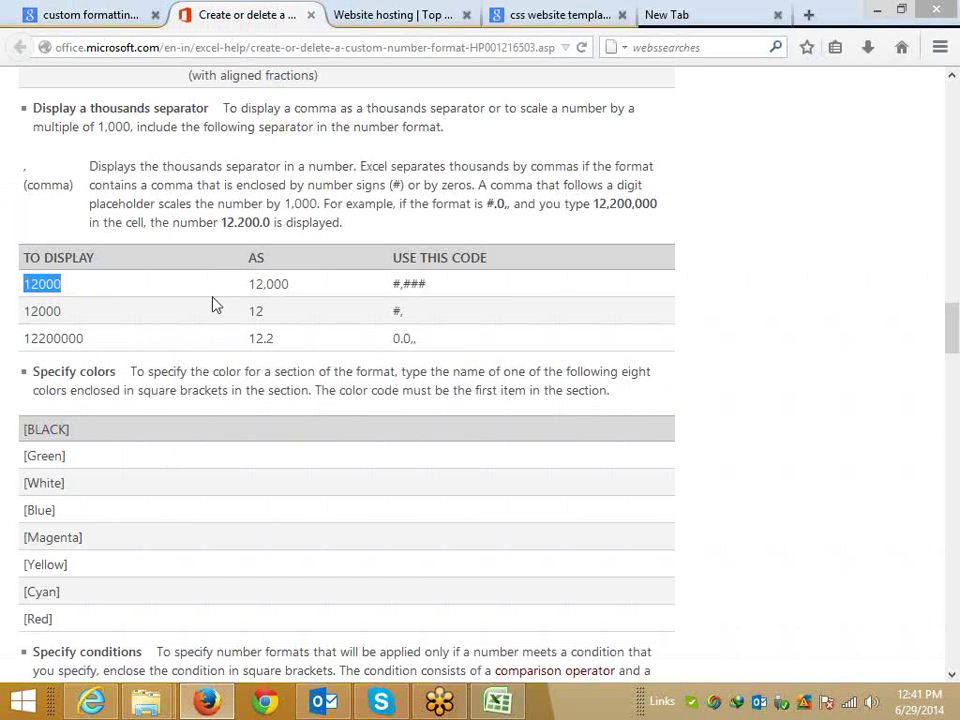
{"action": "scroll", "coordinate": [205, 330], "scroll_direction": "down", "scroll_amount": 5}
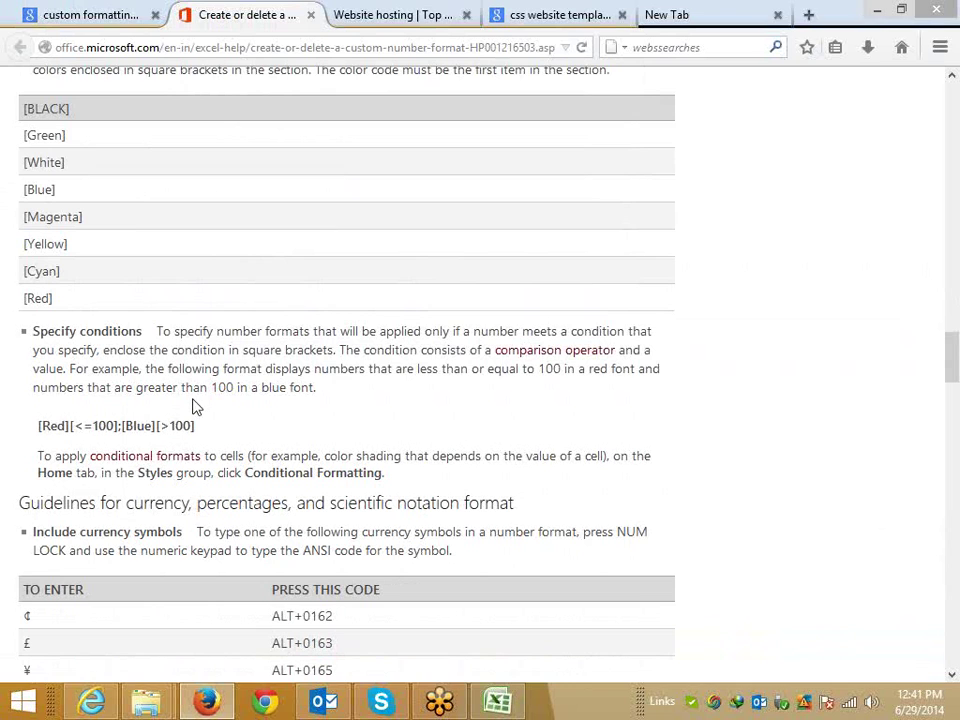
{"action": "left_click", "coordinate": [497, 700]}
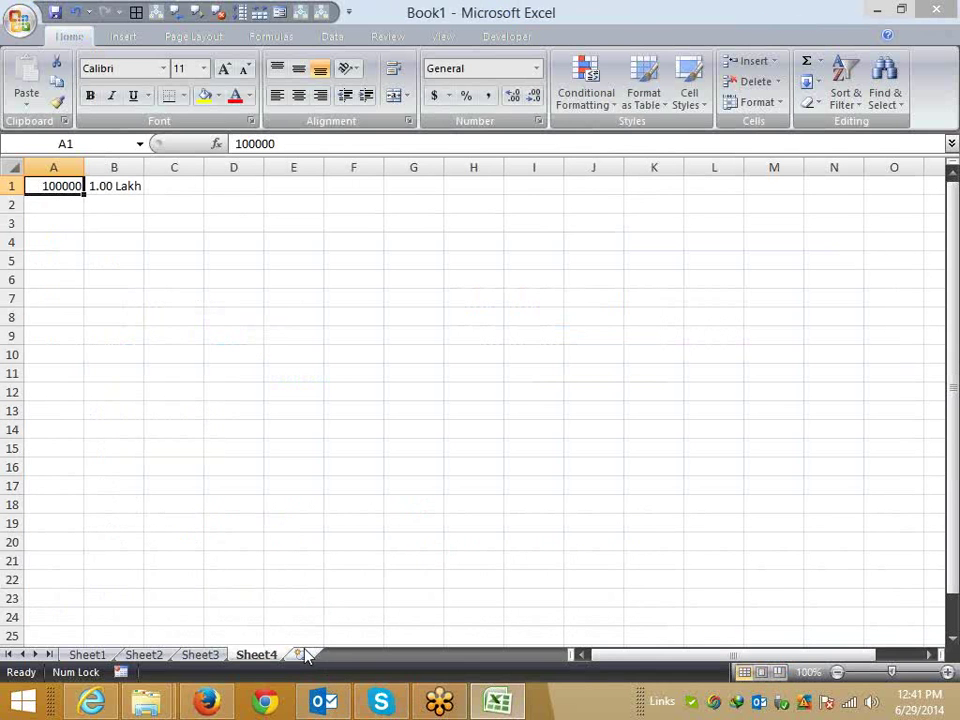
Select column D and open the Custom number format category
{"action": "left_click", "coordinate": [253, 152]}
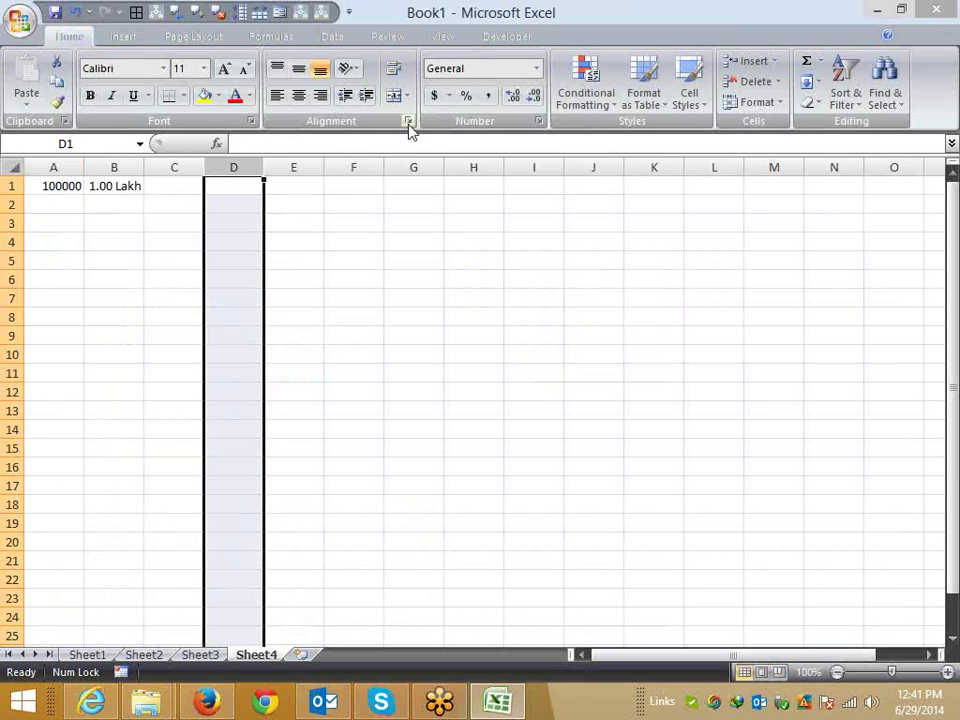
{"action": "left_click", "coordinate": [408, 121]}
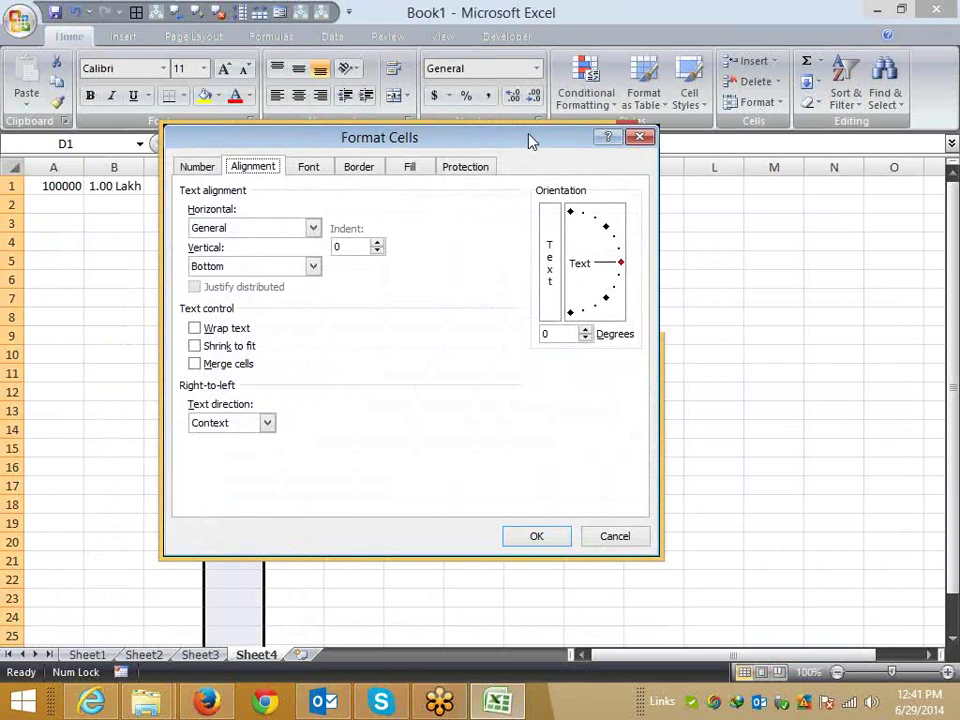
{"action": "left_click", "coordinate": [197, 166]}
{"action": "left_click", "coordinate": [197, 341]}
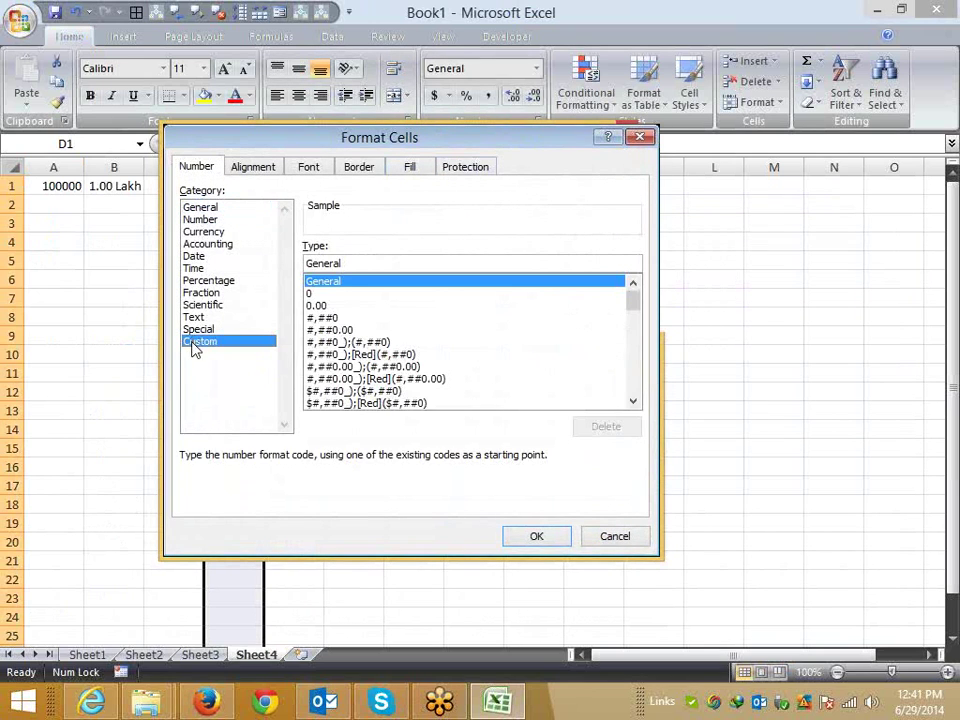
Paste the code [Red][<=100];[Blue][>100] from the help page and apply it to column D
{"action": "key", "text": "alt+Tab"}
{"action": "scroll", "coordinate": [296, 418], "scroll_direction": "down", "scroll_amount": 3}
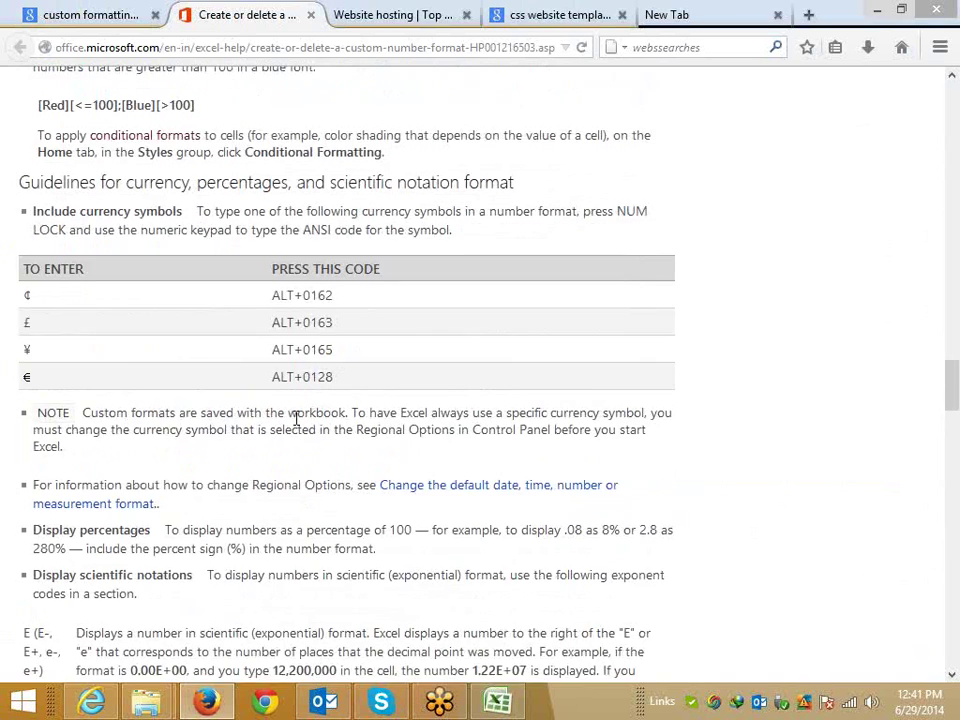
{"action": "scroll", "coordinate": [296, 418], "scroll_direction": "up", "scroll_amount": 4}
{"action": "left_click_drag", "start_coordinate": [196, 318], "coordinate": [40, 318]}
{"action": "key", "text": "ctrl+c"}
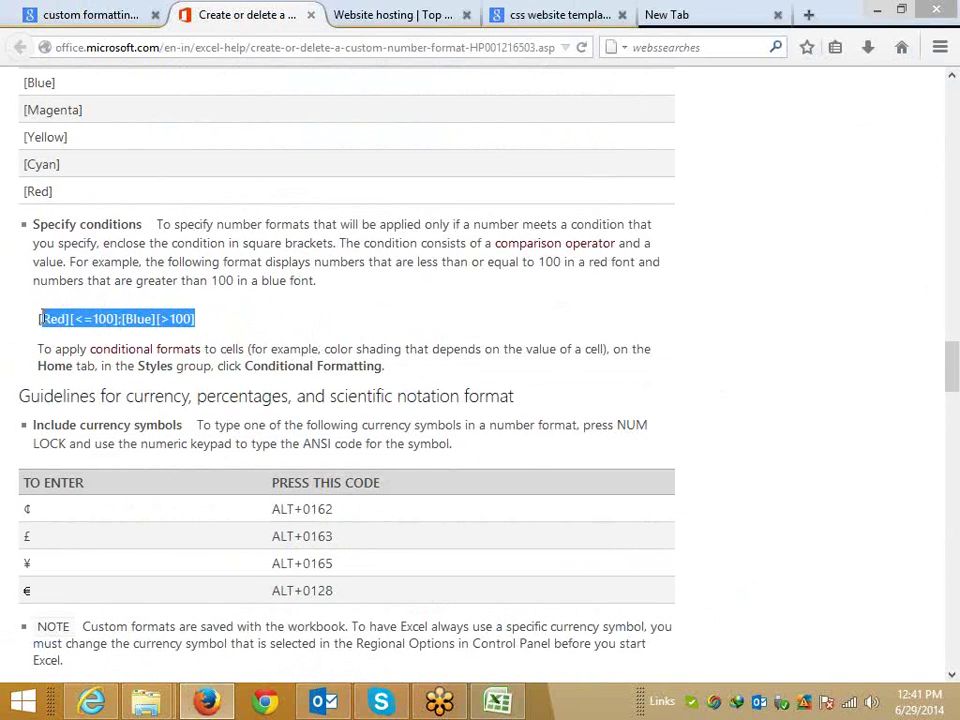
{"action": "key", "text": "alt+Tab"}
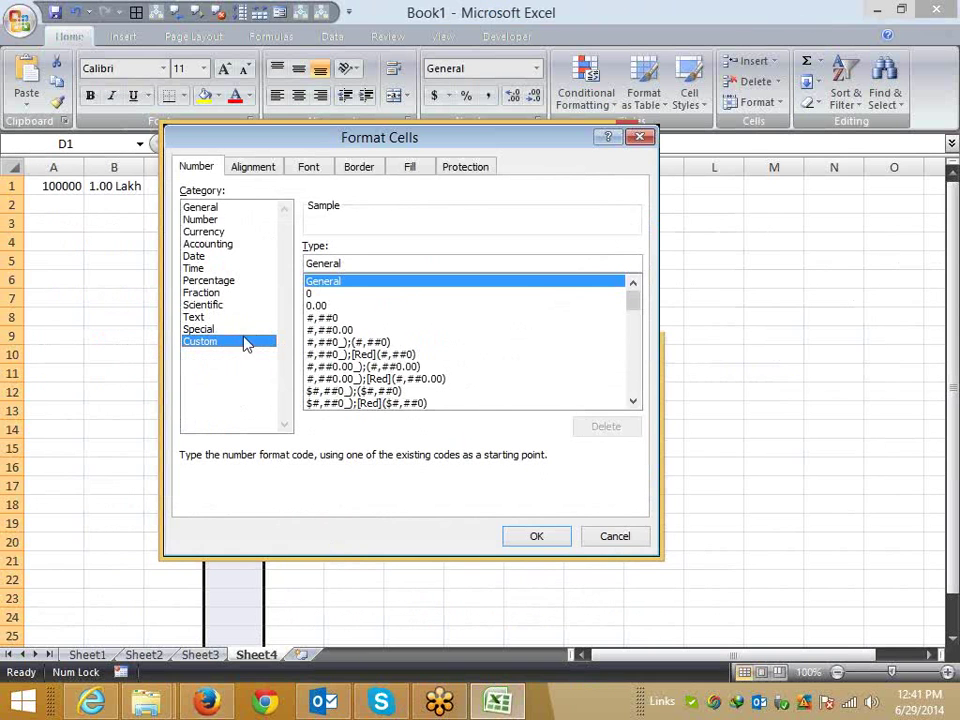
{"action": "left_click_drag", "start_coordinate": [369, 262], "coordinate": [298, 262]}
{"action": "key", "text": "ctrl+v"}
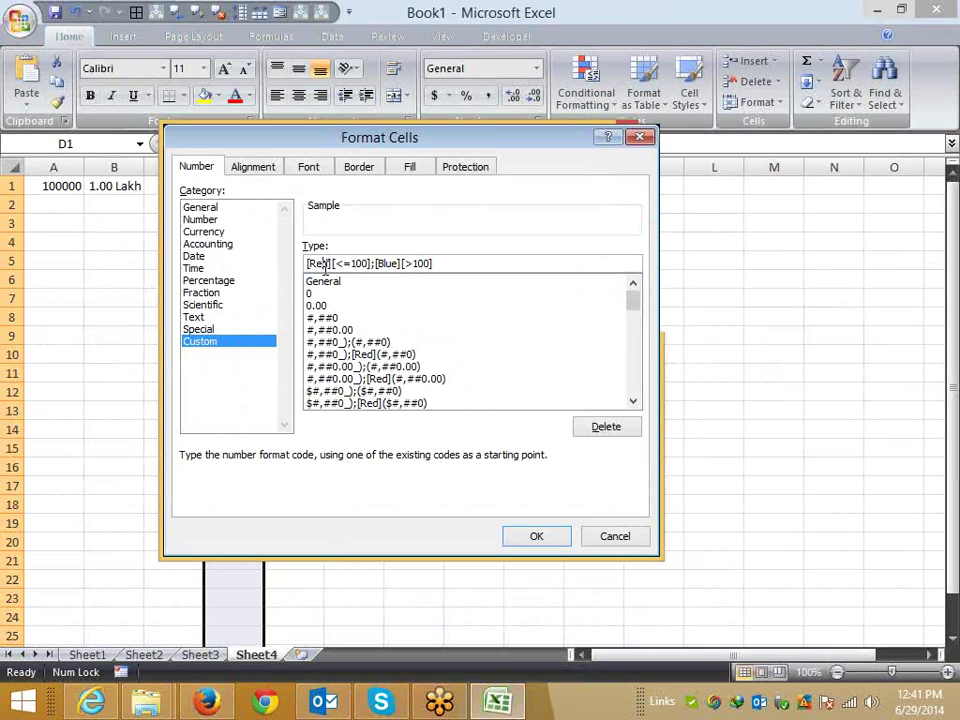
{"action": "double_click", "coordinate": [324, 264]}
{"action": "left_click_drag", "start_coordinate": [335, 264], "coordinate": [369, 266]}
{"action": "left_click_drag", "start_coordinate": [371, 264], "coordinate": [310, 264]}
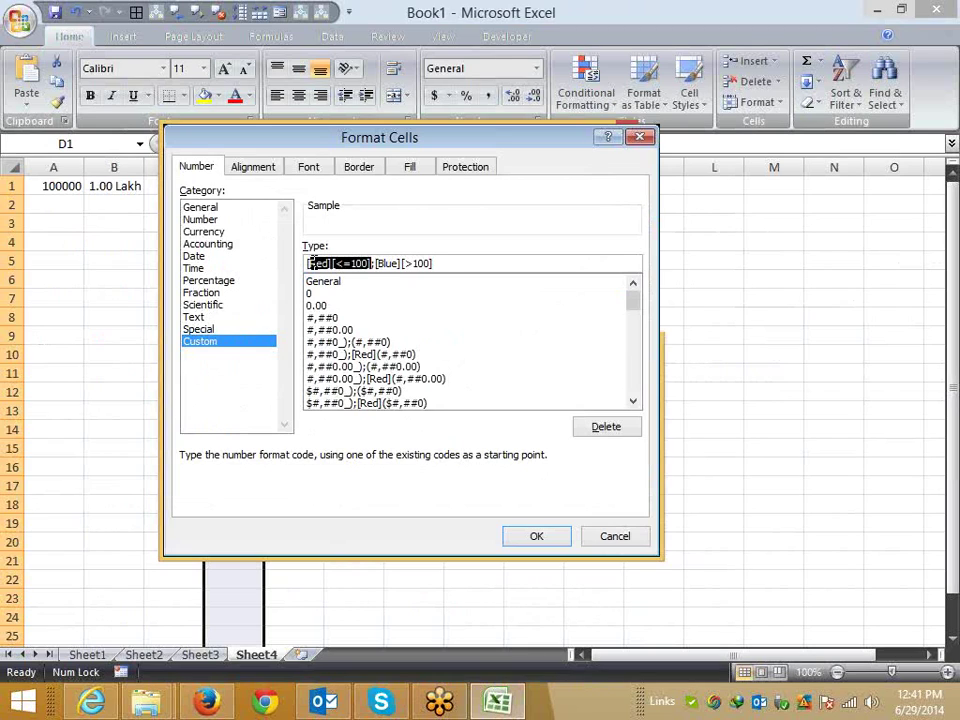
{"action": "left_click", "coordinate": [377, 263]}
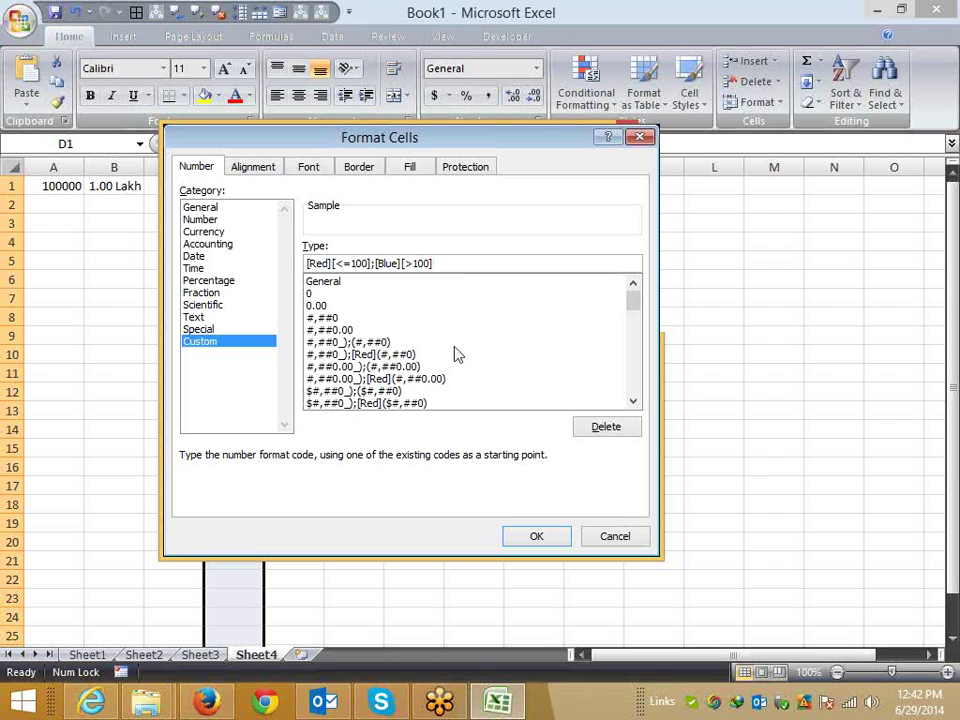
{"action": "left_click", "coordinate": [538, 541]}
Enter 1 in D5 to test the red formatting
{"action": "left_click", "coordinate": [227, 263]}
{"action": "type", "text": "1"}
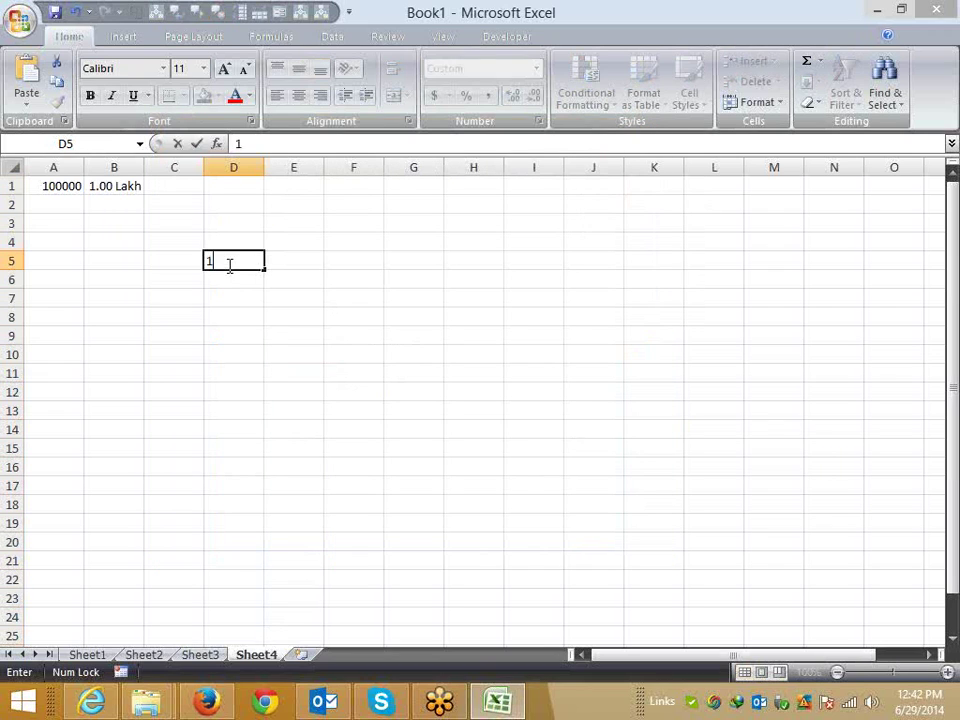
{"action": "key", "text": "Return"}
{"action": "type", "text": "124"}
{"action": "key", "text": "Return"}
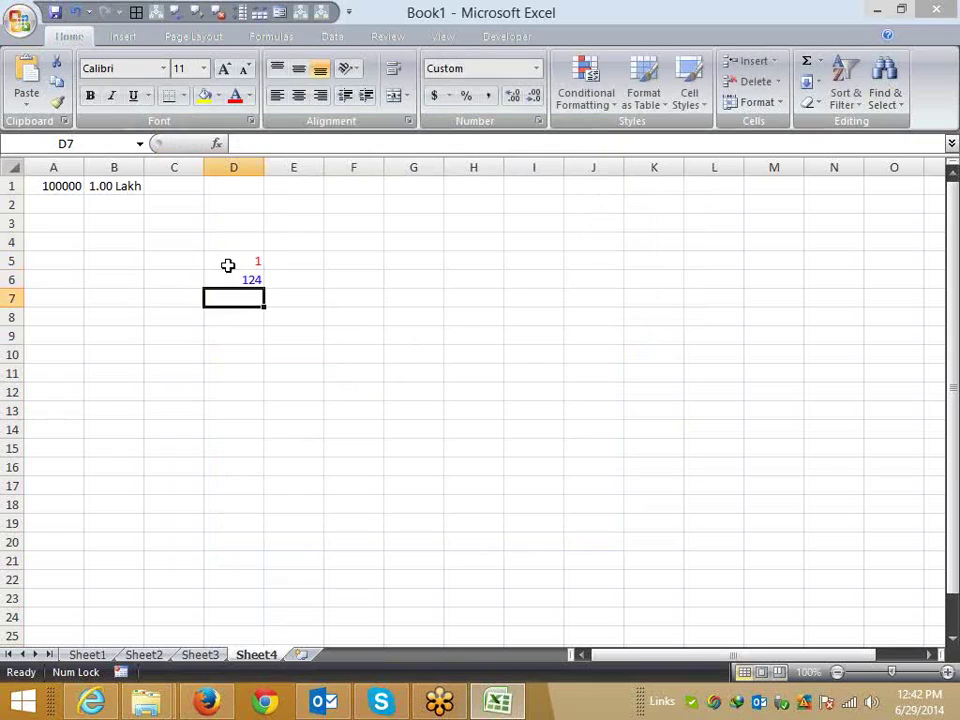
Find the currency symbols table on the help page and select the cent sign's code ALT+0162
{"action": "left_click", "coordinate": [206, 702]}
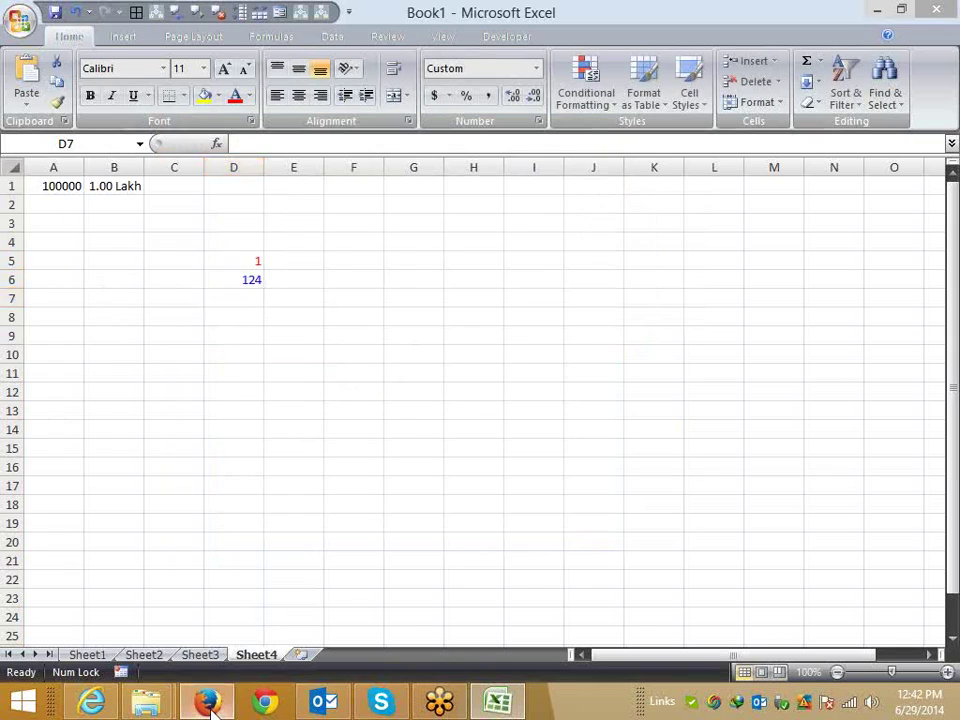
{"action": "scroll", "coordinate": [167, 508], "scroll_direction": "down", "scroll_amount": 5}
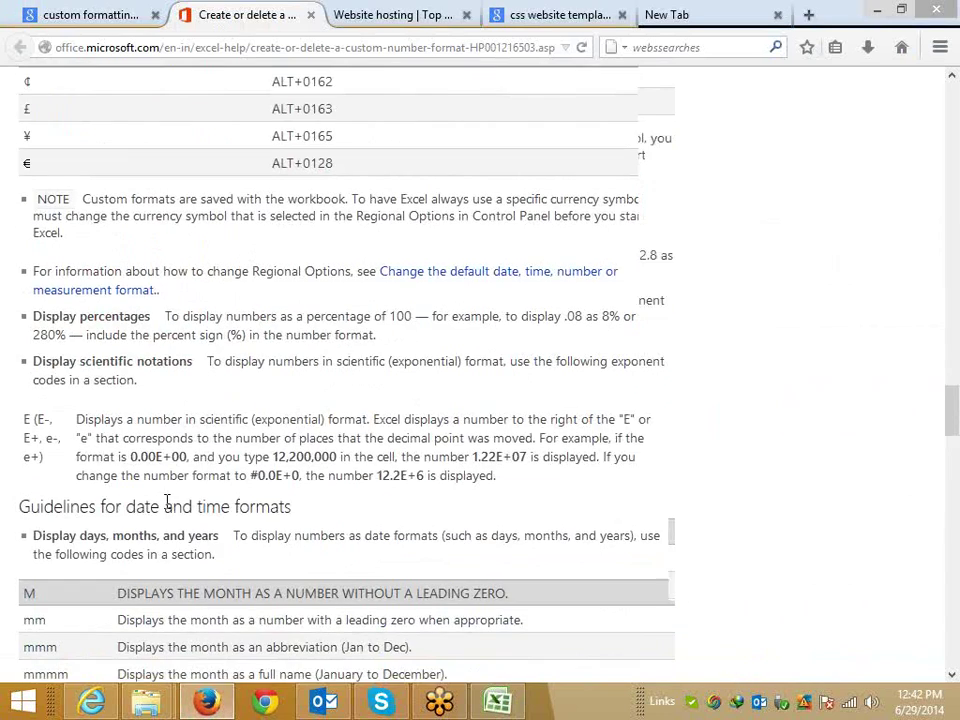
{"action": "scroll", "coordinate": [167, 503], "scroll_direction": "down", "scroll_amount": 3}
{"action": "scroll", "coordinate": [82, 498], "scroll_direction": "up", "scroll_amount": 5}
{"action": "scroll", "coordinate": [82, 498], "scroll_direction": "up", "scroll_amount": 8}
{"action": "scroll", "coordinate": [80, 497], "scroll_direction": "up", "scroll_amount": 4}
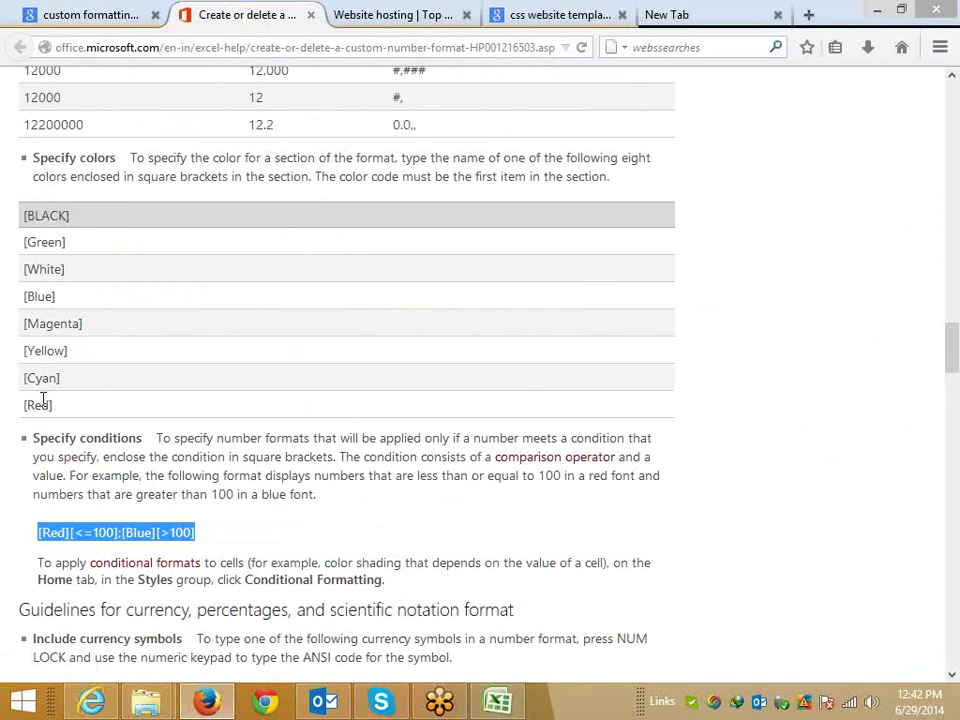
{"action": "scroll", "coordinate": [42, 399], "scroll_direction": "down", "scroll_amount": 5}
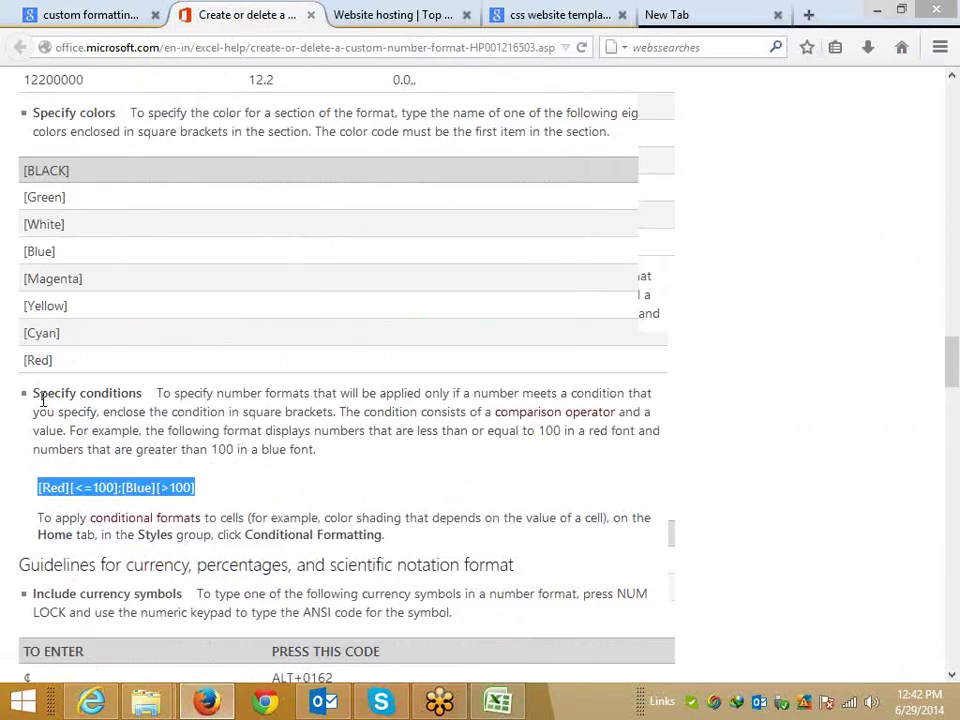
{"action": "scroll", "coordinate": [42, 402], "scroll_direction": "up", "scroll_amount": 1}
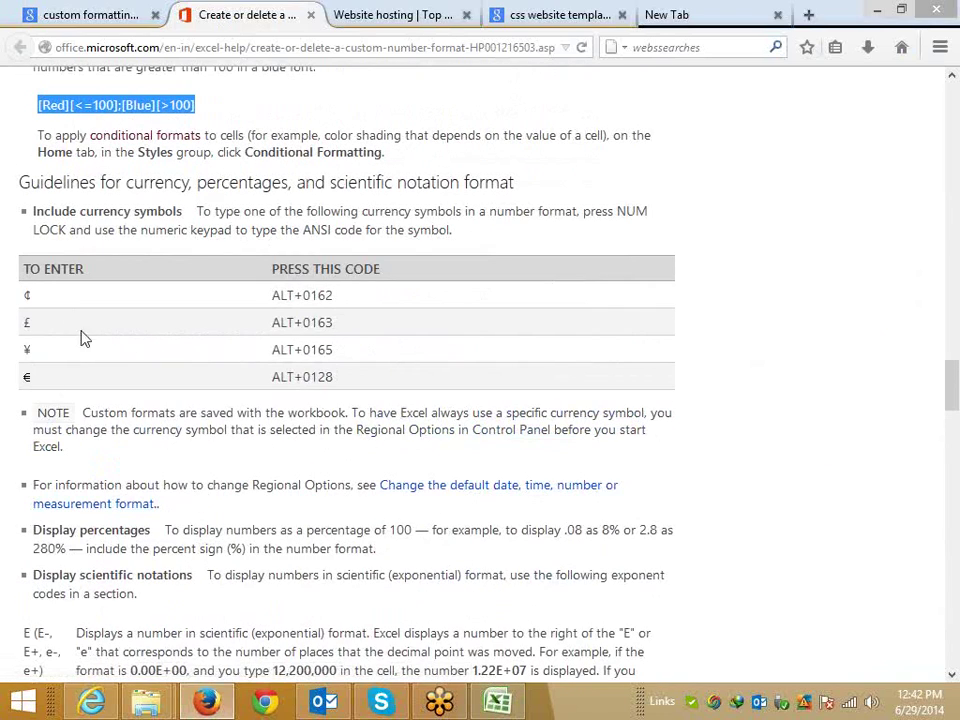
{"action": "mouse_move", "coordinate": [60, 298]}
{"action": "left_mouse_down"}
{"action": "mouse_move", "coordinate": [5, 300]}
{"action": "mouse_move", "coordinate": [22, 300]}
{"action": "left_mouse_up"}
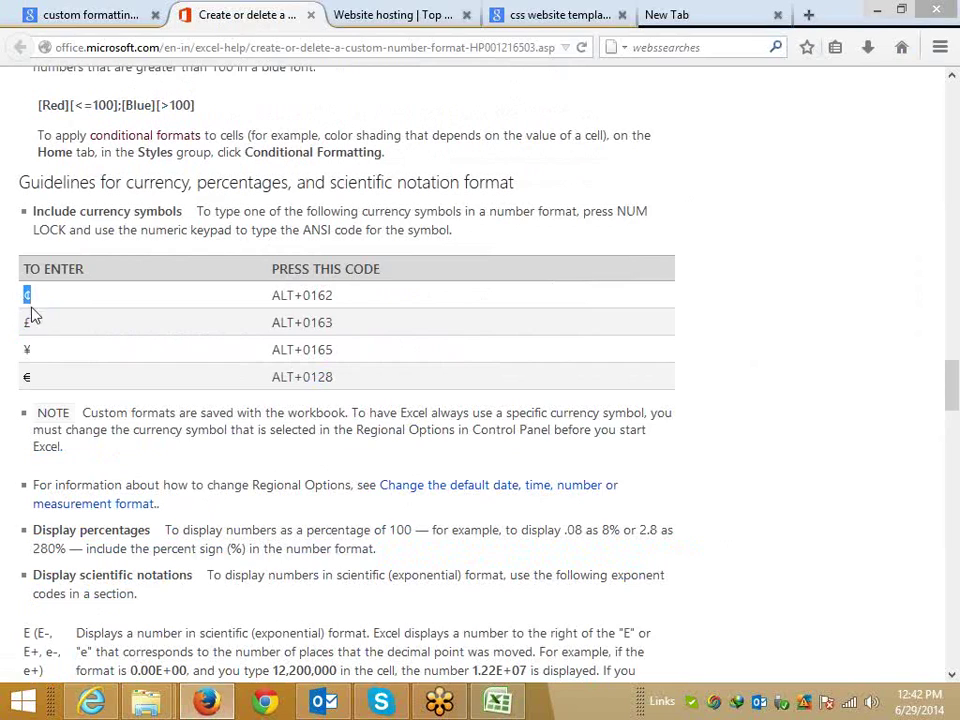
{"action": "left_click", "coordinate": [289, 303]}
{"action": "left_click_drag", "start_coordinate": [272, 296], "coordinate": [356, 306]}
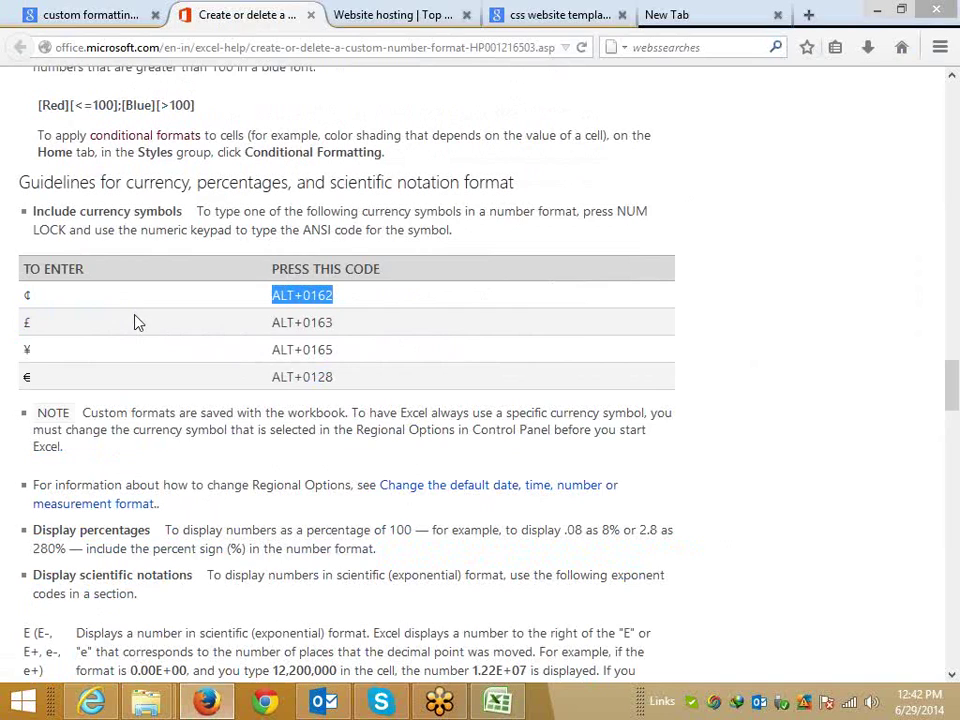
{"action": "key", "text": "alt+Tab"}
Enter a ¢ cent sign in F8 using the Alt+0162 keypad code
{"action": "left_click", "coordinate": [330, 315]}
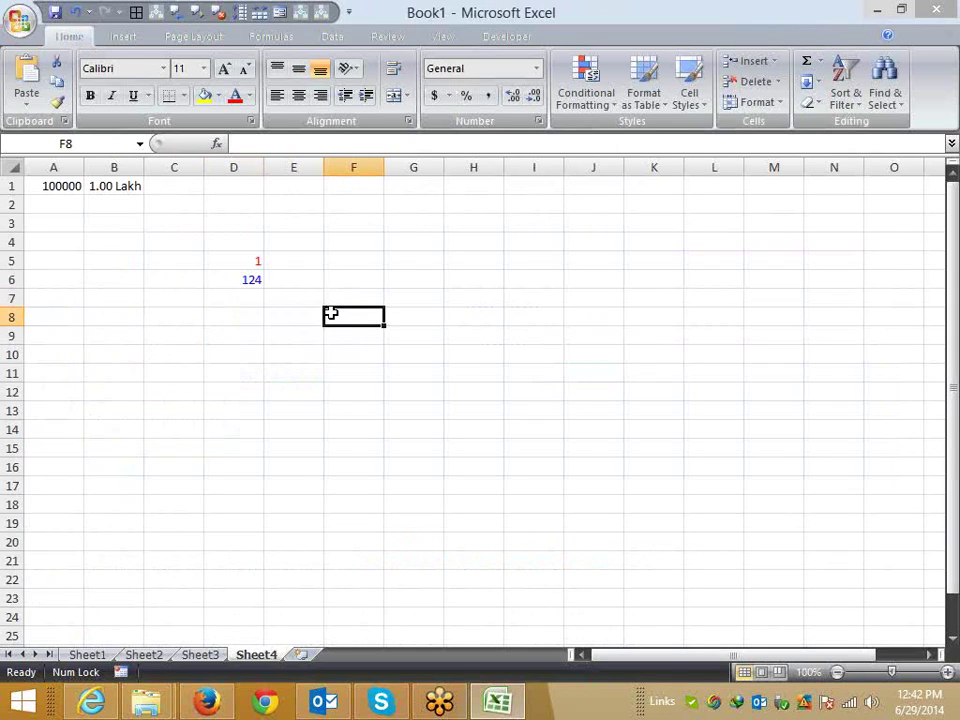
{"action": "key", "text": "alt"}
{"action": "key", "text": "0"}
{"action": "key", "text": "1"}
{"action": "key", "text": "6"}
{"action": "key", "text": "2"}
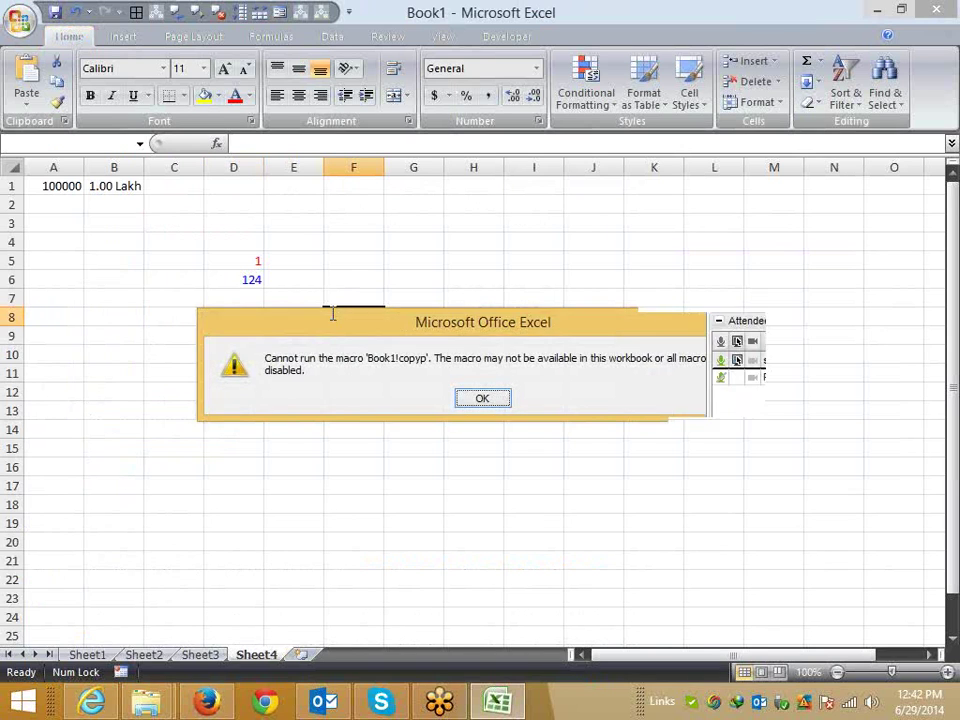
{"action": "key", "text": "alt+Tab"}
{"action": "key", "text": "alt+Tab"}
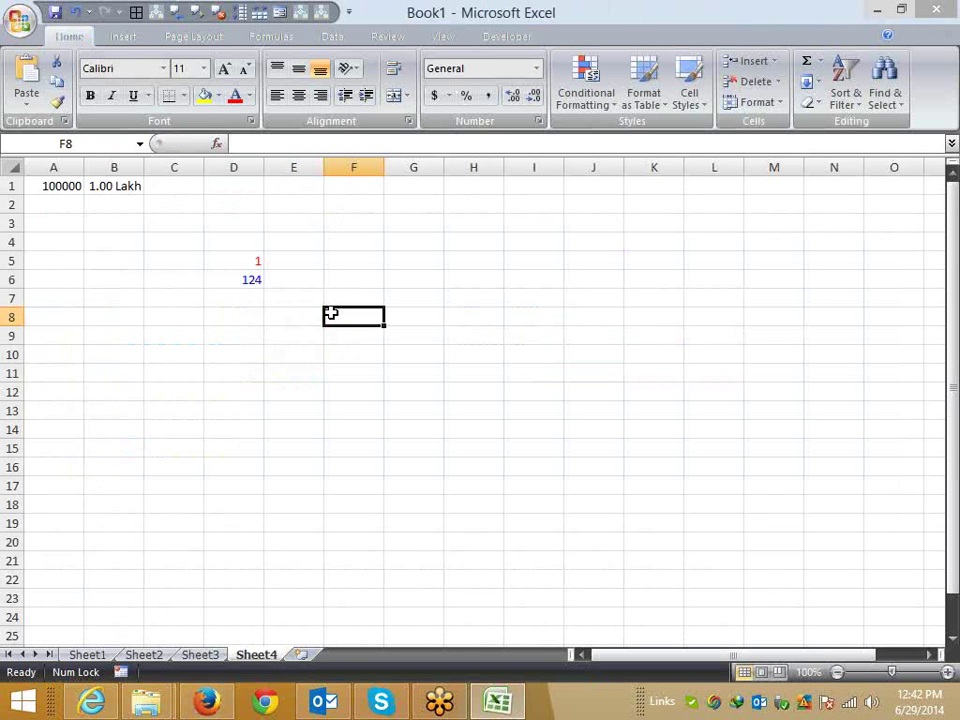
{"action": "key", "text": "alt"}
{"action": "key", "text": "alt"}
{"action": "type", "text": "c"}
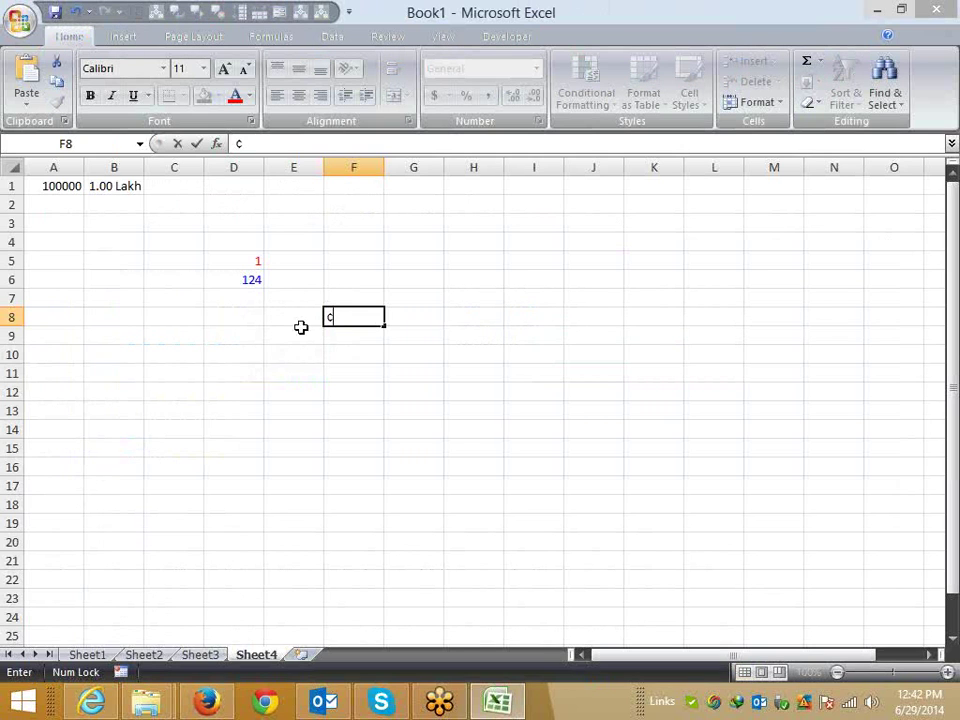
Look up code 0163 and enter a £ pound sign in E10
{"action": "left_click", "coordinate": [316, 350]}
{"action": "key", "text": "alt+Tab"}
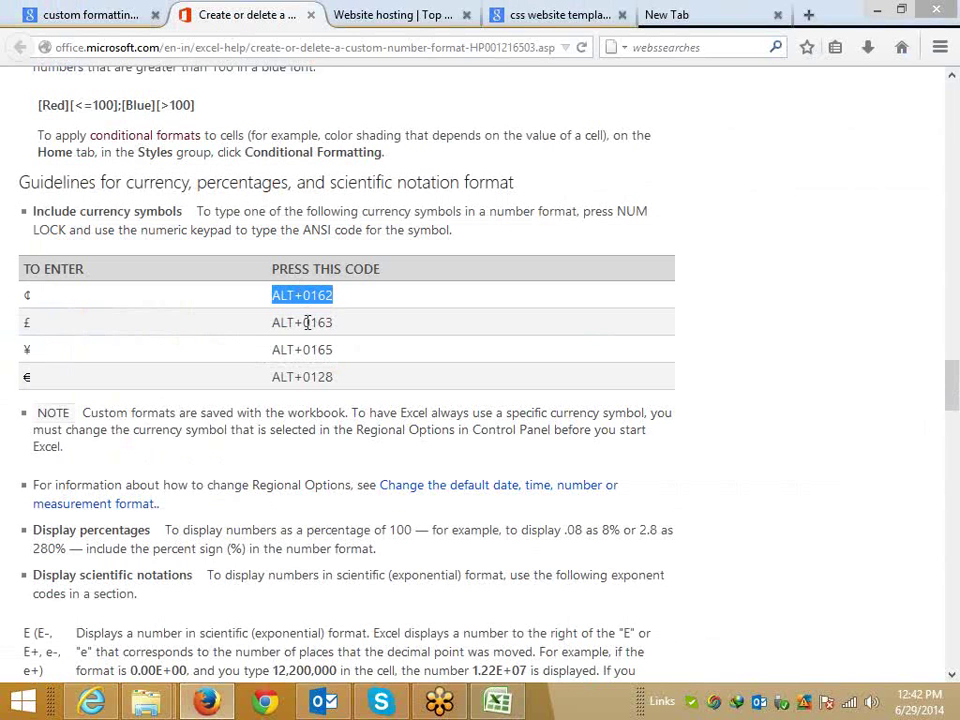
{"action": "double_click", "coordinate": [317, 322]}
{"action": "key", "text": "alt+Tab"}
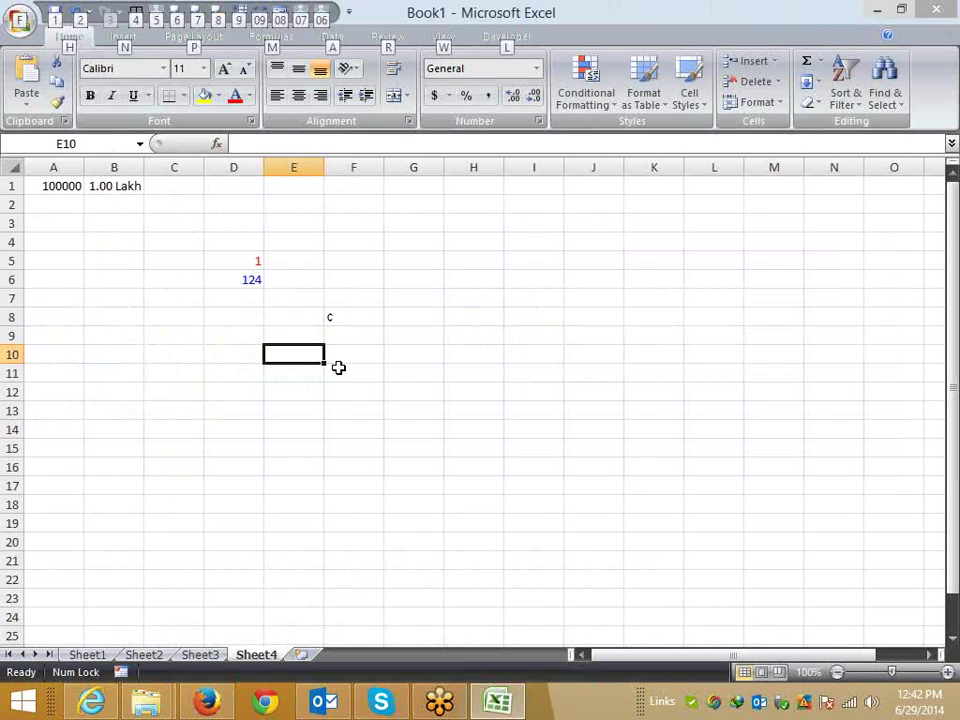
{"action": "type", "text": "£"}
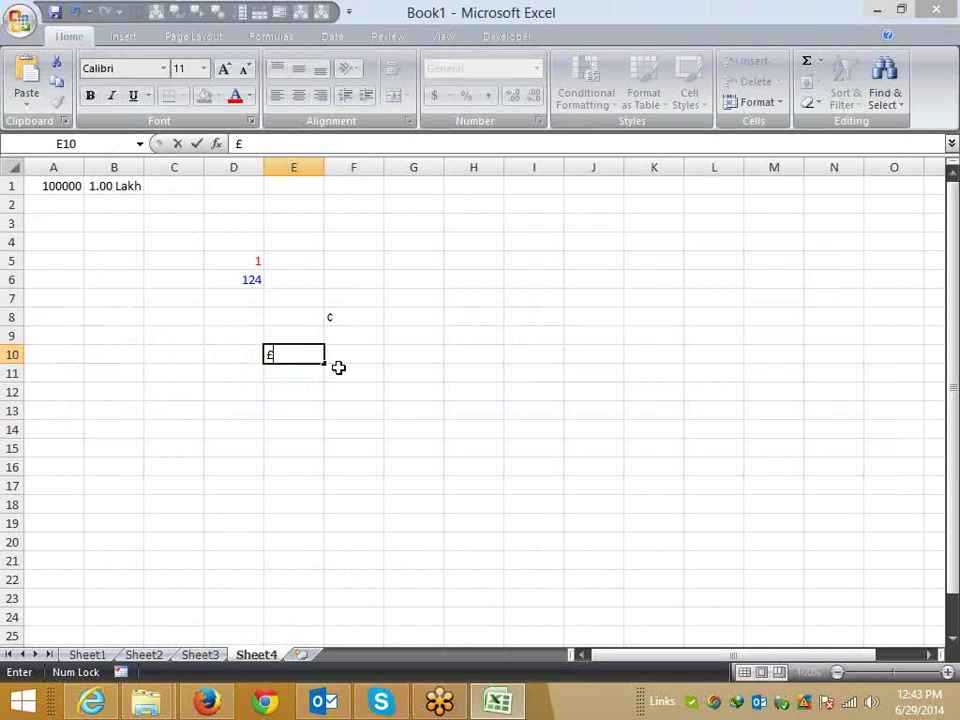
{"action": "key", "text": "Return"}
{"action": "left_click", "coordinate": [338, 368]}
{"action": "key", "text": "alt+Tab"}
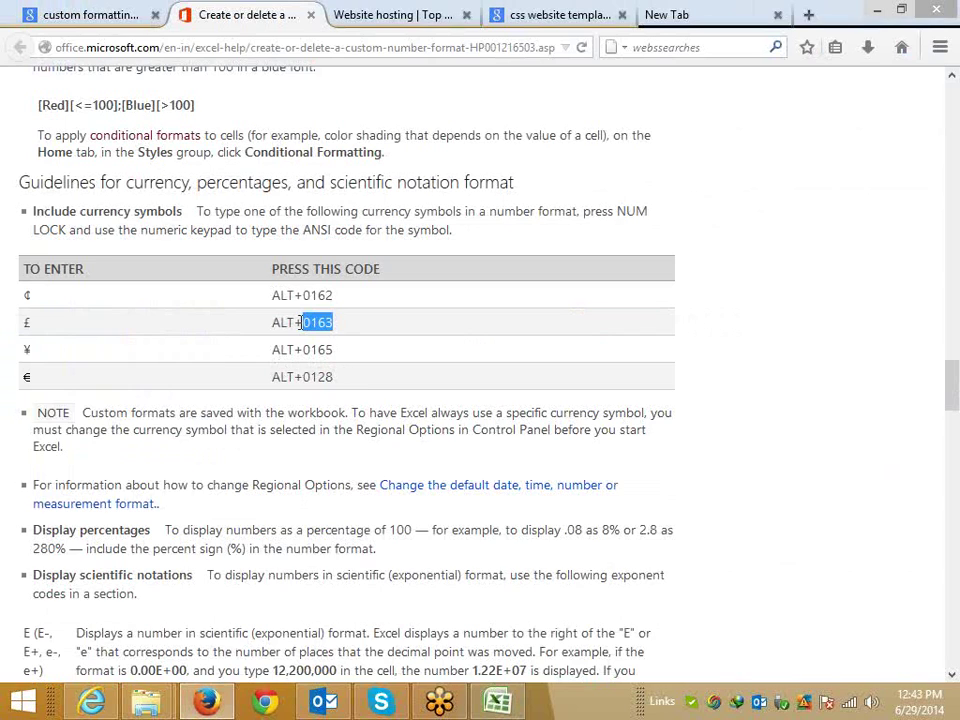
Highlight the 'Include currency symbols', saving note and keypad paragraphs, then return to Excel
{"action": "left_click_drag", "start_coordinate": [455, 233], "coordinate": [26, 212]}
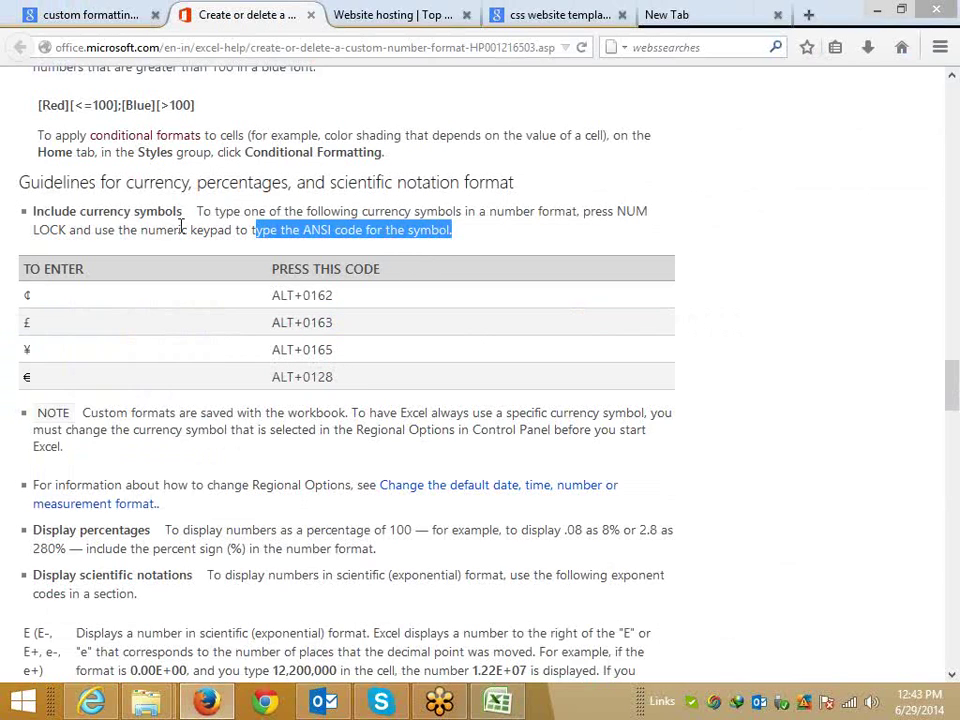
{"action": "left_click", "coordinate": [30, 219]}
{"action": "mouse_move", "coordinate": [135, 413]}
{"action": "left_mouse_down"}
{"action": "mouse_move", "coordinate": [356, 435]}
{"action": "mouse_move", "coordinate": [617, 433]}
{"action": "left_mouse_up"}
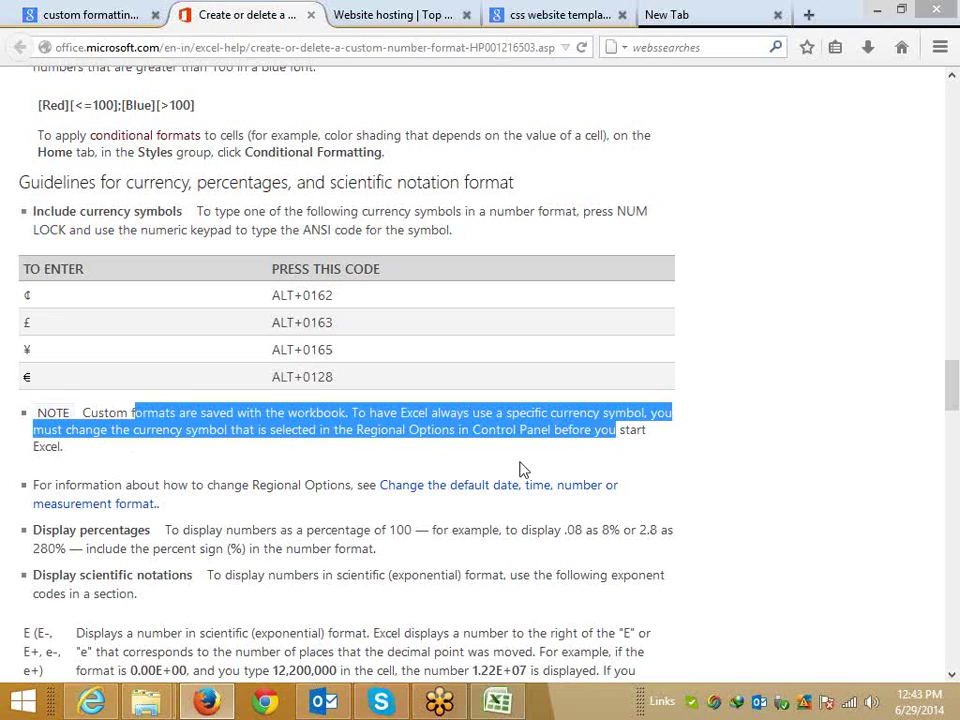
{"action": "left_click", "coordinate": [253, 465]}
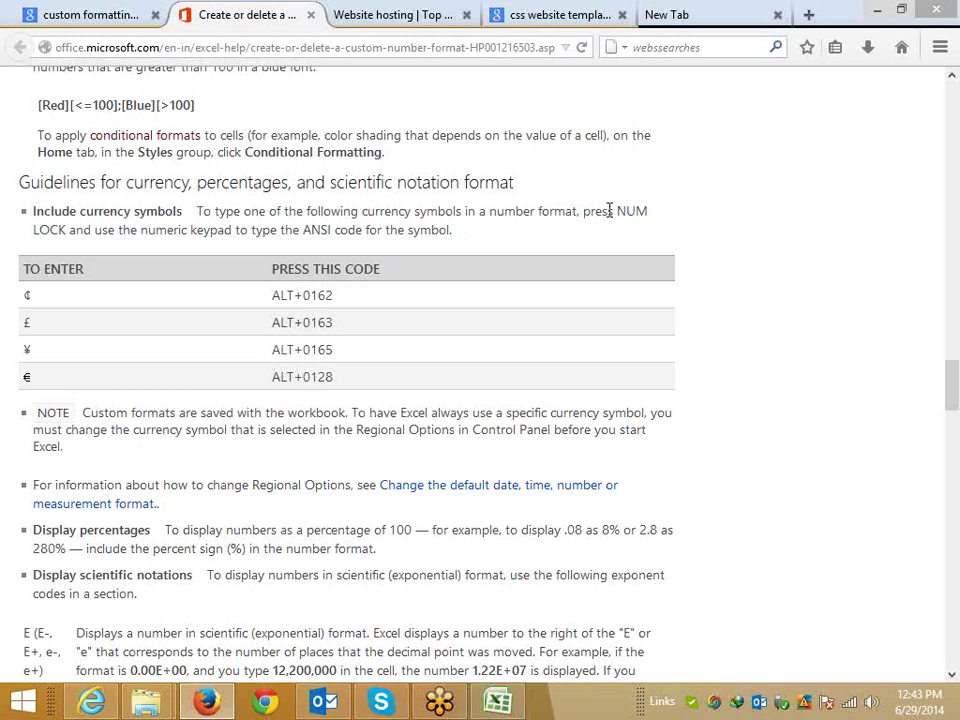
{"action": "mouse_move", "coordinate": [609, 211]}
{"action": "left_mouse_down"}
{"action": "mouse_move", "coordinate": [197, 247]}
{"action": "mouse_move", "coordinate": [236, 237]}
{"action": "left_mouse_up"}
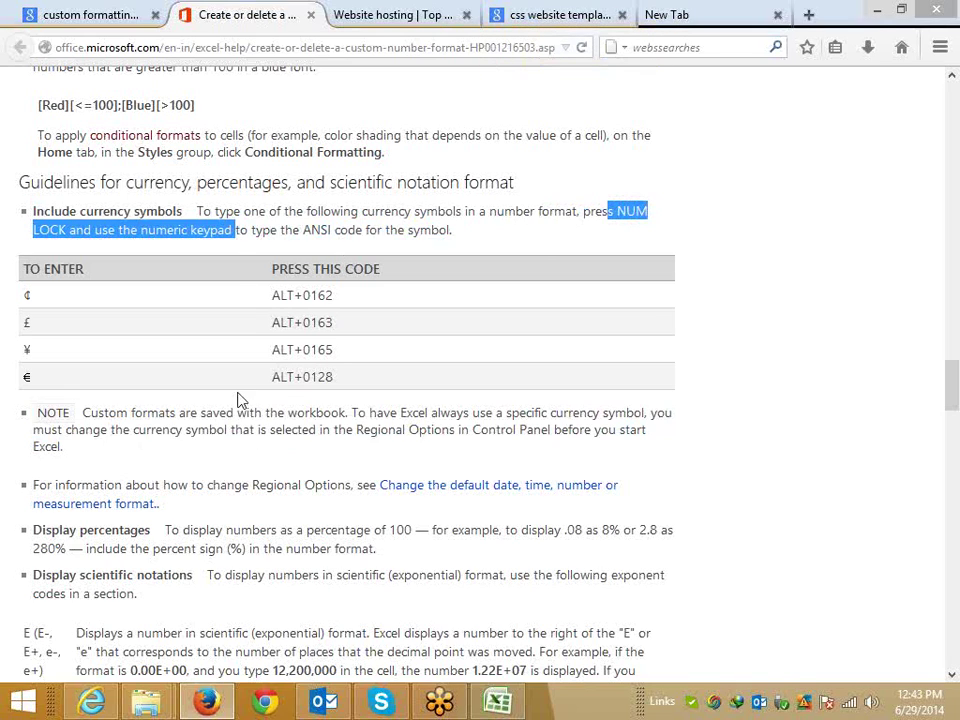
{"action": "left_click", "coordinate": [508, 705]}
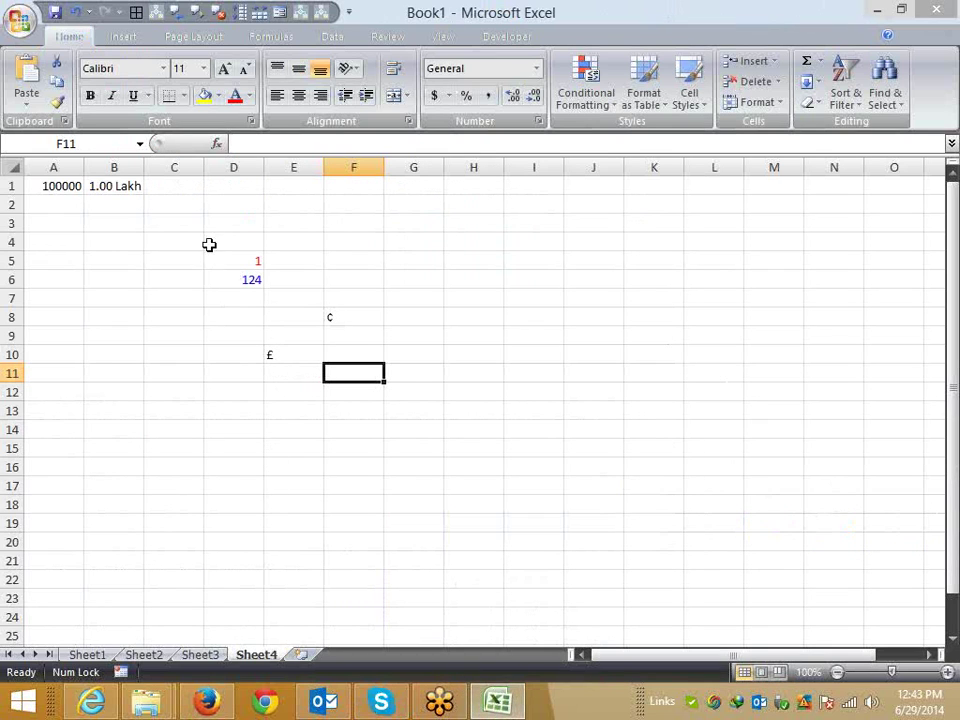
Delete the test values in D4:G11 and insert a new worksheet, Sheet5
{"action": "left_click_drag", "start_coordinate": [210, 244], "coordinate": [386, 372]}
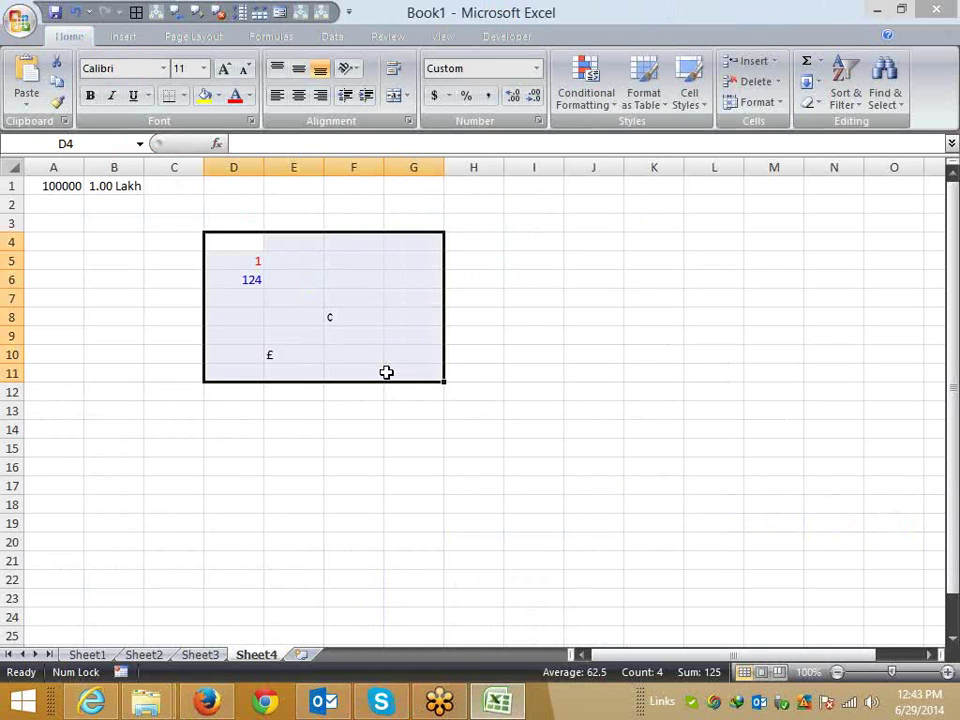
{"action": "key", "text": "Delete"}
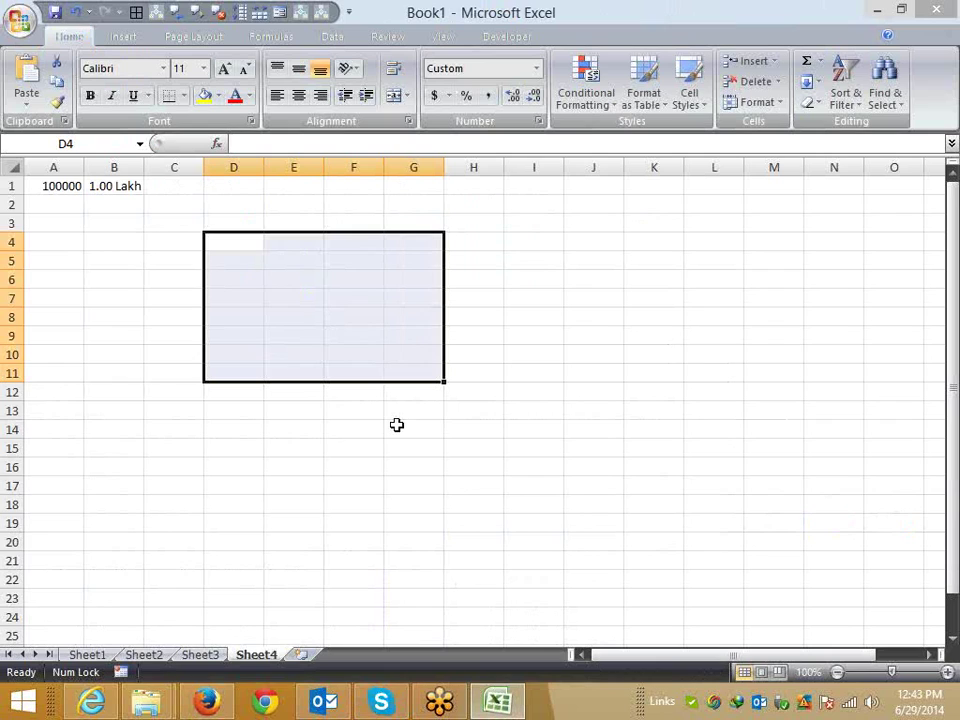
{"action": "left_click", "coordinate": [304, 655]}
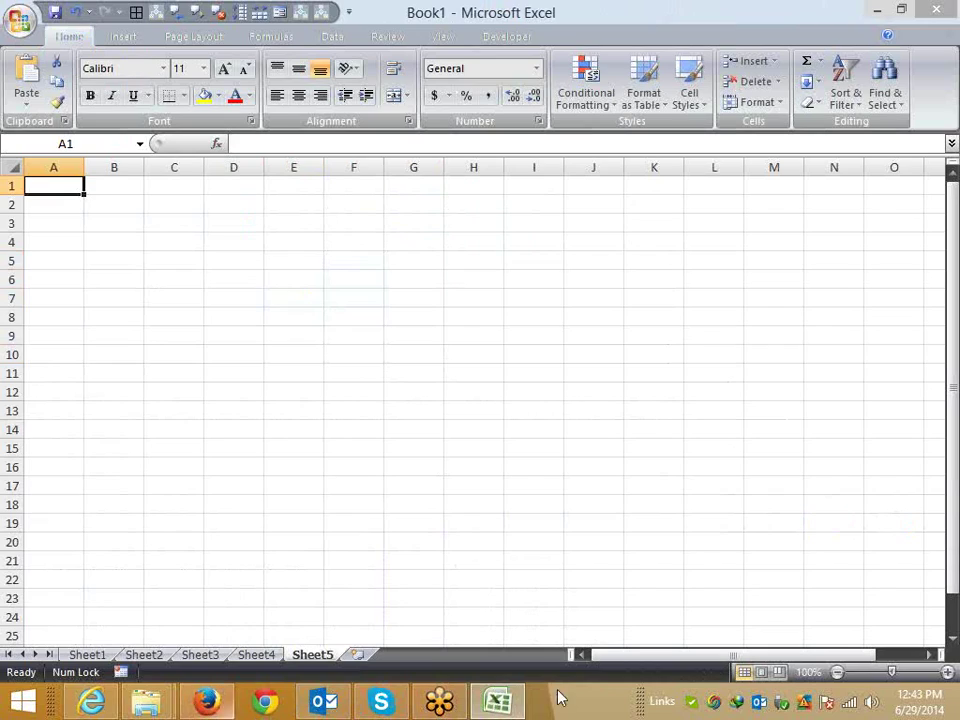
Scroll the Office help page to the day, month and year code table and highlight it
{"action": "left_click", "coordinate": [439, 701]}
{"action": "left_click", "coordinate": [497, 705]}
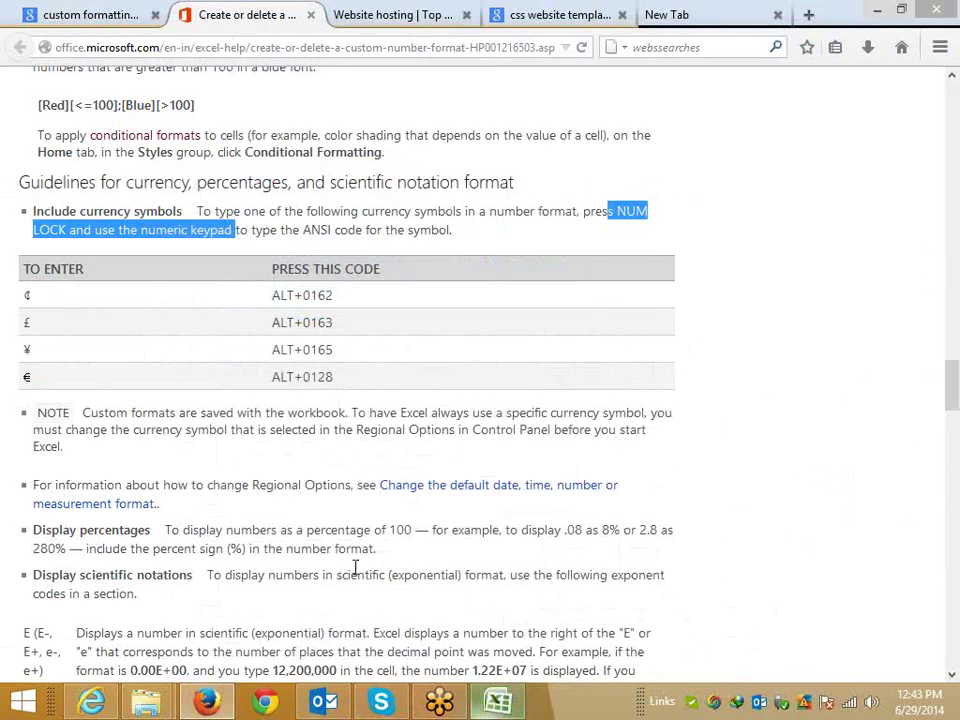
{"action": "scroll", "coordinate": [306, 520], "scroll_direction": "down", "scroll_amount": 3}
{"action": "scroll", "coordinate": [308, 521], "scroll_direction": "down", "scroll_amount": 3}
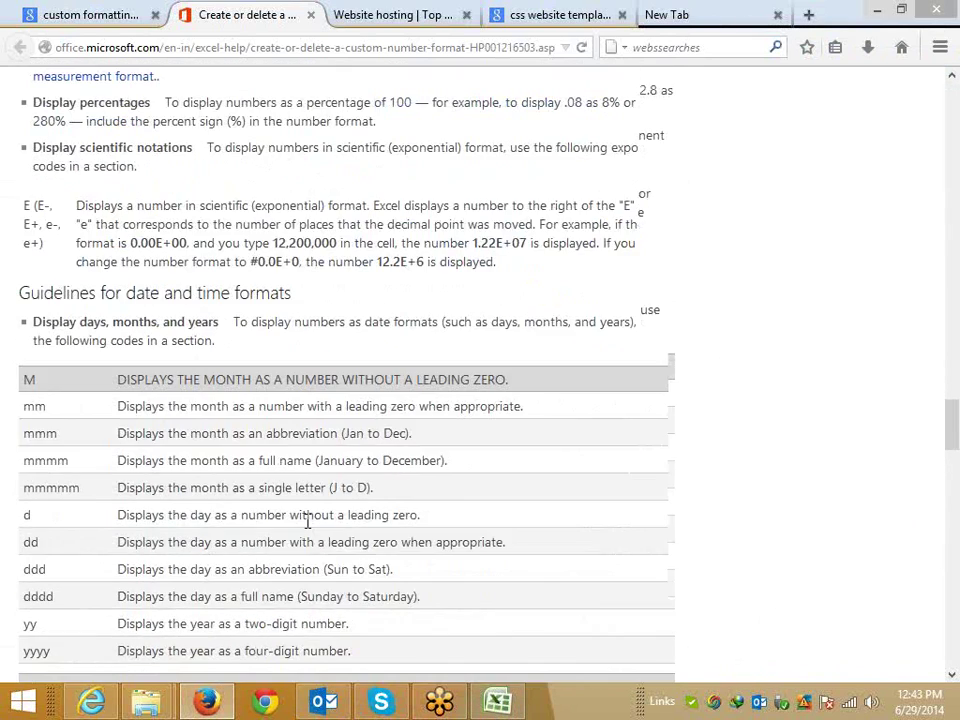
{"action": "scroll", "coordinate": [308, 524], "scroll_direction": "down", "scroll_amount": 3}
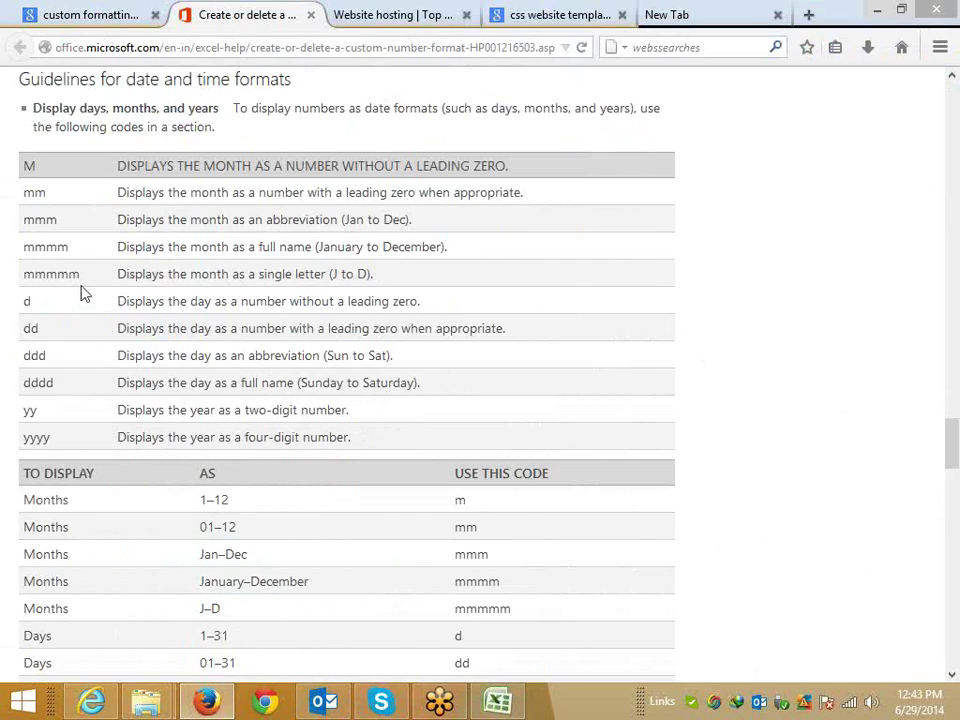
{"action": "mouse_move", "coordinate": [30, 165]}
{"action": "left_mouse_down"}
{"action": "mouse_move", "coordinate": [144, 164]}
{"action": "mouse_move", "coordinate": [491, 195]}
{"action": "mouse_move", "coordinate": [525, 360]}
{"action": "mouse_move", "coordinate": [527, 417]}
{"action": "mouse_move", "coordinate": [516, 433]}
{"action": "left_mouse_up"}
{"action": "key", "text": "alt+Tab"}
Enter today's date, 6/29/2014, in cell A3 using Ctrl+;
{"action": "left_click", "coordinate": [147, 228]}
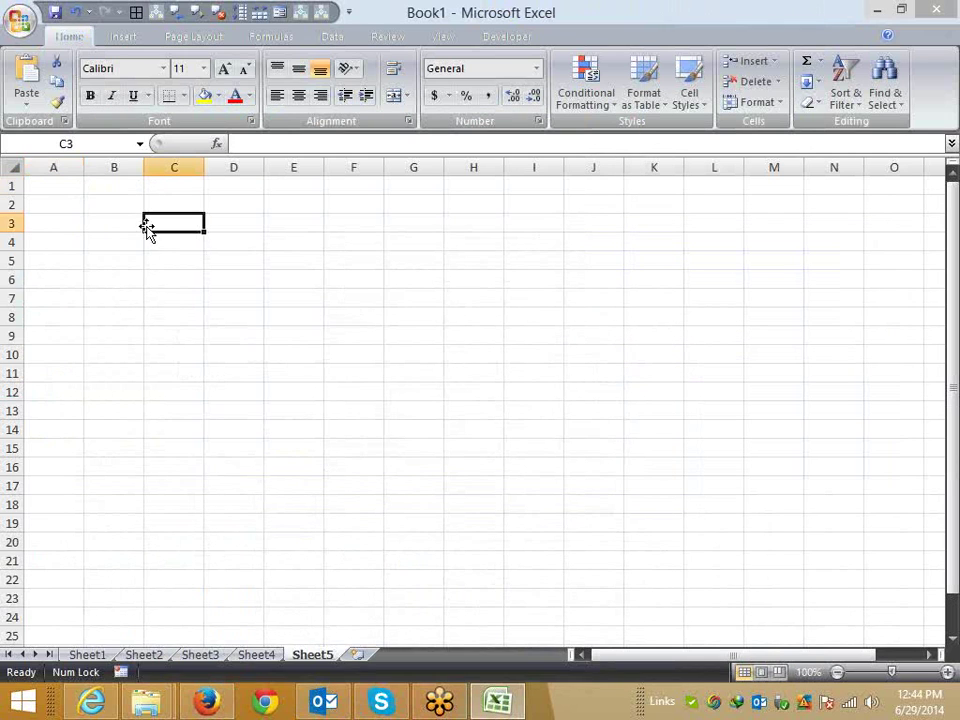
{"action": "key", "text": "Up"}
{"action": "key", "text": "Up"}
{"action": "key", "text": "Left"}
{"action": "key", "text": "Left"}
{"action": "key", "text": "Down"}
{"action": "key", "text": "Down"}
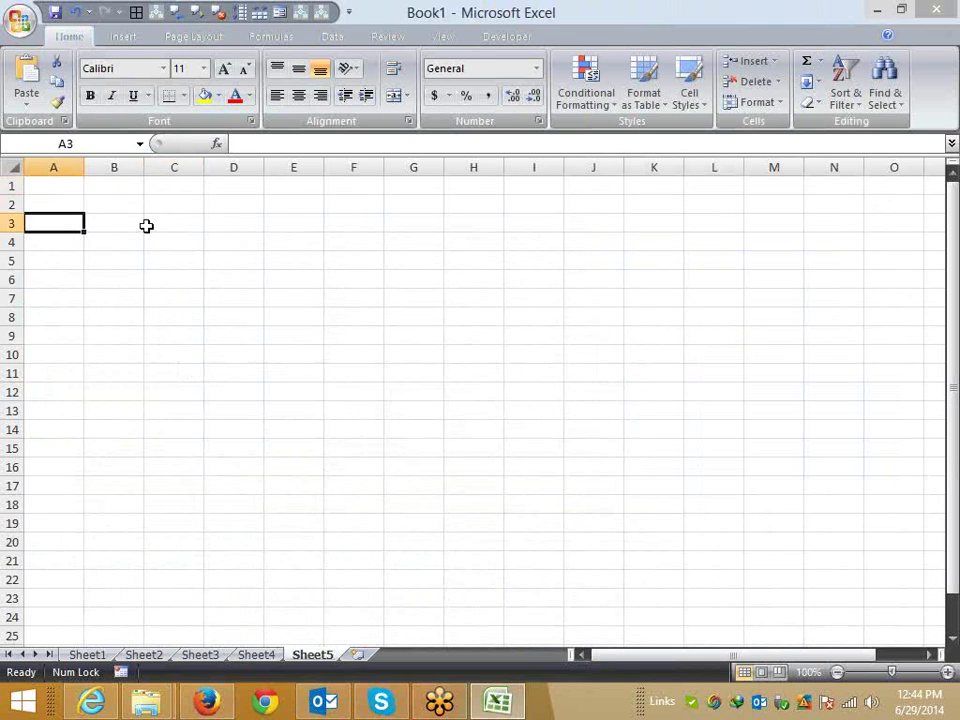
{"action": "type", "text": "1-ja"}
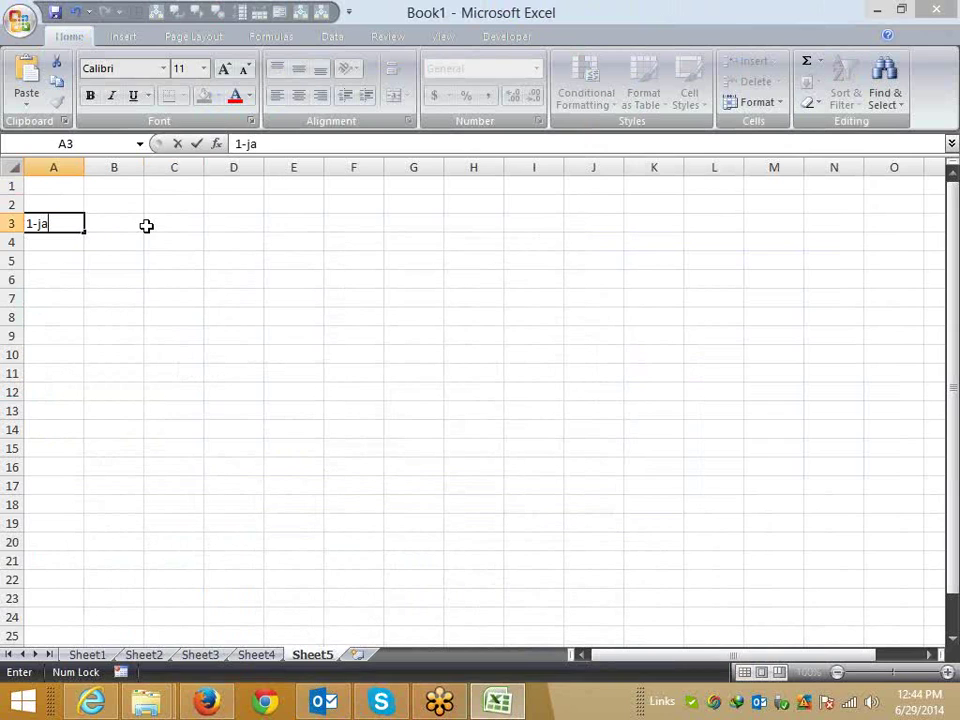
{"action": "key", "text": "BackSpace"}
{"action": "key", "text": "BackSpace"}
{"action": "key", "text": "BackSpace"}
{"action": "key", "text": "BackSpace"}
{"action": "key", "text": "ctrl+semicolon"}
{"action": "key", "text": "Return"}
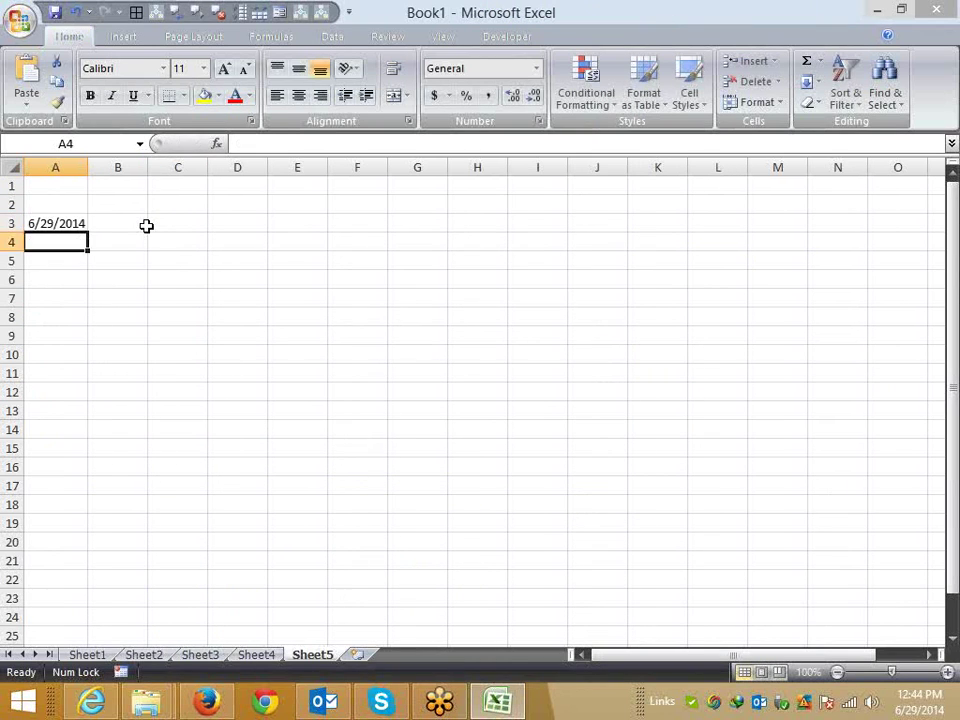
{"action": "key", "text": "Up"}
Open Custom number formats for A3 and replace the code with a run of d's
{"action": "left_click", "coordinate": [539, 121]}
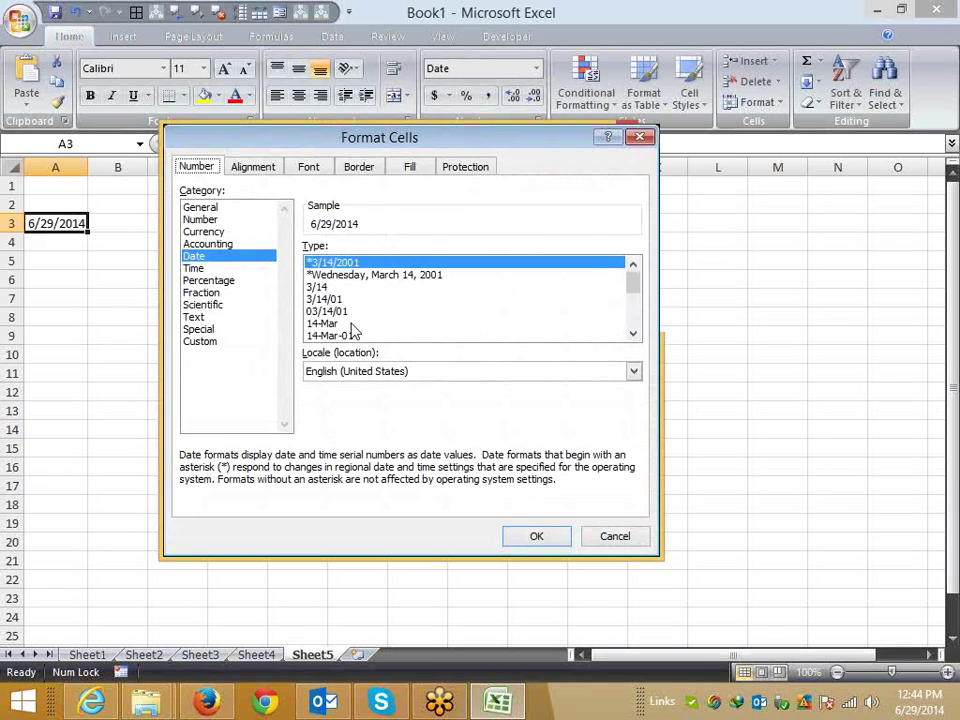
{"action": "left_click", "coordinate": [199, 342]}
{"action": "left_click_drag", "start_coordinate": [354, 263], "coordinate": [240, 265]}
{"action": "type", "text": "d"}
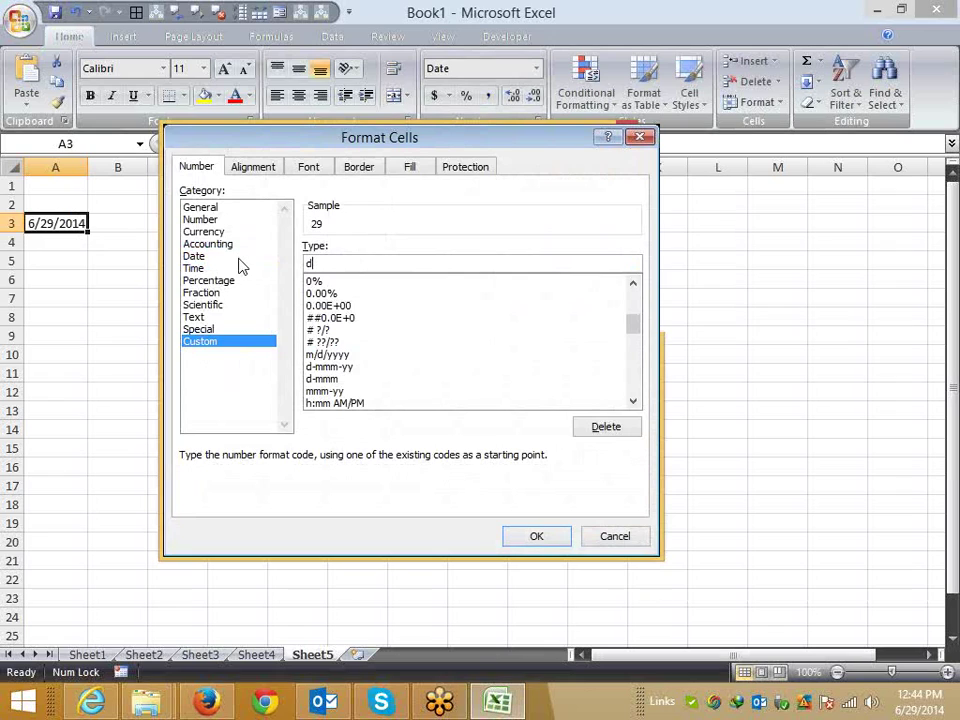
{"action": "type", "text": "d"}
{"action": "type", "text": "d"}
{"action": "type", "text": "d"}
{"action": "type", "text": "d"}
{"action": "type", "text": "ddddddd"}
Trim the code to dddd, test comma, period and hyphen separators, and try a -mmm month code
{"action": "key", "text": "BackSpace"}
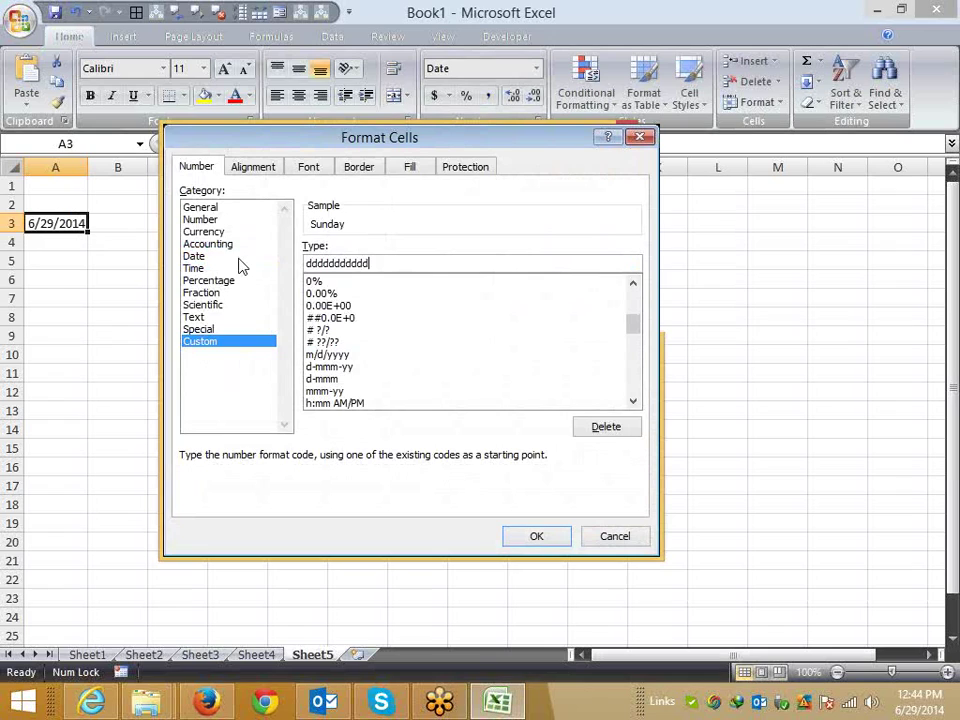
{"action": "key", "text": "BackSpace"}
{"action": "key", "text": "BackSpace"}
{"action": "key", "text": "BackSpace"}
{"action": "key", "text": "BackSpace"}
{"action": "type", "text": ","}
{"action": "key", "text": "BackSpace"}
{"action": "type", "text": "."}
{"action": "key", "text": "BackSpace"}
{"action": "type", "text": "-"}
{"action": "type", "text": "mmm"}
{"action": "key", "text": "BackSpace"}
{"action": "key", "text": "BackSpace"}
{"action": "key", "text": "BackSpace"}
{"action": "type", "text": "m"}
{"action": "type", "text": "m"}
{"action": "type", "text": "m"}
{"action": "type", "text": "m"}
{"action": "type", "text": "m"}
{"action": "type", "text": "m"}
{"action": "key", "text": "BackSpace"}
Return to the Office help article and scroll down to the date and time code tables
{"action": "key", "text": "alt+Tab"}
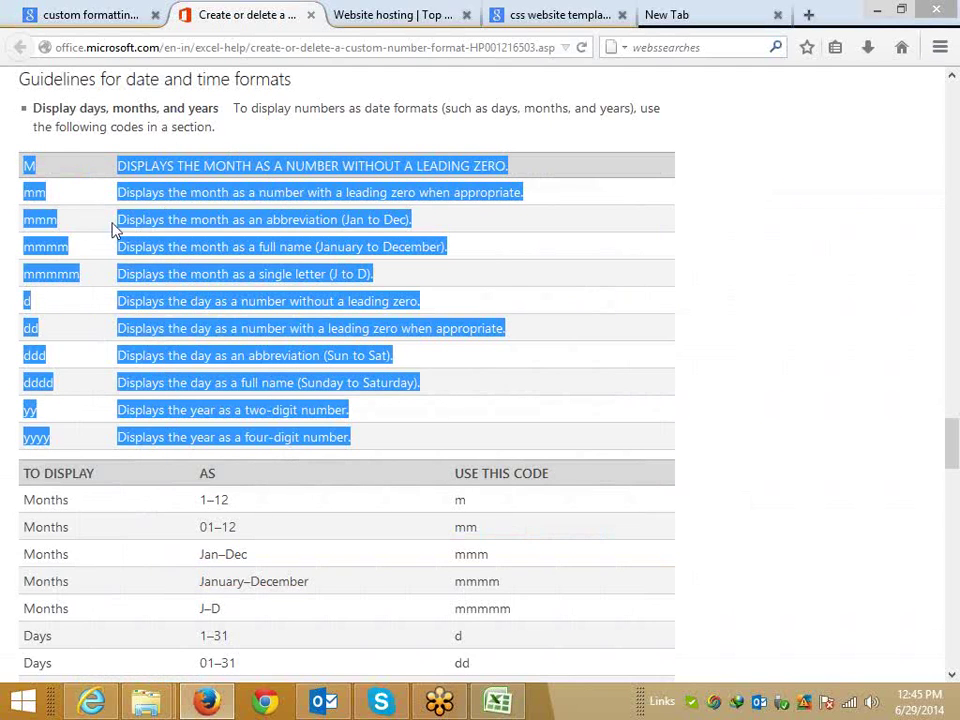
{"action": "left_click", "coordinate": [76, 226]}
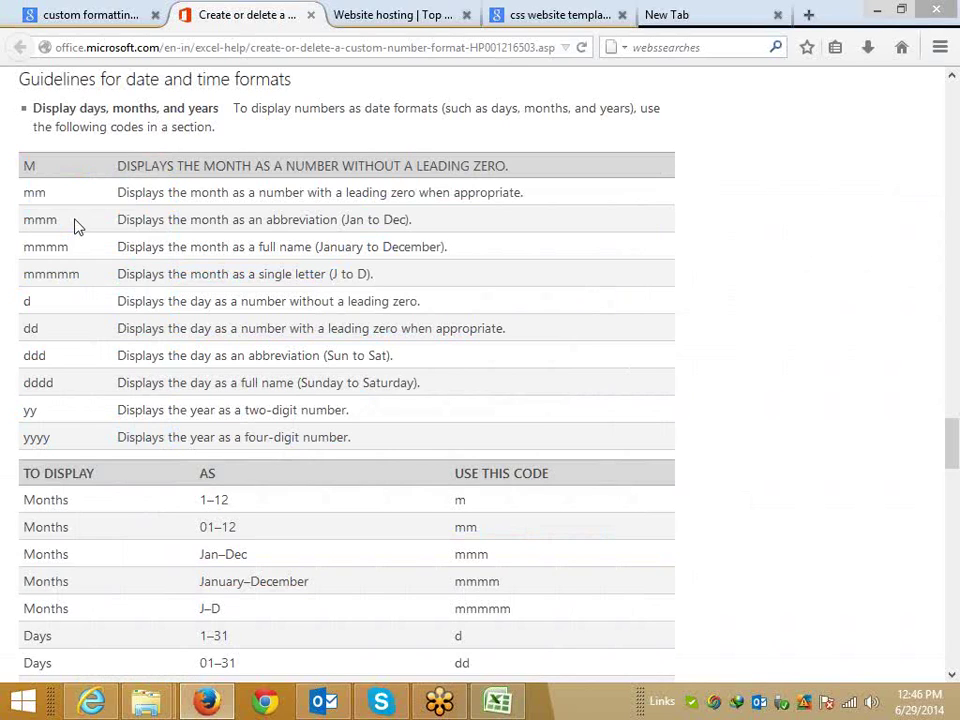
{"action": "scroll", "coordinate": [11, 253], "scroll_direction": "down", "scroll_amount": 5}
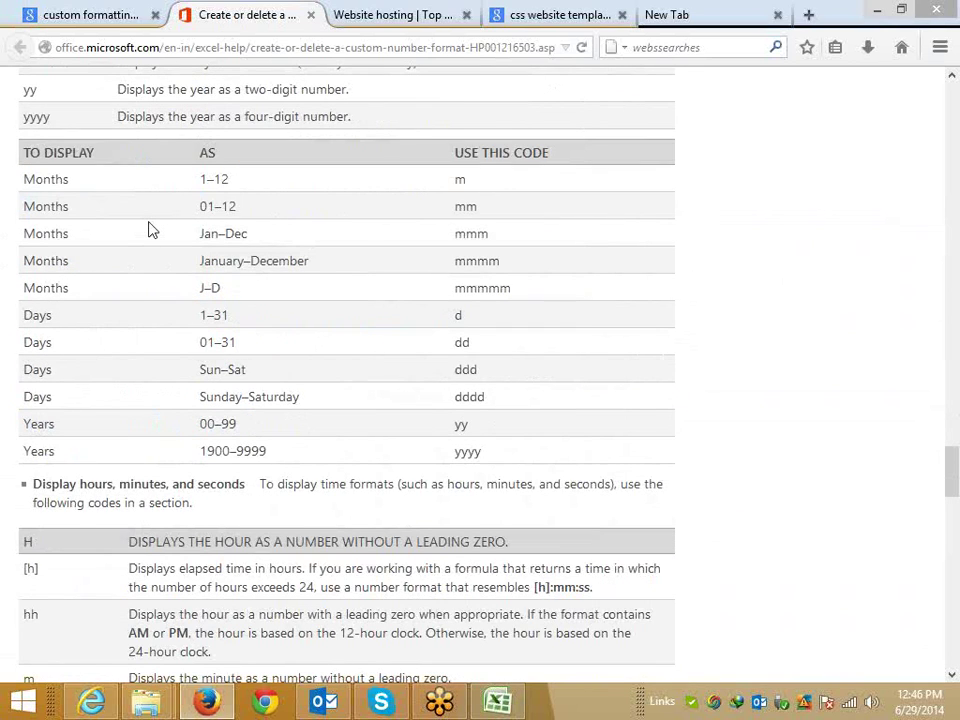
Back in Excel, enter the time 10:10 in cell C5
{"action": "key", "text": "alt+Tab"}
{"action": "left_click", "coordinate": [186, 257]}
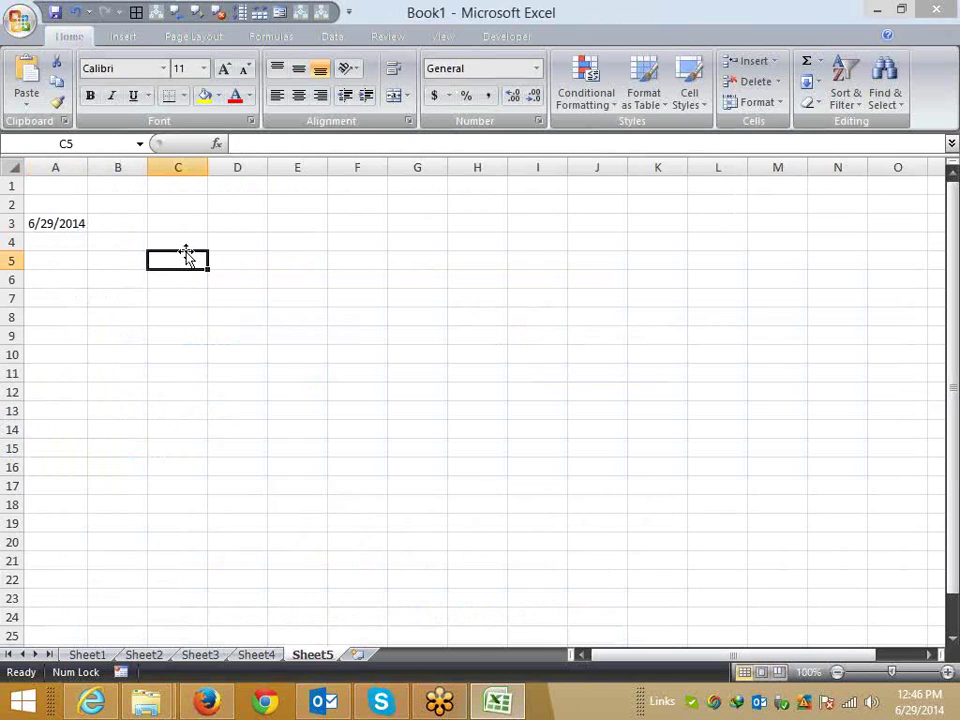
{"action": "type", "text": "10:10"}
{"action": "key", "text": "Return"}
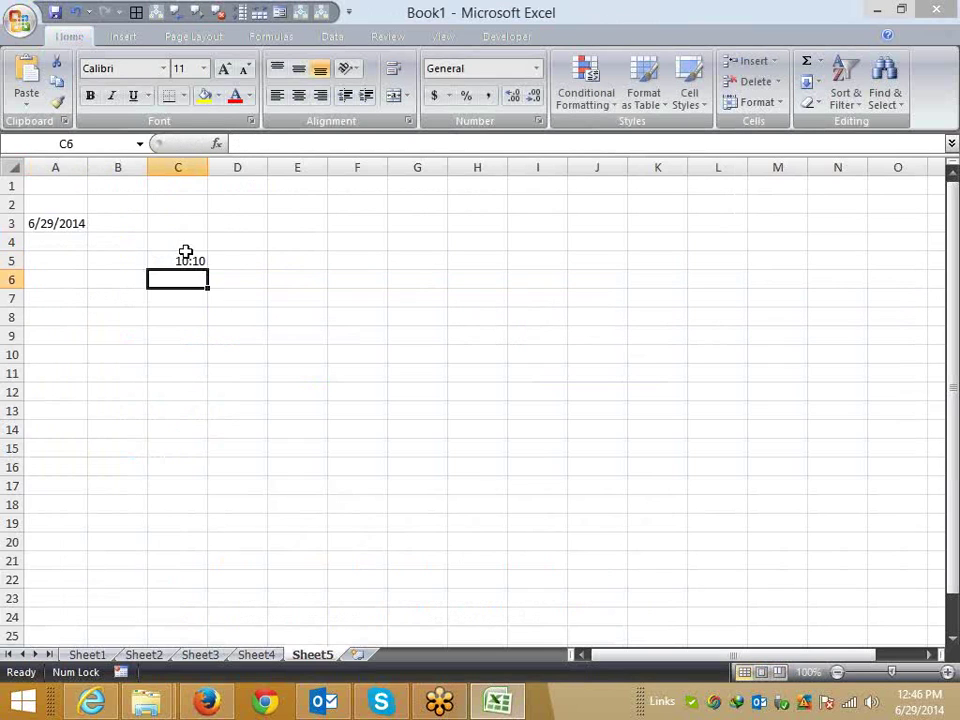
{"action": "left_click", "coordinate": [186, 257]}
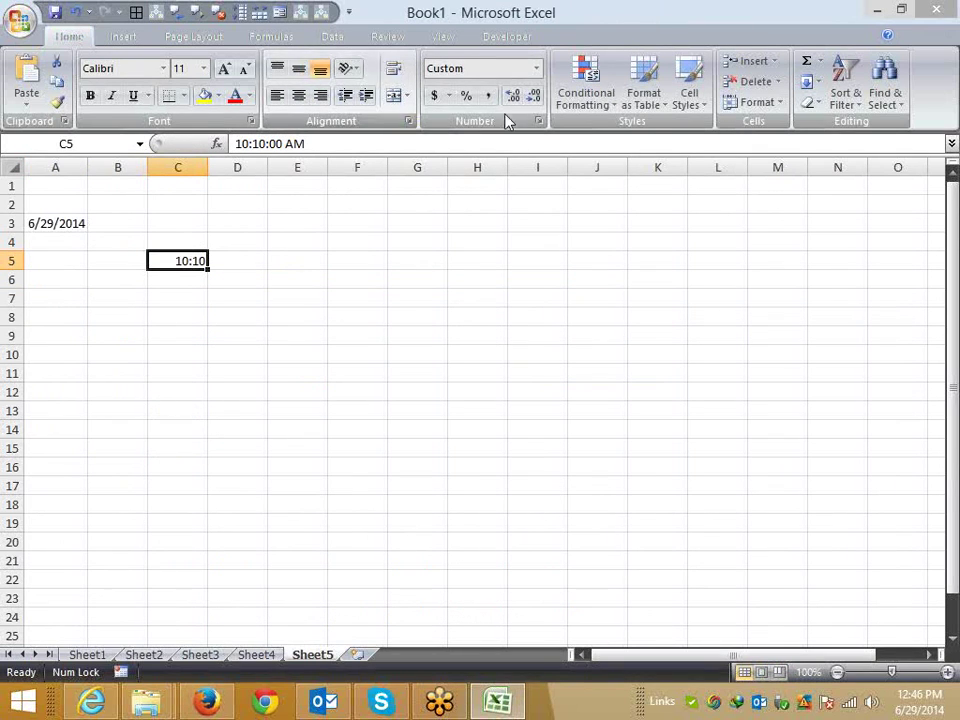
Give C5 the custom code HH:mm:ss Am/PM, then remove the trailing Am/PM
{"action": "left_click", "coordinate": [538, 121]}
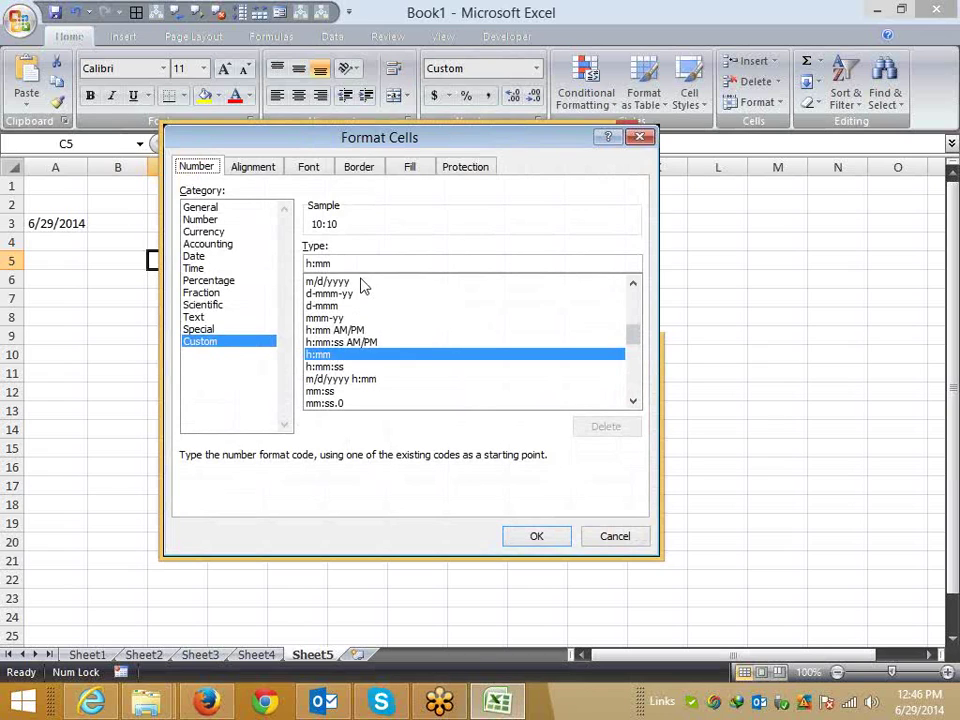
{"action": "left_click", "coordinate": [196, 268]}
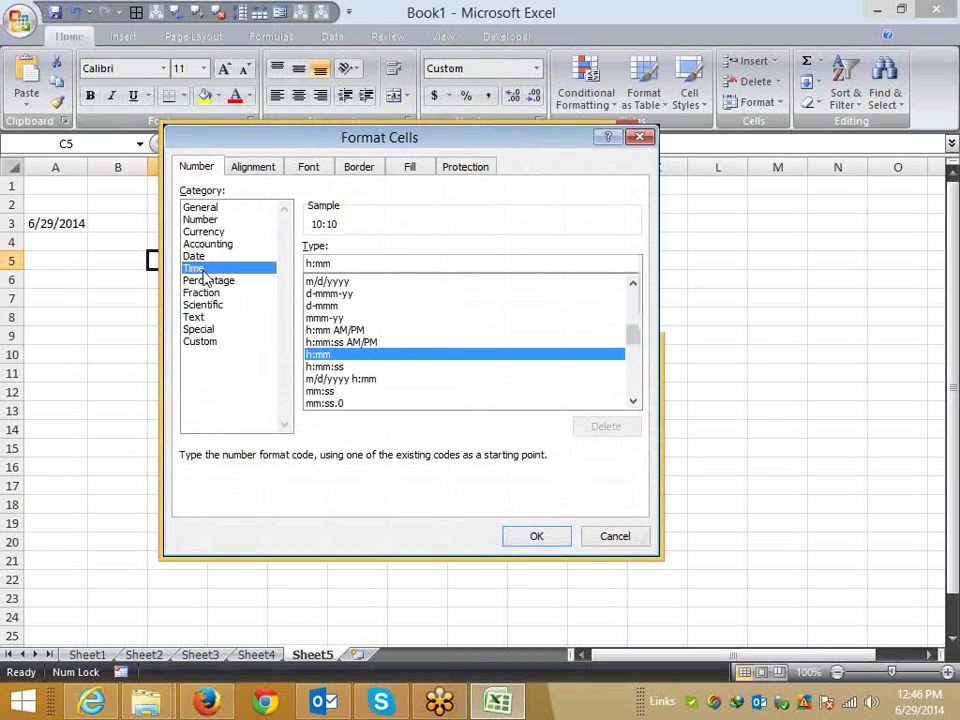
{"action": "left_click", "coordinate": [200, 341]}
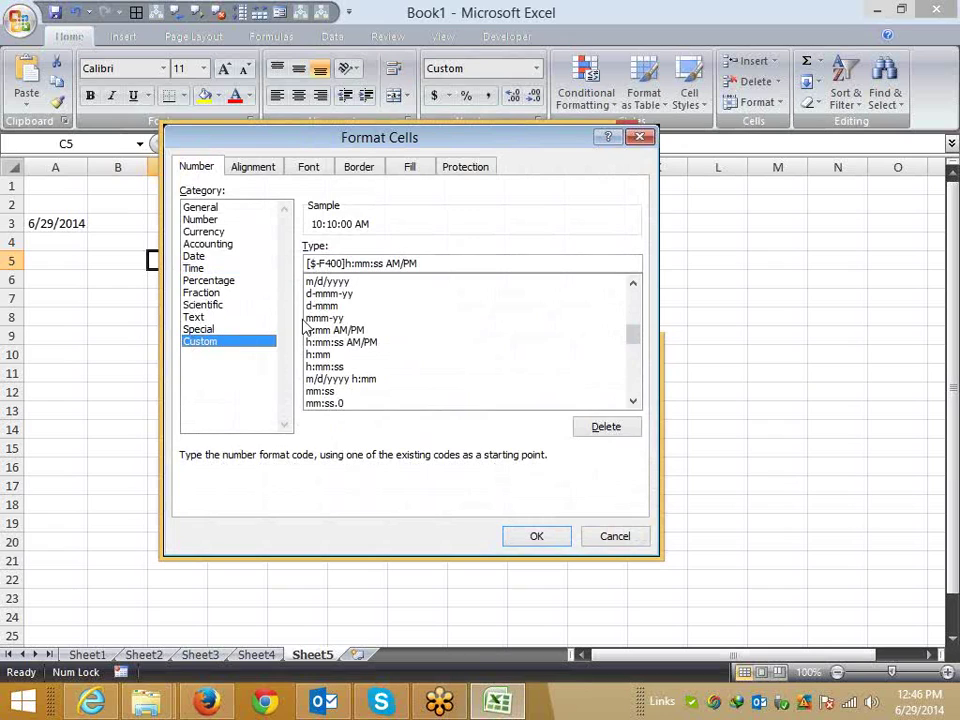
{"action": "left_click_drag", "start_coordinate": [426, 263], "coordinate": [272, 254]}
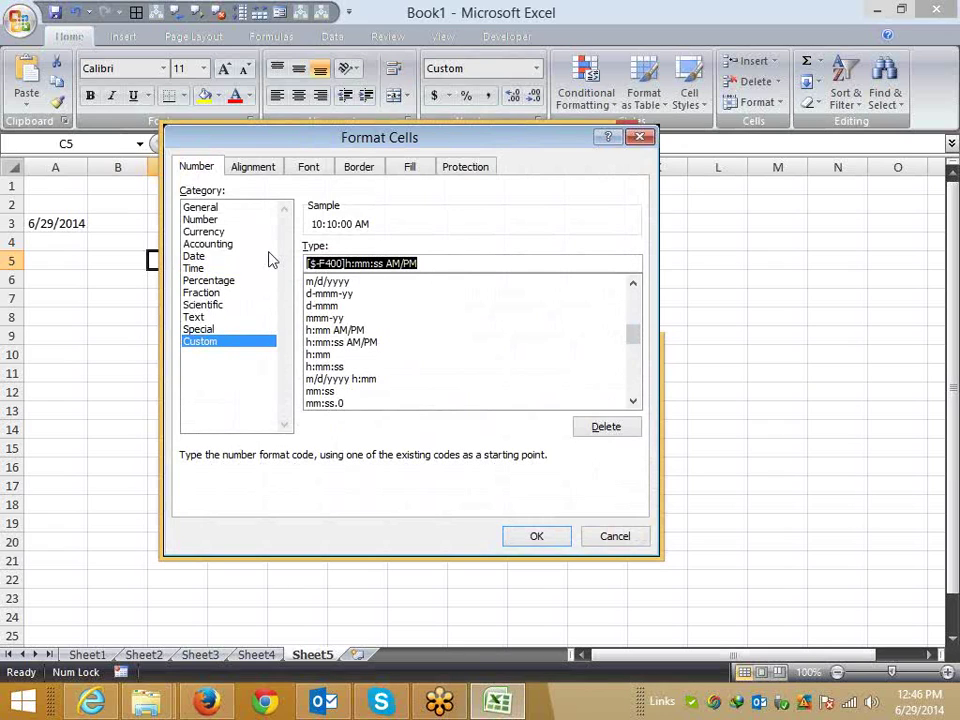
{"action": "type", "text": "H"}
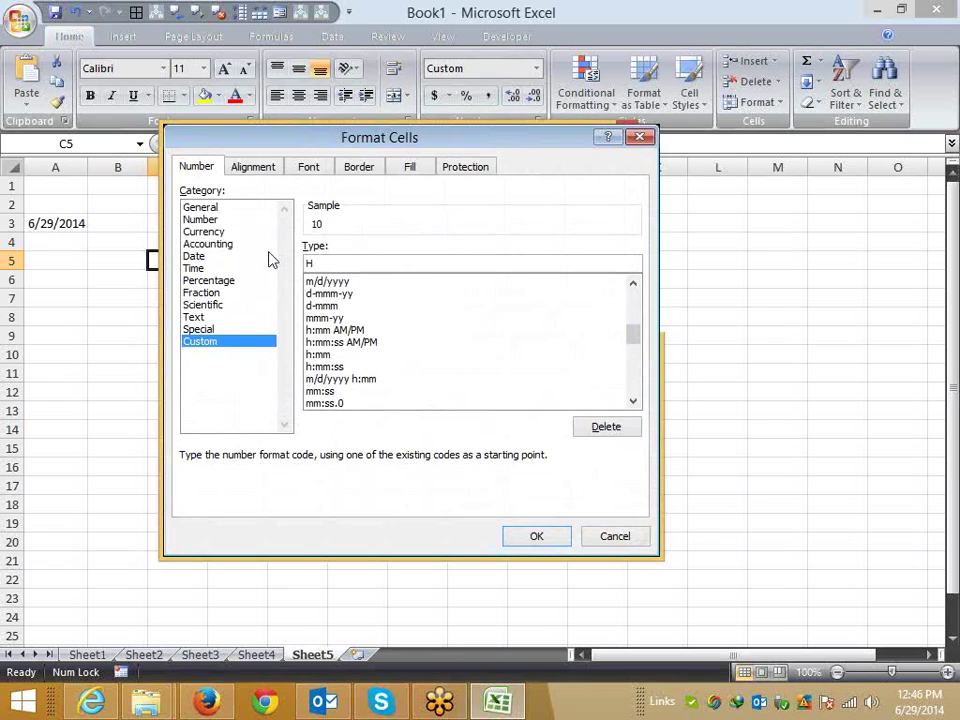
{"action": "type", "text": "H"}
{"action": "type", "text": ":m"}
{"action": "type", "text": "m"}
{"action": "type", "text": ":ss"}
{"action": "type", "text": " Am"}
{"action": "type", "text": "/PM"}
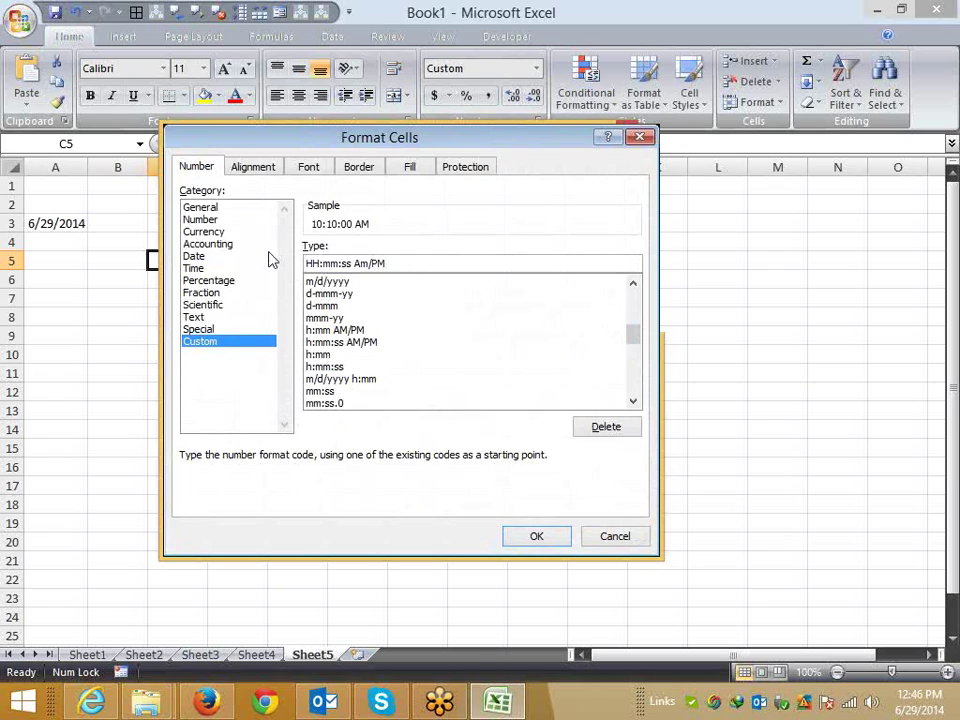
{"action": "key", "text": "shift+Left"}
{"action": "key", "text": "shift+Left"}
{"action": "key", "text": "shift+Left"}
{"action": "key", "text": "shift+Left"}
{"action": "key", "text": "shift+Left"}
{"action": "key", "text": "BackSpace"}
Move the marker to the front and shorten it to A/P HH:mm:ss, previewing A 10:10:00
{"action": "key", "text": "Home"}
{"action": "type", "text": "Am/PM"}
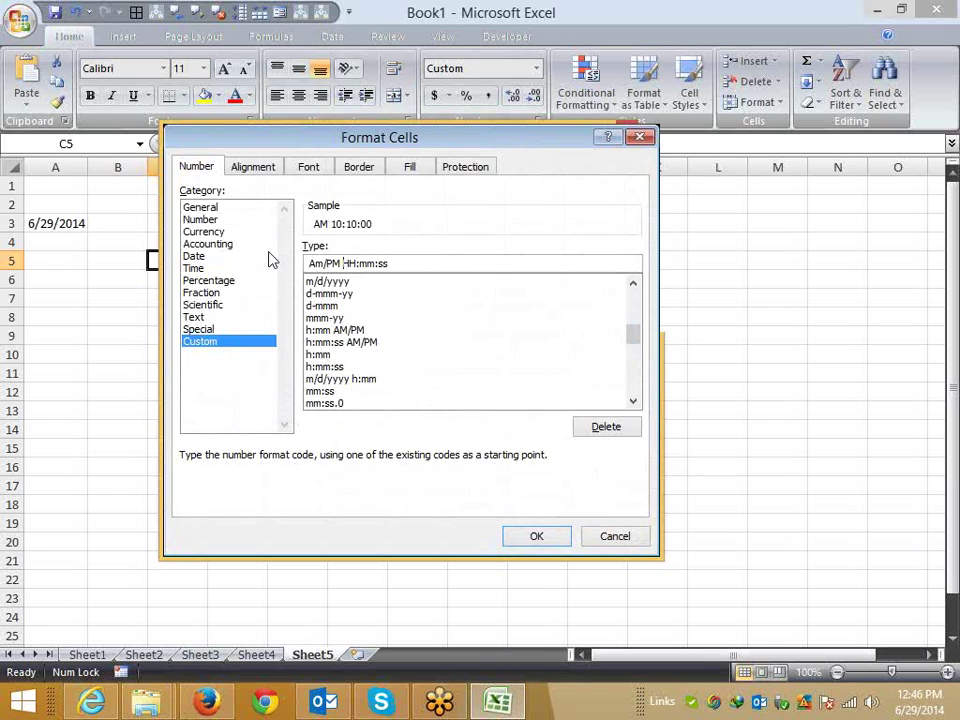
{"action": "key", "text": "ctrl"}
{"action": "key", "text": "ctrl"}
{"action": "key", "text": "ctrl"}
{"action": "key", "text": "ctrl"}
{"action": "left_click", "coordinate": [311, 263]}
{"action": "key", "text": "Delete"}
{"action": "key", "text": "Right"}
{"action": "key", "text": "Right"}
{"action": "key", "text": "Delete"}
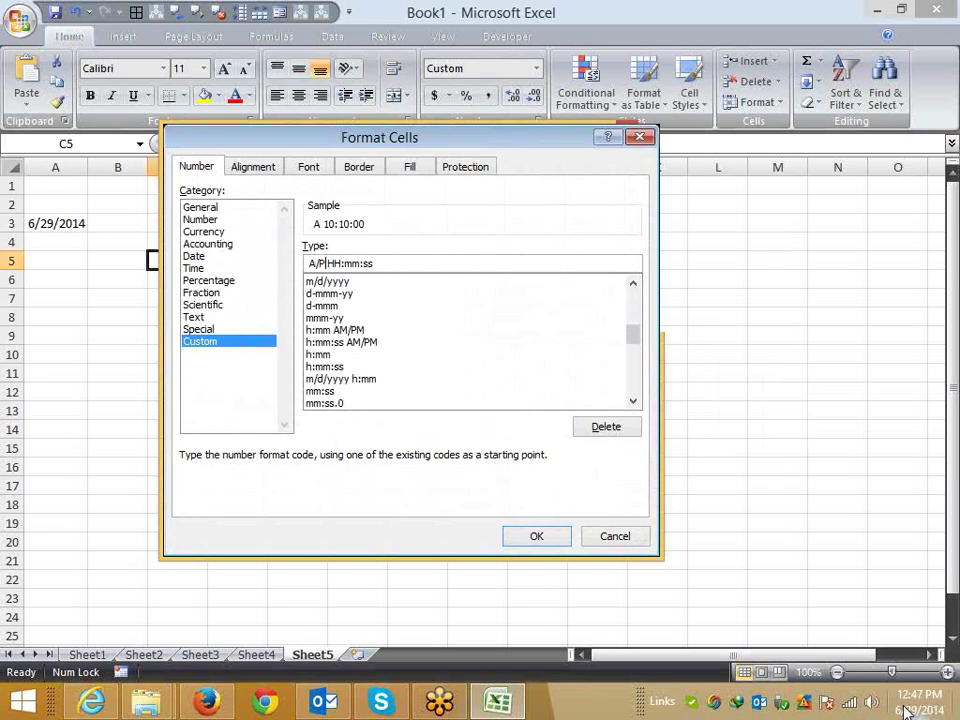
{"action": "mouse_move", "coordinate": [918, 703]}
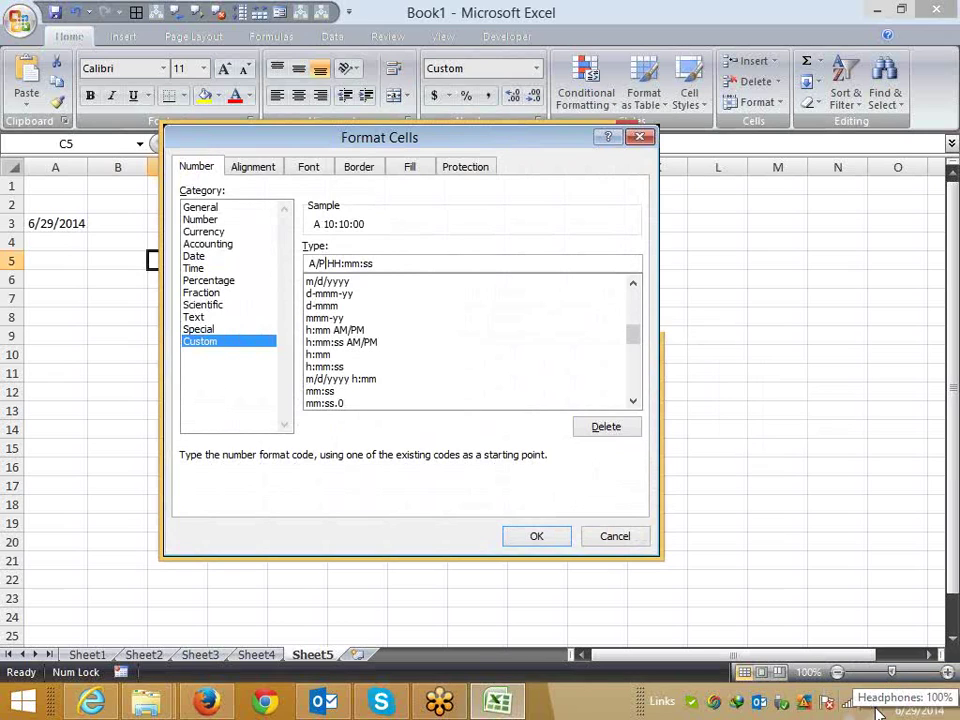
Open the Windows Region time format settings from the taskbar clock
{"action": "left_click", "coordinate": [937, 710]}
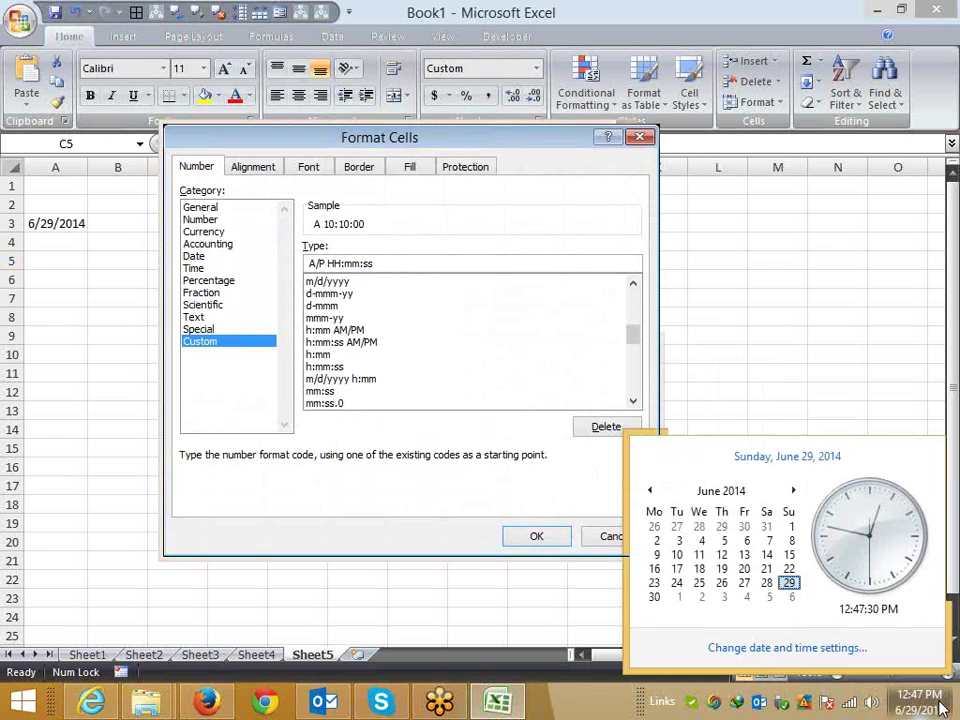
{"action": "left_click", "coordinate": [826, 652]}
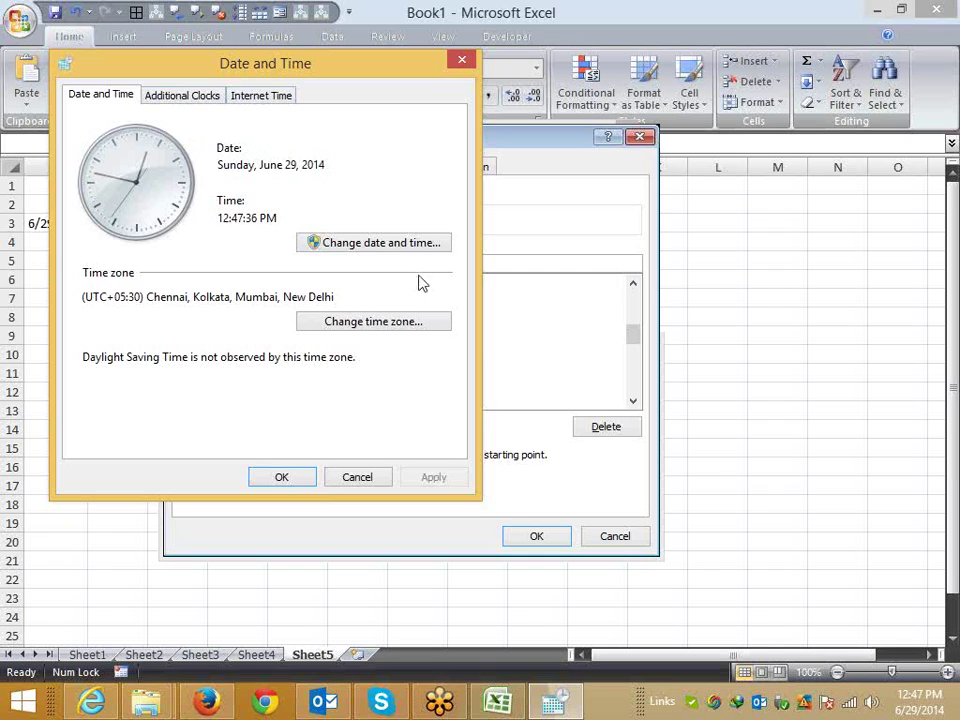
{"action": "left_click", "coordinate": [368, 243]}
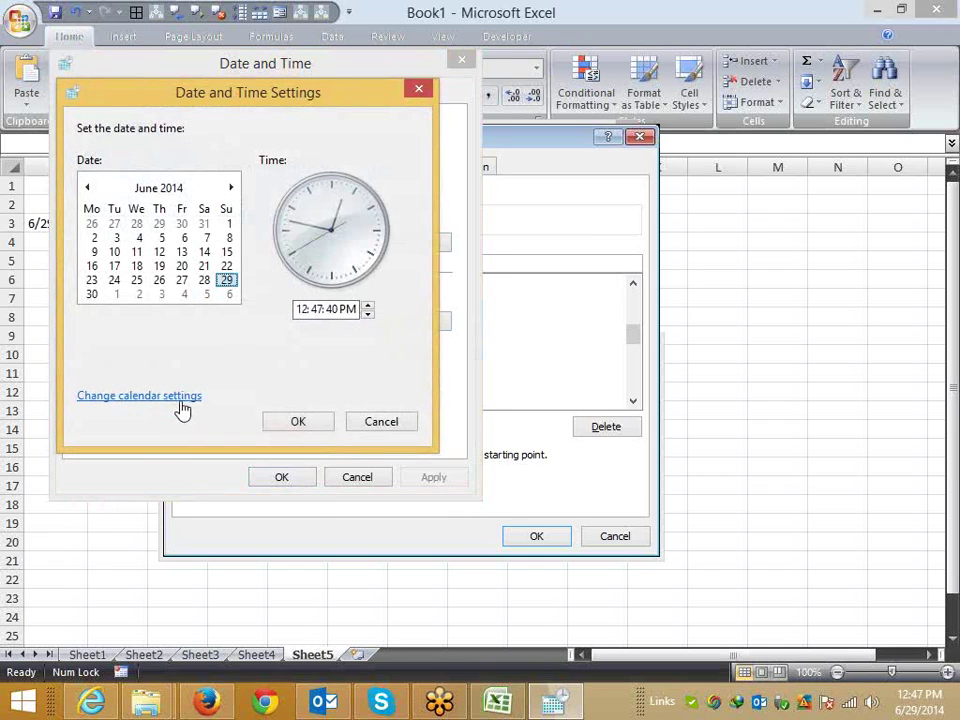
{"action": "left_click", "coordinate": [165, 397]}
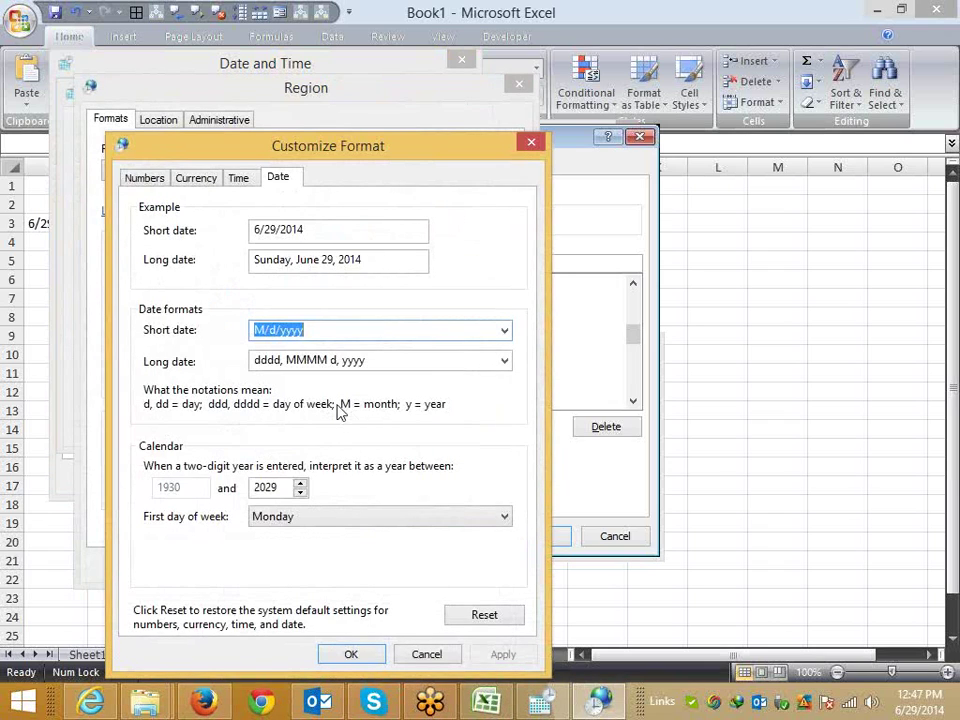
{"action": "left_click", "coordinate": [238, 177]}
Replace the AM and PM symbols with the user's first and last name, and apply the changes
{"action": "left_click", "coordinate": [259, 381]}
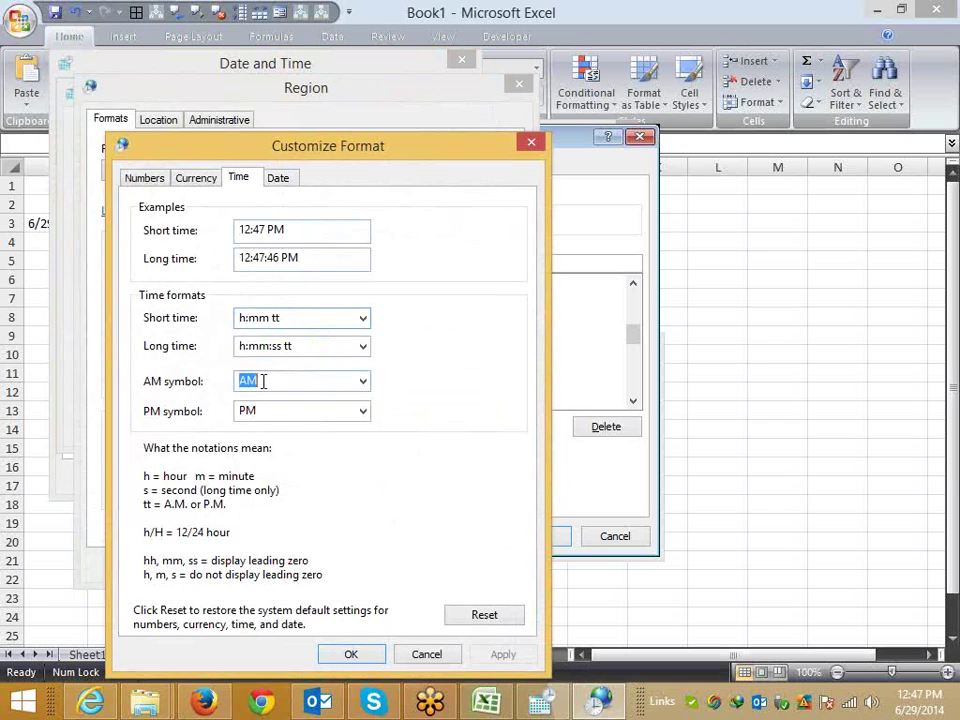
{"action": "left_click", "coordinate": [362, 383]}
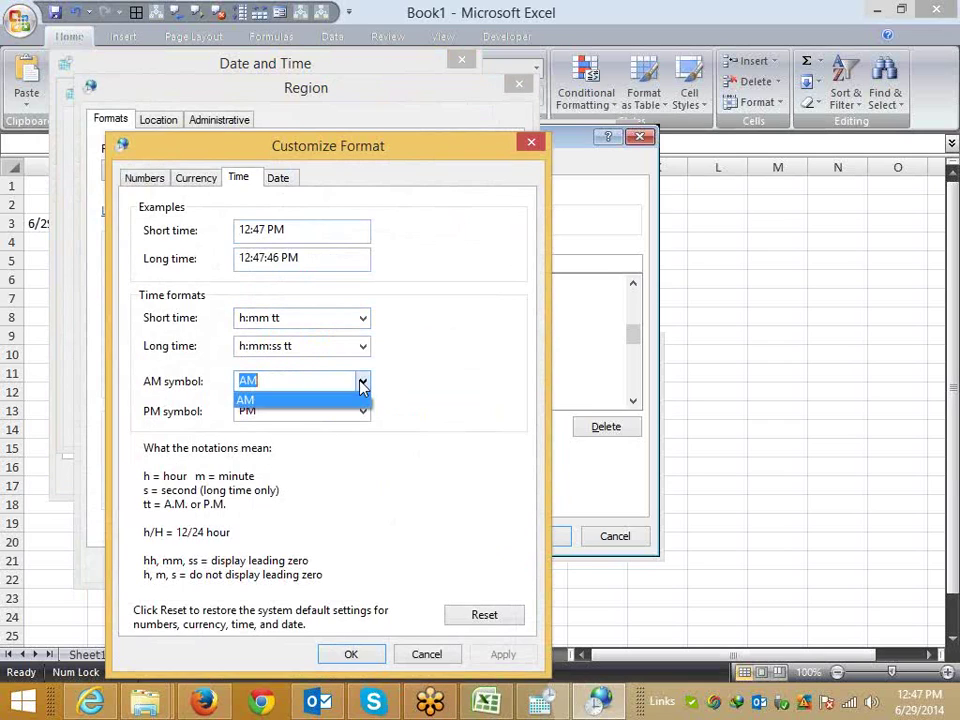
{"action": "left_click", "coordinate": [362, 383]}
{"action": "type", "text": "S"}
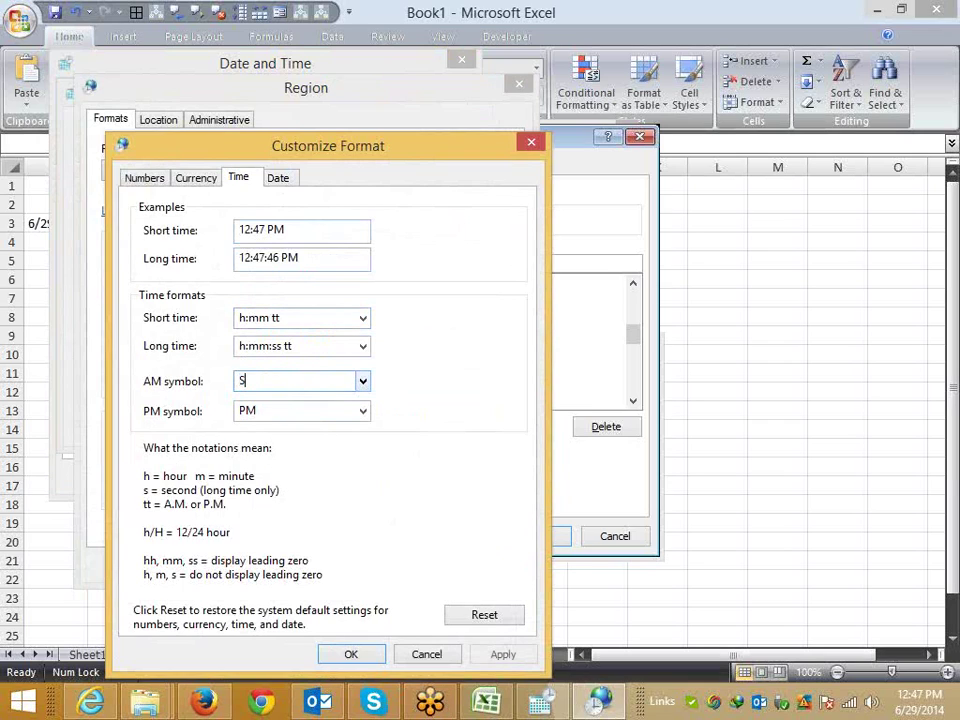
{"action": "type", "text": "ujeet"}
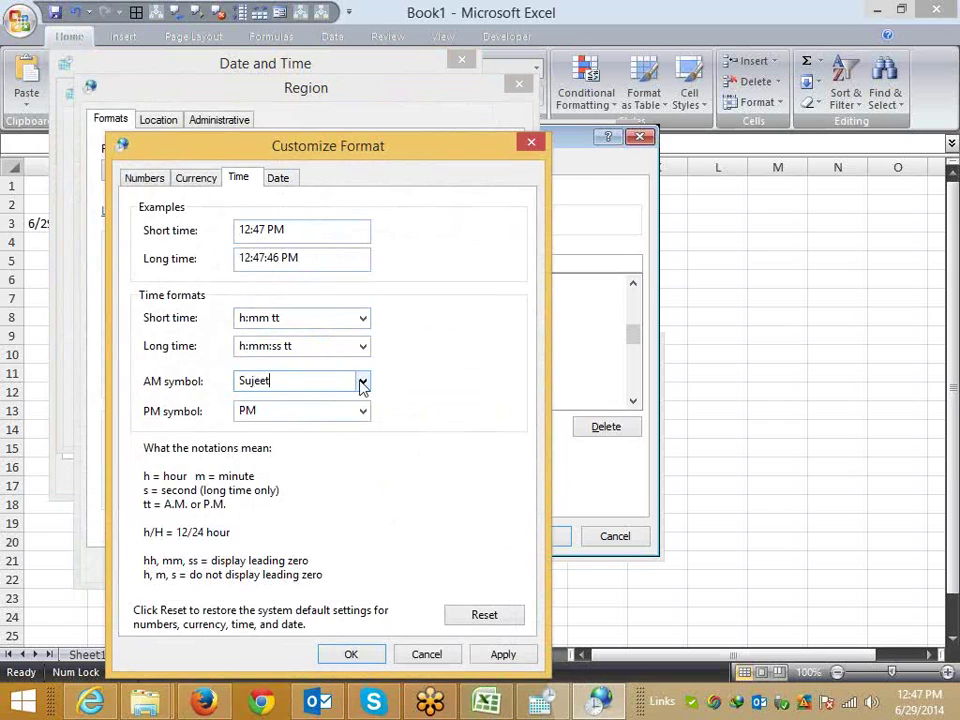
{"action": "left_click", "coordinate": [272, 410]}
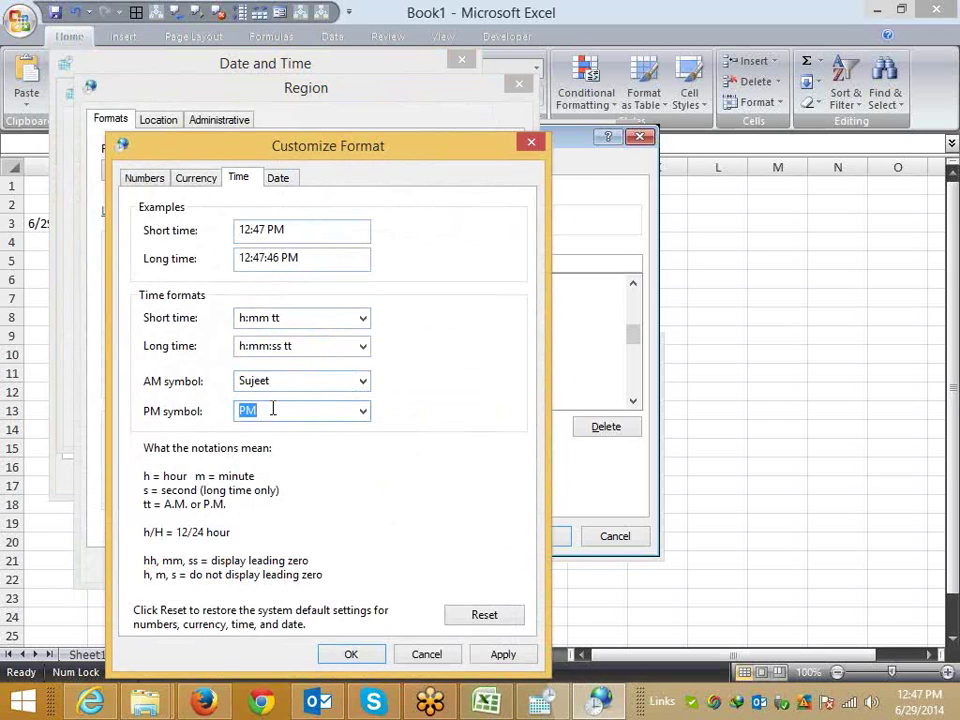
{"action": "type", "text": "Kuma"}
{"action": "type", "text": "r"}
{"action": "left_click", "coordinate": [501, 655]}
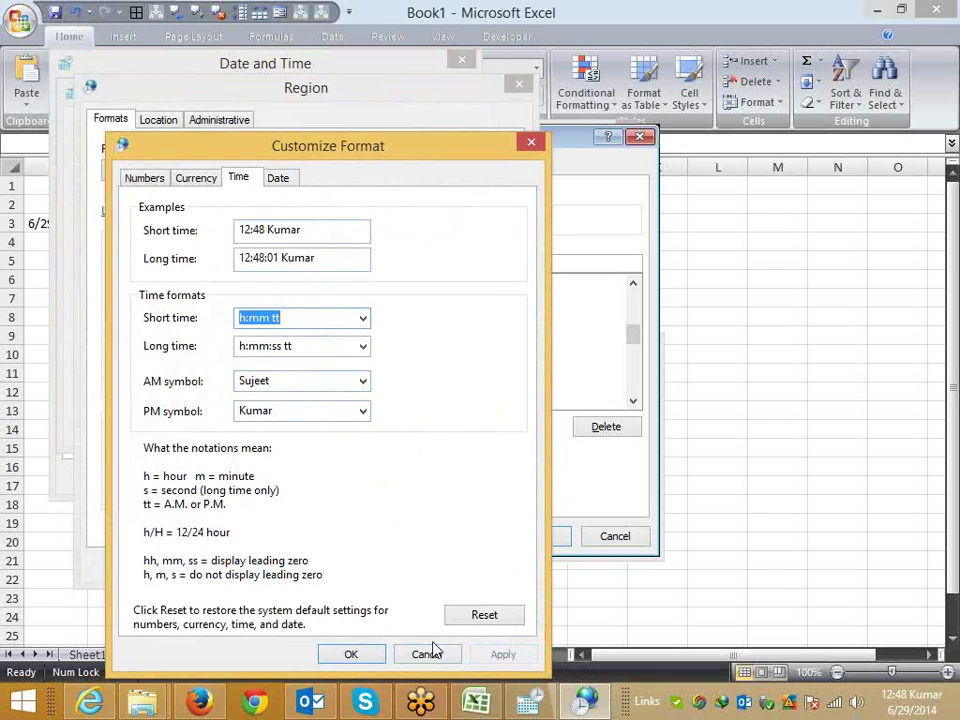
{"action": "left_click", "coordinate": [351, 654]}
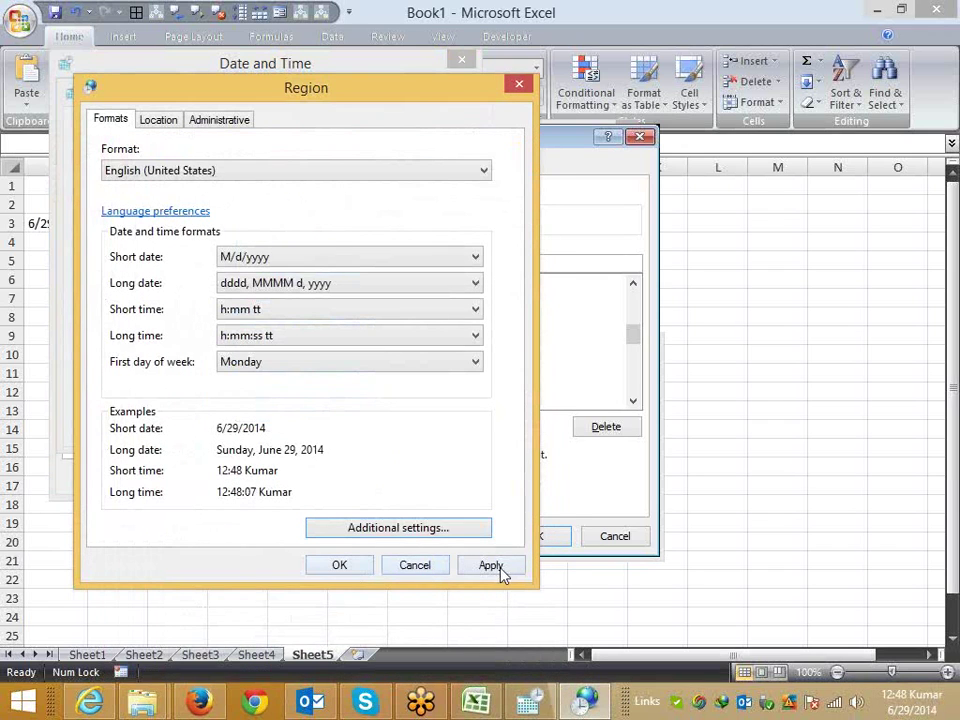
{"action": "left_click", "coordinate": [500, 566]}
{"action": "left_click", "coordinate": [360, 568]}
Apply the A/P HH:mm:ss format to C5 and check the cell's displayed time
{"action": "left_click", "coordinate": [536, 538]}
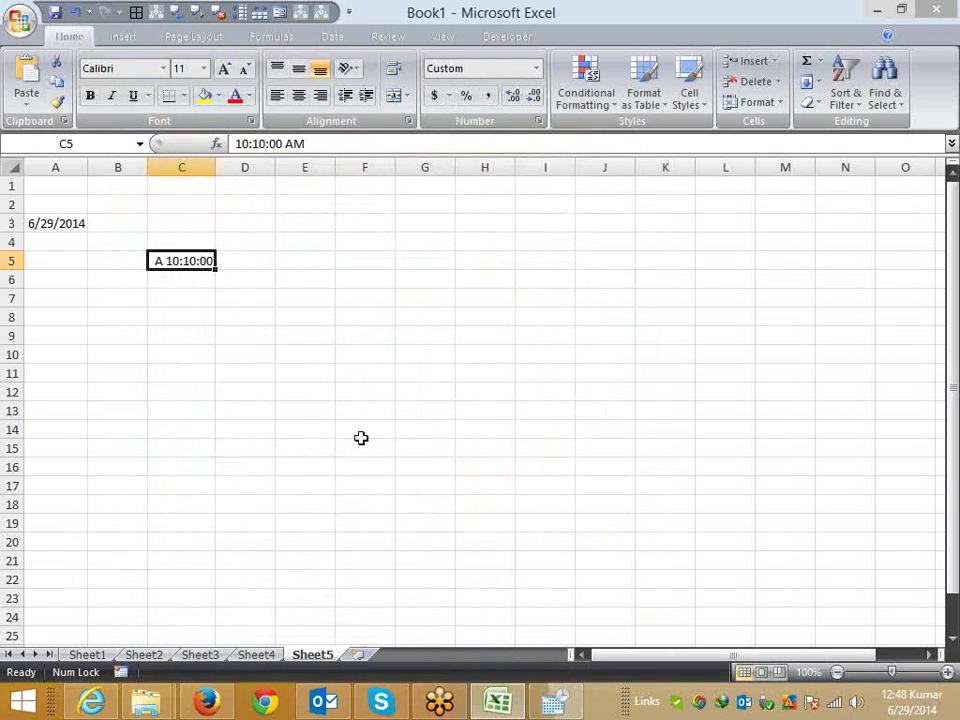
{"action": "left_click", "coordinate": [262, 410]}
{"action": "left_click", "coordinate": [190, 260]}
{"action": "double_click", "coordinate": [218, 310]}
{"action": "left_click", "coordinate": [176, 311]}
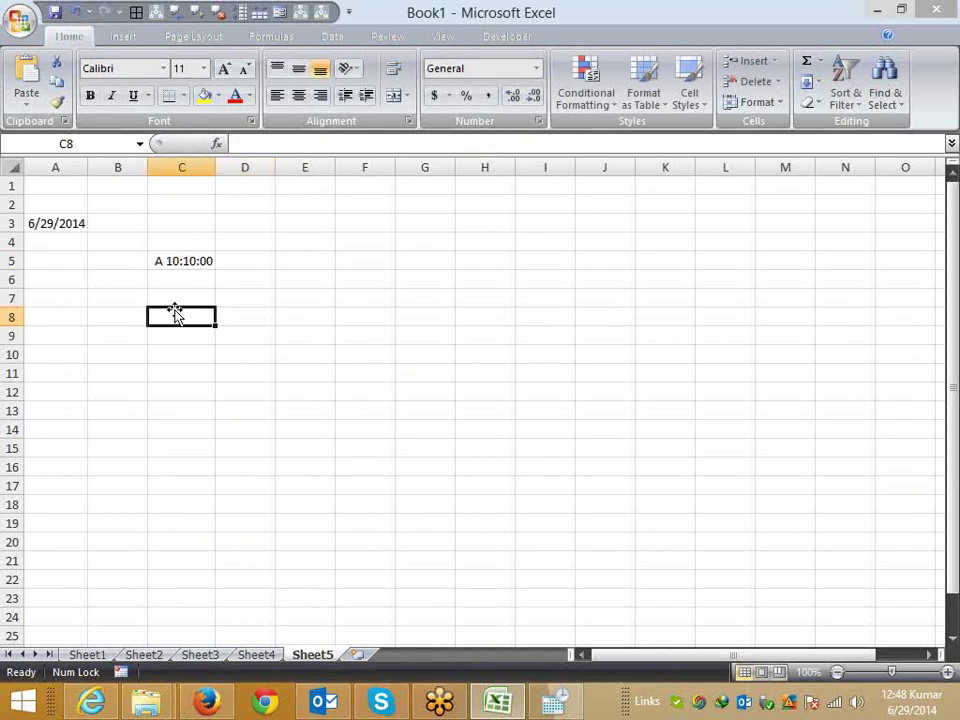
{"action": "double_click", "coordinate": [186, 260]}
{"action": "left_click", "coordinate": [189, 300]}
{"action": "double_click", "coordinate": [189, 262]}
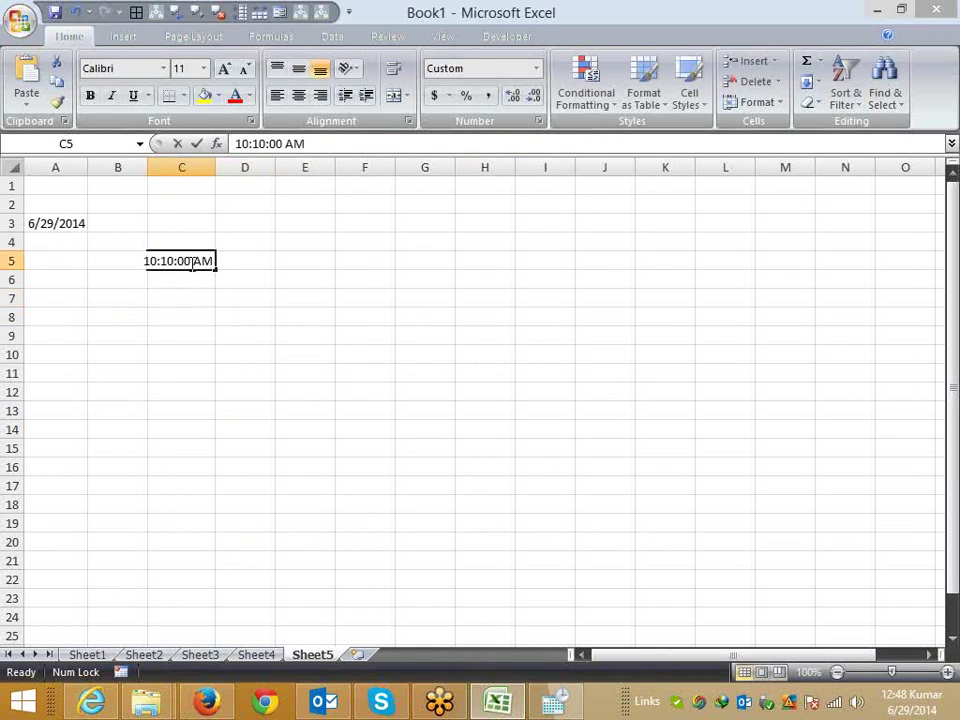
{"action": "left_click", "coordinate": [189, 281]}
{"action": "left_click", "coordinate": [191, 262]}
Change C5's custom code to AM/PM hh:mm:ss so it shows AM 10:10:00, then recheck it
{"action": "right_click", "coordinate": [191, 262]}
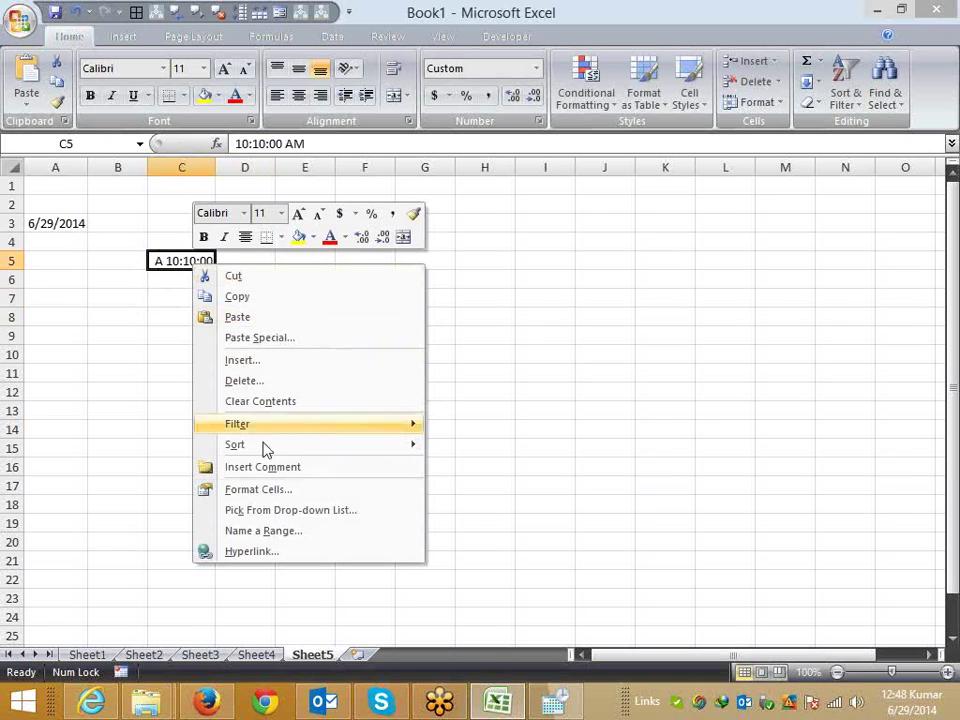
{"action": "left_click", "coordinate": [259, 492]}
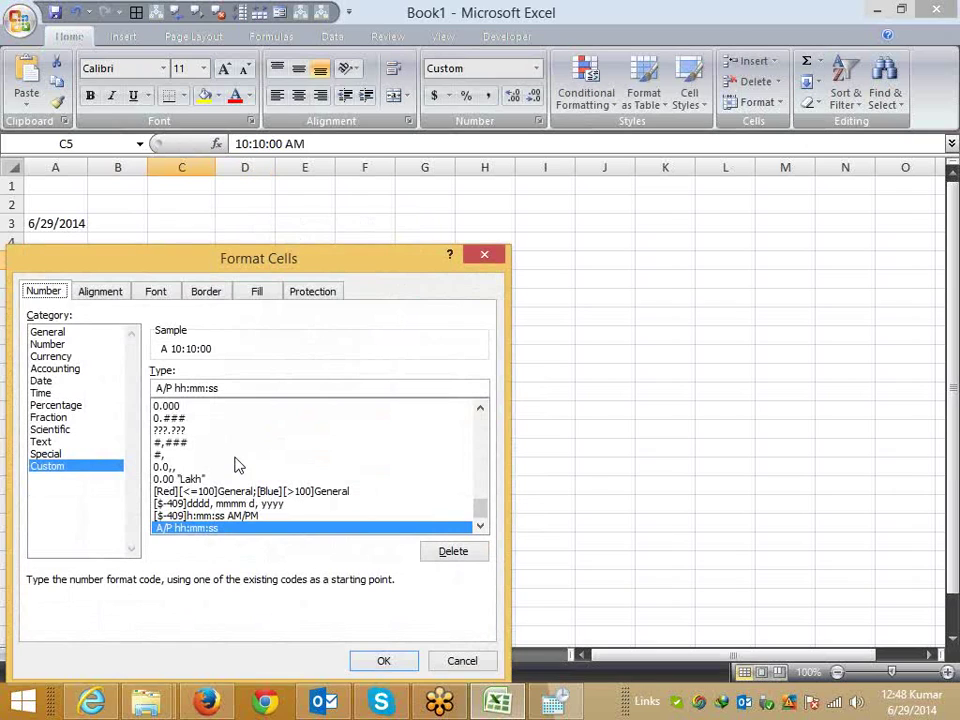
{"action": "left_click", "coordinate": [180, 388]}
{"action": "type", "text": "M/P"}
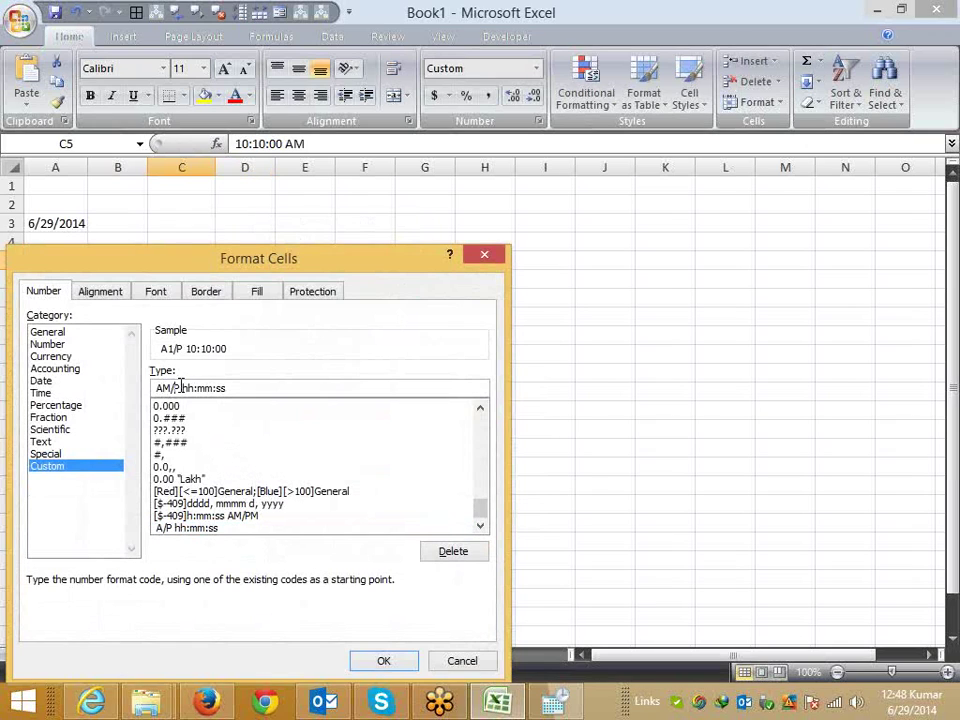
{"action": "type", "text": "M"}
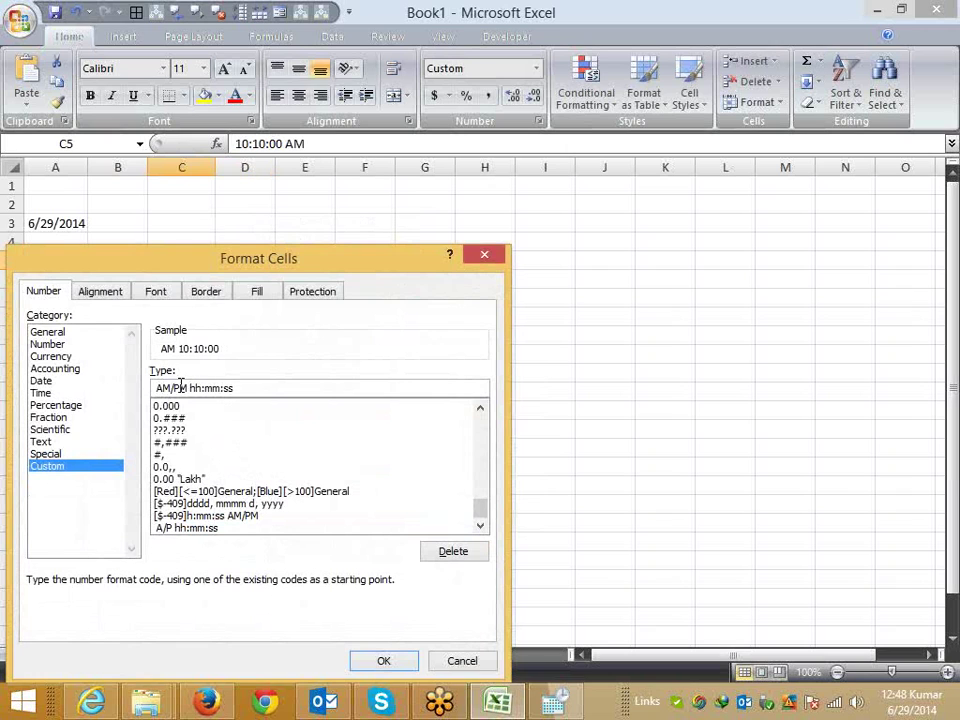
{"action": "left_click", "coordinate": [383, 660]}
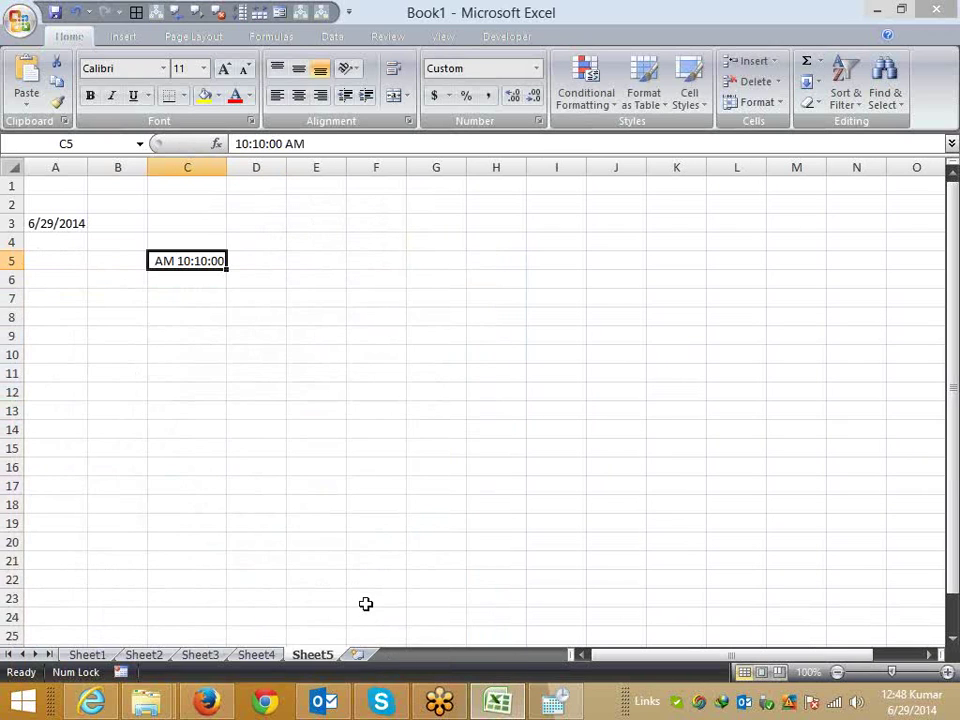
{"action": "left_click", "coordinate": [537, 122]}
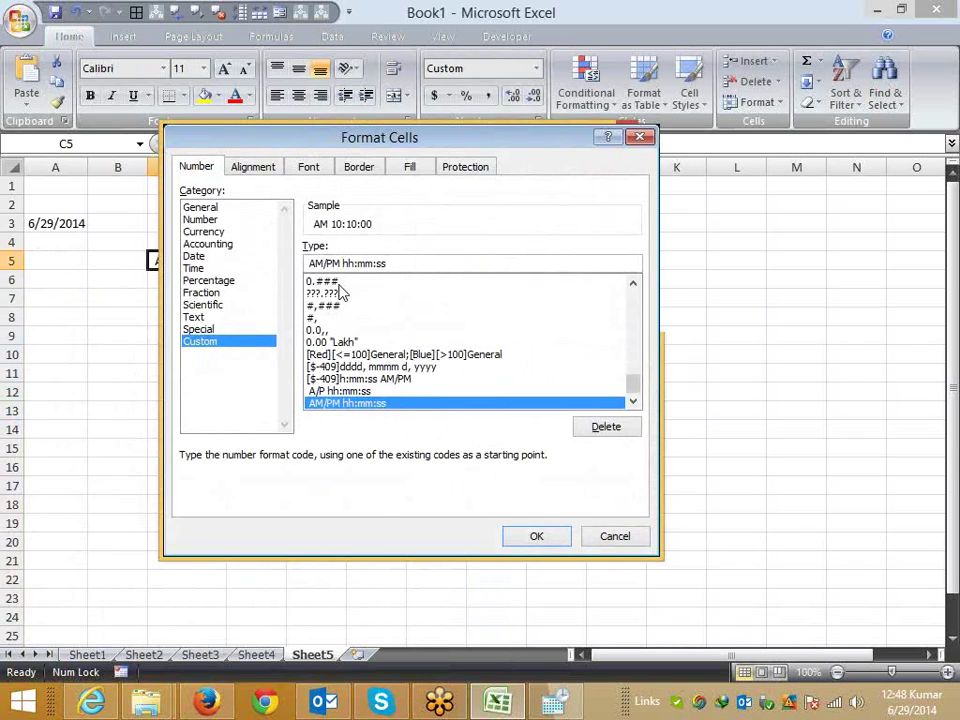
{"action": "left_click", "coordinate": [607, 537]}
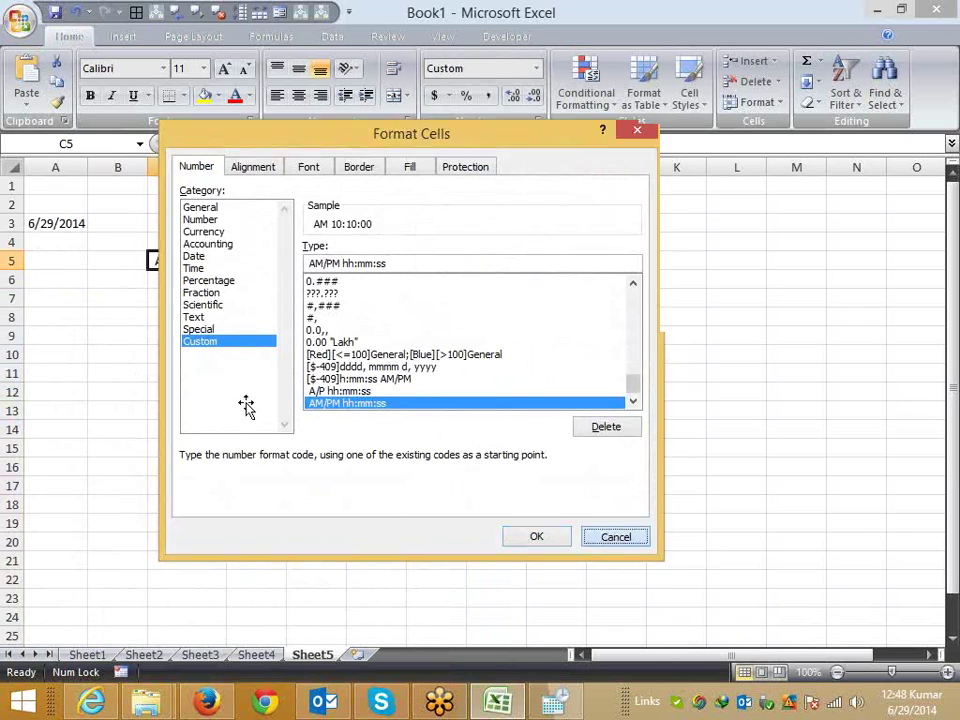
{"action": "left_click", "coordinate": [246, 407]}
Enter 40:10:01 in D13 and confirm Excel gave it the [h]:mm:ss format
{"action": "type", "text": "40"}
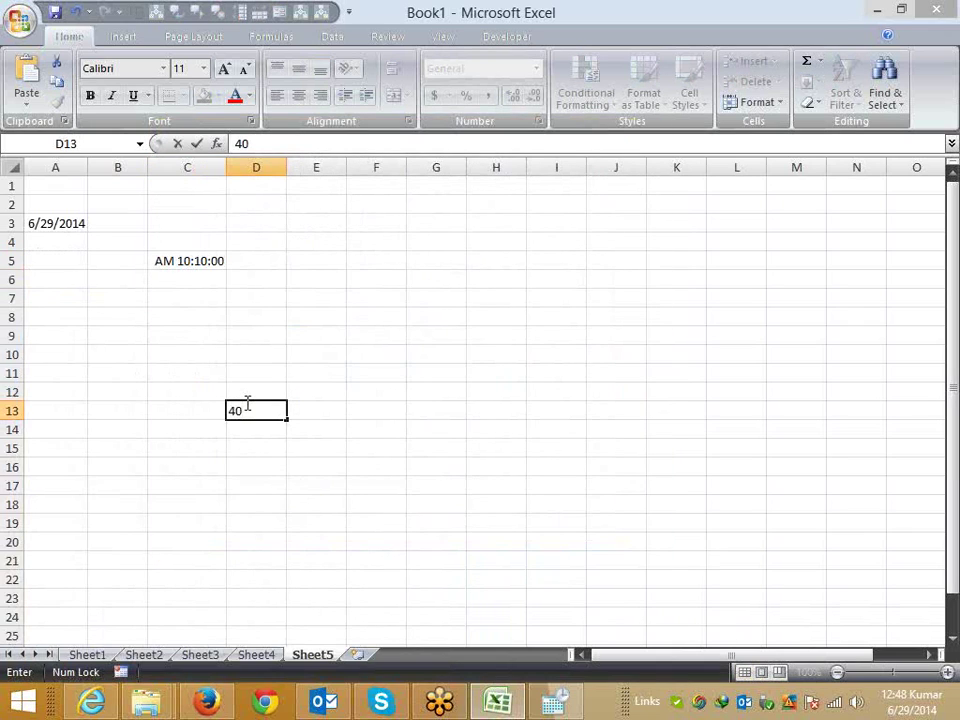
{"action": "type", "text": ":"}
{"action": "type", "text": "10"}
{"action": "type", "text": "'"}
{"action": "key", "text": "BackSpace"}
{"action": "type", "text": ":"}
{"action": "type", "text": "01"}
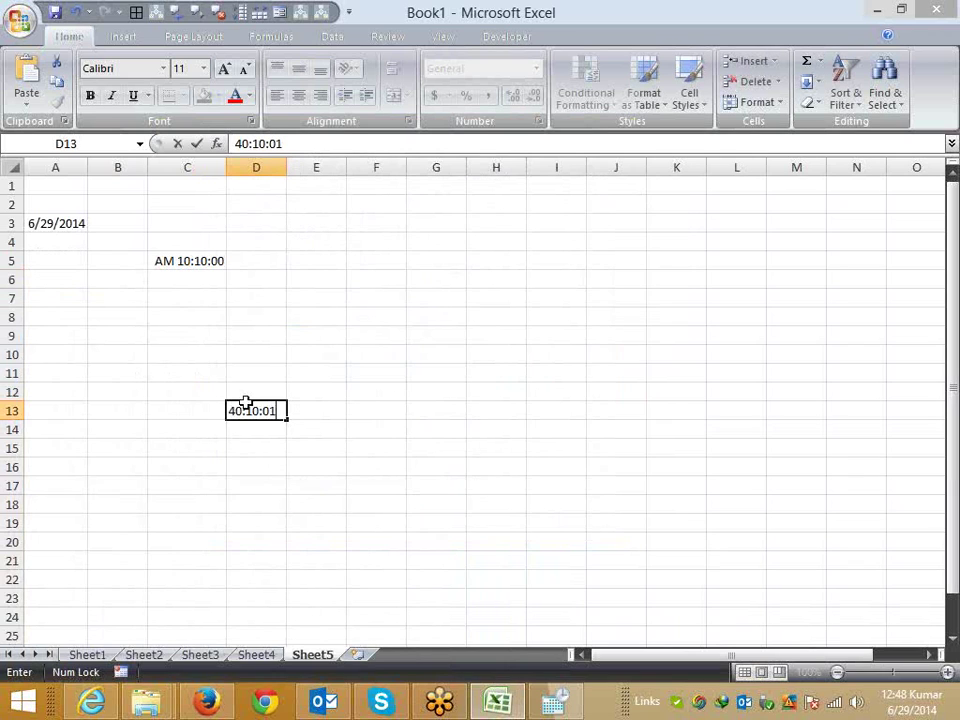
{"action": "key", "text": "ctrl+Return"}
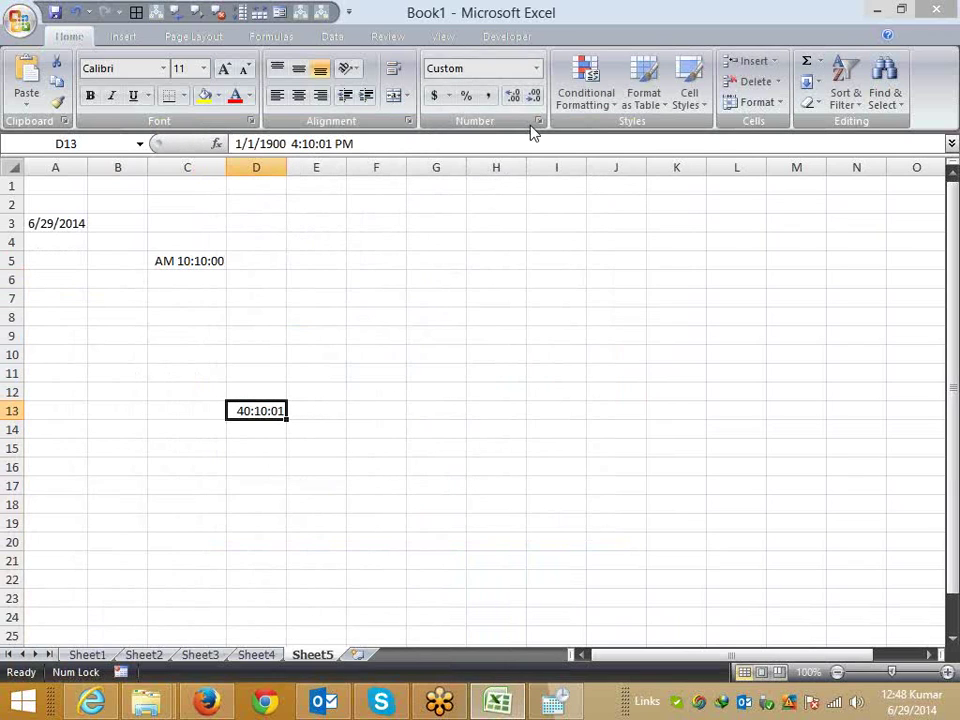
{"action": "left_click", "coordinate": [538, 121]}
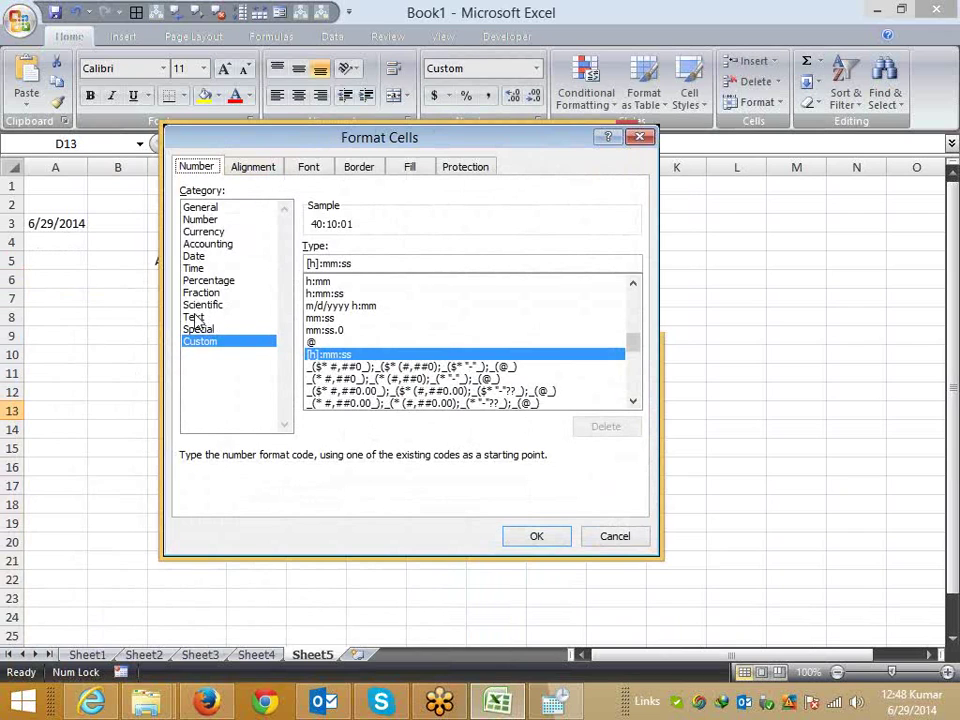
{"action": "left_click", "coordinate": [204, 268]}
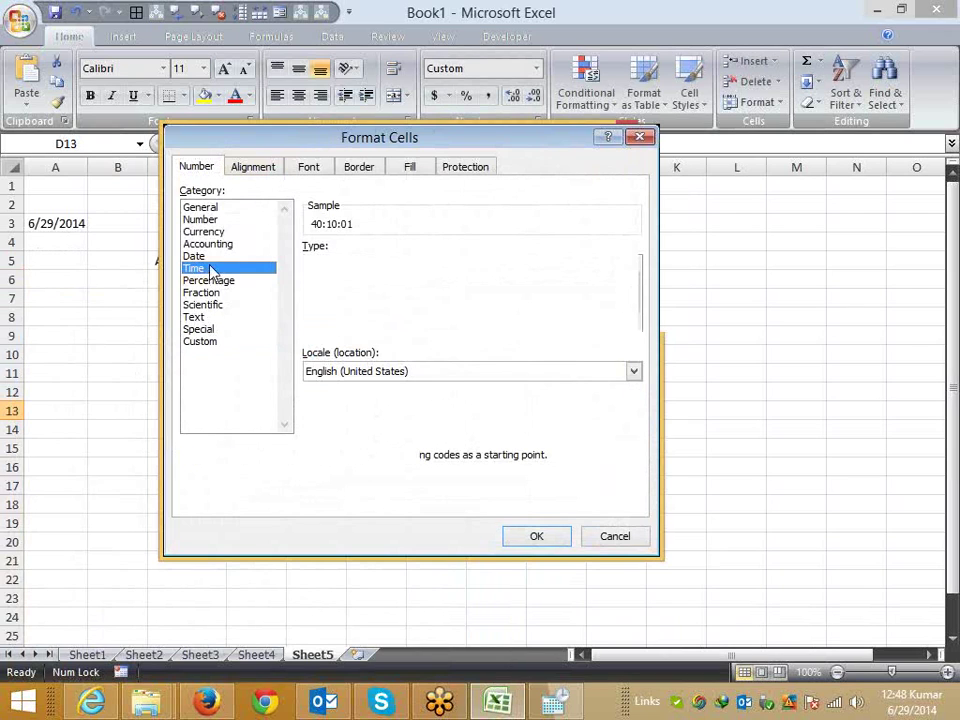
{"action": "left_click", "coordinate": [200, 341]}
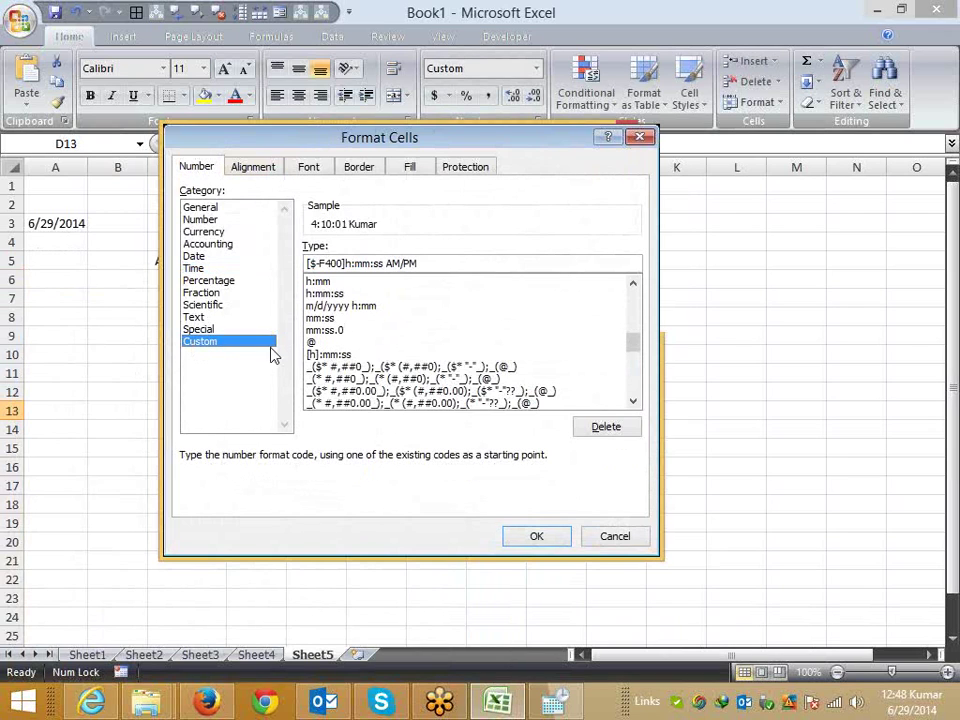
{"action": "left_click", "coordinate": [616, 536]}
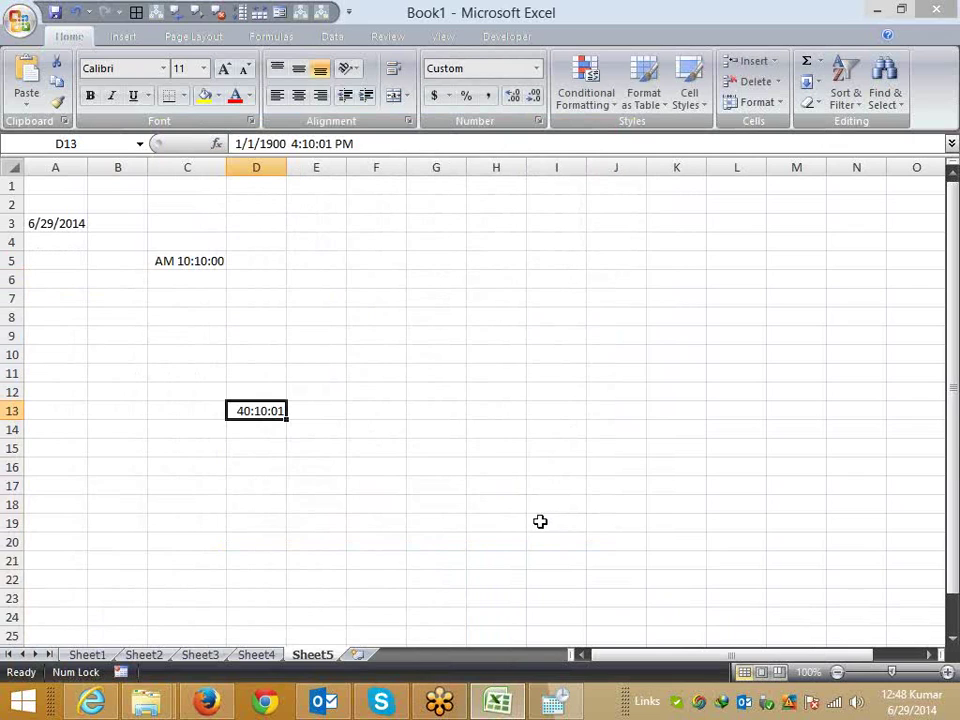
Enter =HOUR(D13) in D14 and =D14*60 in E14, giving 16 and 960
{"action": "left_click", "coordinate": [281, 450]}
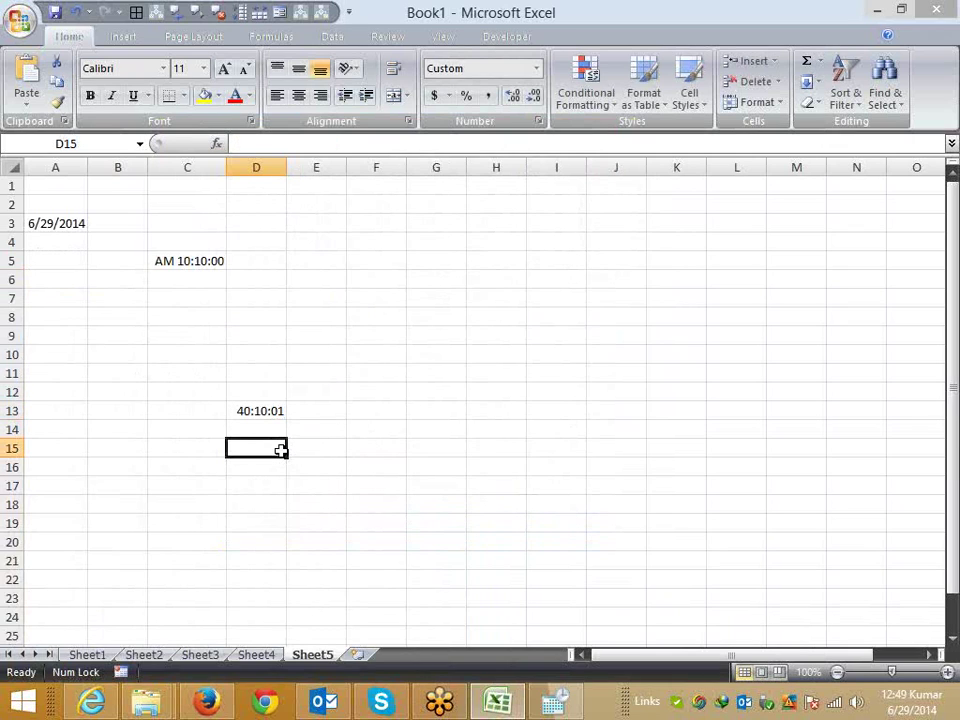
{"action": "key", "text": "Up"}
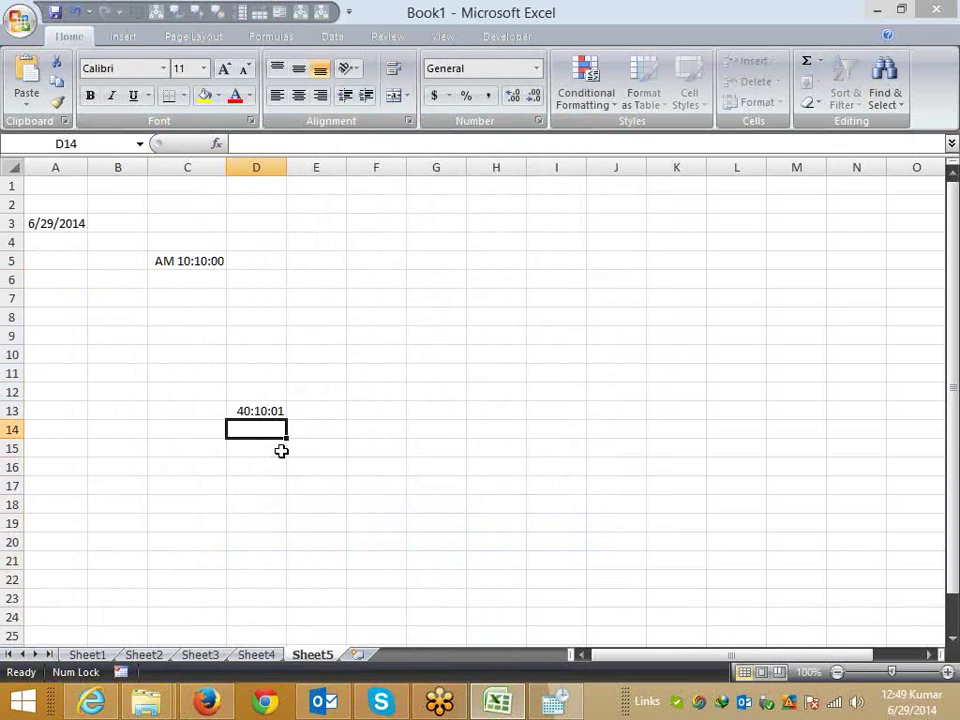
{"action": "type", "text": "=ho"}
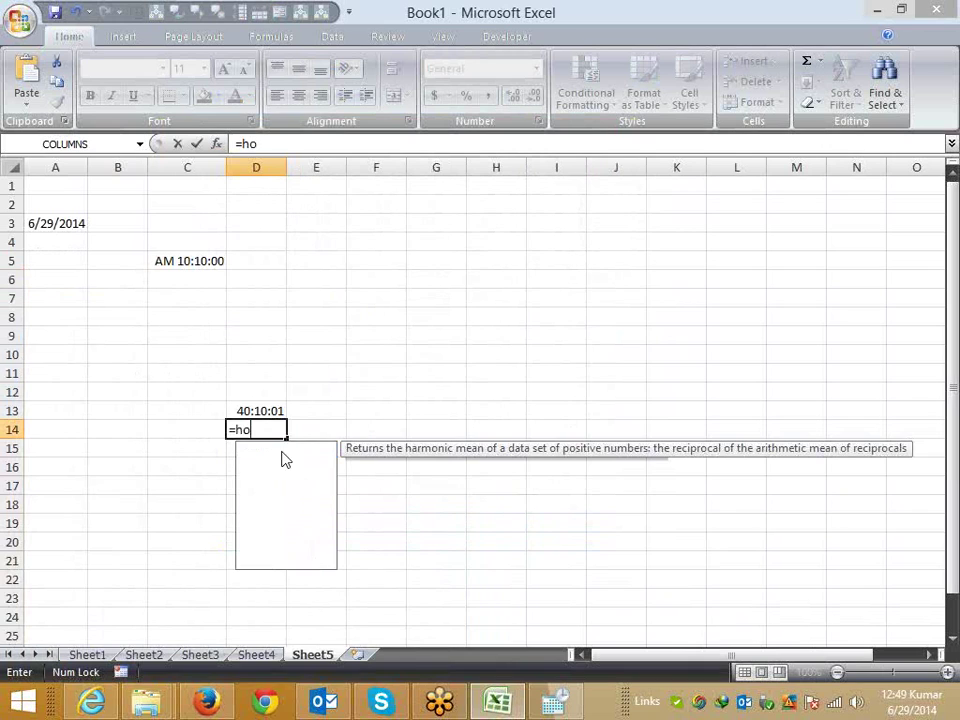
{"action": "key", "text": "Tab"}
{"action": "key", "text": "Up"}
{"action": "key", "text": "Return"}
{"action": "key", "text": "Up"}
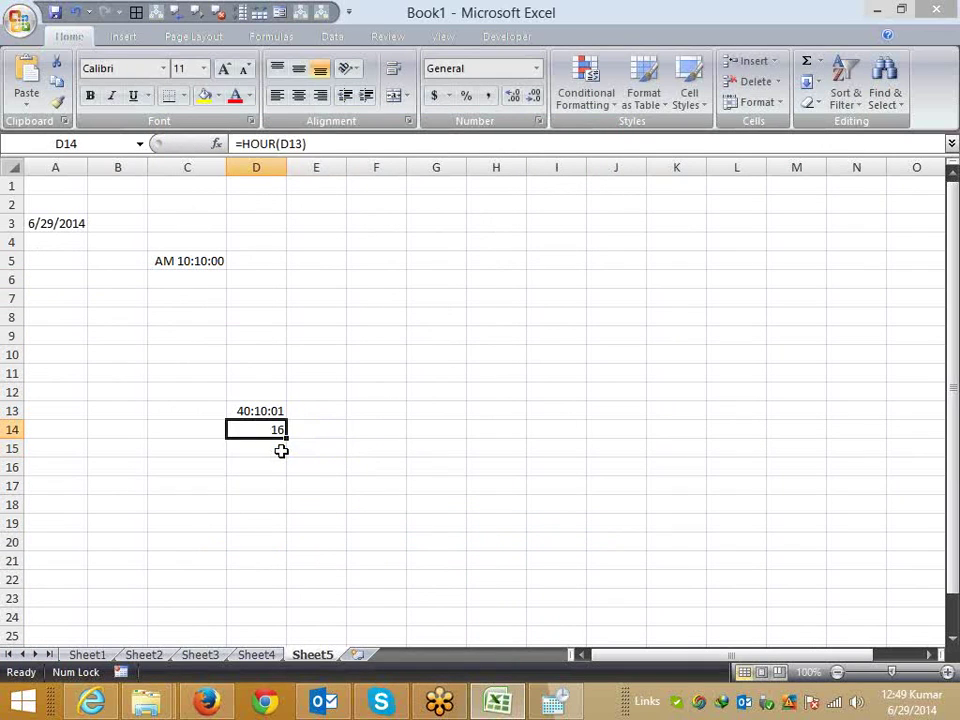
{"action": "key", "text": "Right"}
{"action": "type", "text": "="}
{"action": "key", "text": "Left"}
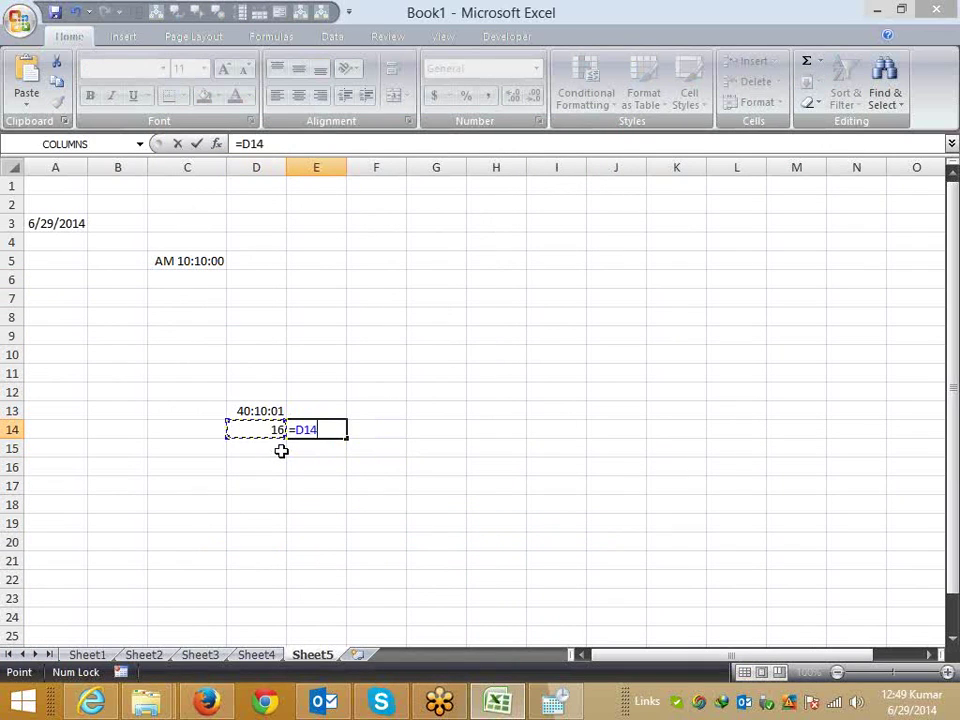
{"action": "type", "text": "*60"}
{"action": "key", "text": "Return"}
Enter =MINUTE(D13) in D15 and =E14+D15 in E15, totalling 970 minutes
{"action": "key", "text": "Left"}
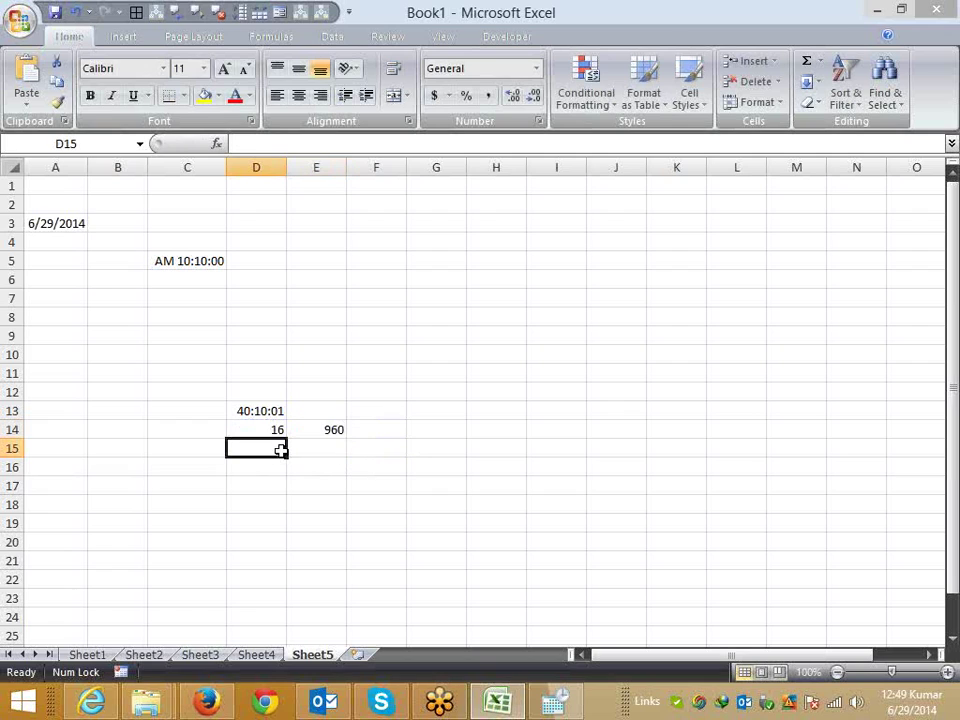
{"action": "type", "text": "="}
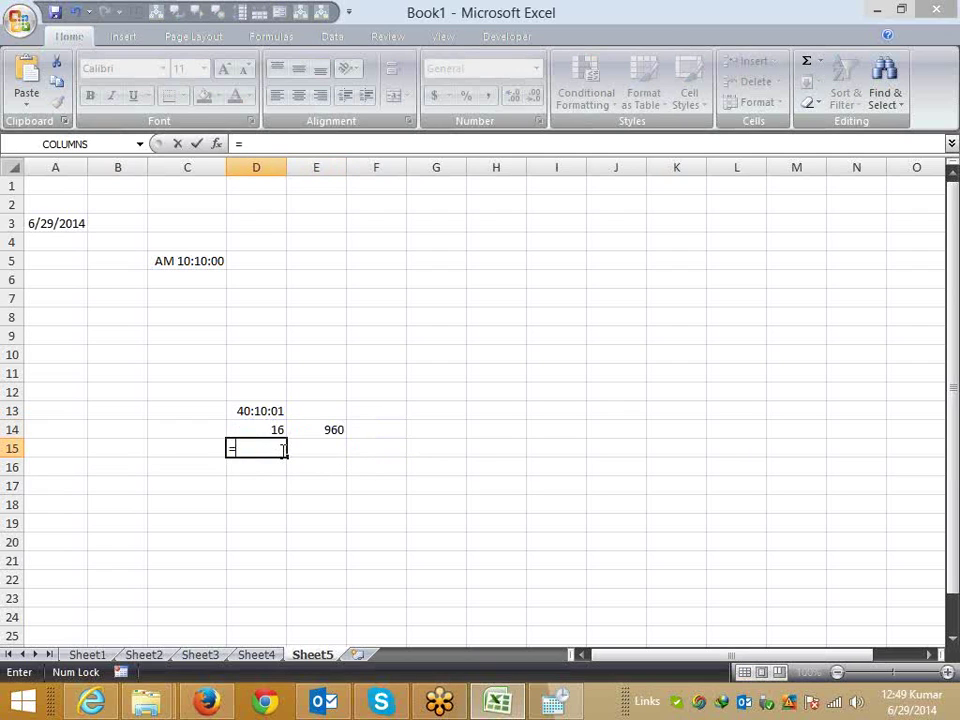
{"action": "type", "text": "mi"}
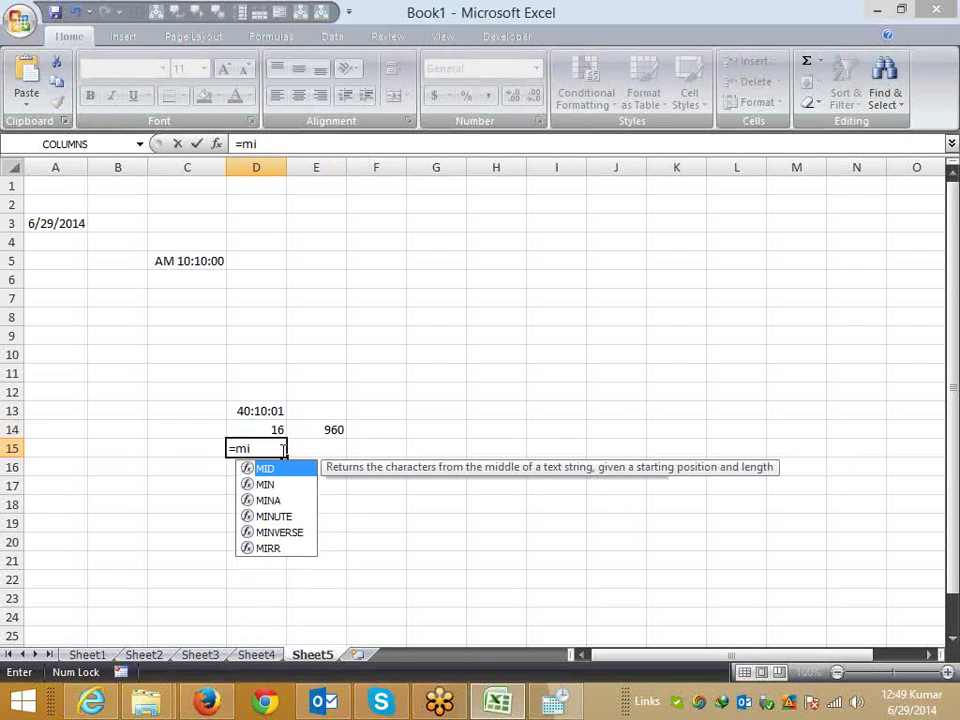
{"action": "key", "text": "Down"}
{"action": "key", "text": "Down"}
{"action": "key", "text": "Down"}
{"action": "key", "text": "Tab"}
{"action": "key", "text": "Up"}
{"action": "key", "text": "Up"}
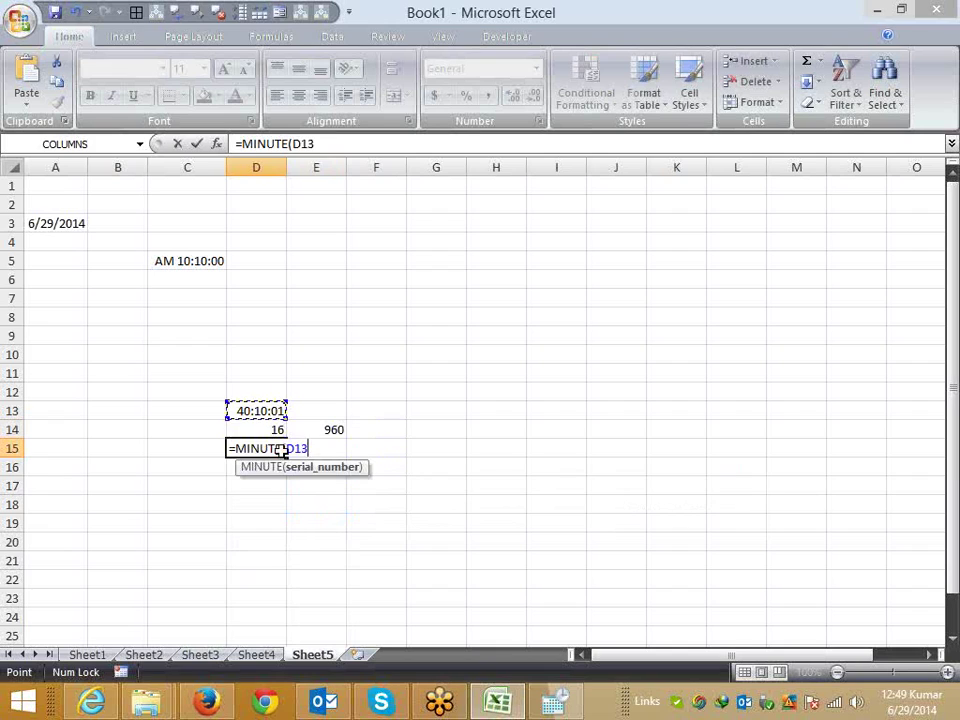
{"action": "key", "text": "Return"}
{"action": "key", "text": "Up"}
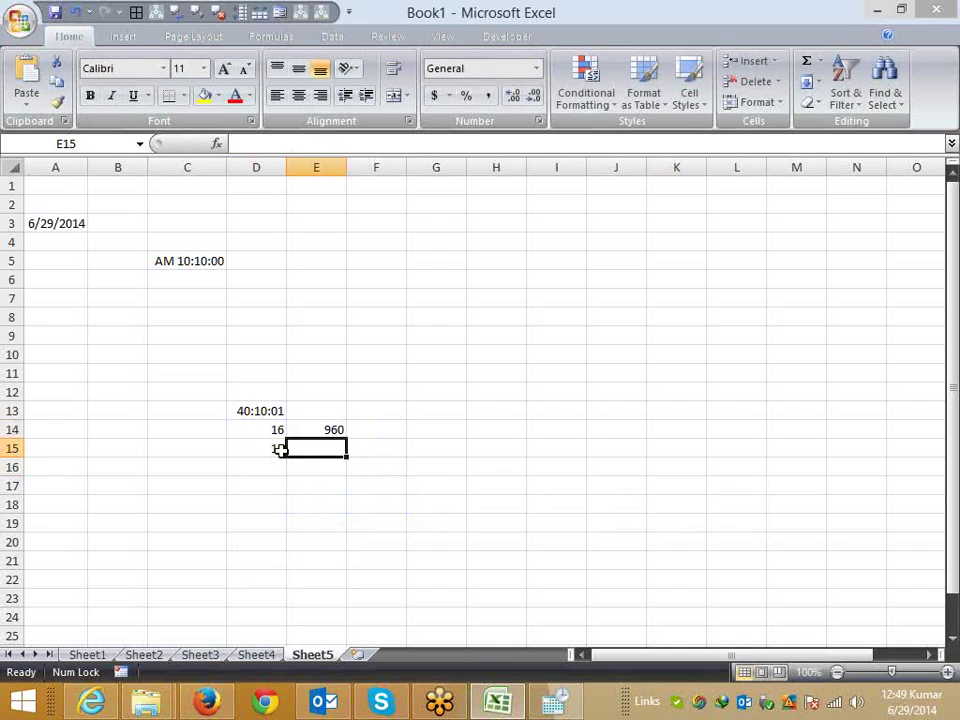
{"action": "type", "text": "="}
{"action": "key", "text": "Up"}
{"action": "type", "text": "+"}
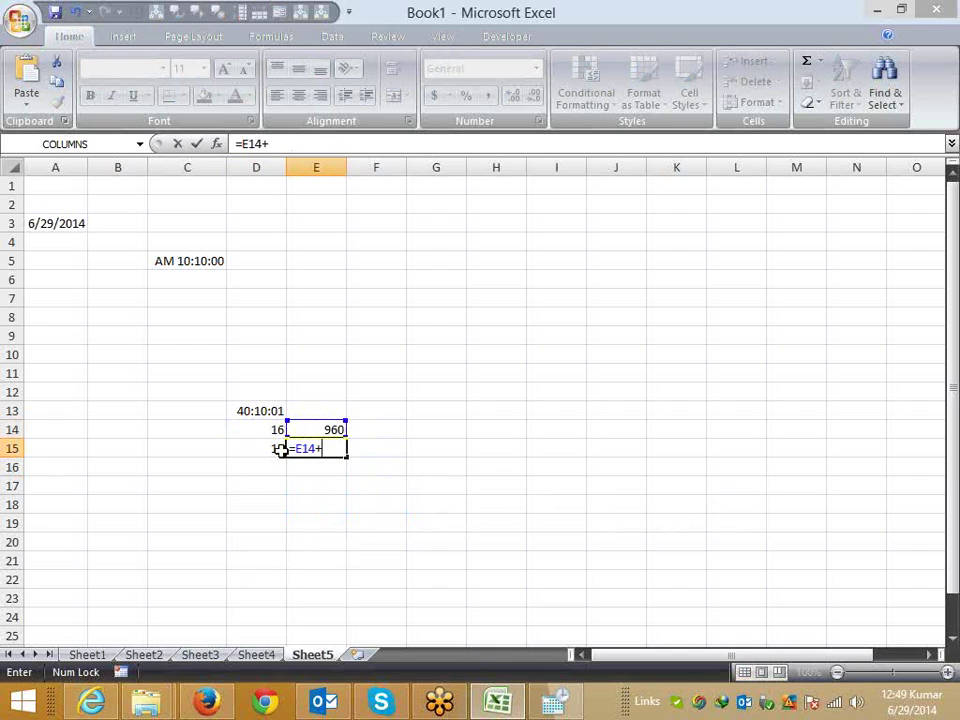
{"action": "key", "text": "Left"}
{"action": "key", "text": "Return"}
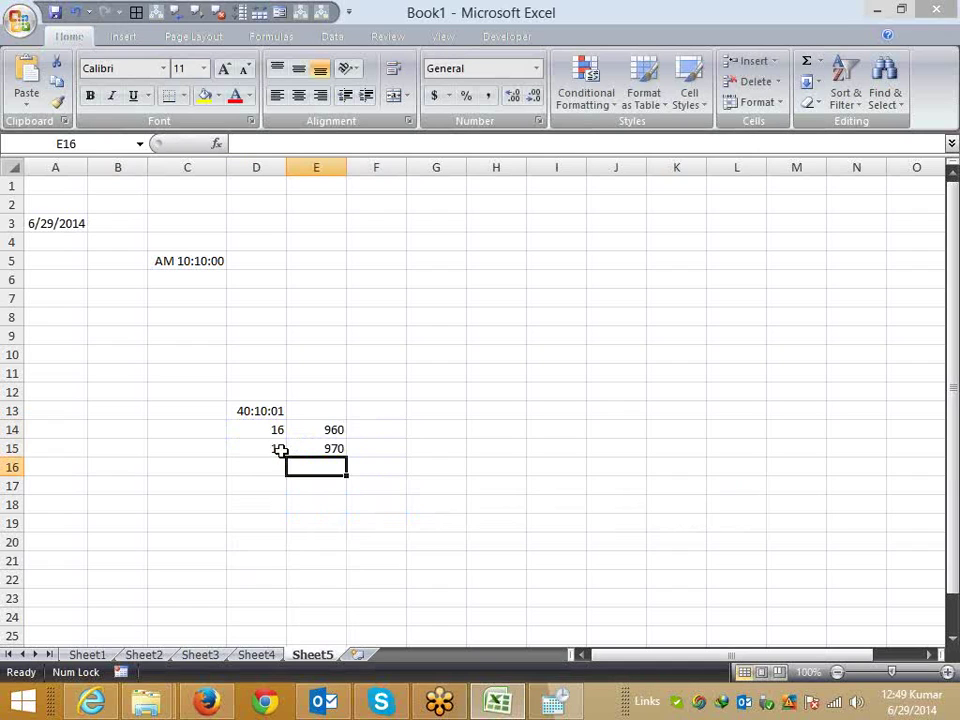
{"action": "key", "text": "Up"}
{"action": "key", "text": "Up"}
{"action": "key", "text": "Up"}
{"action": "key", "text": "Left"}
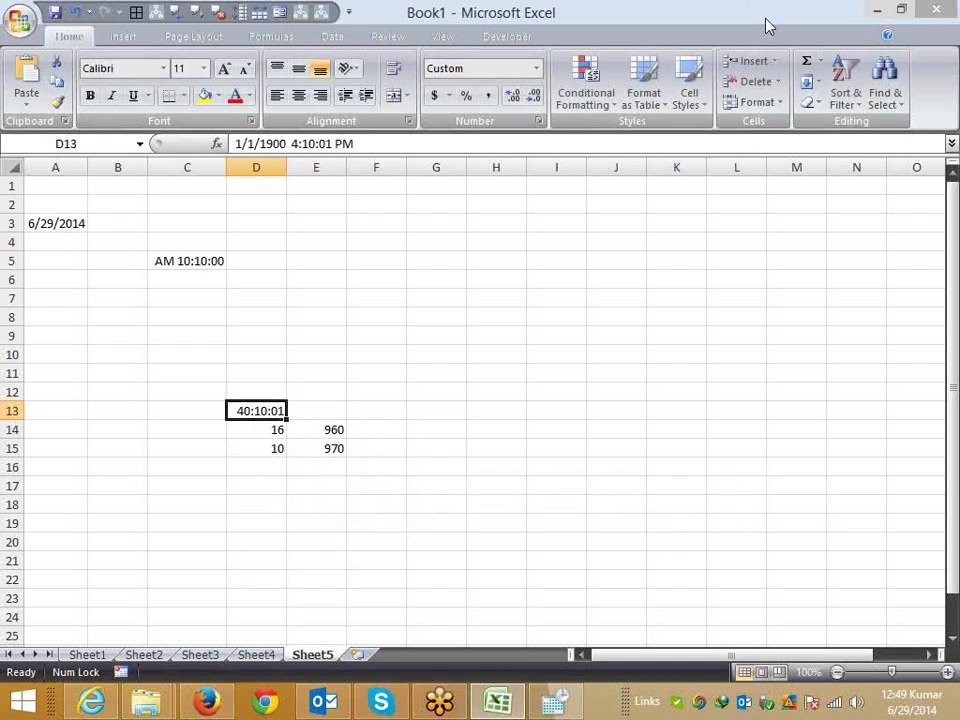
Give D13 the custom format [m] so it displays 2410 minutes
{"action": "left_click", "coordinate": [539, 121]}
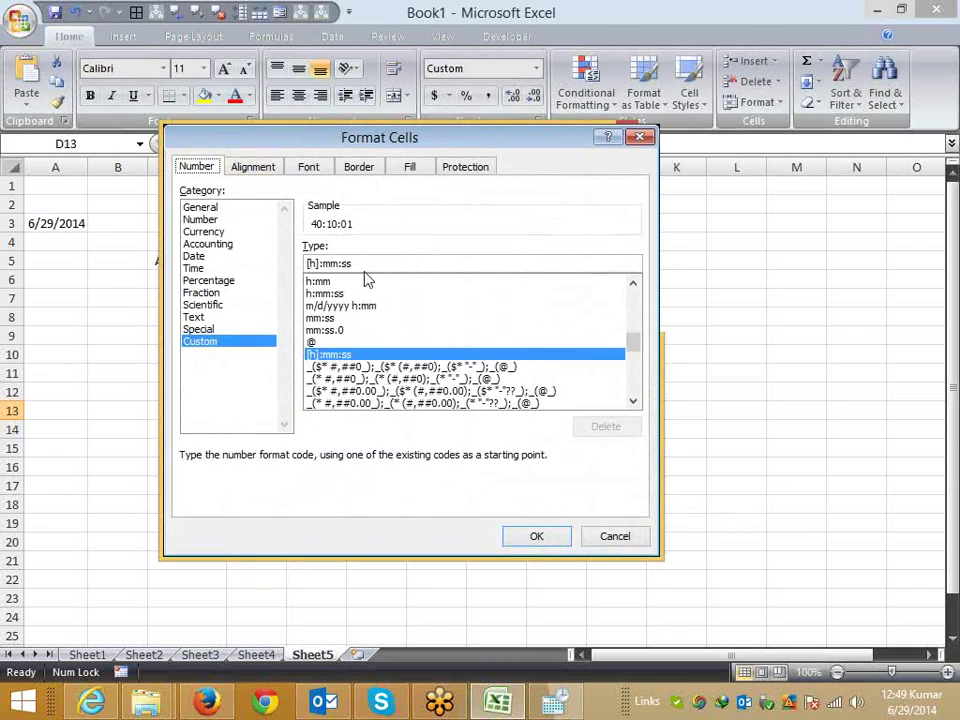
{"action": "double_click", "coordinate": [318, 263]}
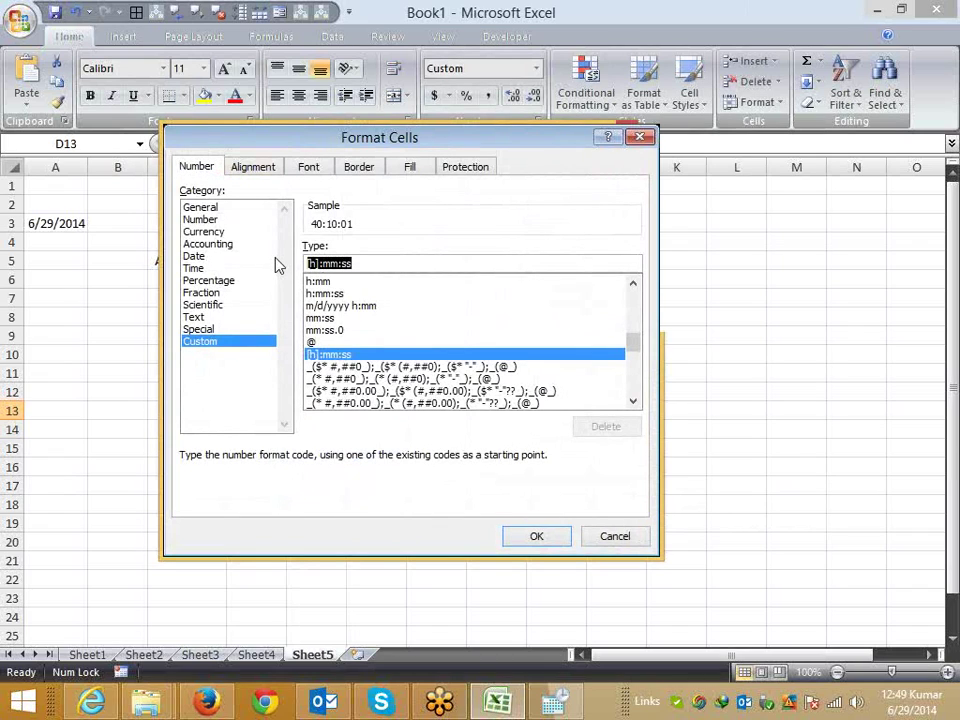
{"action": "type", "text": "["}
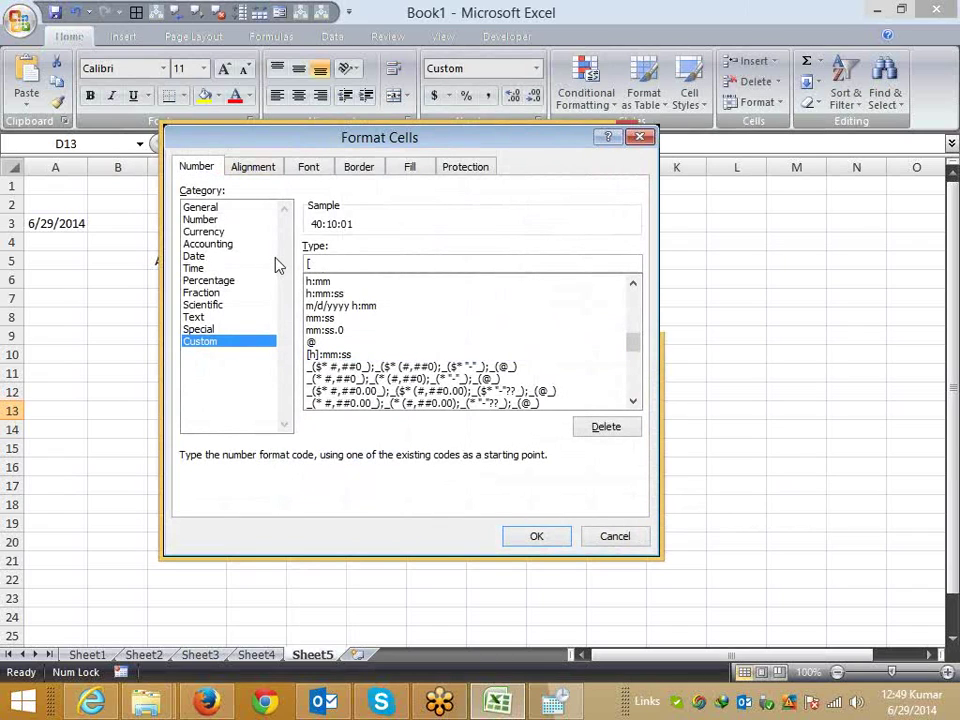
{"action": "type", "text": "m]"}
{"action": "key", "text": "Return"}
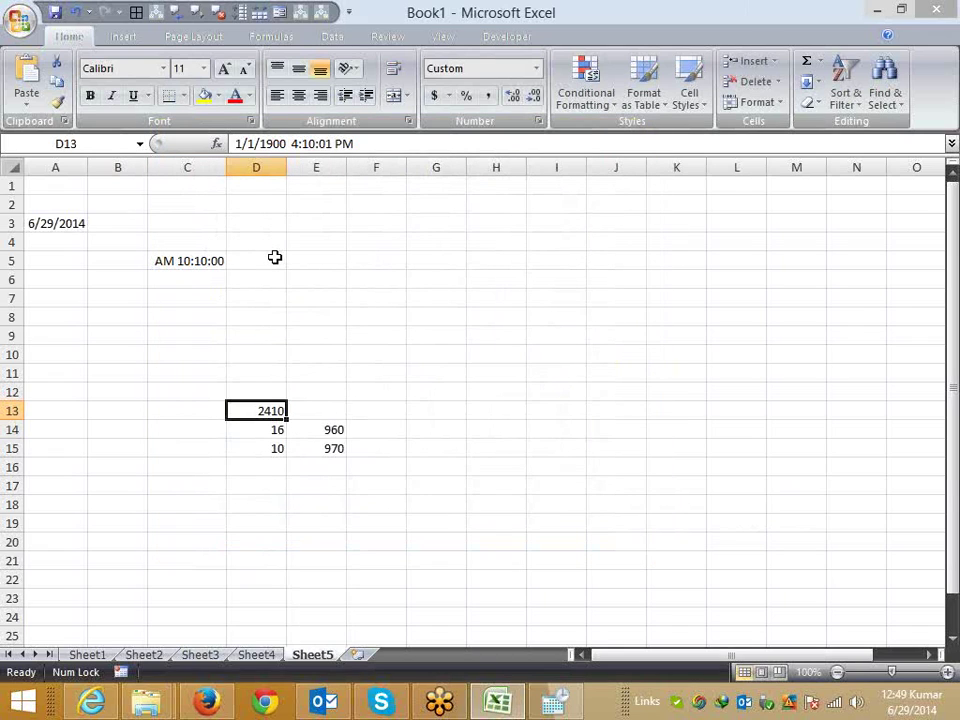
Review the helper formulas, then select D14:E15 and delete them
{"action": "key", "text": "Down"}
{"action": "key", "text": "Right"}
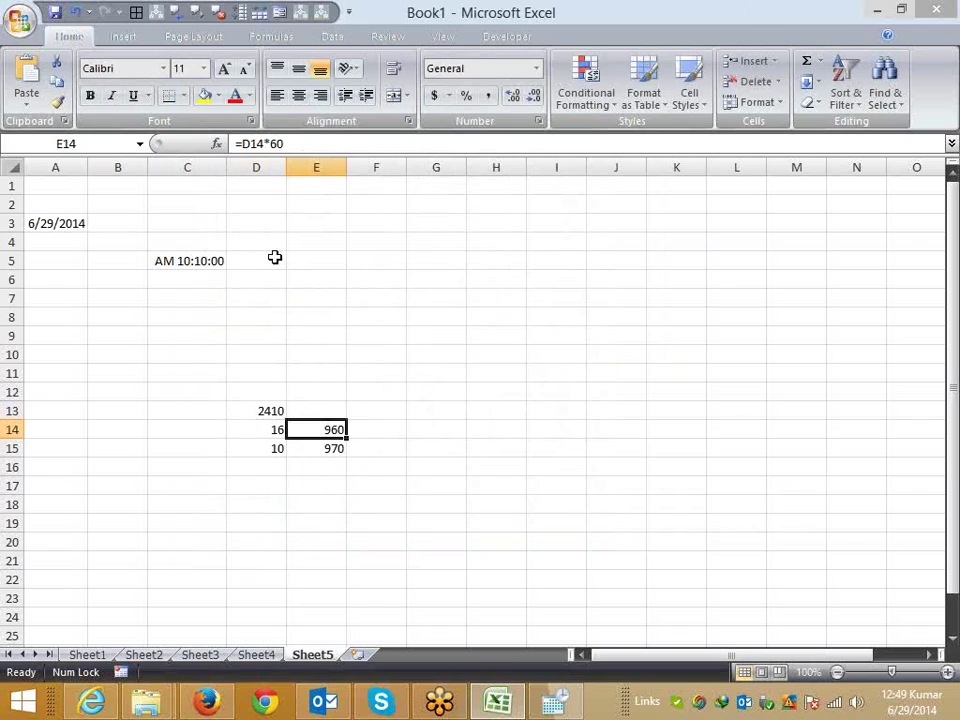
{"action": "key", "text": "Left"}
{"action": "key", "text": "Right"}
{"action": "key", "text": "Right"}
{"action": "key", "text": "Down"}
{"action": "key", "text": "Down"}
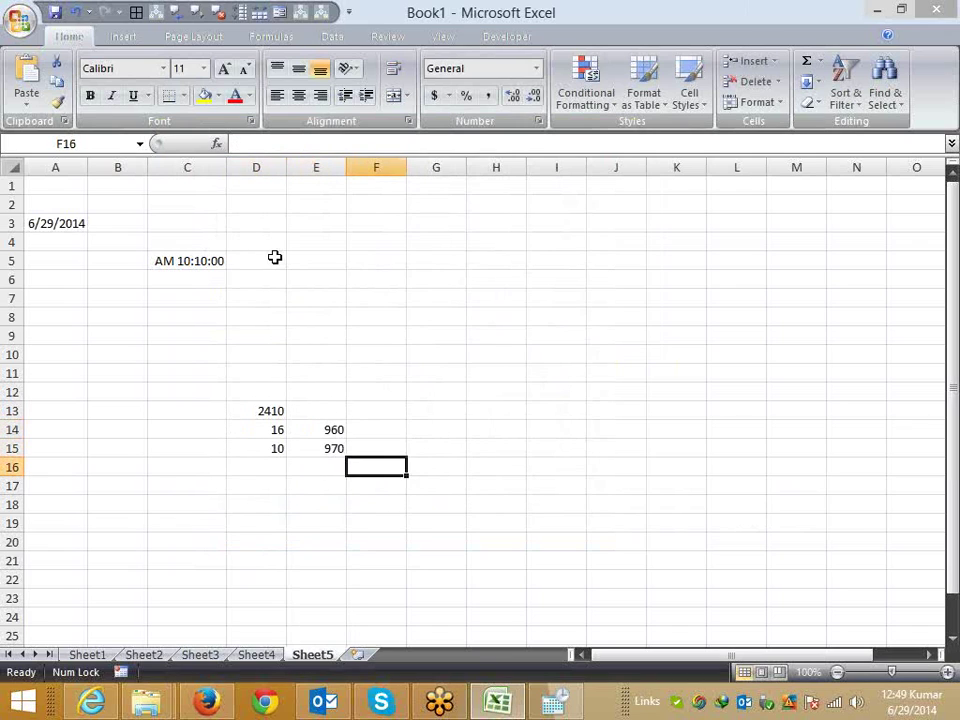
{"action": "key", "text": "Left"}
{"action": "key", "text": "Up"}
{"action": "key", "text": "Up"}
{"action": "key", "text": "Left"}
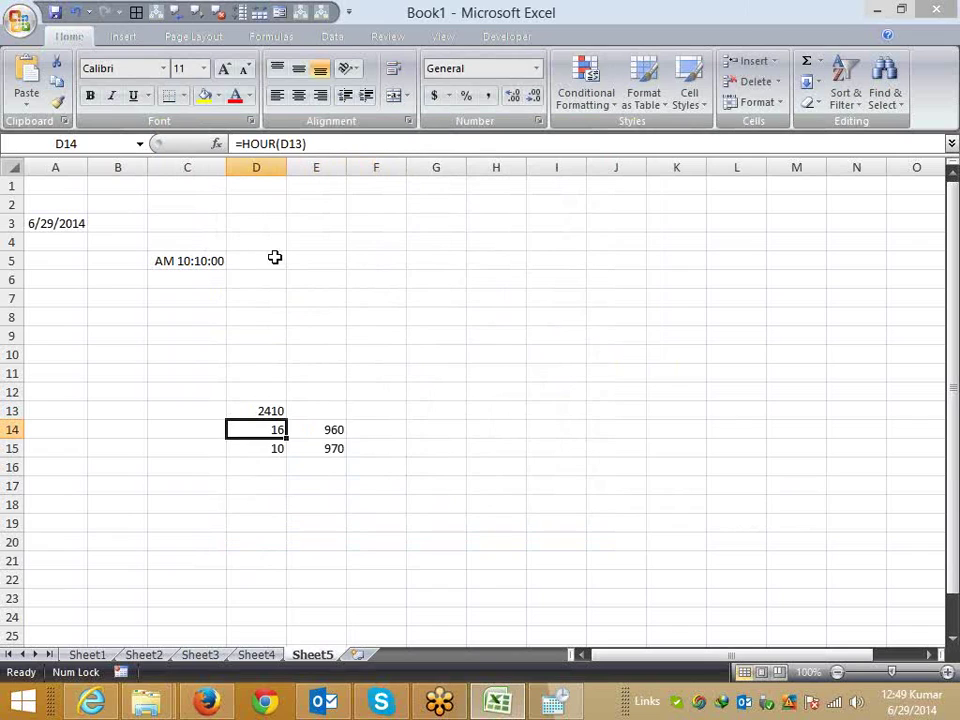
{"action": "key", "text": "shift+Right"}
{"action": "key", "text": "shift+Down"}
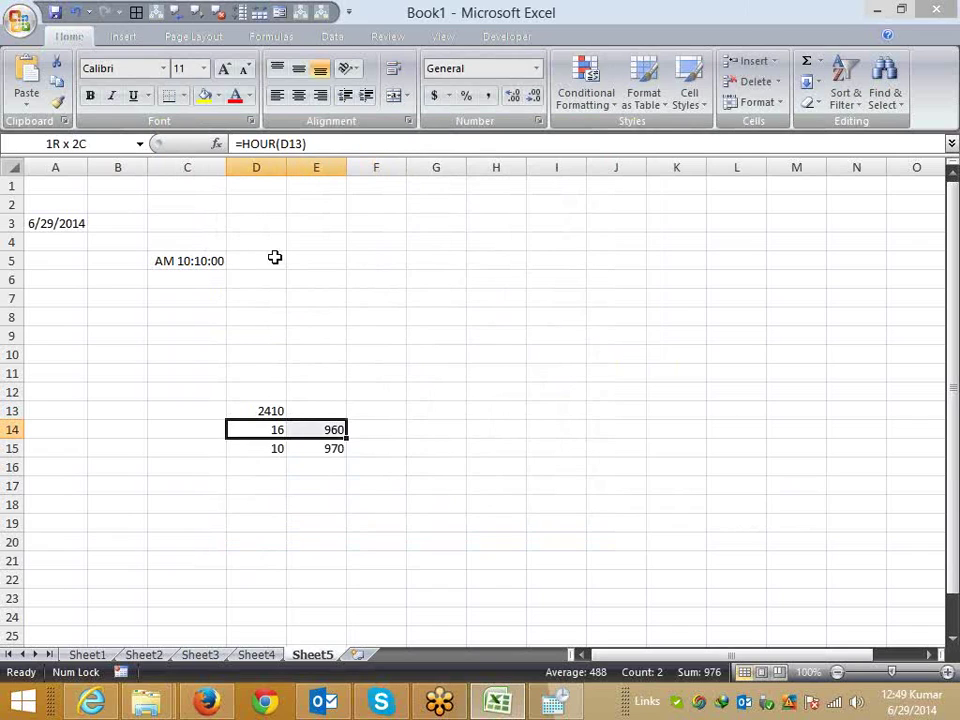
{"action": "key", "text": "Delete"}
{"action": "key", "text": "Up"}
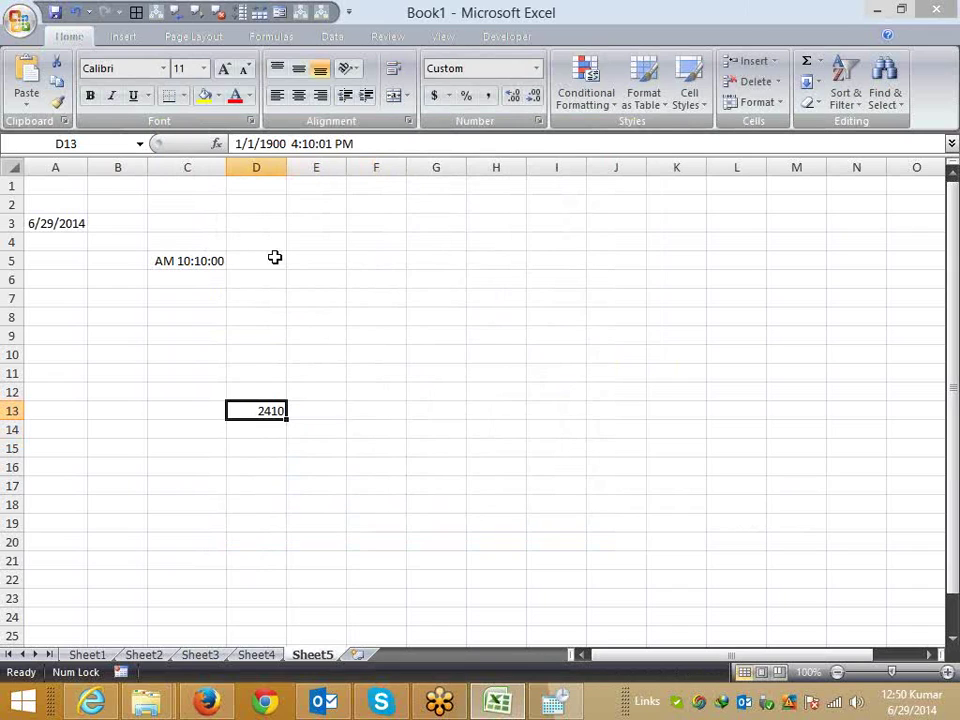
Undo the deletion, then enter =TEXT(D13,"[m]") in E13 to return 2410
{"action": "key", "text": "ctrl+z"}
{"action": "key", "text": "ctrl+z"}
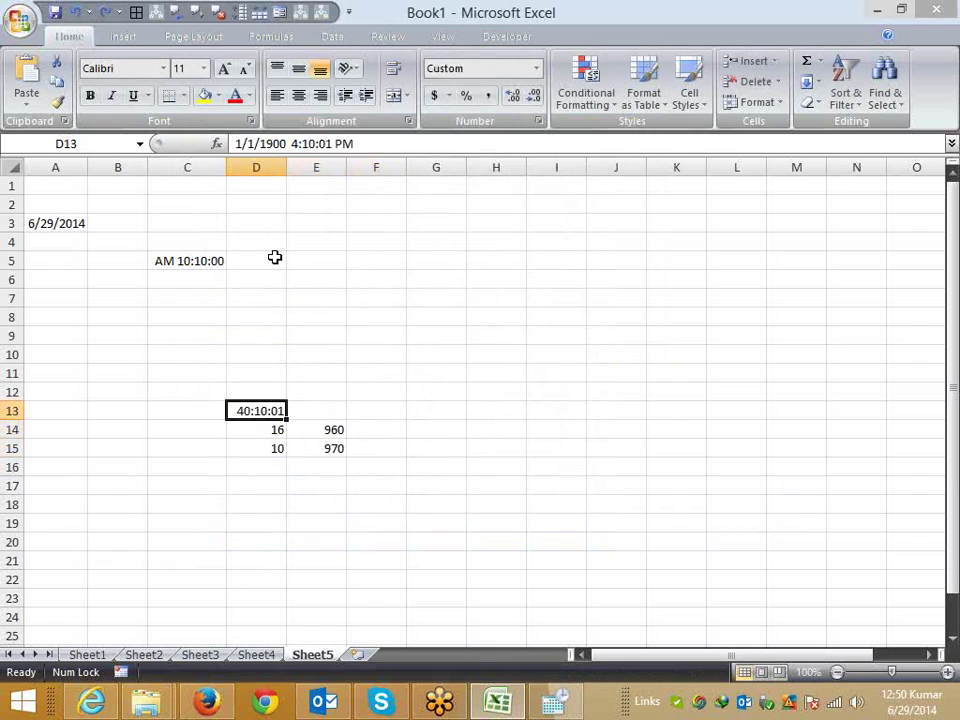
{"action": "key", "text": "Right"}
{"action": "type", "text": "=te"}
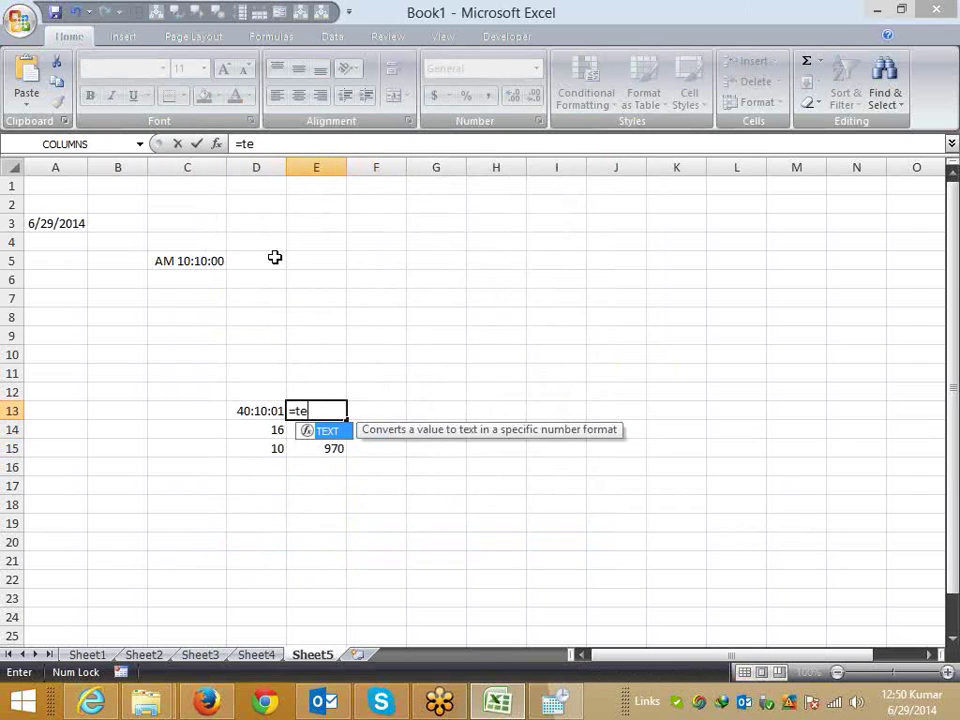
{"action": "key", "text": "Tab"}
{"action": "key", "text": "Left"}
{"action": "type", "text": ","}
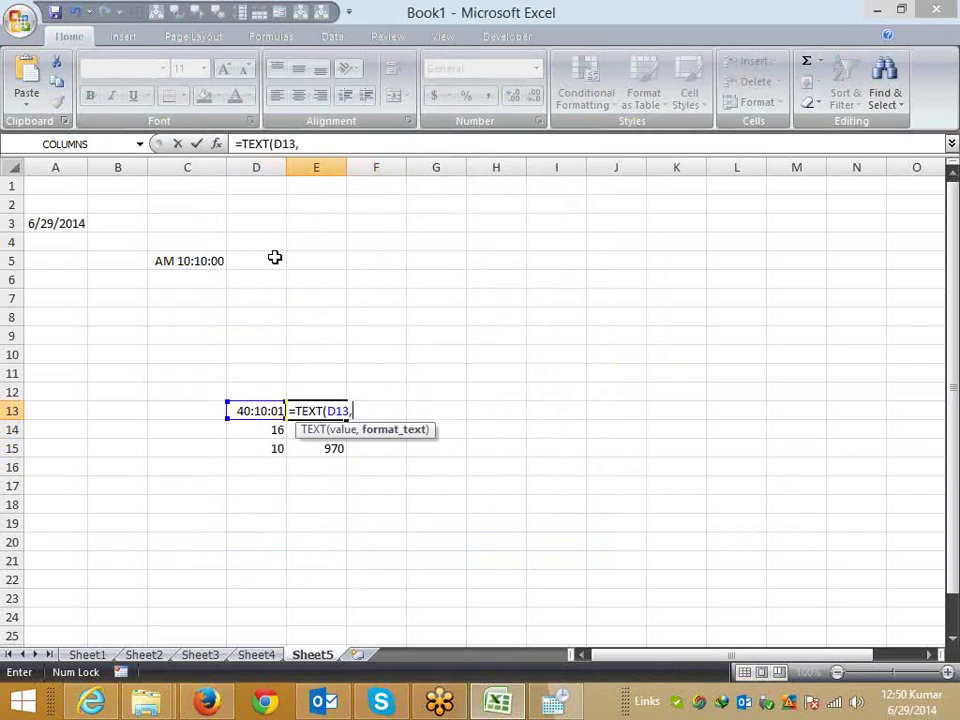
{"action": "type", "text": "\"["}
{"action": "type", "text": "m]\""}
{"action": "key", "text": "Return"}
{"action": "key", "text": "Up"}
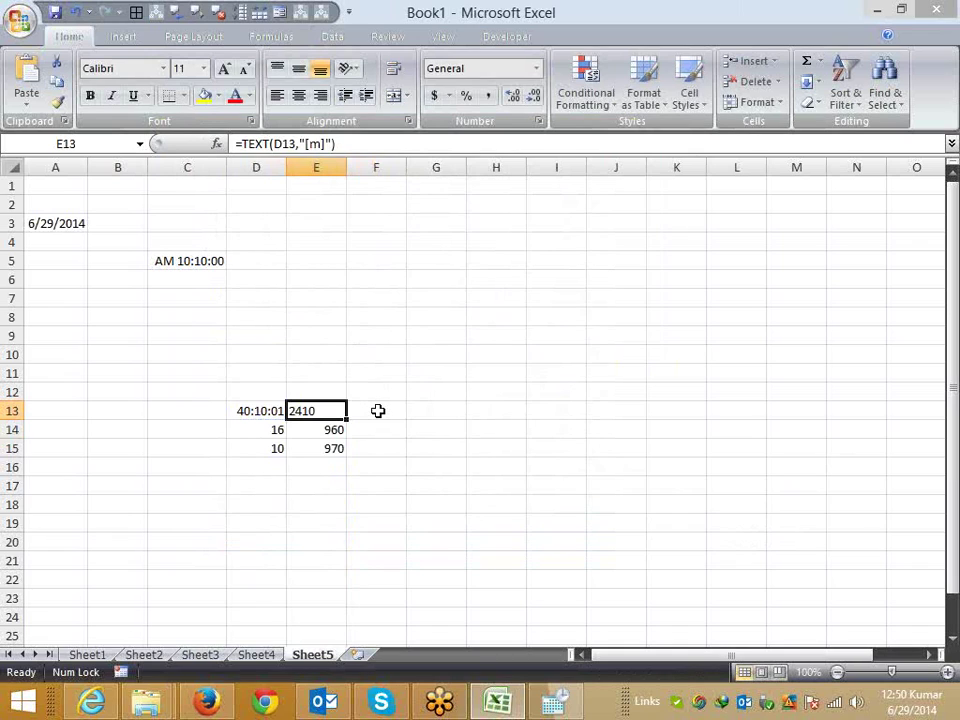
Enter the formula =E13+20 in G14 so it returns 2430
{"action": "left_click", "coordinate": [411, 424]}
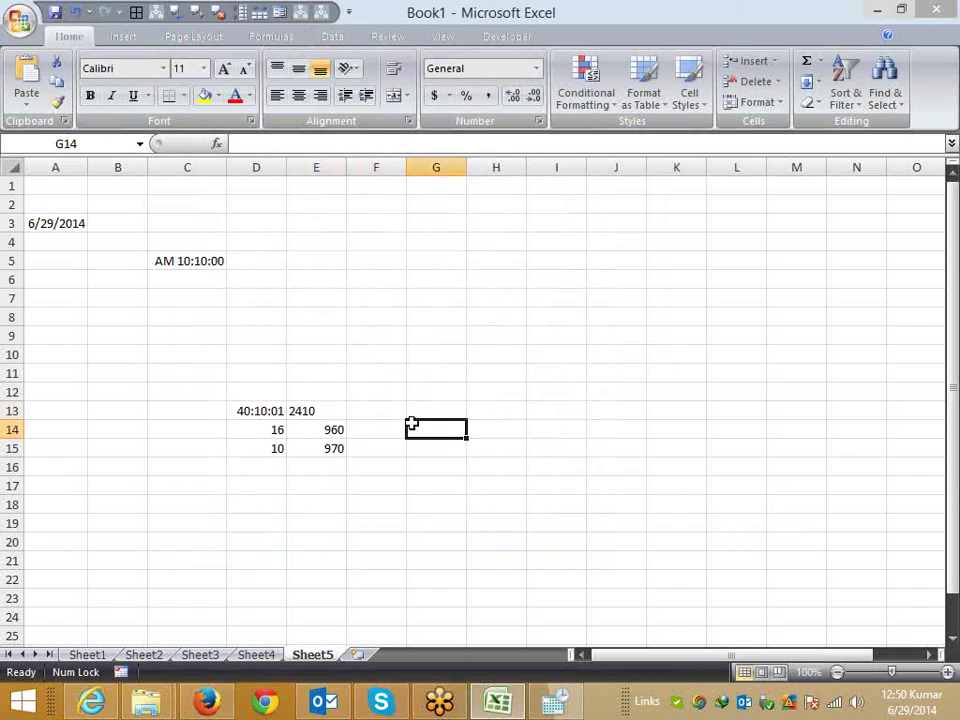
{"action": "type", "text": "="}
{"action": "key", "text": "Up"}
{"action": "key", "text": "Up"}
{"action": "key", "text": "Left"}
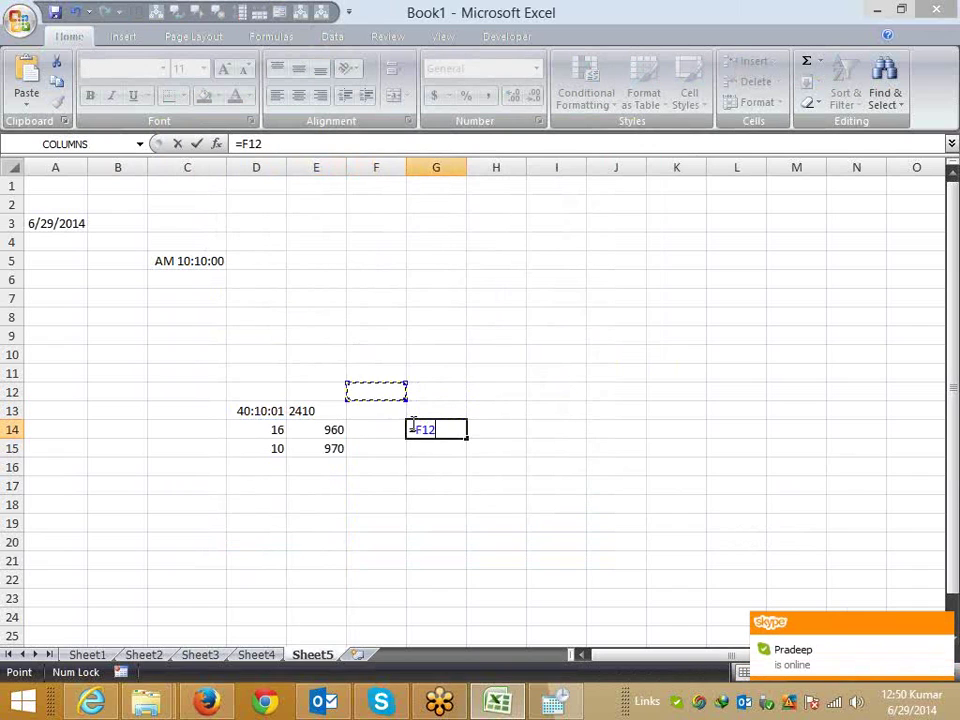
{"action": "key", "text": "Left"}
{"action": "key", "text": "Down"}
{"action": "type", "text": "+20"}
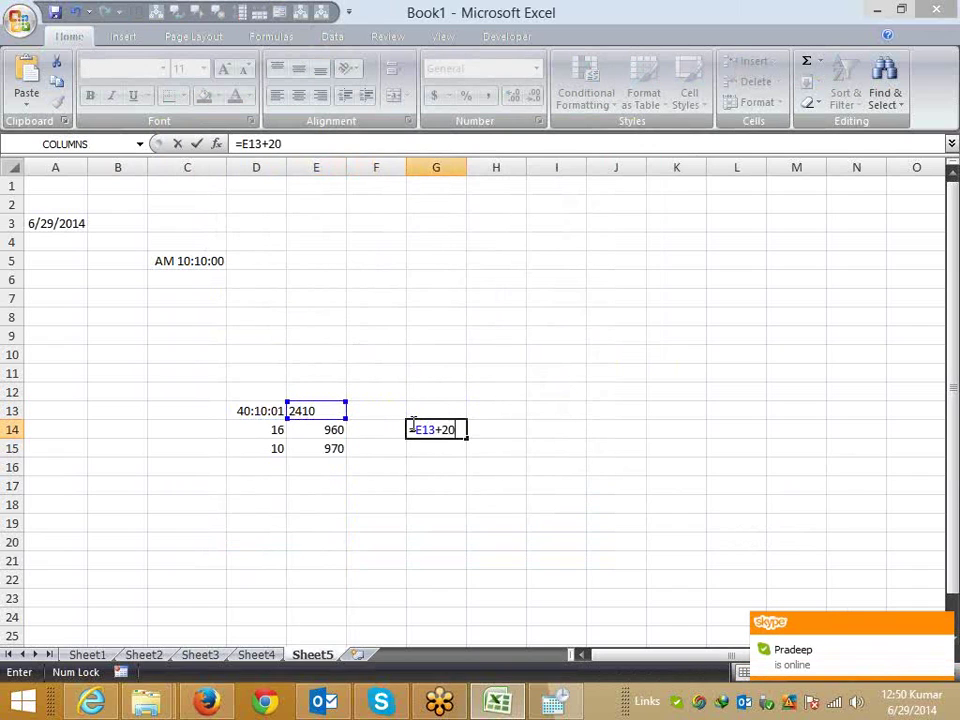
{"action": "key", "text": "Return"}
{"action": "left_click", "coordinate": [411, 424]}
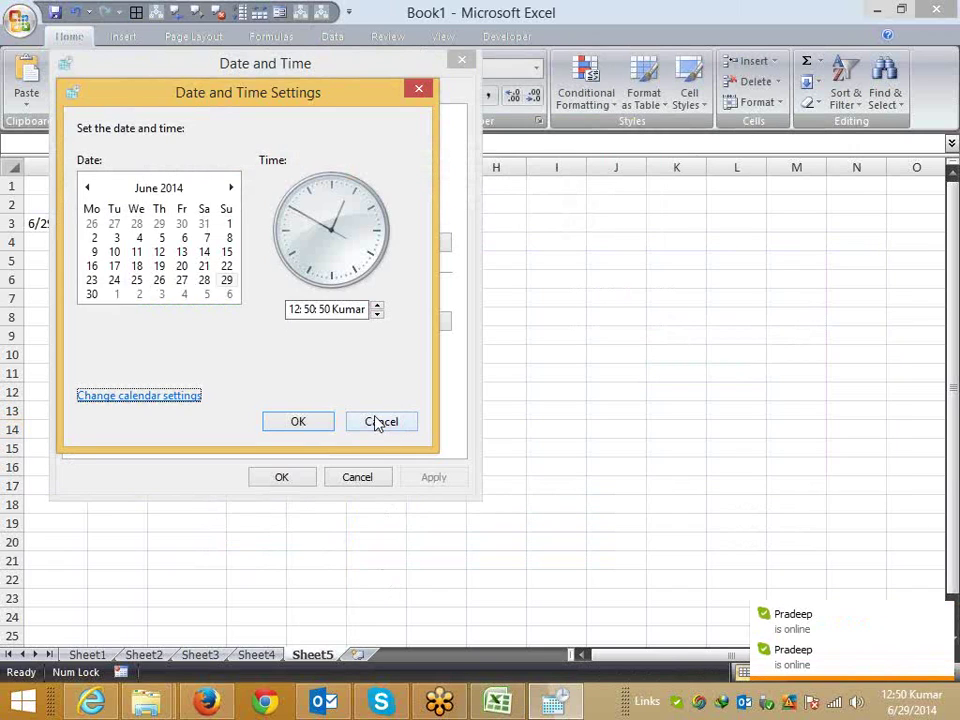
Cancel the Date and Time Settings and Date and Time dialogs and return to the Firefox help page
{"action": "left_click", "coordinate": [378, 424]}
{"action": "left_click", "coordinate": [368, 477]}
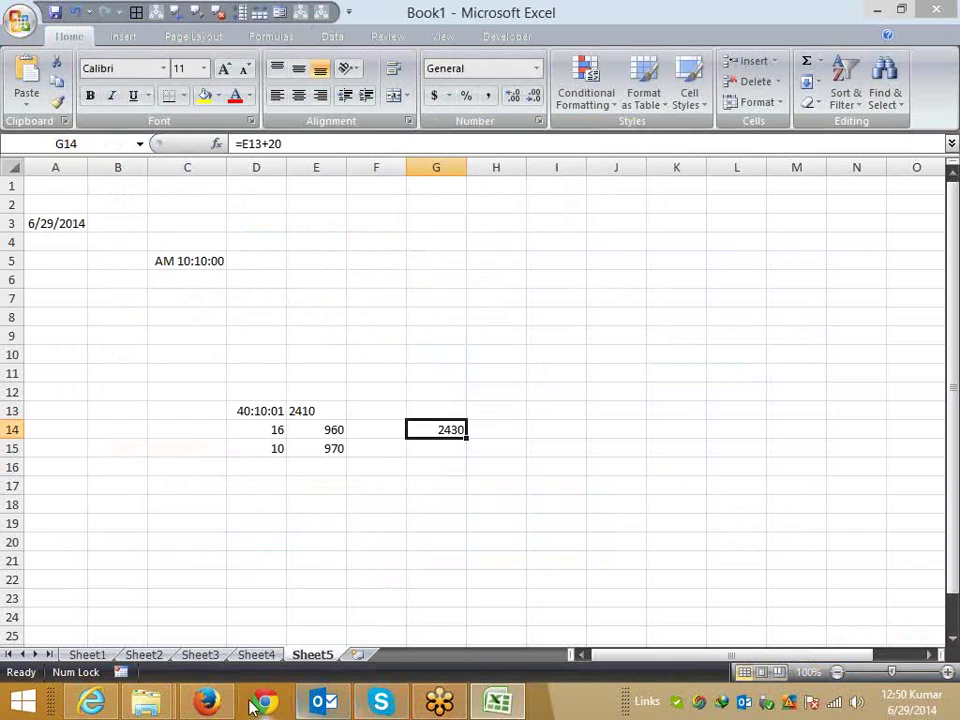
{"action": "left_click", "coordinate": [210, 702]}
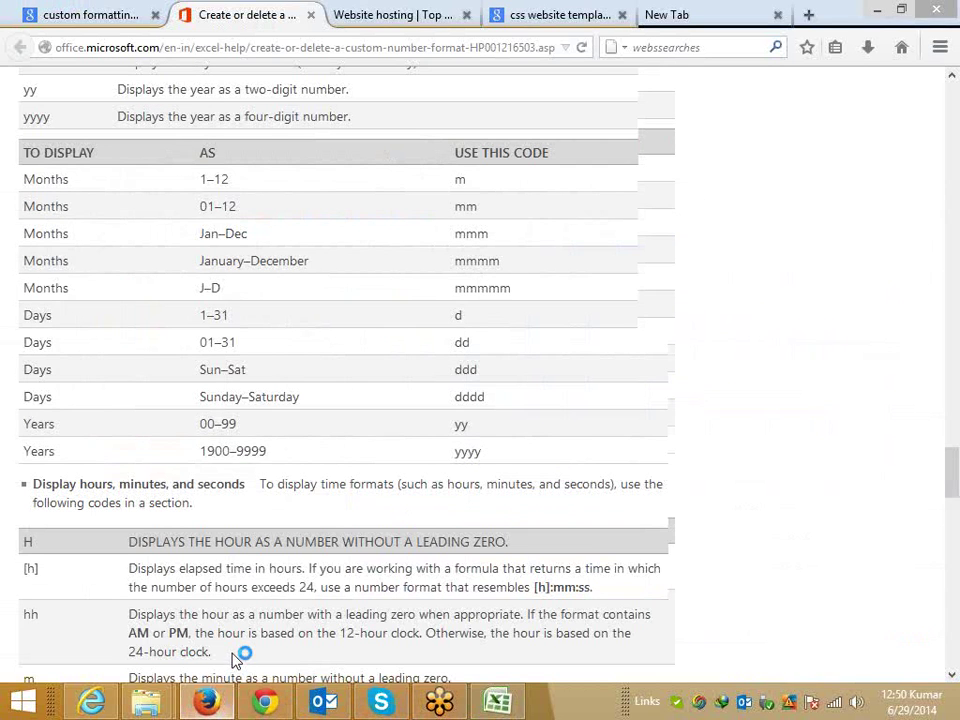
Scroll down to the time codes and highlight the AM/PM code description
{"action": "scroll", "coordinate": [232, 648], "scroll_direction": "down", "scroll_amount": 5}
{"action": "scroll", "coordinate": [230, 643], "scroll_direction": "down", "scroll_amount": 4}
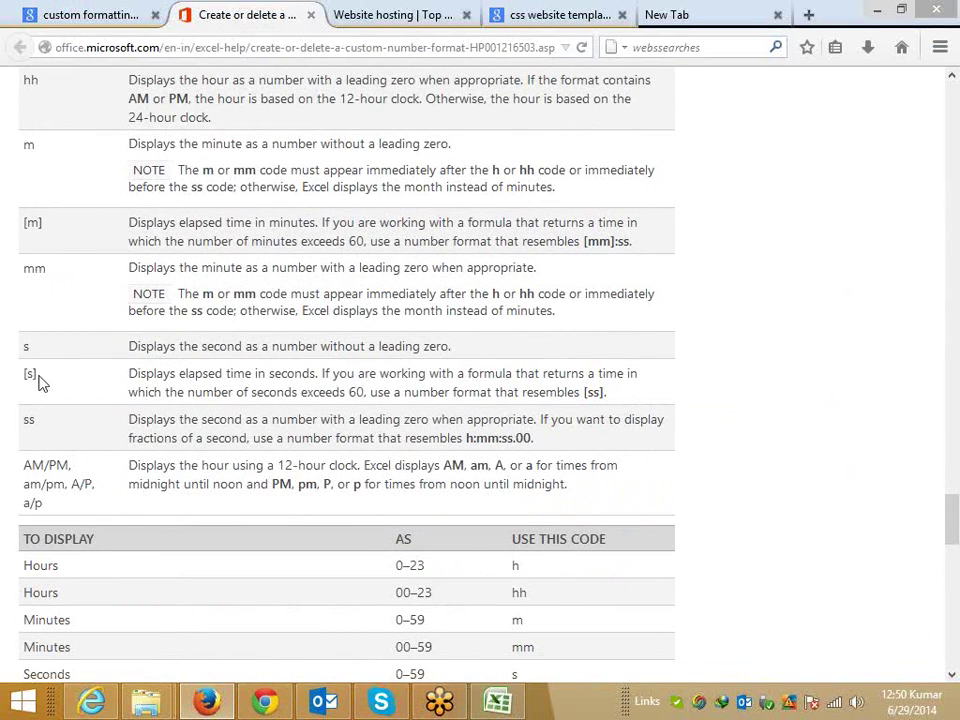
{"action": "left_click_drag", "start_coordinate": [39, 381], "coordinate": [12, 378]}
{"action": "left_click", "coordinate": [80, 405]}
{"action": "mouse_move", "coordinate": [72, 466]}
{"action": "left_mouse_down"}
{"action": "mouse_move", "coordinate": [23, 467]}
{"action": "mouse_move", "coordinate": [88, 484]}
{"action": "left_mouse_up"}
Scroll to the time examples table and the 'Create a custom number format' steps
{"action": "scroll", "coordinate": [107, 512], "scroll_direction": "down", "scroll_amount": 6}
{"action": "scroll", "coordinate": [107, 512], "scroll_direction": "down", "scroll_amount": 2}
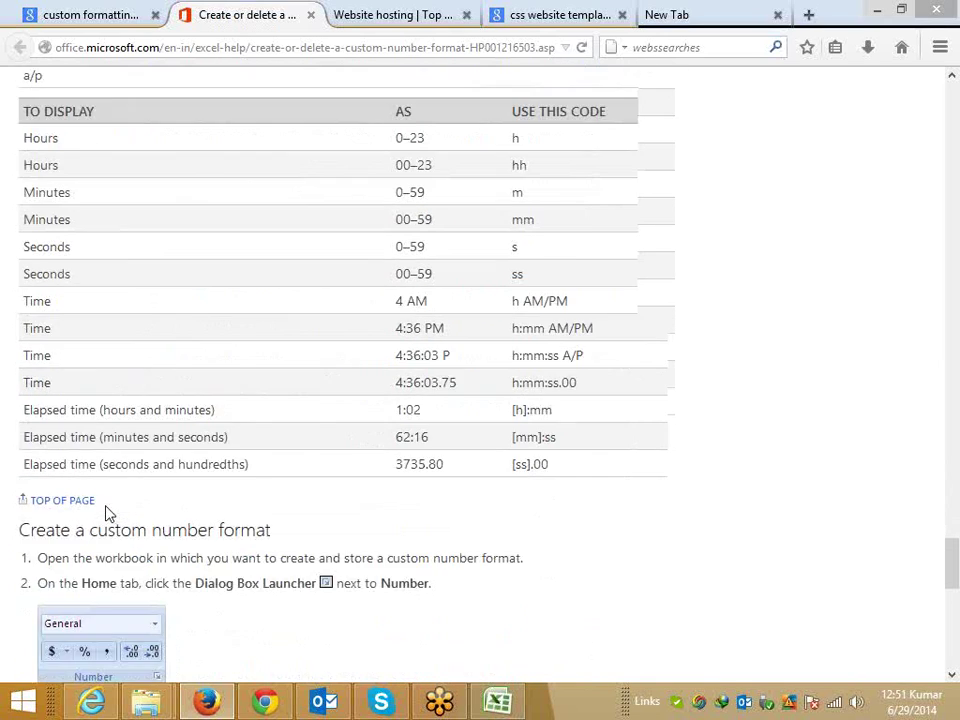
{"action": "scroll", "coordinate": [108, 513], "scroll_direction": "down", "scroll_amount": 2}
{"action": "scroll", "coordinate": [109, 513], "scroll_direction": "down", "scroll_amount": 2}
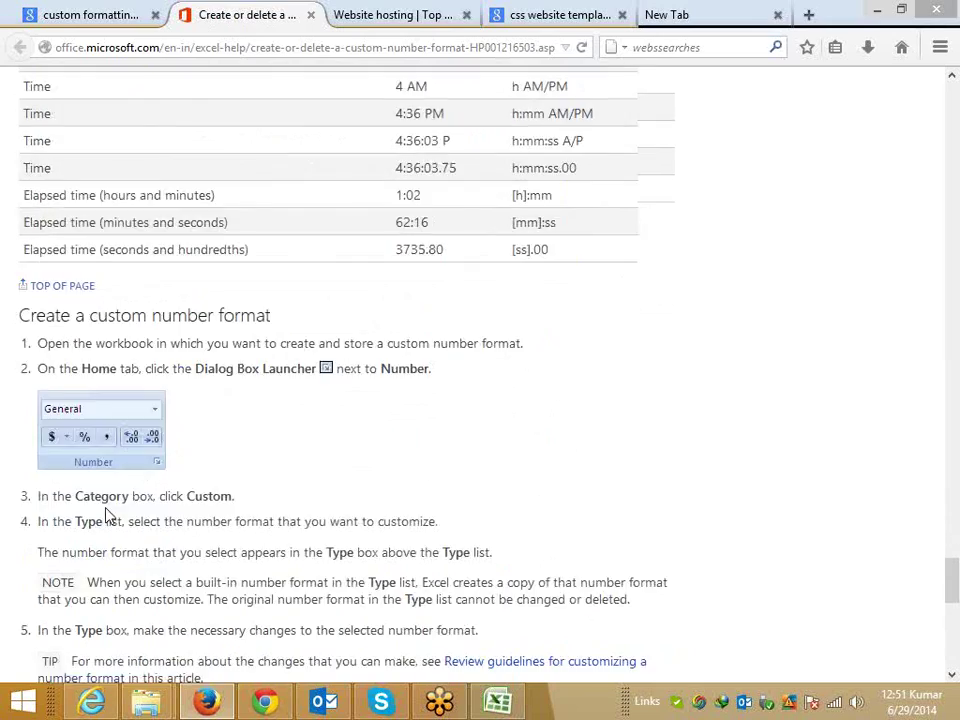
{"action": "scroll", "coordinate": [108, 512], "scroll_direction": "down", "scroll_amount": 2}
{"action": "scroll", "coordinate": [108, 510], "scroll_direction": "down", "scroll_amount": 4}
{"action": "scroll", "coordinate": [107, 508], "scroll_direction": "down", "scroll_amount": 4}
{"action": "scroll", "coordinate": [107, 508], "scroll_direction": "down", "scroll_amount": 3}
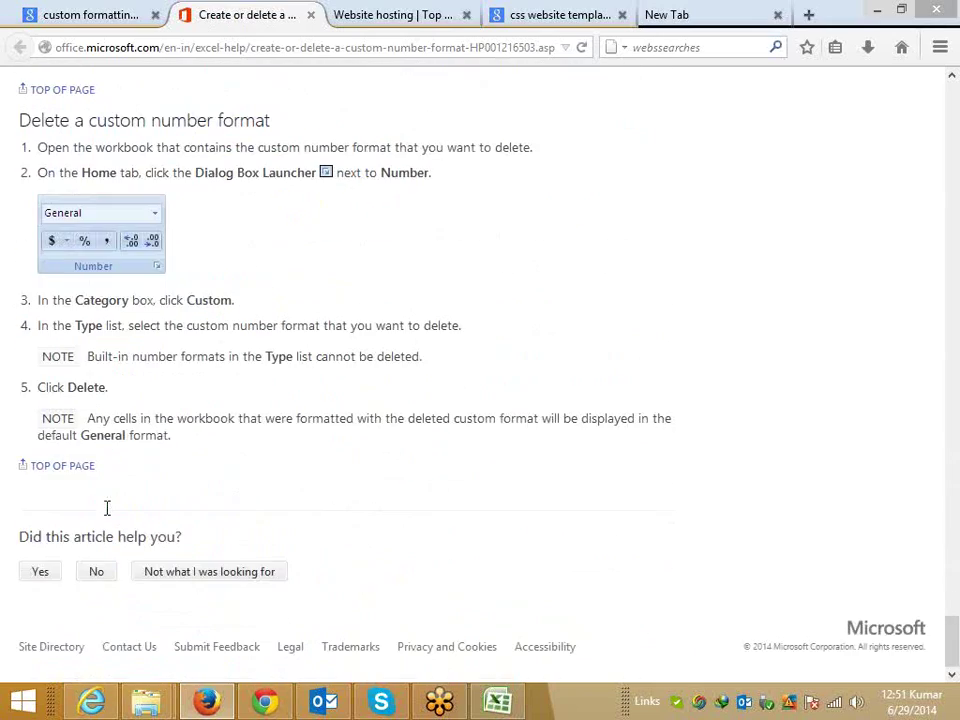
{"action": "scroll", "coordinate": [105, 508], "scroll_direction": "up", "scroll_amount": 5}
Open the Chandoo result from Google in a new tab, close the Office help tab, and switch to Chandoo
{"action": "scroll", "coordinate": [101, 514], "scroll_direction": "up", "scroll_amount": 4}
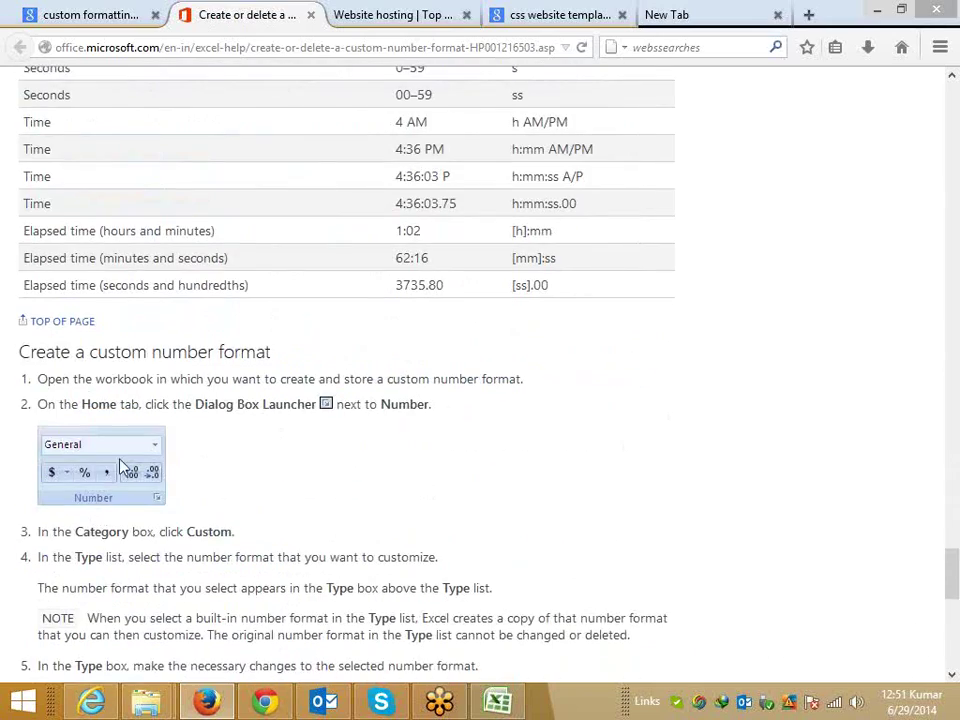
{"action": "left_click", "coordinate": [100, 30]}
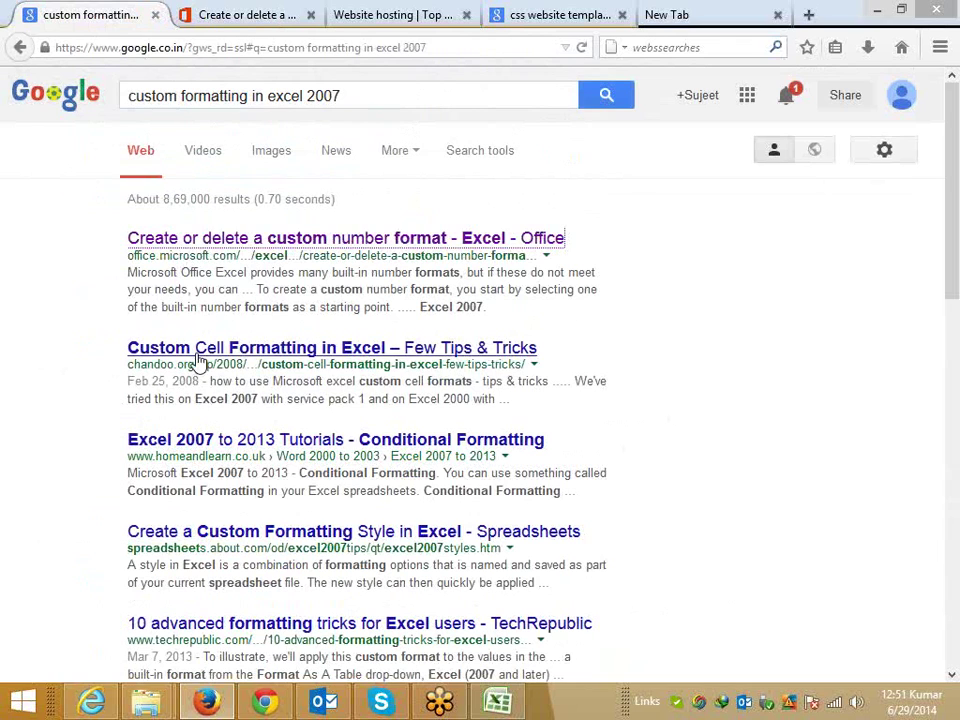
{"action": "right_click", "coordinate": [225, 360]}
{"action": "left_click", "coordinate": [238, 370]}
{"action": "left_click", "coordinate": [398, 18]}
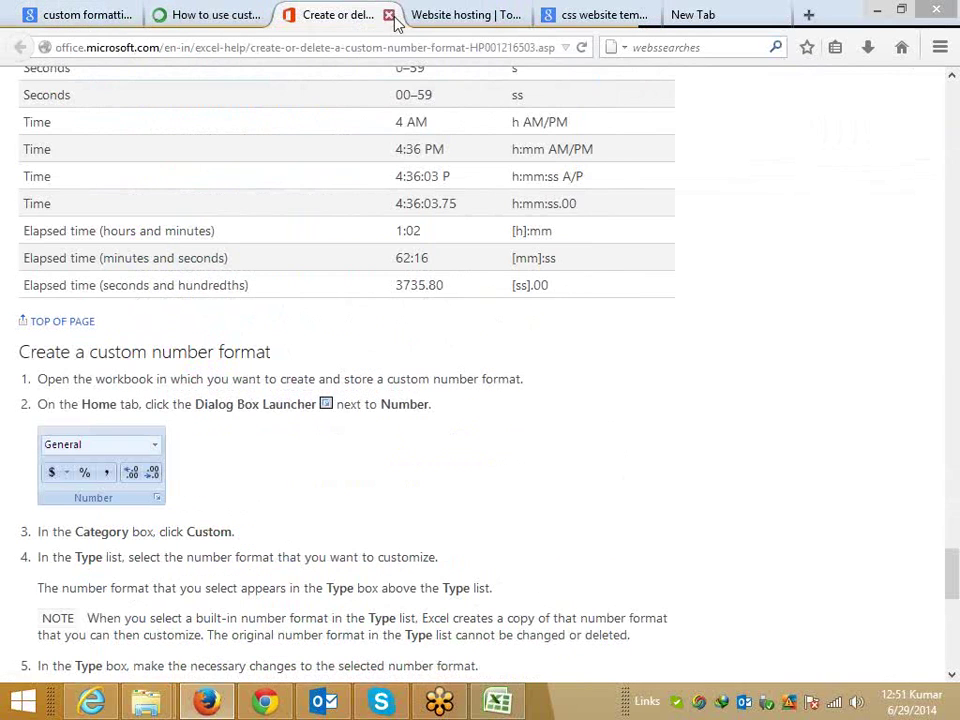
{"action": "left_click", "coordinate": [396, 16]}
{"action": "left_click", "coordinate": [240, 20]}
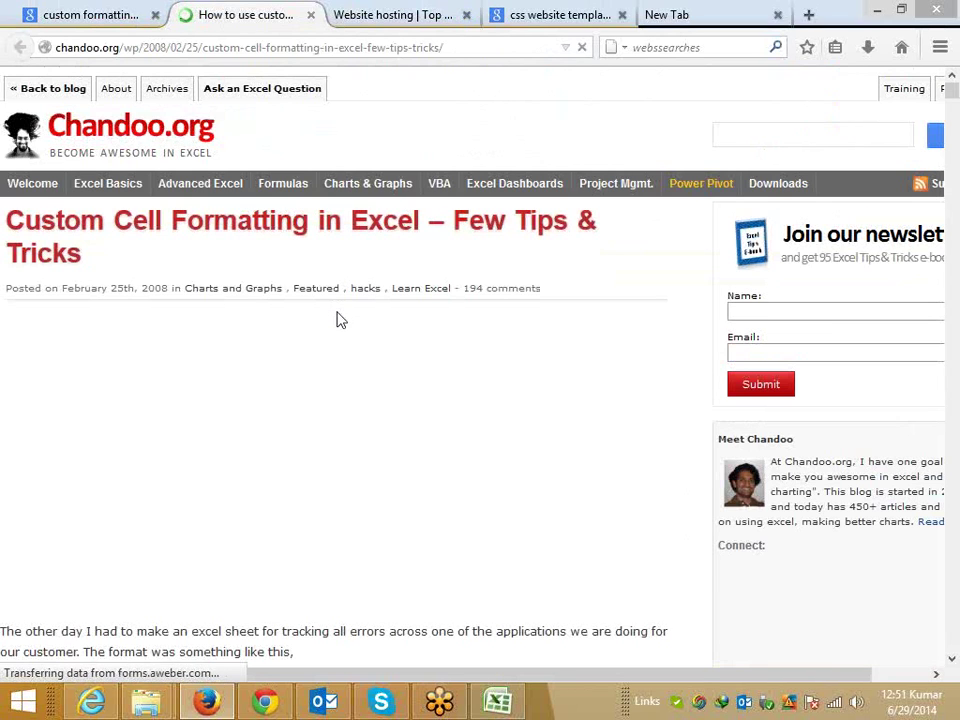
{"action": "scroll", "coordinate": [414, 384], "scroll_direction": "down", "scroll_amount": 5}
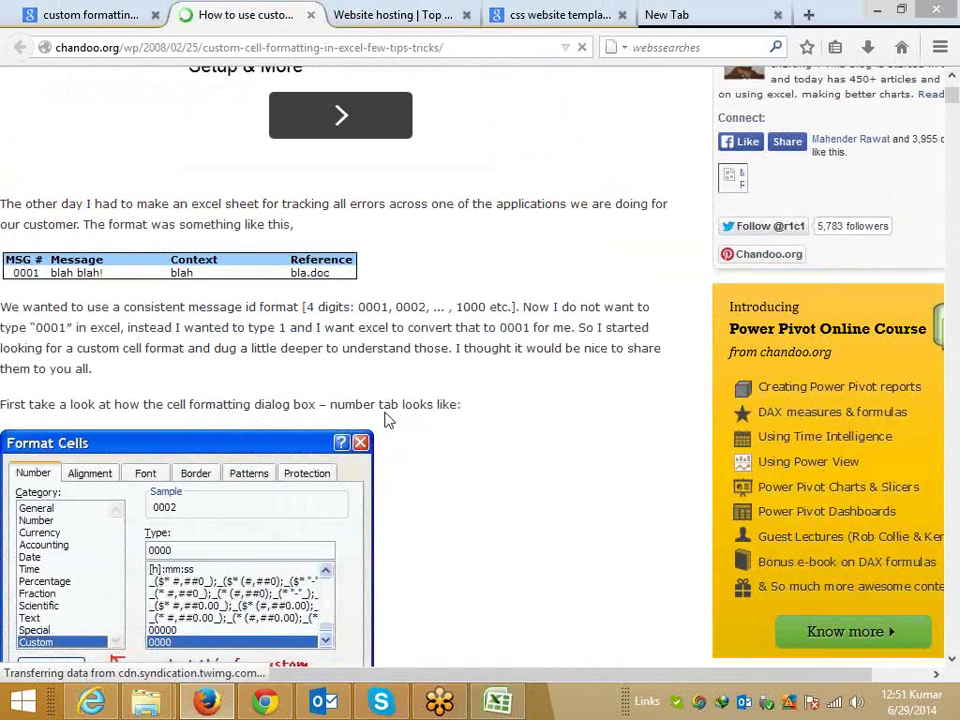
{"action": "scroll", "coordinate": [386, 420], "scroll_direction": "down", "scroll_amount": 3}
{"action": "scroll", "coordinate": [388, 420], "scroll_direction": "down", "scroll_amount": 3}
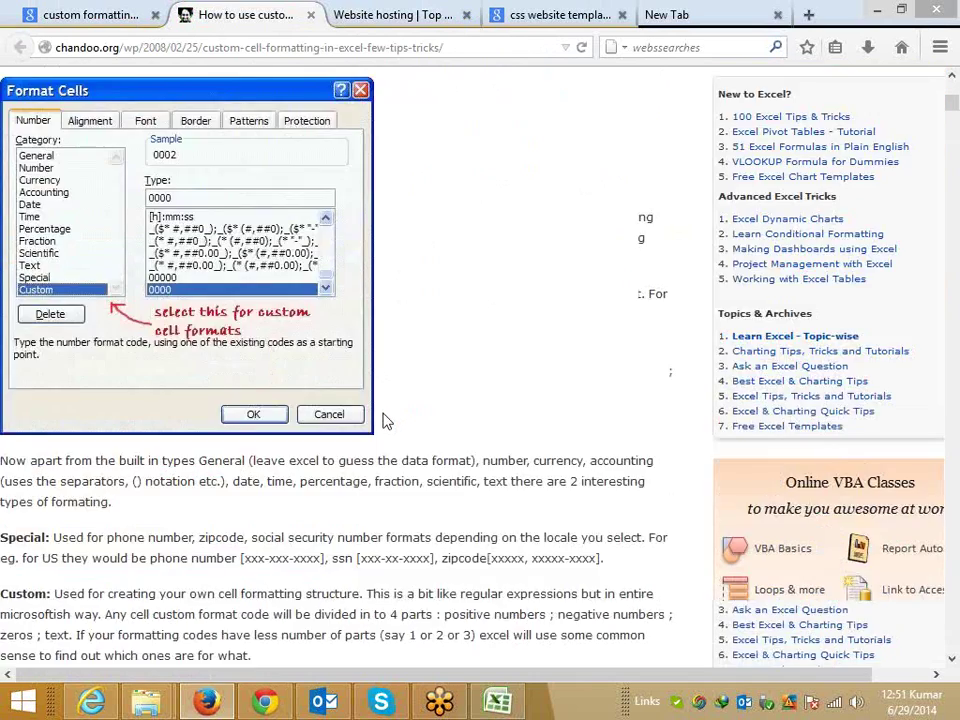
{"action": "scroll", "coordinate": [388, 420], "scroll_direction": "down", "scroll_amount": 10}
{"action": "scroll", "coordinate": [386, 421], "scroll_direction": "up", "scroll_amount": 3}
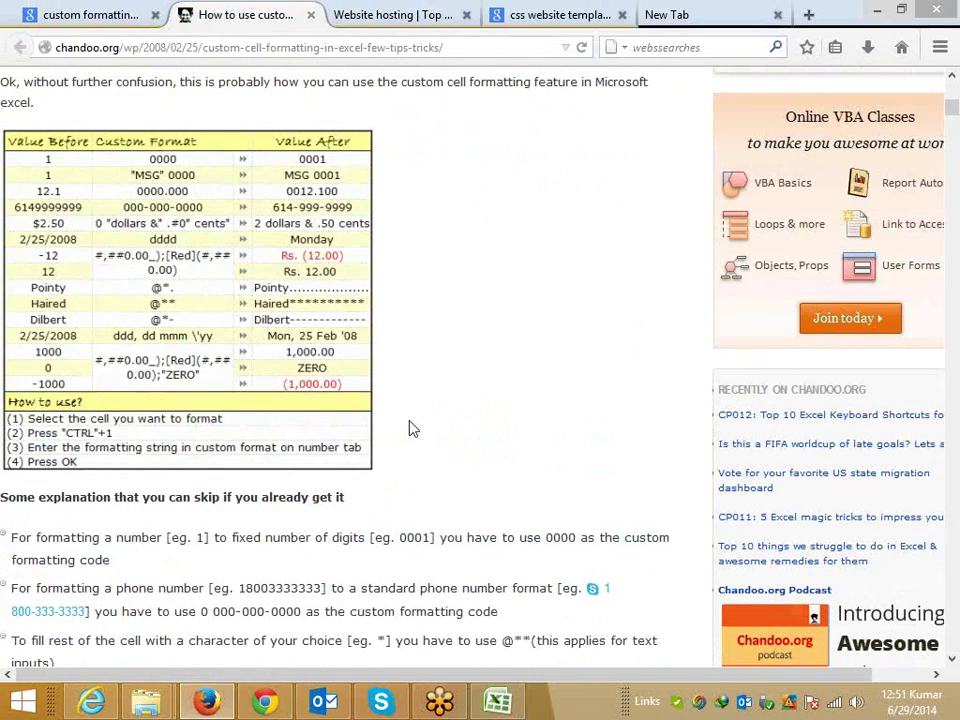
Open Format Cells for G5 on the Custom category and select the General code for replacement
{"action": "mouse_move", "coordinate": [188, 300]}
{"action": "key", "text": "alt+Tab"}
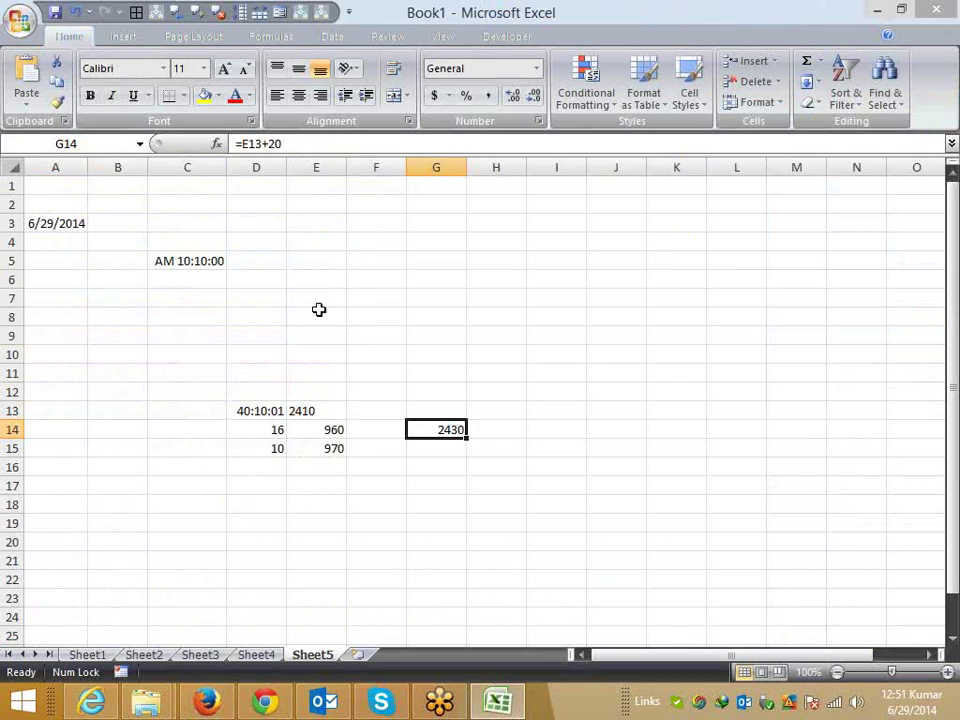
{"action": "left_click", "coordinate": [433, 256]}
{"action": "right_click", "coordinate": [433, 256]}
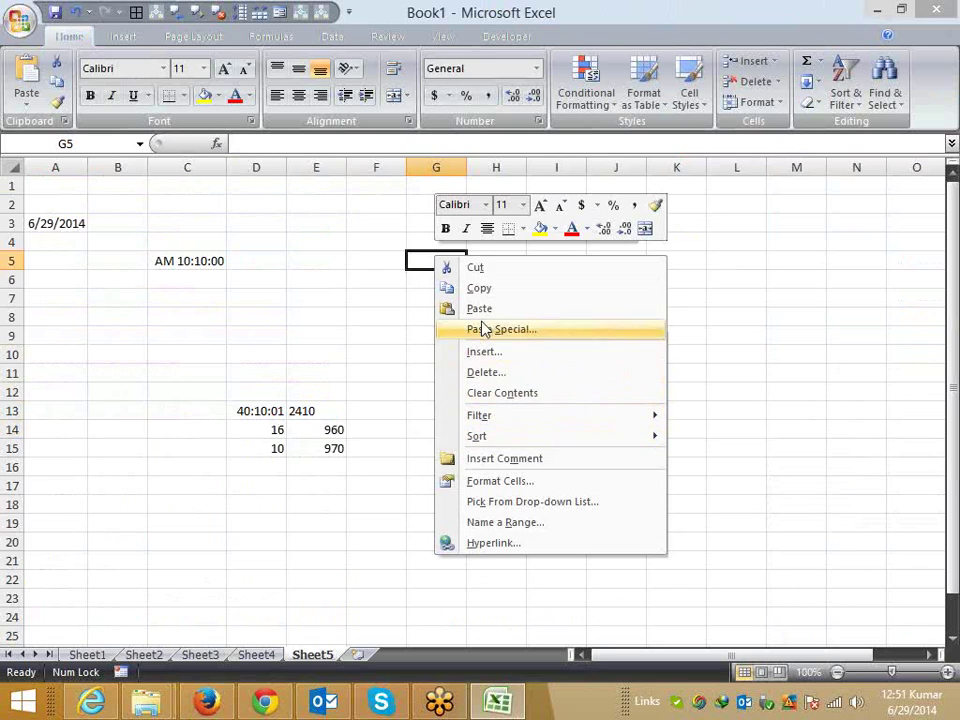
{"action": "left_click", "coordinate": [489, 481]}
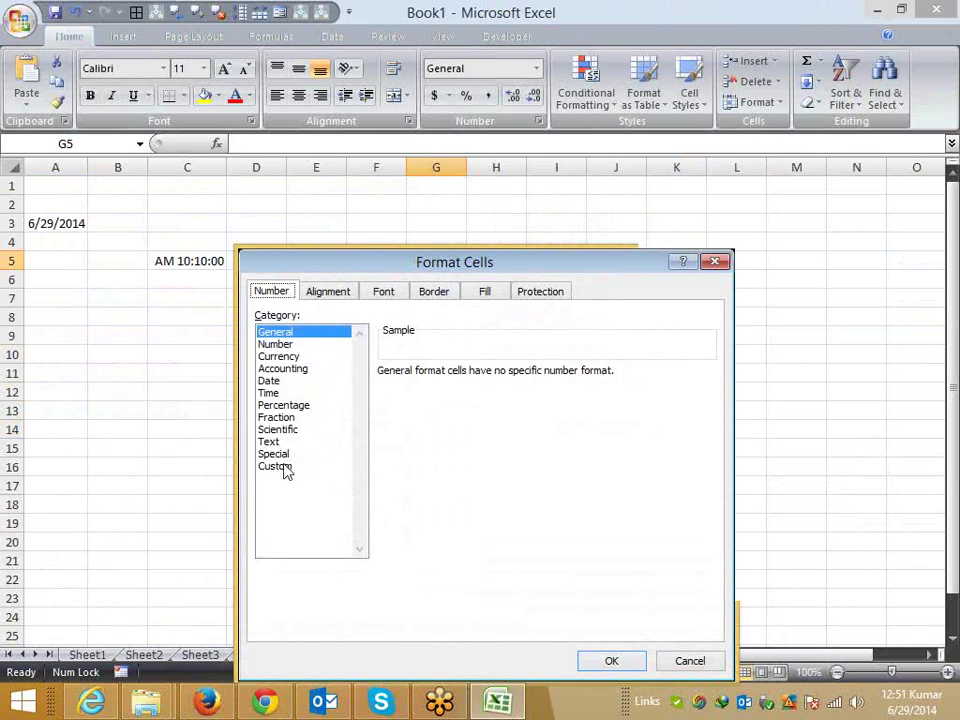
{"action": "left_click", "coordinate": [280, 466]}
{"action": "left_click_drag", "start_coordinate": [424, 388], "coordinate": [366, 392]}
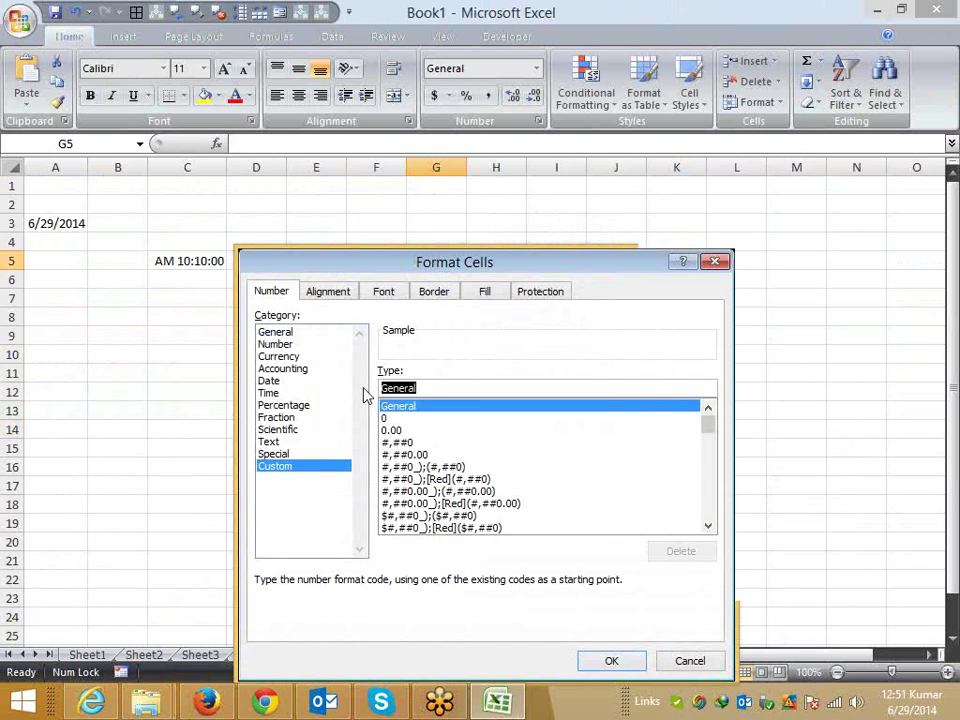
Type the positive section 0.0_) into the Type box, checking the Chandoo article for syntax
{"action": "type", "text": "0.0"}
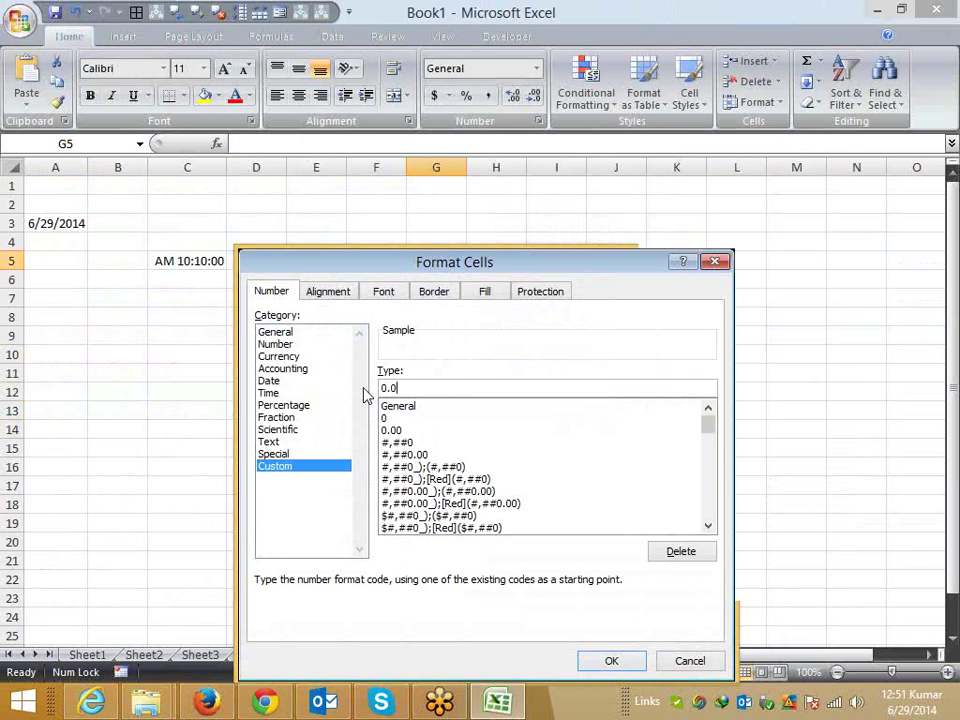
{"action": "type", "text": ","}
{"action": "key", "text": "alt+Tab"}
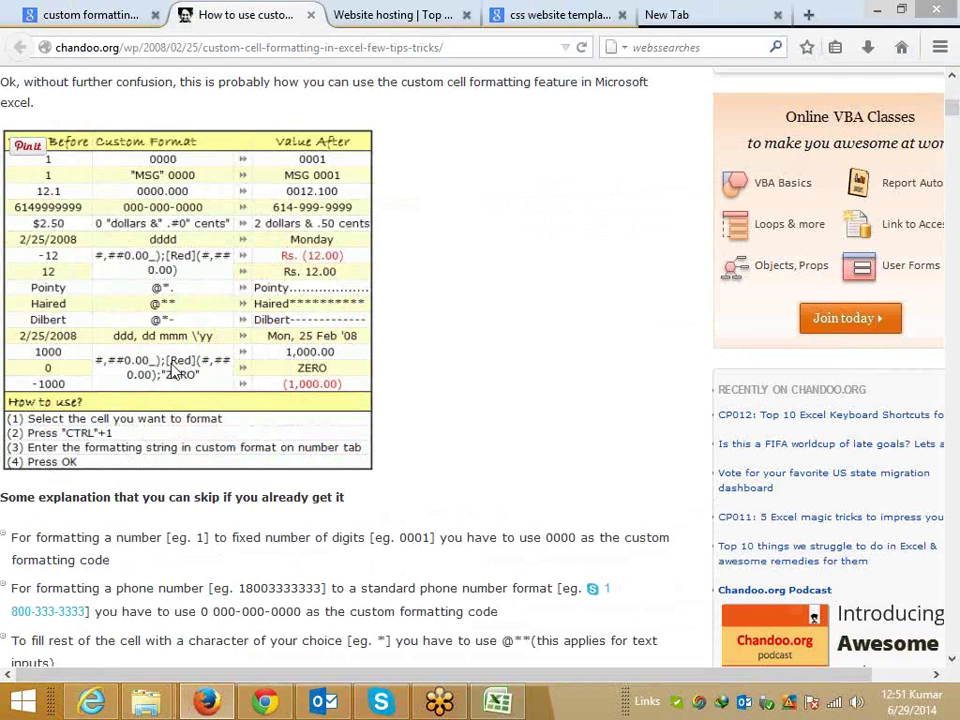
{"action": "key", "text": "alt+Tab"}
{"action": "key", "text": "BackSpace"}
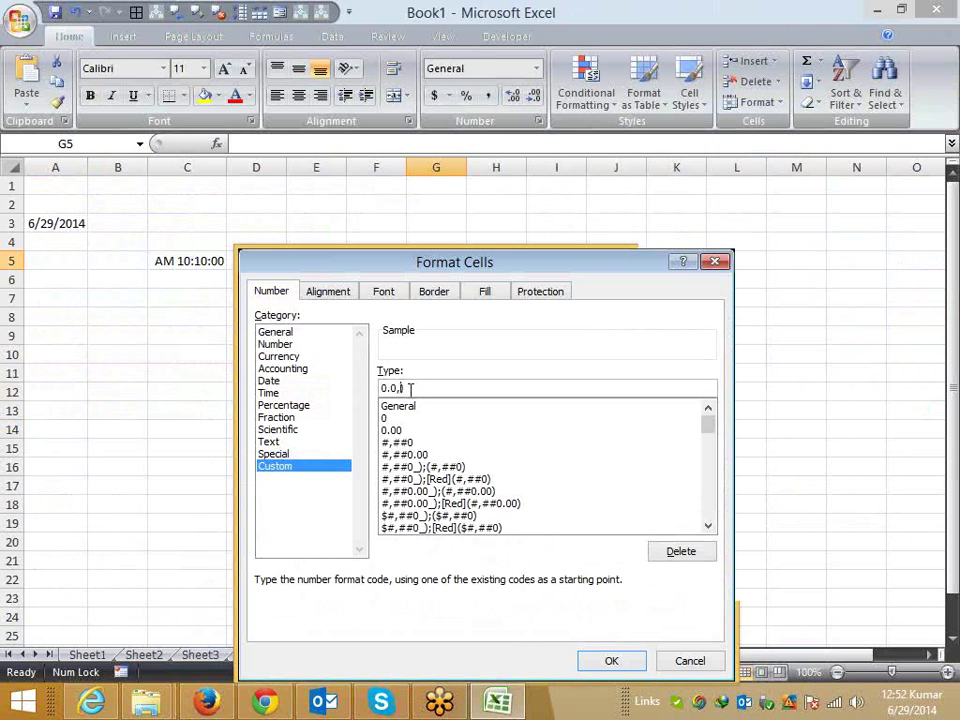
{"action": "type", "text": ")"}
{"action": "key", "text": "BackSpace"}
{"action": "type", "text": "_)"}
{"action": "key", "text": "alt+Tab"}
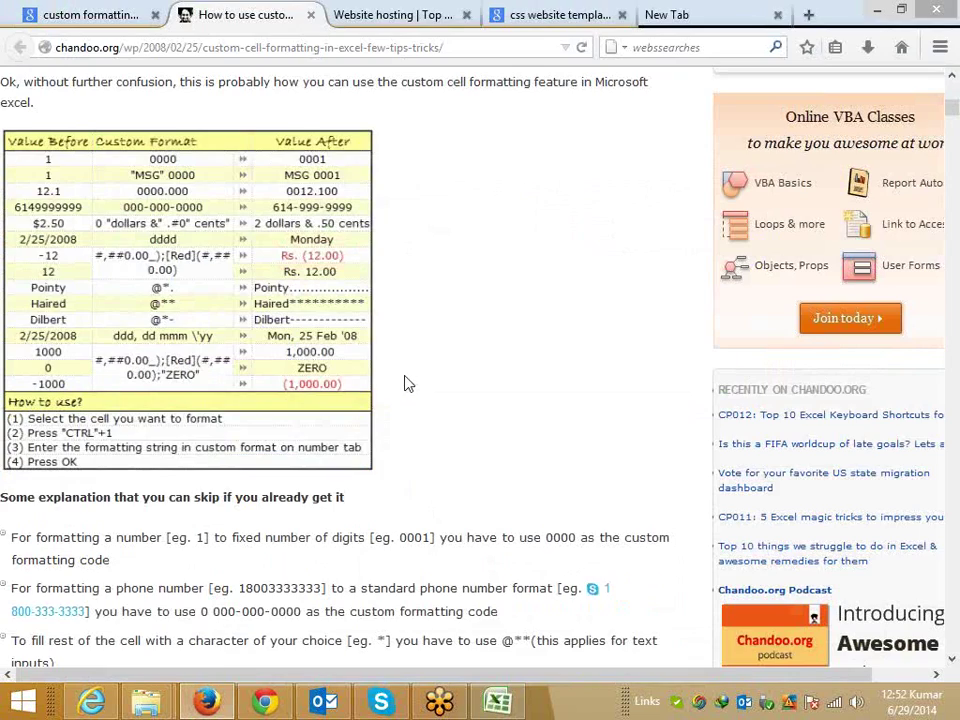
{"action": "key", "text": "alt+Tab"}
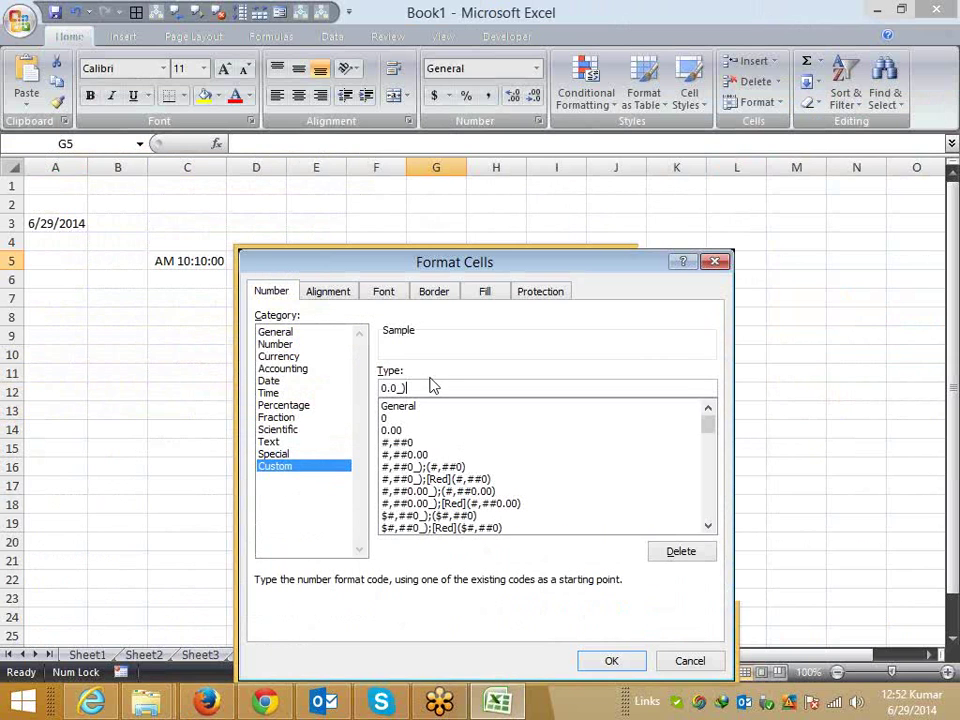
Complete the code as 0.0_);(0.0);"Zero" and apply it to G5
{"action": "type", "text": ";"}
{"action": "key", "text": "alt+Tab"}
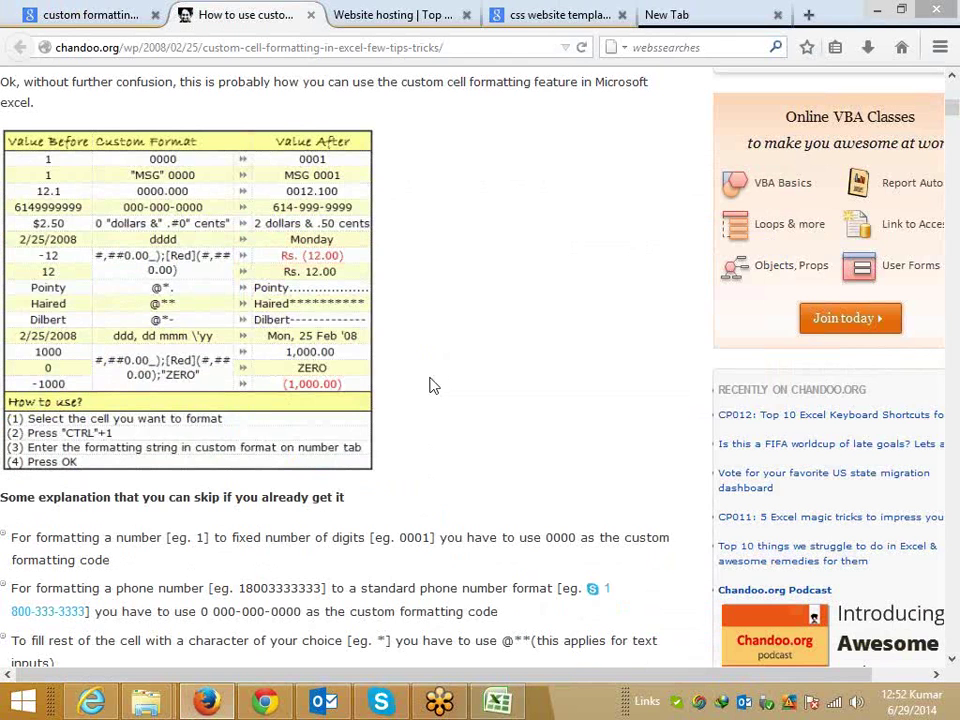
{"action": "key", "text": "alt+Tab"}
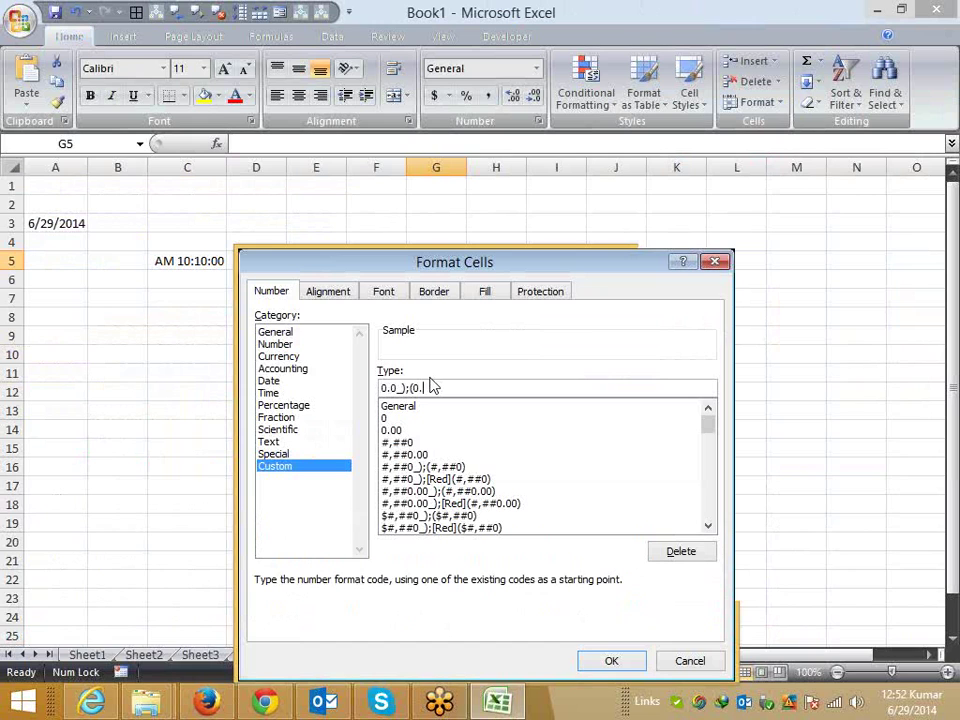
{"action": "type", "text": ".0_)"}
{"action": "key", "text": "alt+Tab"}
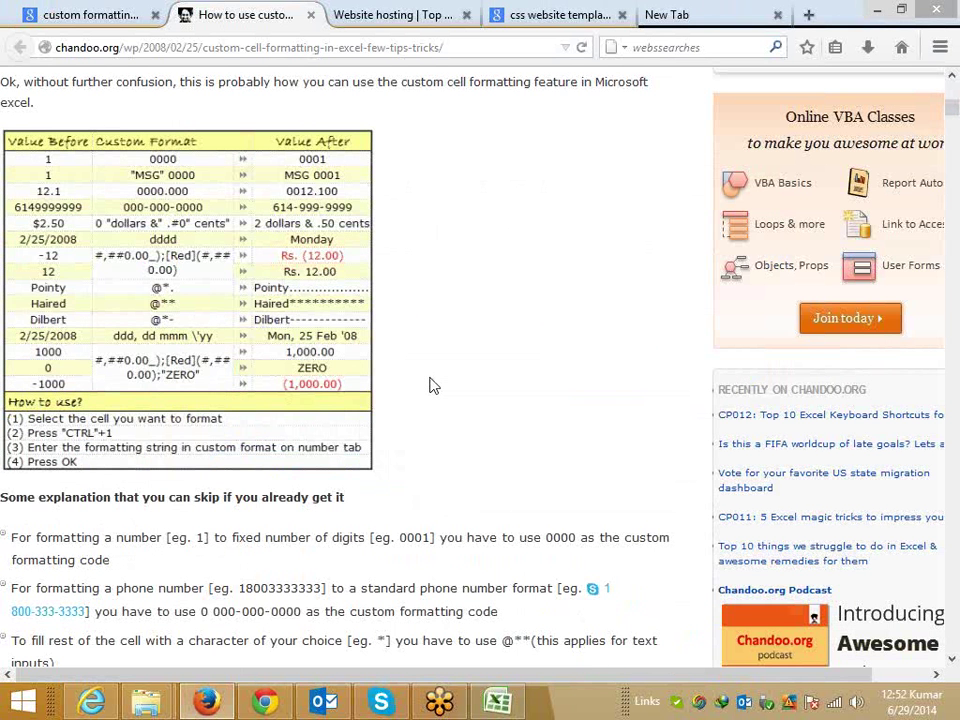
{"action": "key", "text": "alt+Tab"}
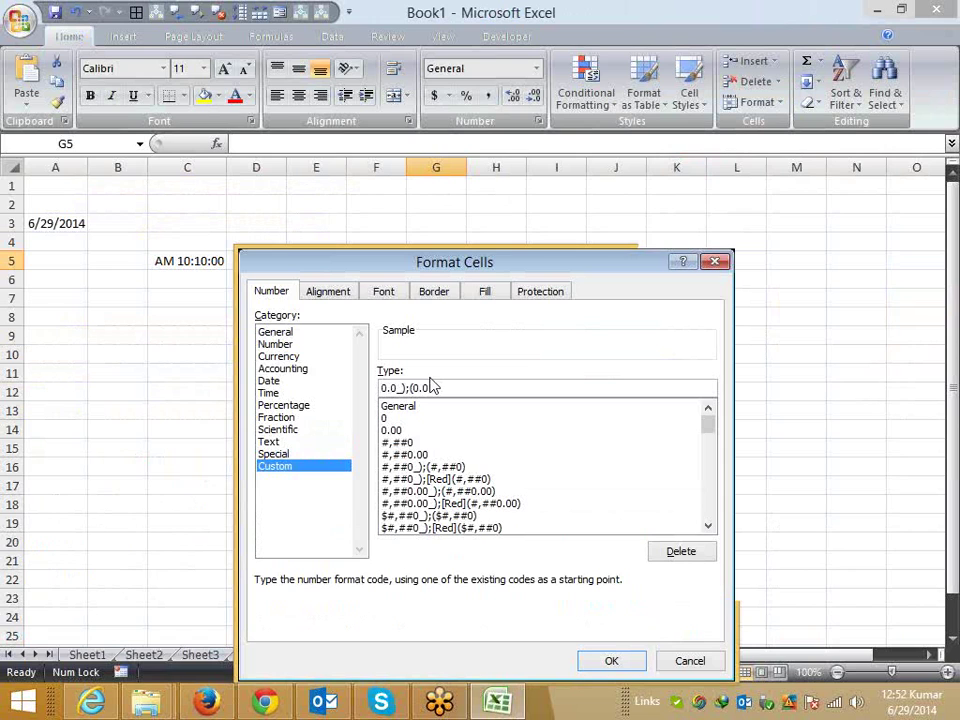
{"action": "key", "text": "alt+Tab"}
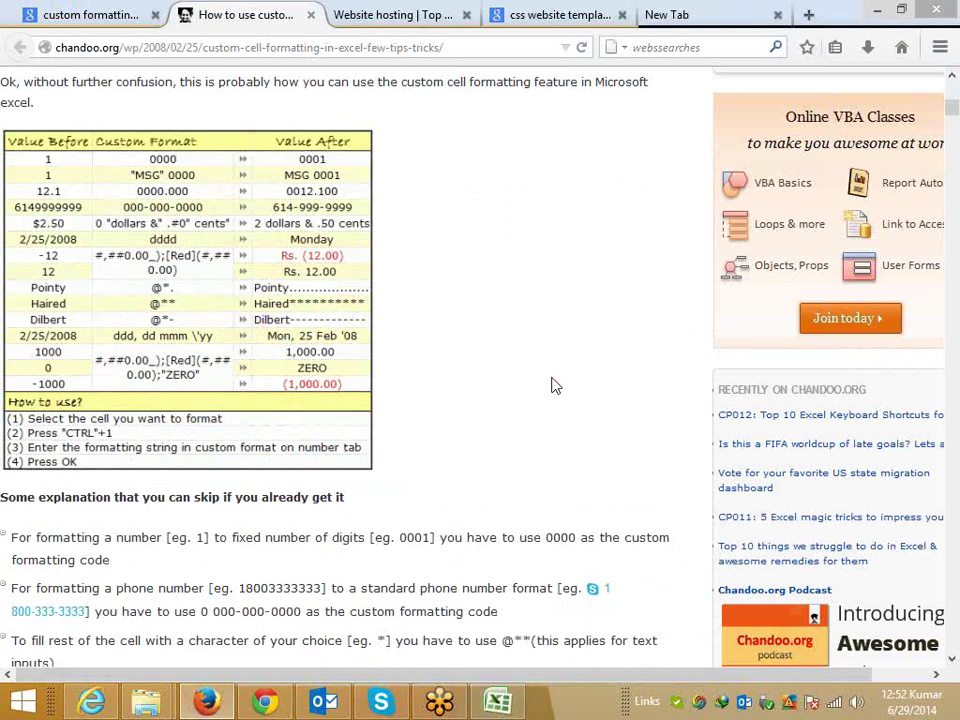
{"action": "key", "text": "alt+Tab"}
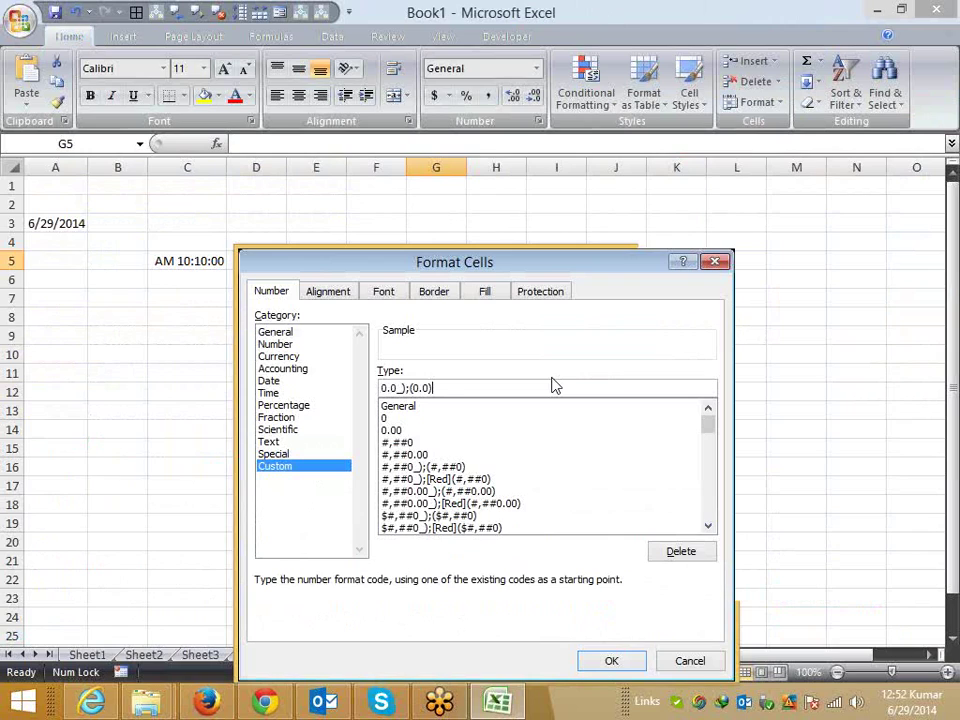
{"action": "type", "text": ";\""}
{"action": "type", "text": "Zero"}
{"action": "type", "text": "\""}
{"action": "left_click", "coordinate": [612, 661]}
Test G5's format by entering 0, then 1254, then -921
{"action": "type", "text": "0"}
{"action": "key", "text": "Return"}
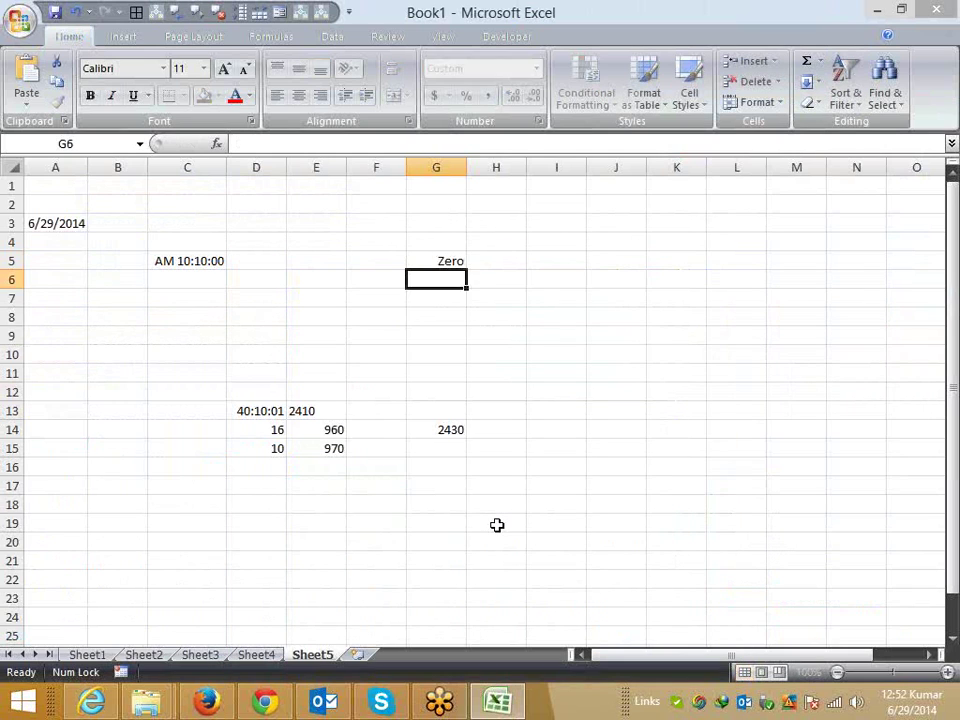
{"action": "key", "text": "Up"}
{"action": "type", "text": "1254"}
{"action": "key", "text": "Return"}
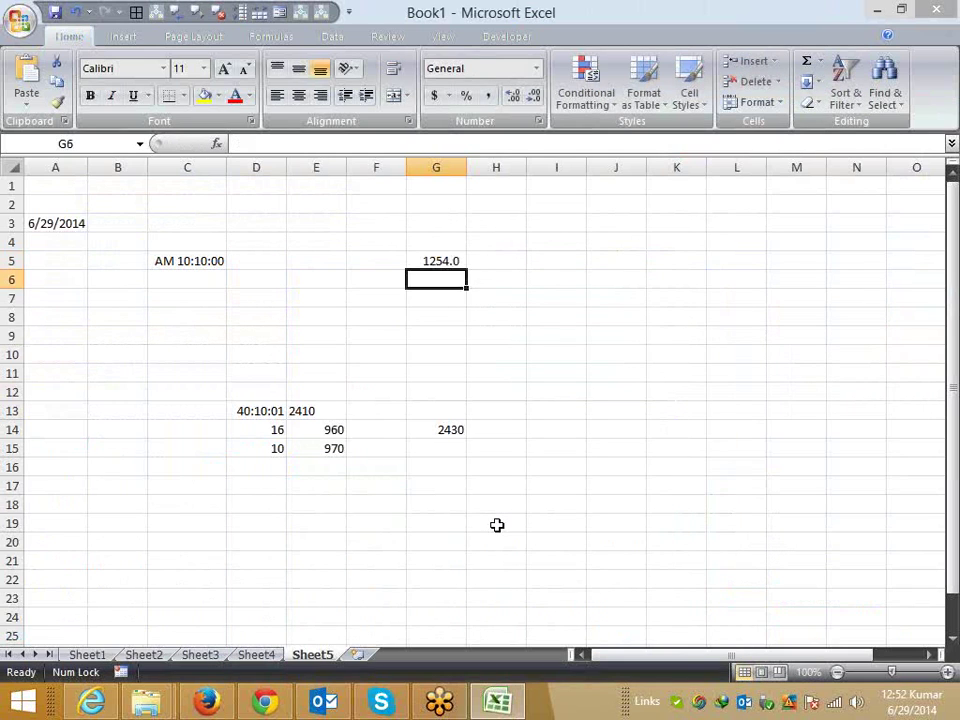
{"action": "key", "text": "Up"}
{"action": "type", "text": "-9"}
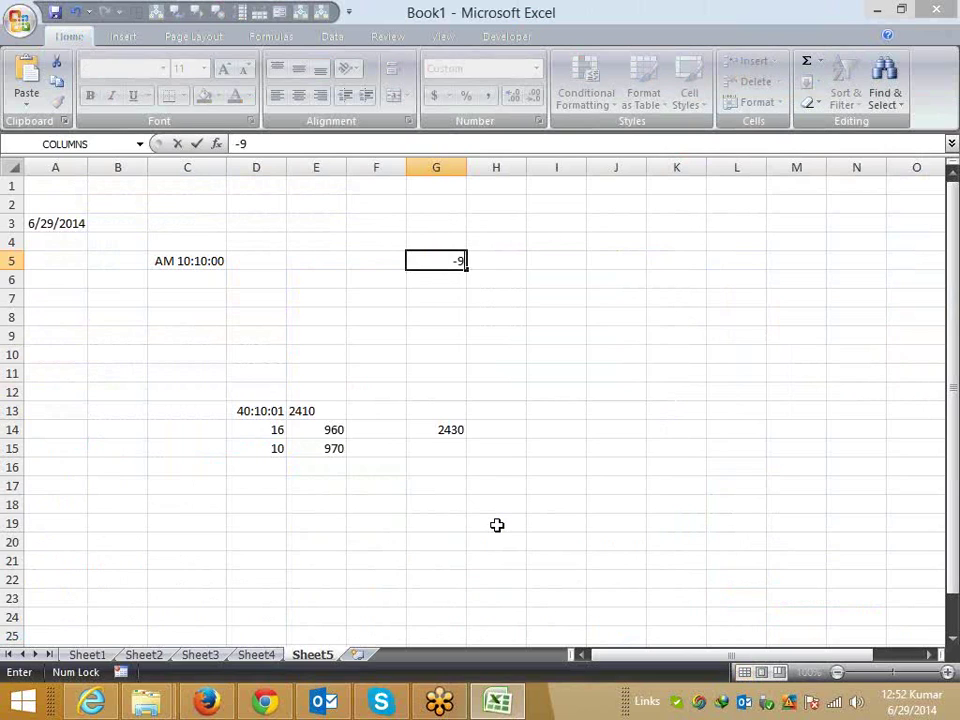
{"action": "type", "text": "21"}
{"action": "key", "text": "Return"}
{"action": "key", "text": "Up"}
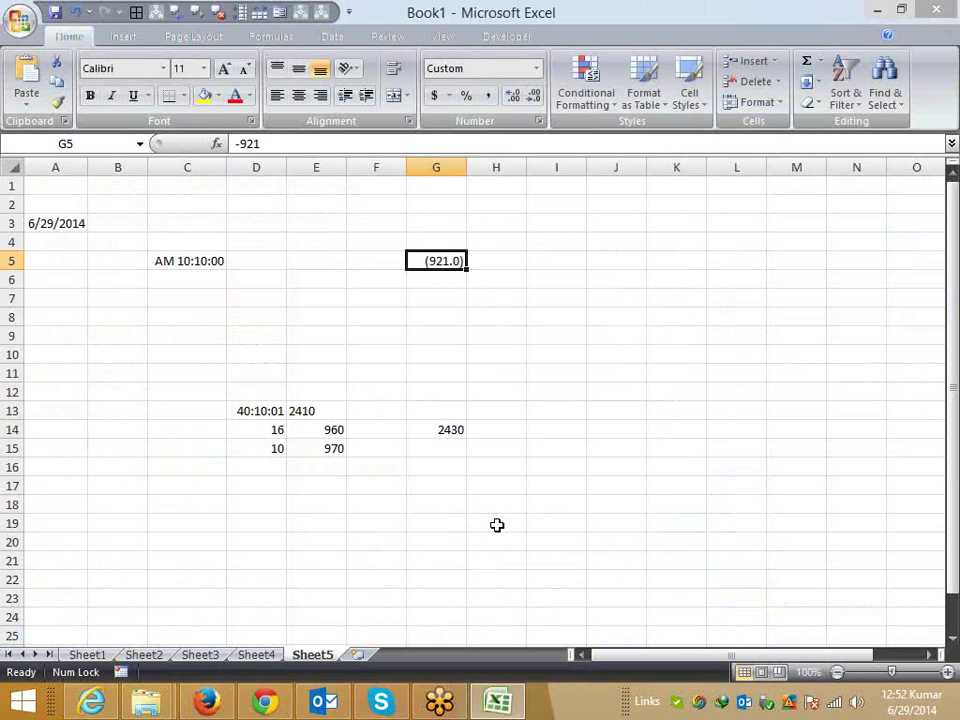
Edit G5's custom format code around the (0.0) negative section and apply the change
{"action": "left_click", "coordinate": [539, 121]}
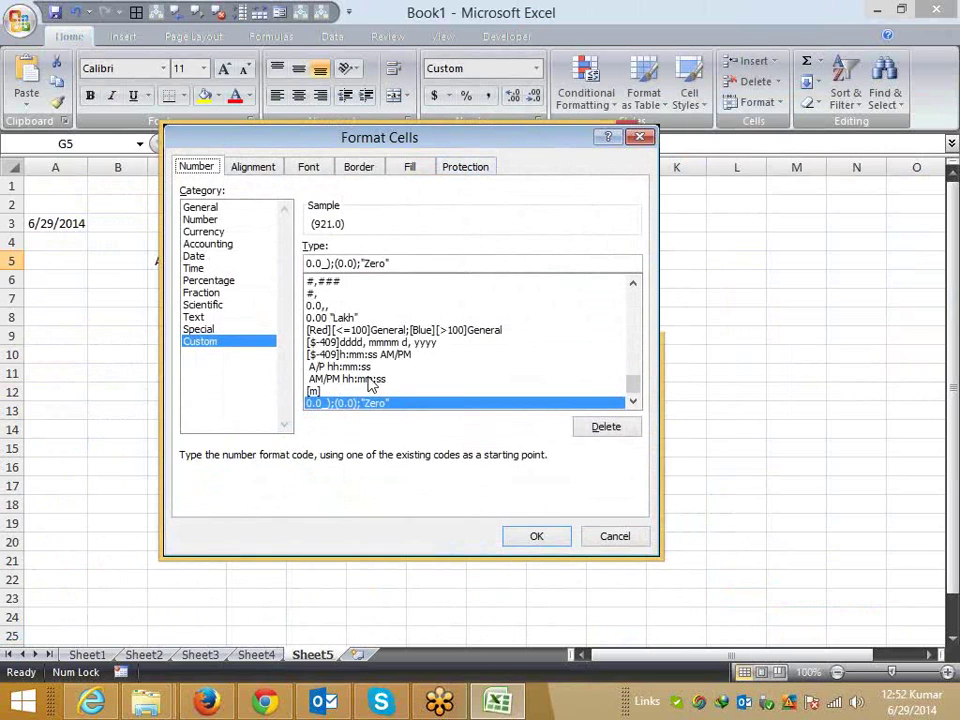
{"action": "left_click", "coordinate": [336, 263]}
{"action": "left_click_drag", "start_coordinate": [336, 263], "coordinate": [360, 263]}
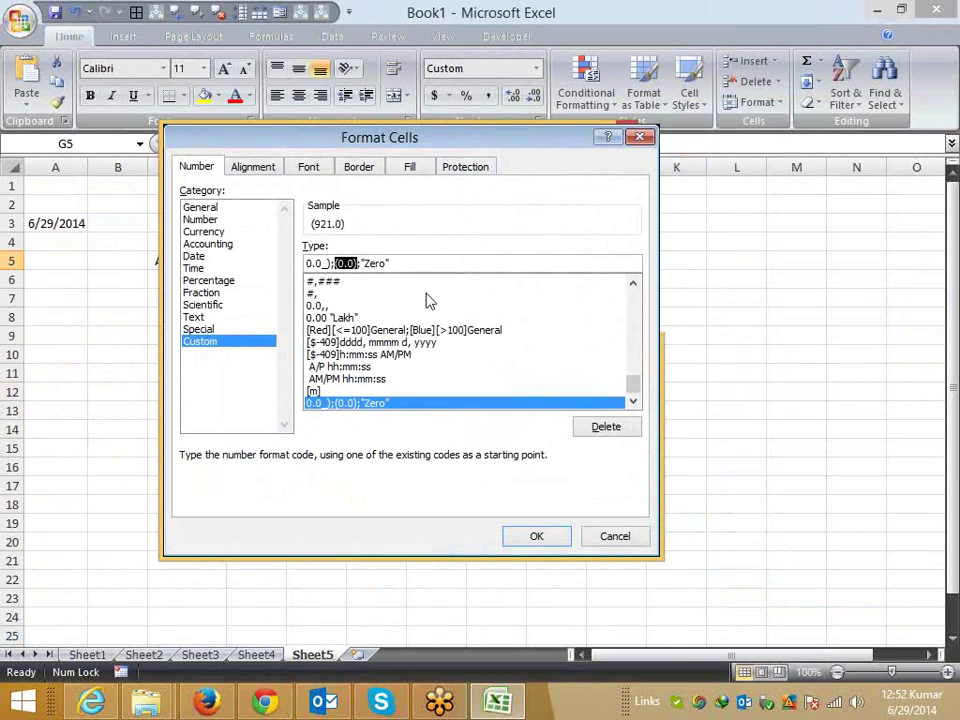
{"action": "key", "text": "Delete"}
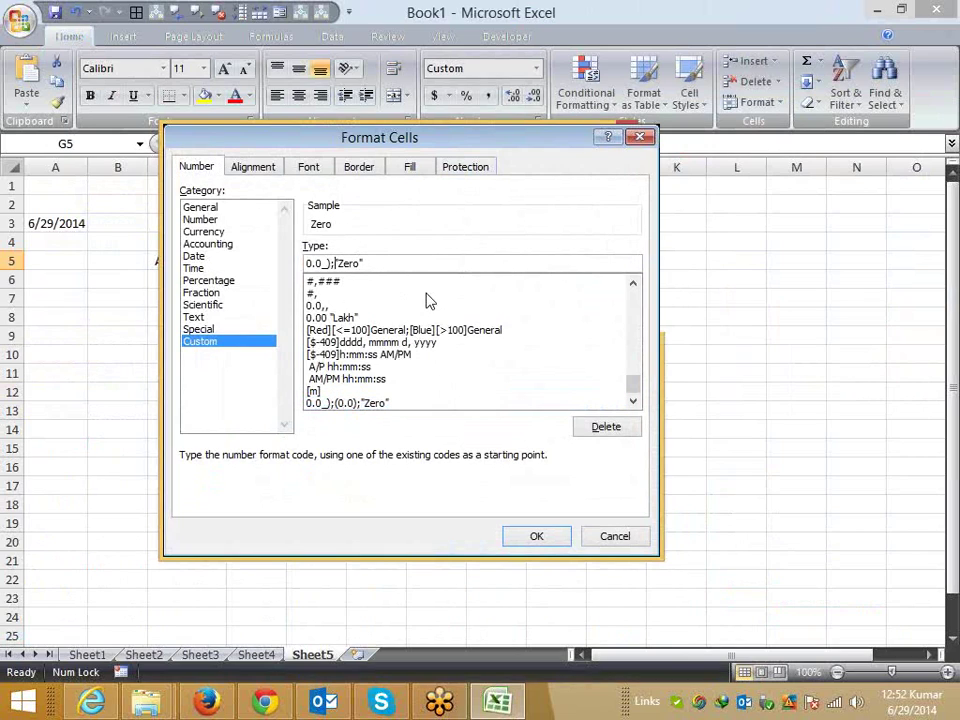
{"action": "key", "text": "BackSpace"}
{"action": "type", "text": ";"}
{"action": "left_click", "coordinate": [533, 537]}
Re-test G5 with 21 and then -921, which displays as (921.0)
{"action": "type", "text": "21"}
{"action": "key", "text": "Return"}
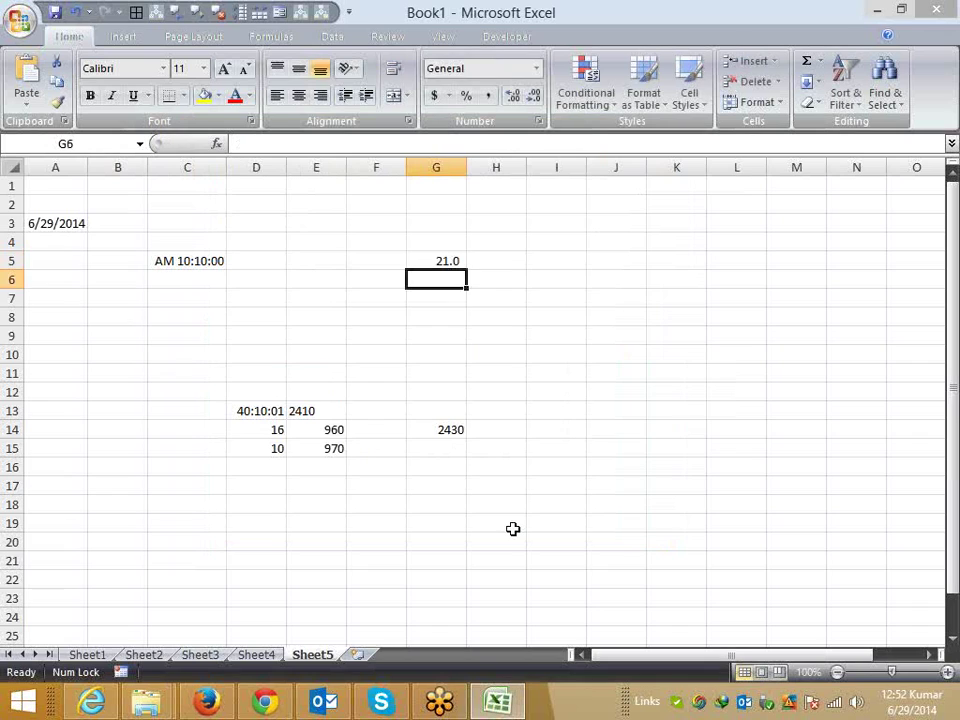
{"action": "key", "text": "Up"}
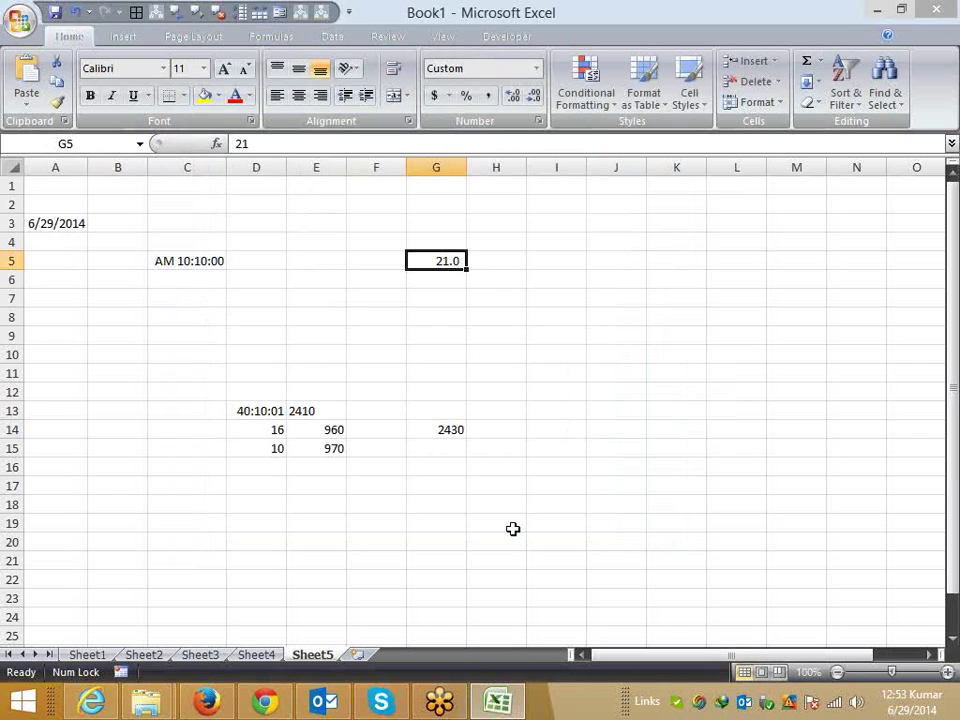
{"action": "type", "text": "-921"}
{"action": "key", "text": "Return"}
{"action": "key", "text": "Up"}
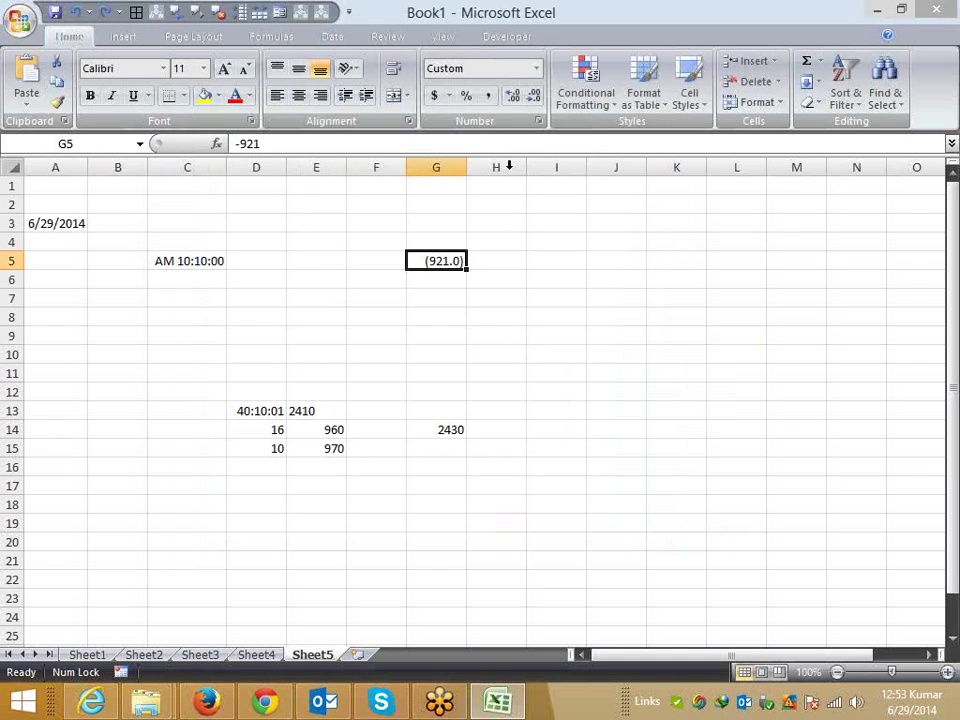
Insert [green] before "Zero" in G5's custom format code and apply it
{"action": "left_click", "coordinate": [538, 121]}
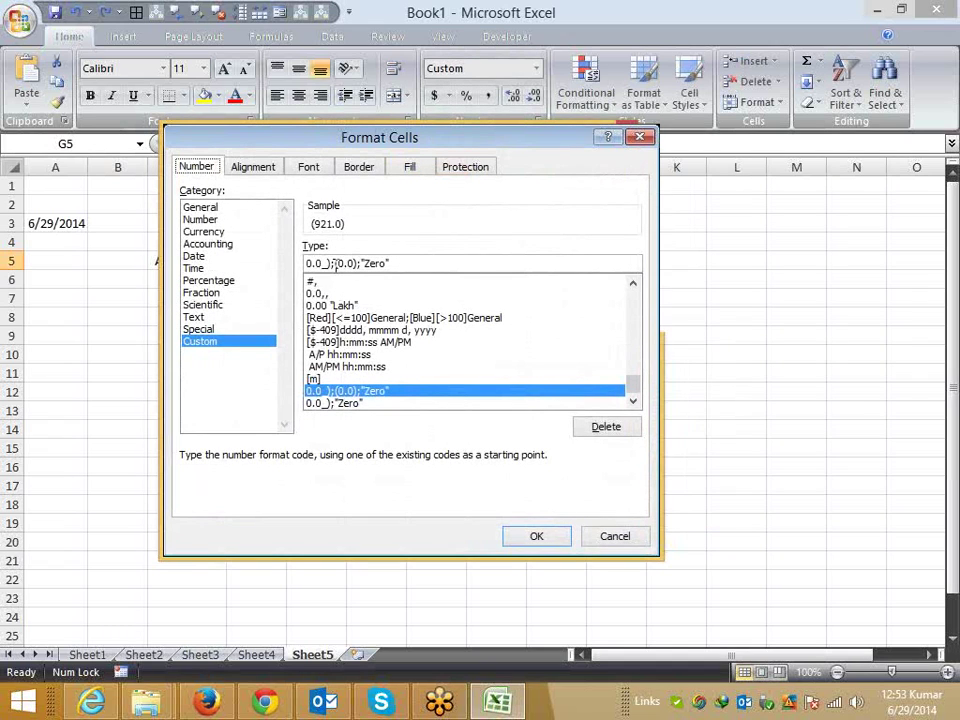
{"action": "left_click", "coordinate": [335, 262]}
{"action": "left_click", "coordinate": [370, 262]}
{"action": "left_click", "coordinate": [352, 263]}
{"action": "type", "text": "["}
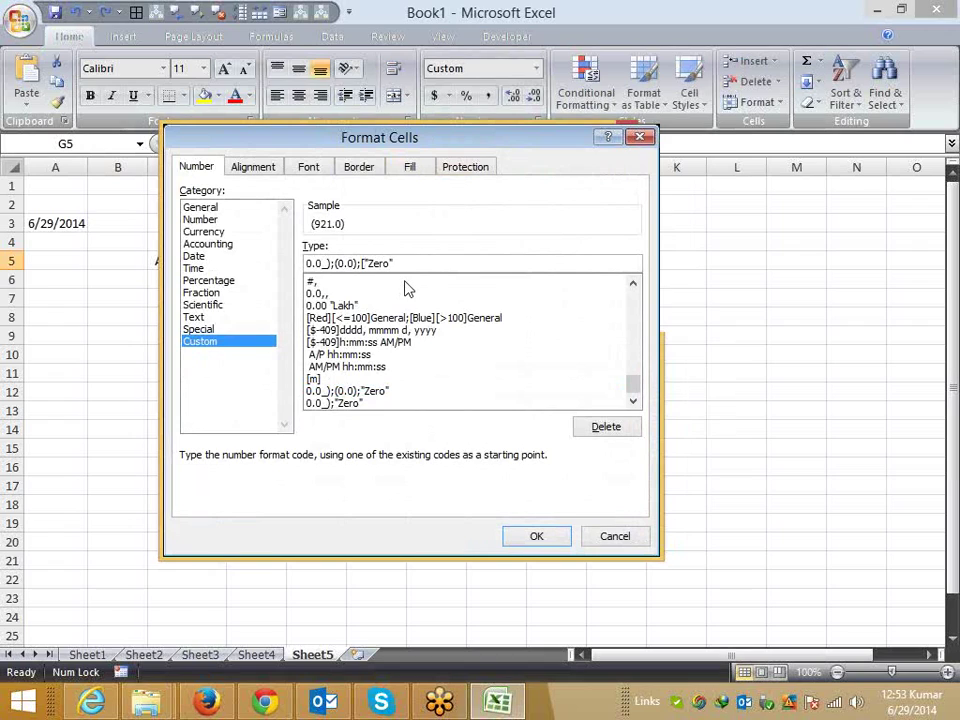
{"action": "type", "text": "gree"}
{"action": "type", "text": "n]"}
{"action": "left_click", "coordinate": [536, 540]}
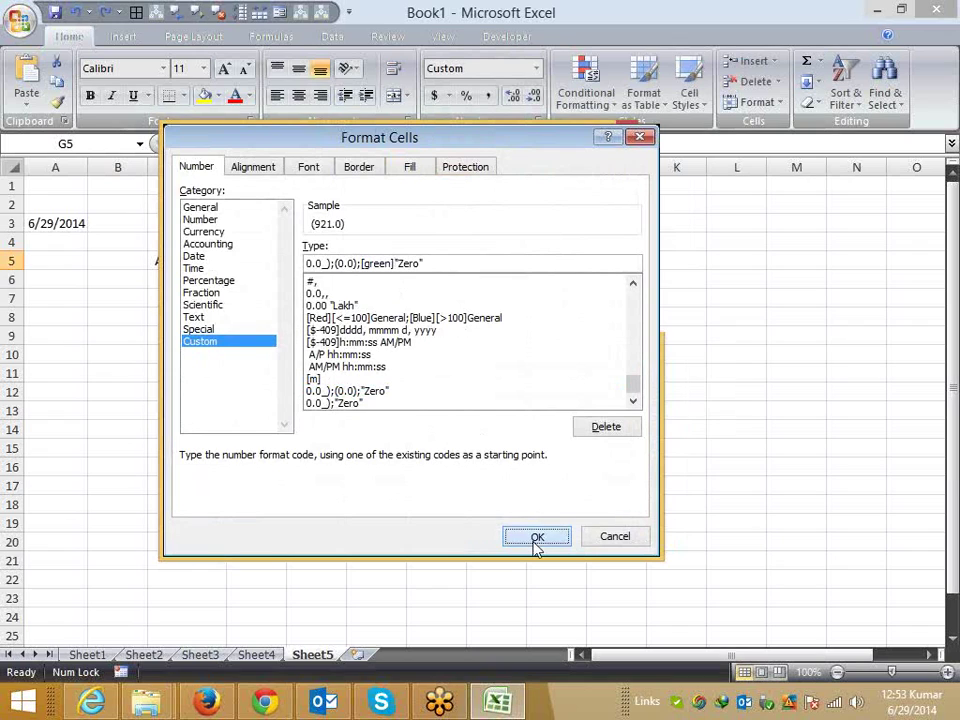
Enter 0 in G5 to show a green Zero, then return to the Chandoo article
{"action": "type", "text": "0"}
{"action": "key", "text": "Return"}
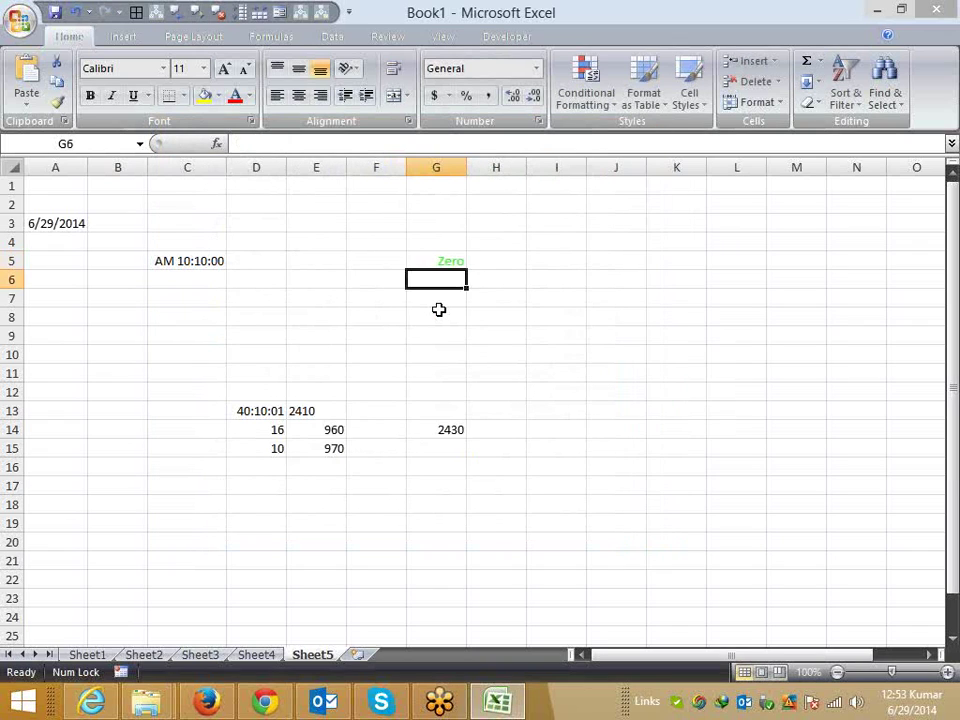
{"action": "key", "text": "Up"}
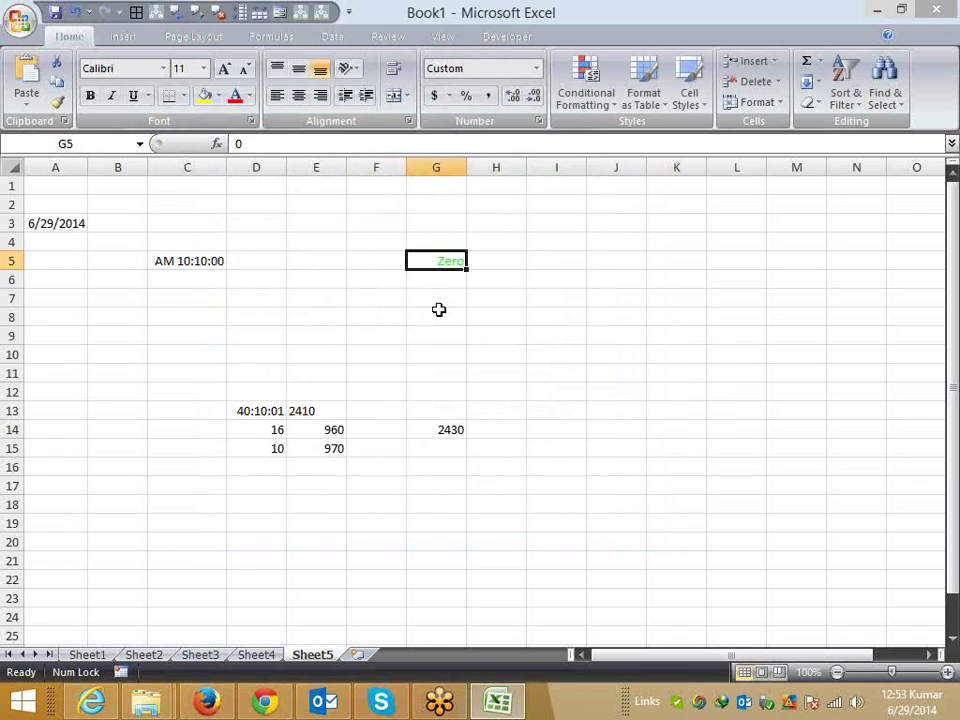
{"action": "key", "text": "alt+Tab"}
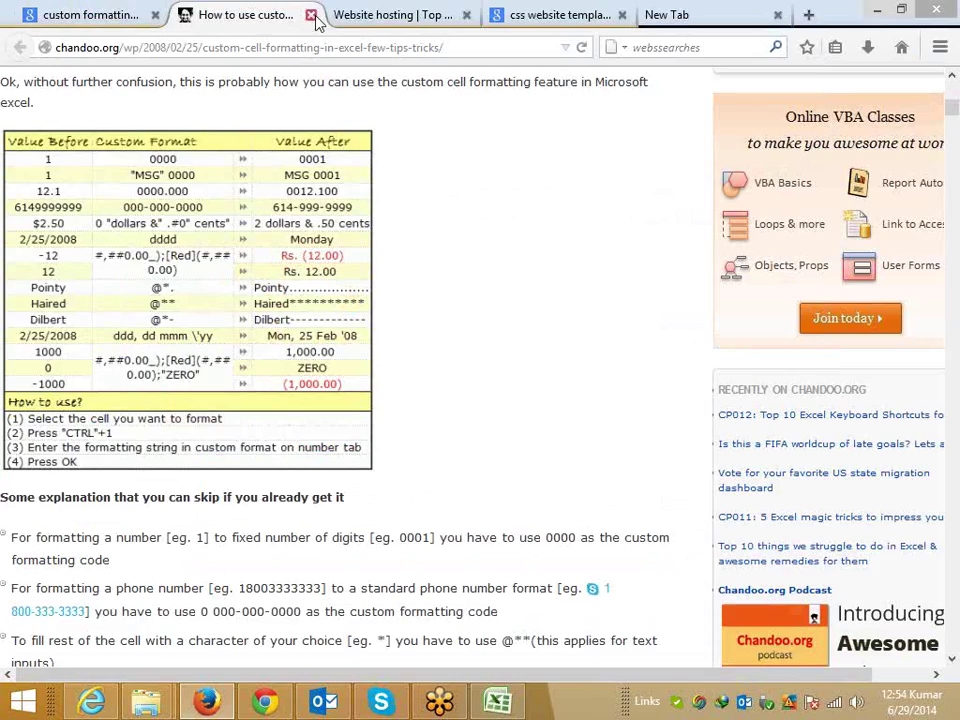
Close the chandoo.org custom formatting article and browse the Google results for 'custom formatting in excel 2007'
{"action": "scroll", "coordinate": [258, 313], "scroll_direction": "down", "scroll_amount": 1}
{"action": "scroll", "coordinate": [258, 313], "scroll_direction": "down", "scroll_amount": 4}
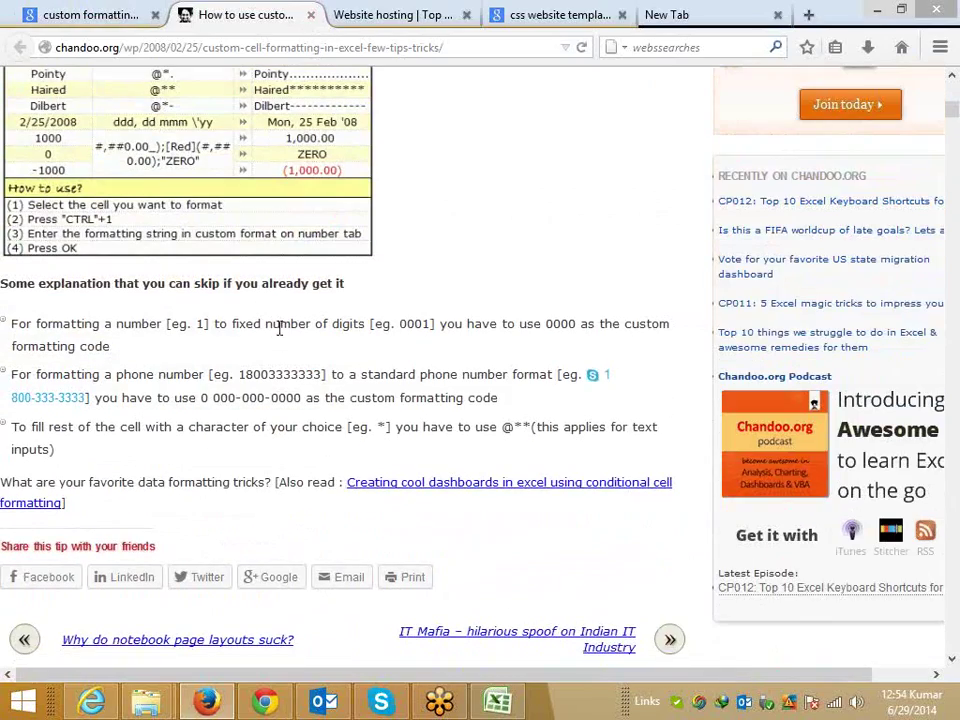
{"action": "left_click", "coordinate": [310, 14]}
{"action": "left_click", "coordinate": [88, 15]}
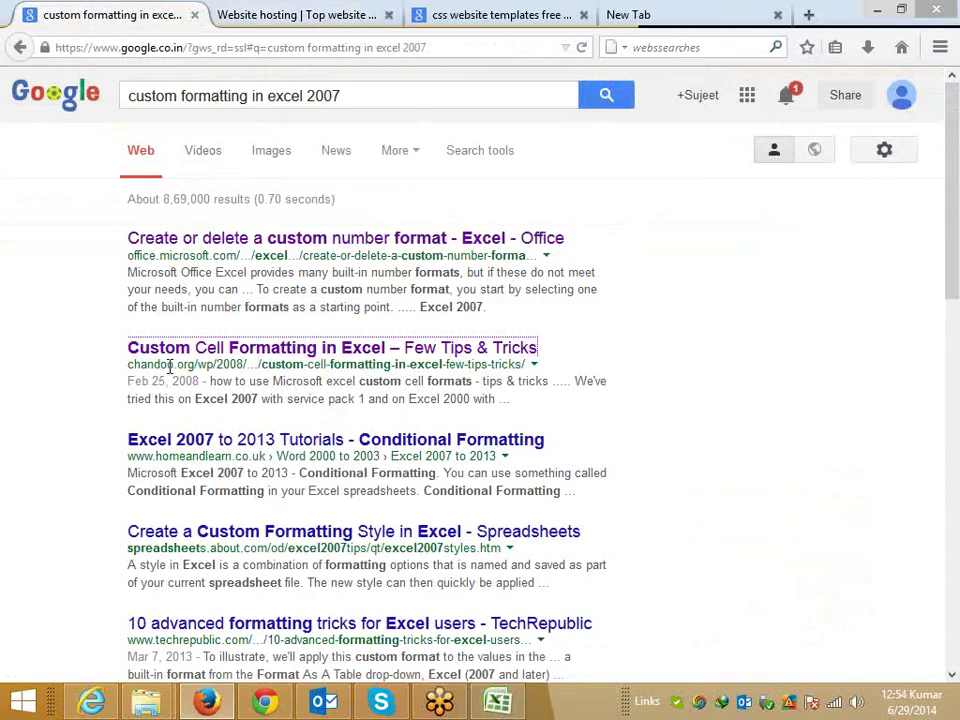
{"action": "scroll", "coordinate": [128, 444], "scroll_direction": "down", "scroll_amount": 4}
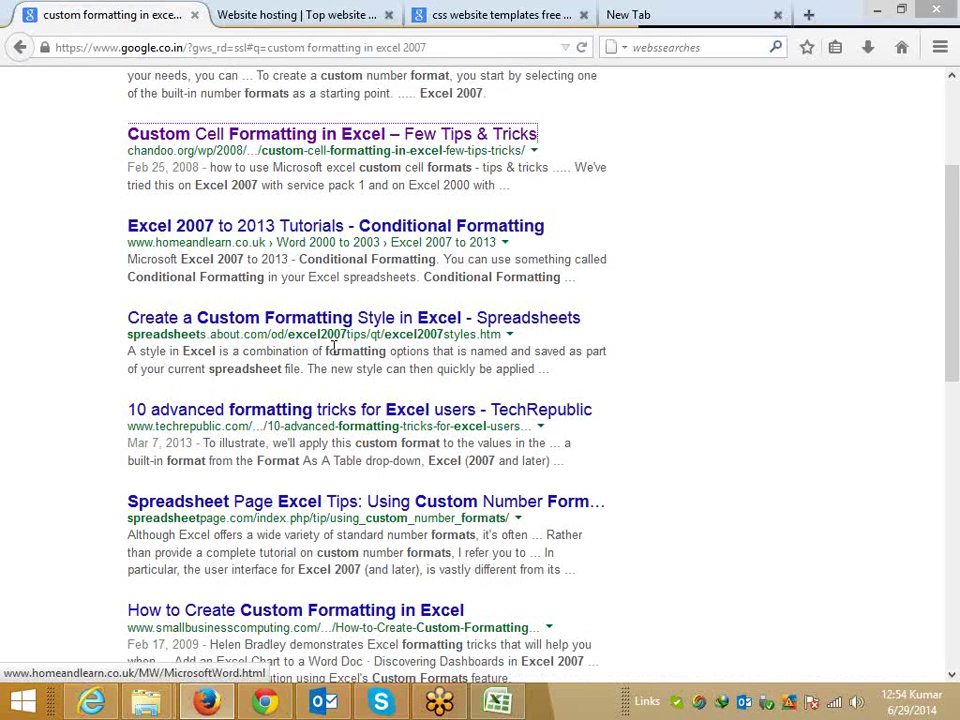
{"action": "scroll", "coordinate": [207, 281], "scroll_direction": "up", "scroll_amount": 3}
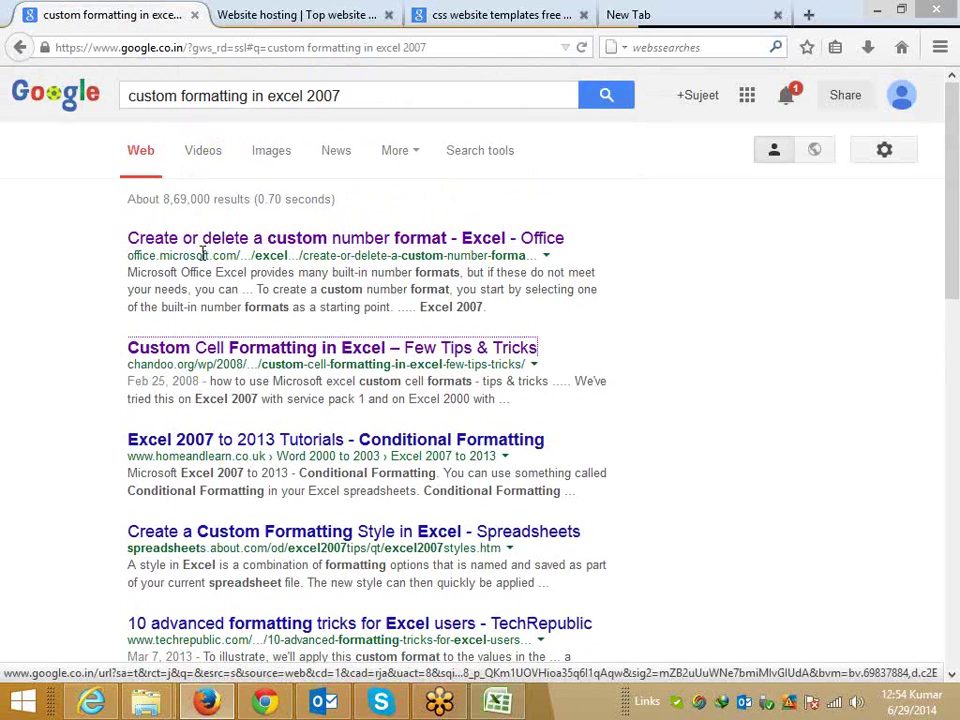
Back in Excel, clear the old dates, times and numbers from A2:I18 on Sheet5
{"action": "left_click", "coordinate": [517, 701]}
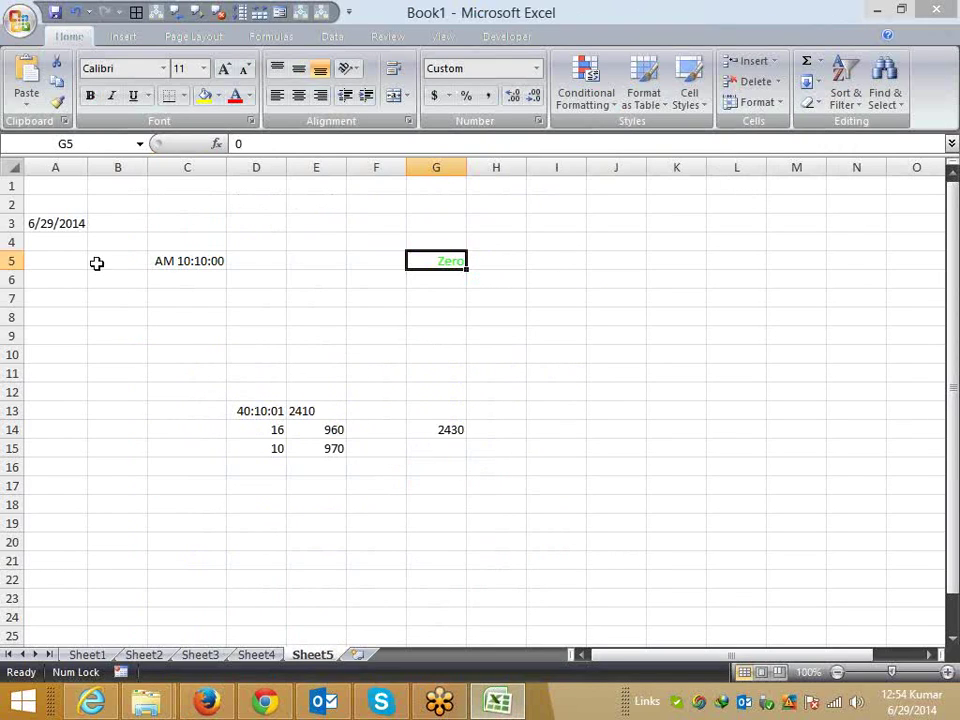
{"action": "left_click_drag", "start_coordinate": [32, 207], "coordinate": [538, 497]}
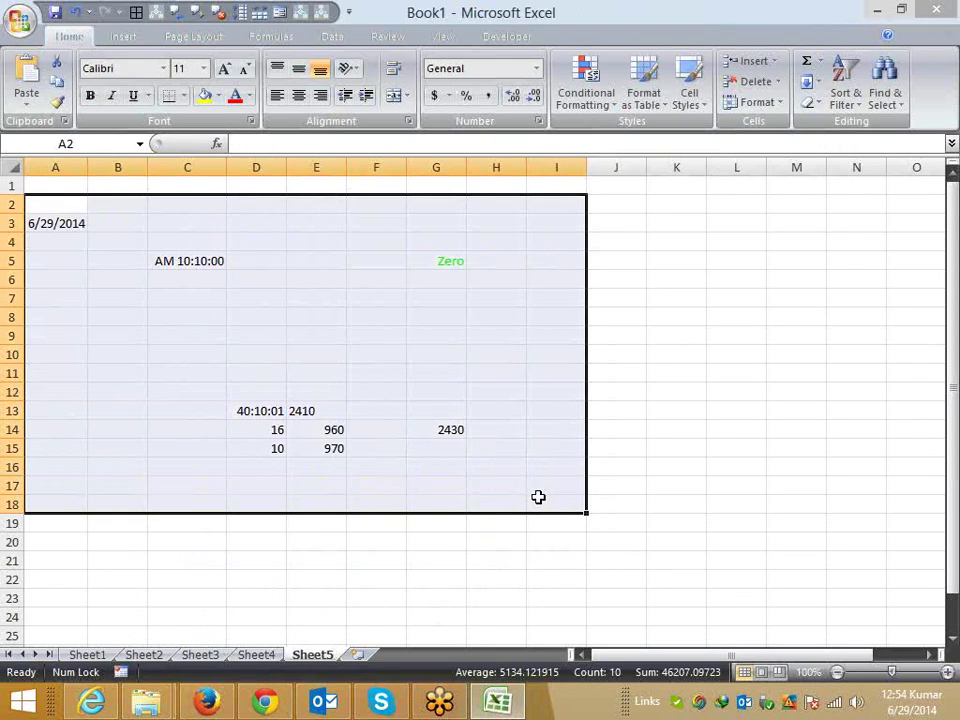
{"action": "key", "text": "Delete"}
Enter the value 20 in cell A1
{"action": "key", "text": "ctrl+Home"}
{"action": "type", "text": "20"}
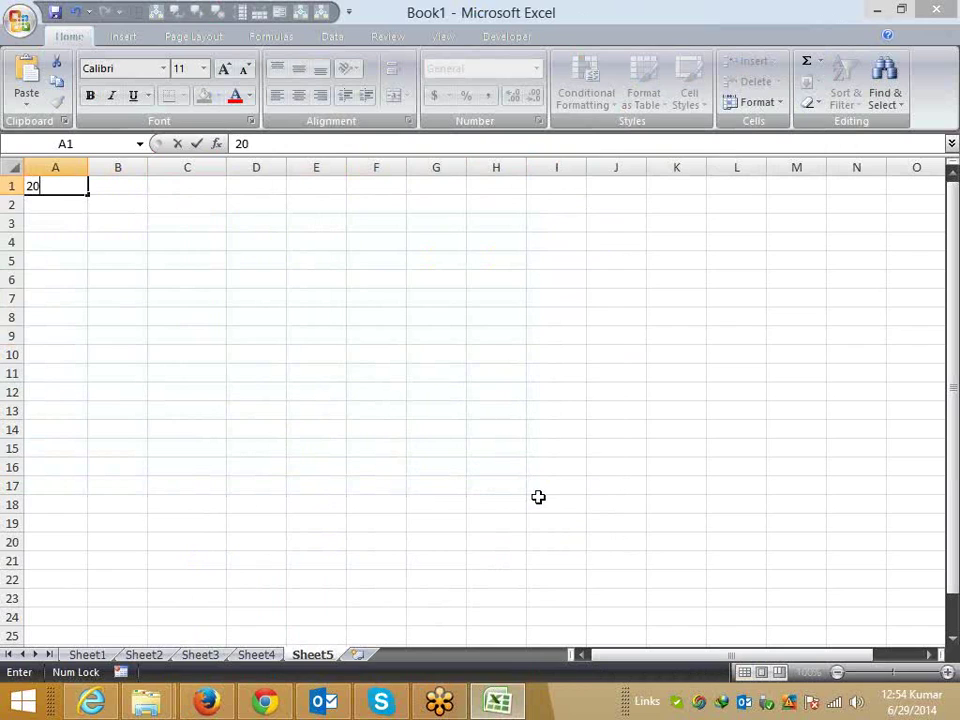
{"action": "key", "text": "Return"}
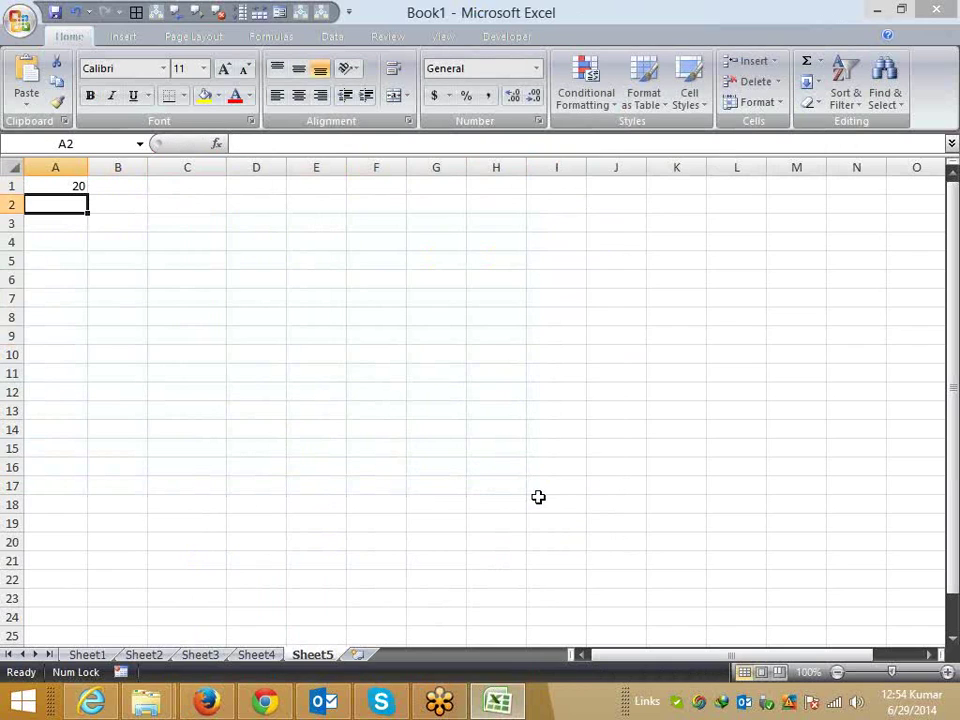